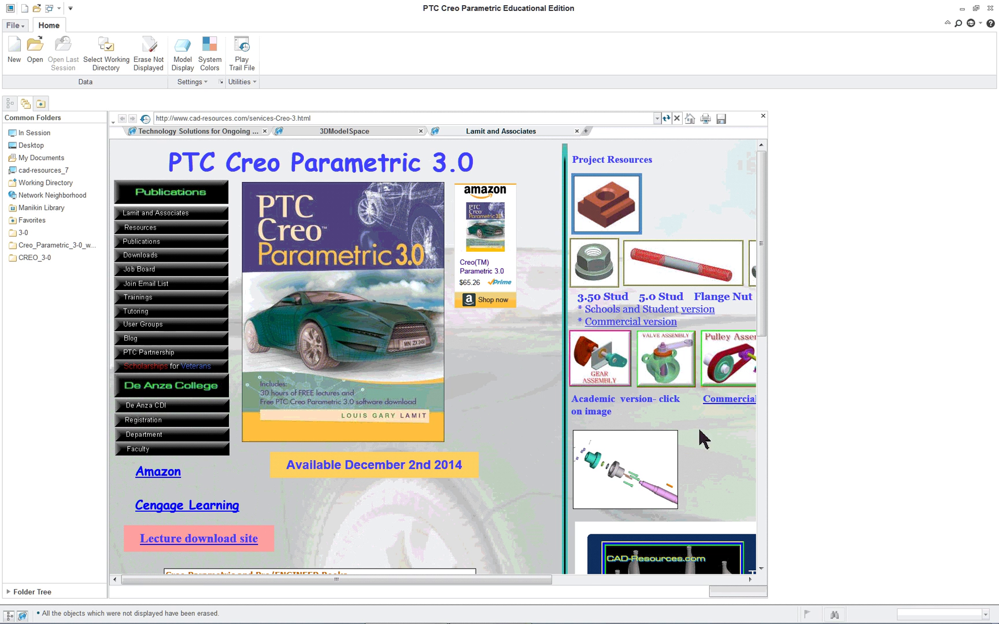
Step: Download the academic Pulley Assembly archive from the project resources page and extract it to the Desktop
click(748, 359)
click(488, 332)
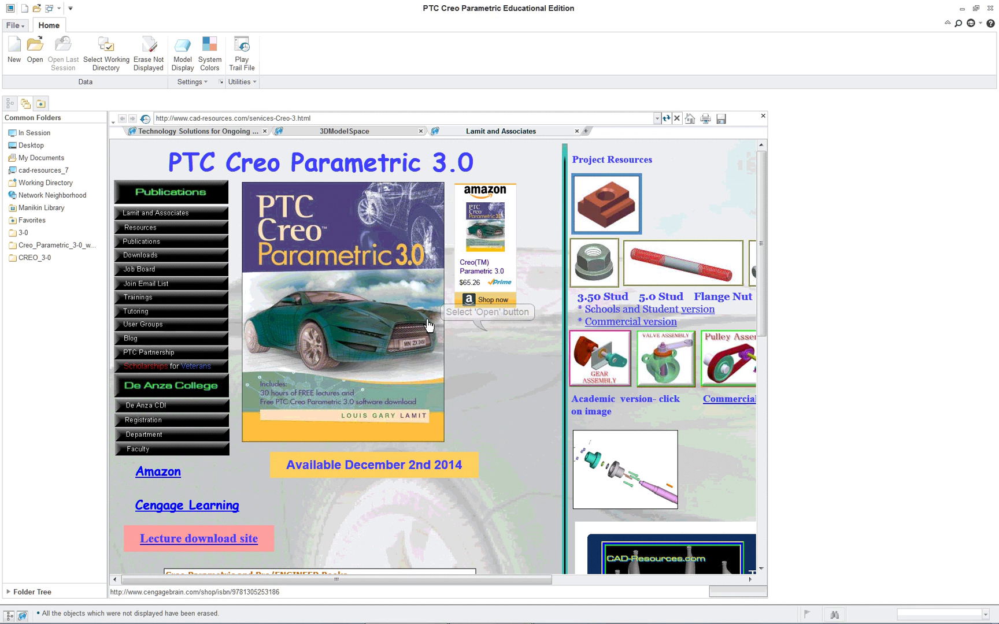
click(337, 199)
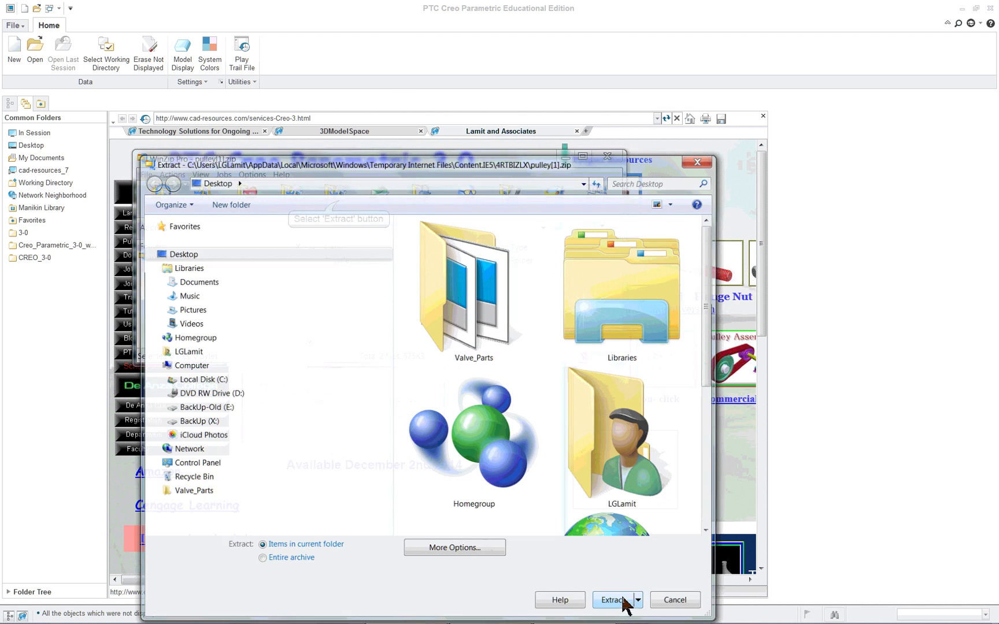
click(614, 603)
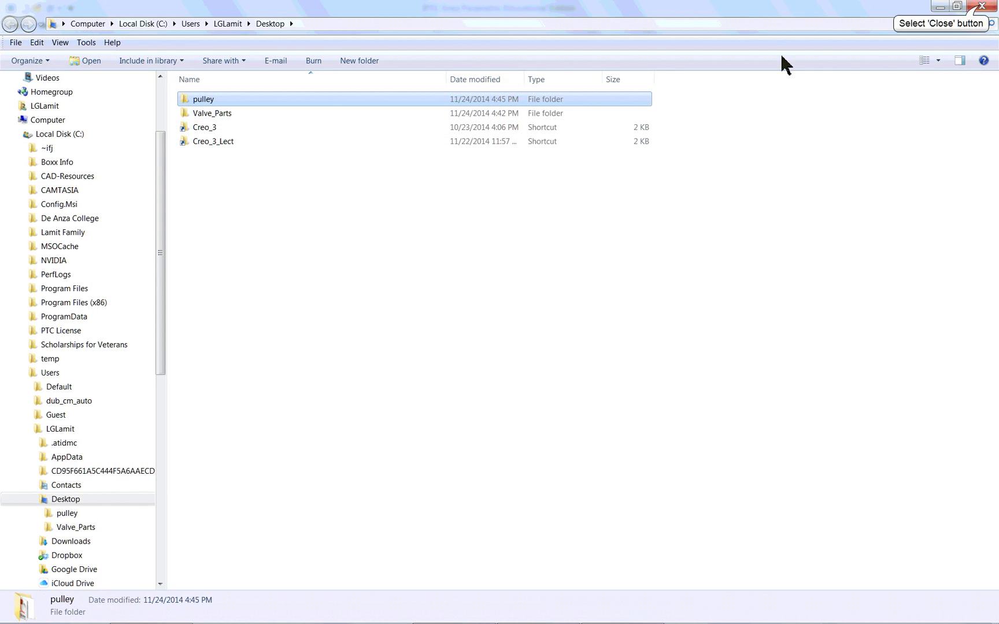
click(980, 6)
click(607, 156)
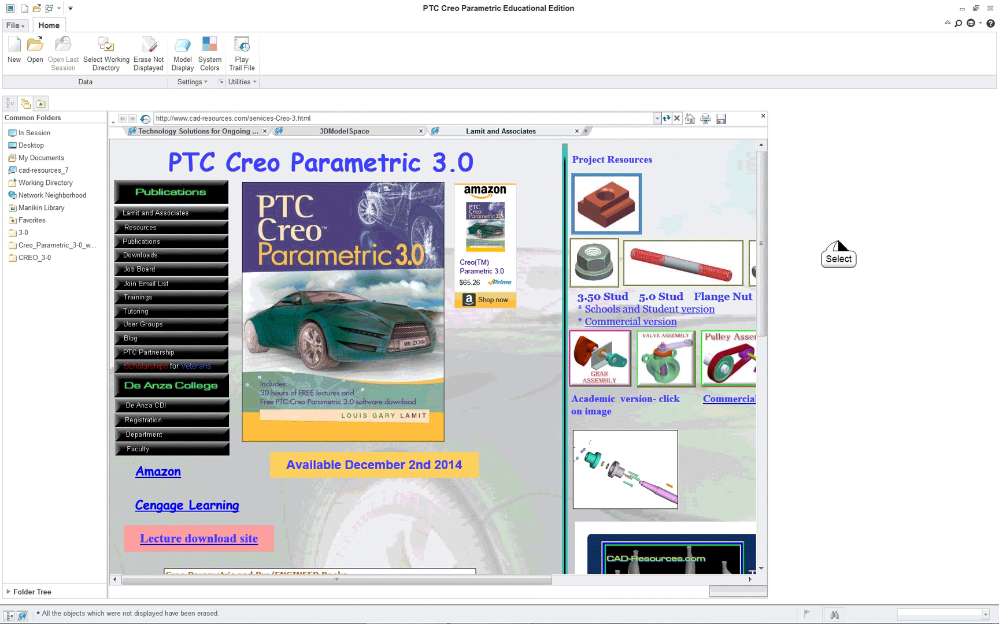
Step: Set the working directory to the pulley folder on the Desktop
click(106, 54)
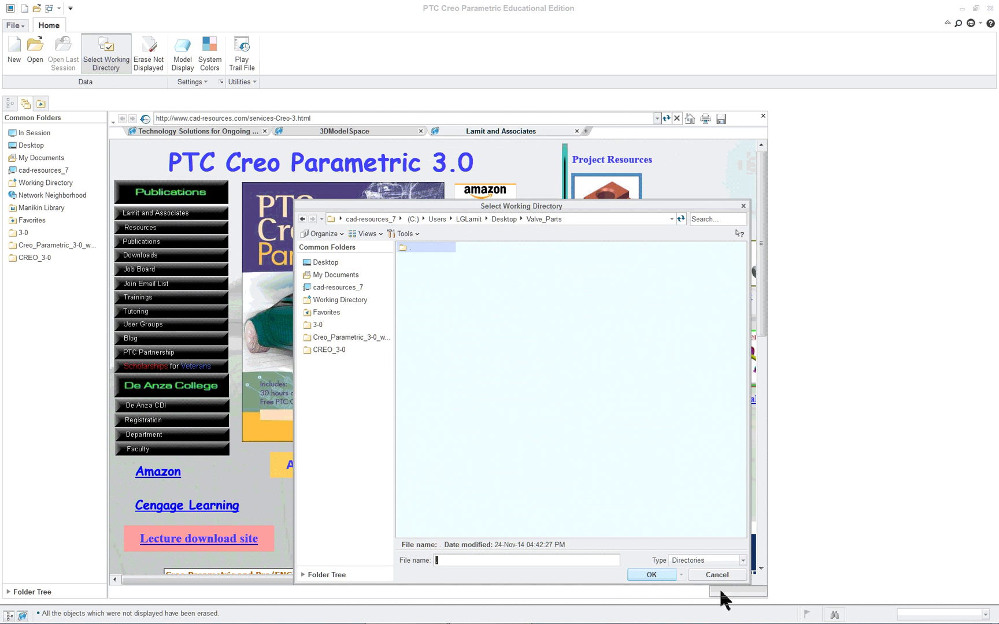
click(322, 262)
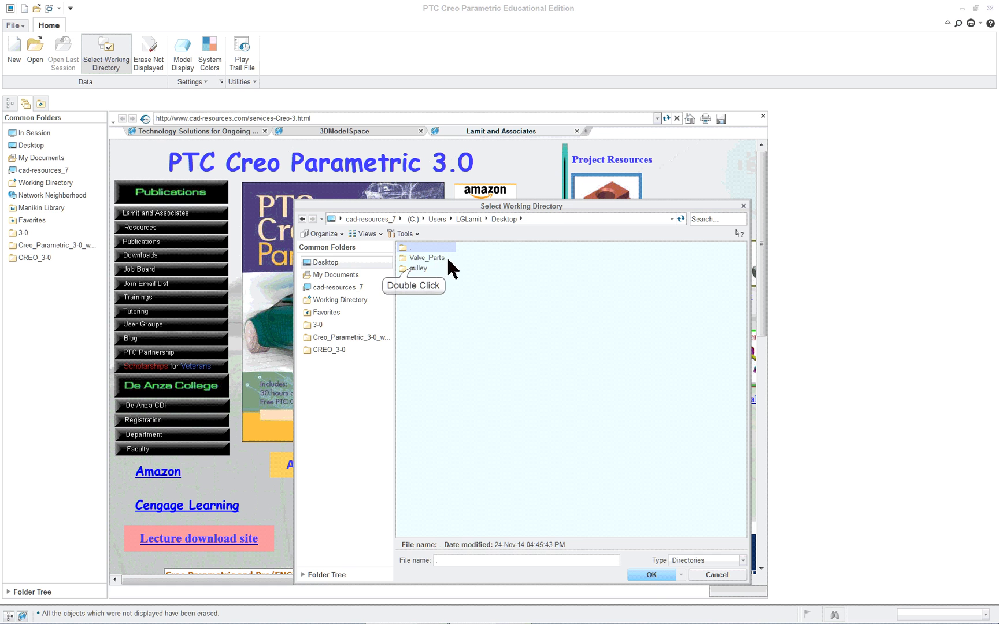
double_click(418, 268)
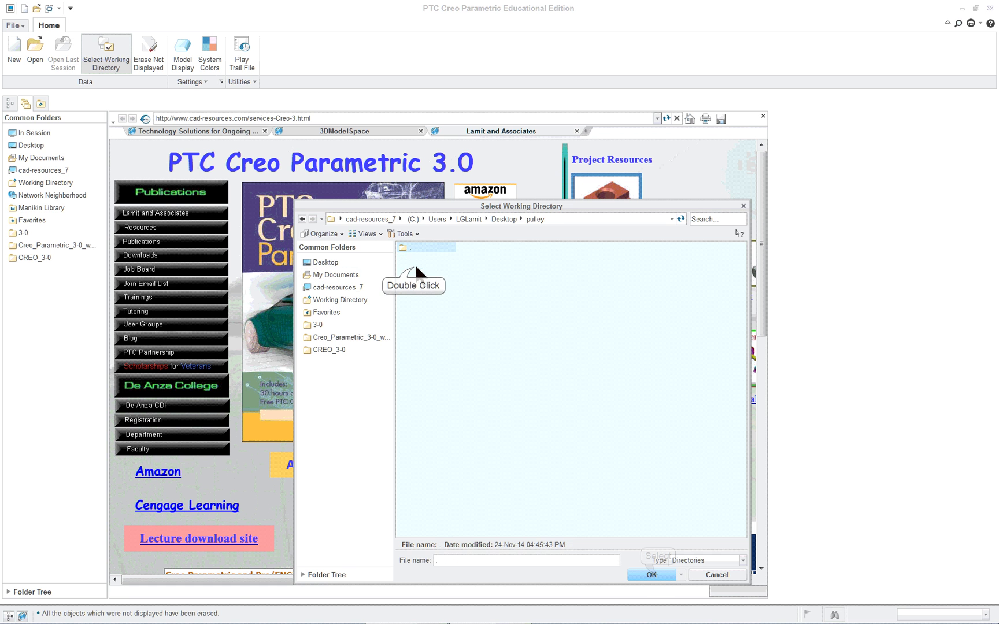
click(653, 575)
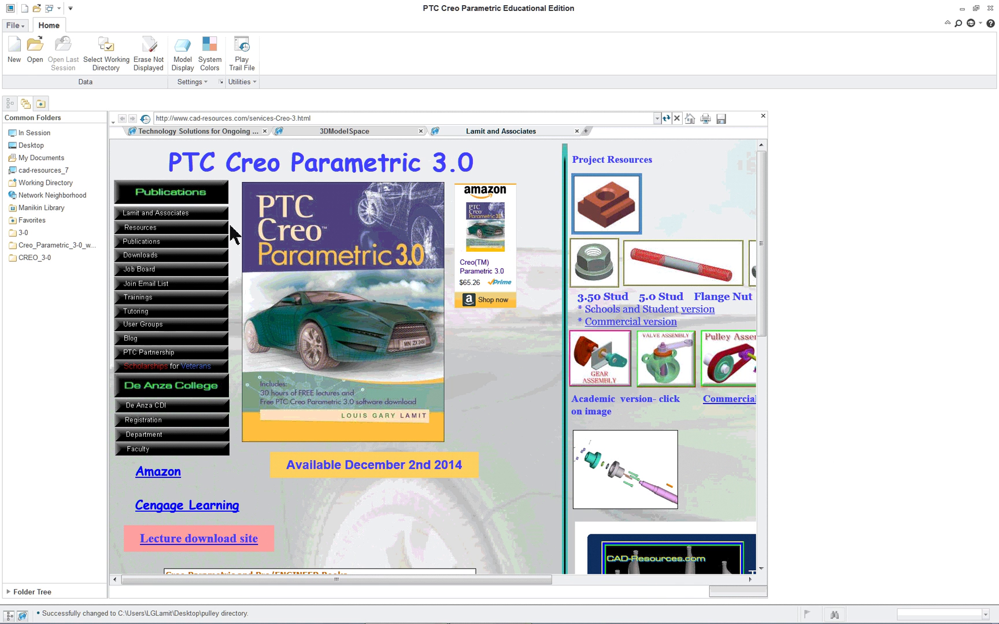
Step: Create a new design assembly named pull with the default template
click(13, 52)
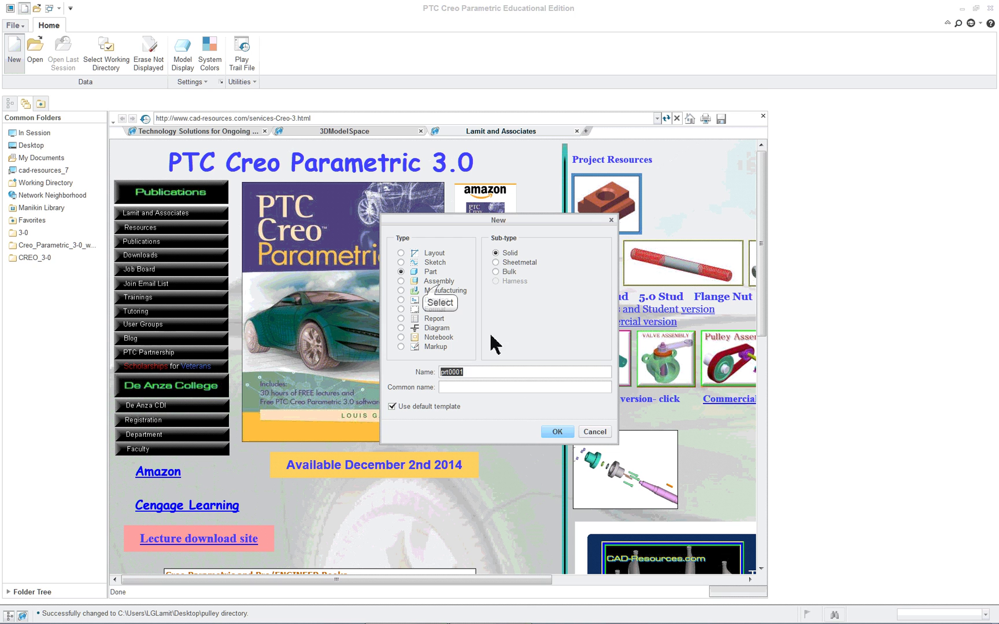
click(438, 281)
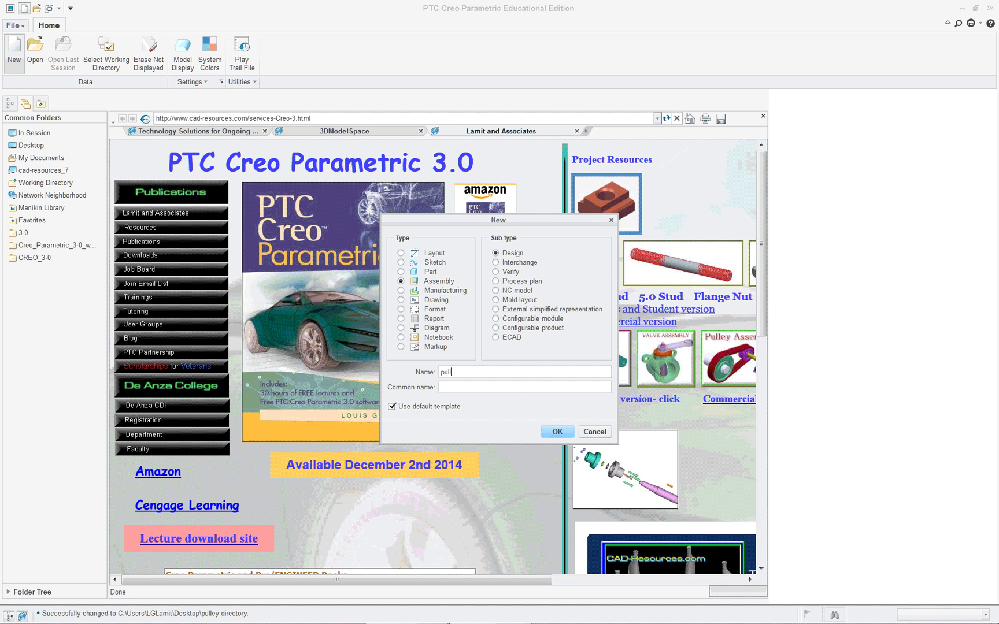
click(562, 434)
middle_drag(535, 356, 537, 333)
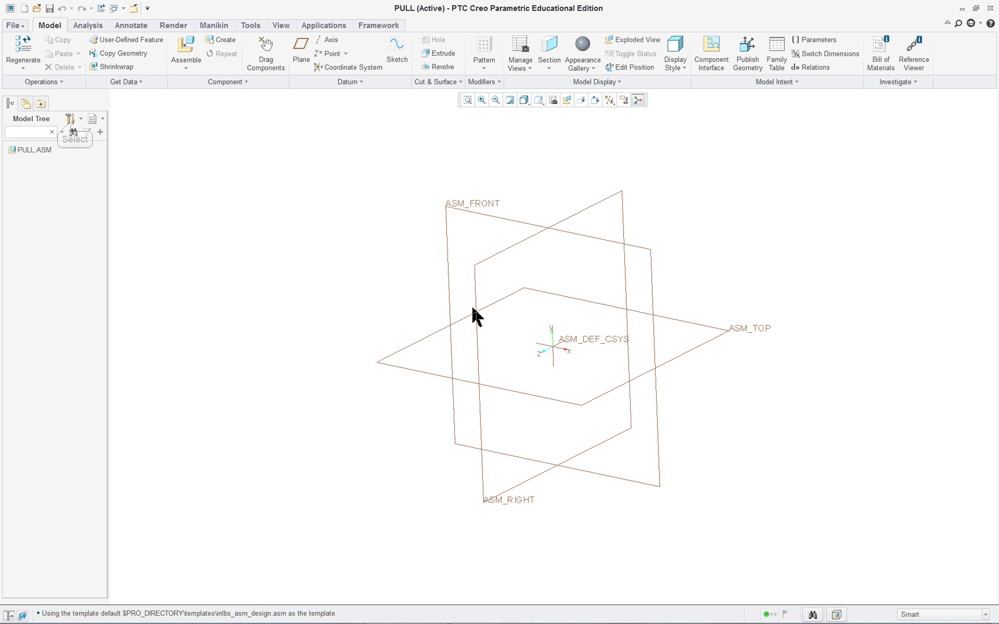
Step: Configure the model tree filters to also show features, placement folders, annotations, suppressed objects, envelope components, copied references and auto round members
click(69, 118)
click(97, 131)
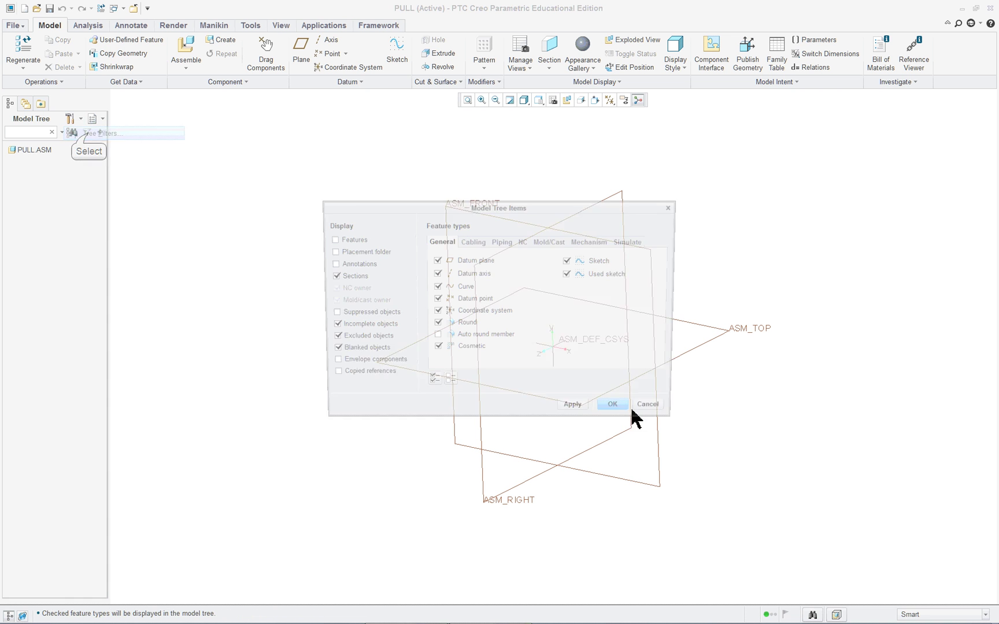
click(347, 363)
click(346, 376)
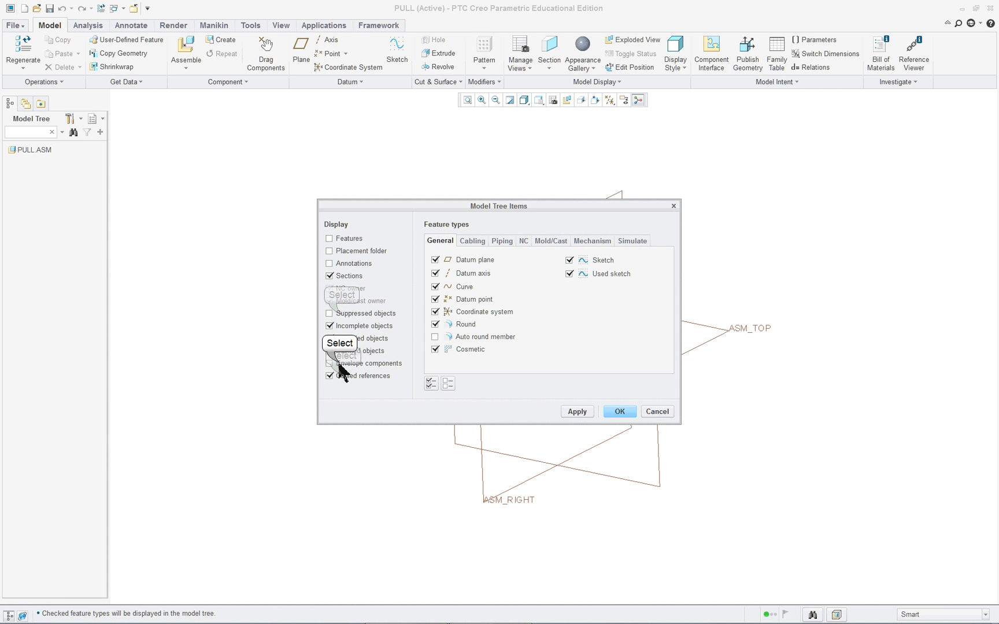
click(345, 312)
click(347, 288)
click(347, 263)
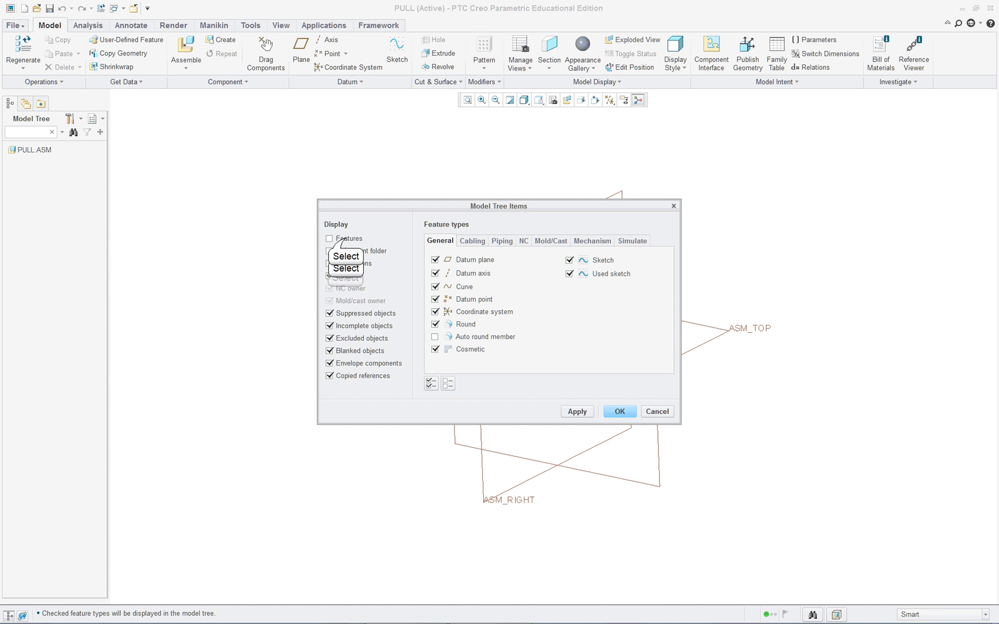
click(347, 251)
click(347, 239)
click(435, 337)
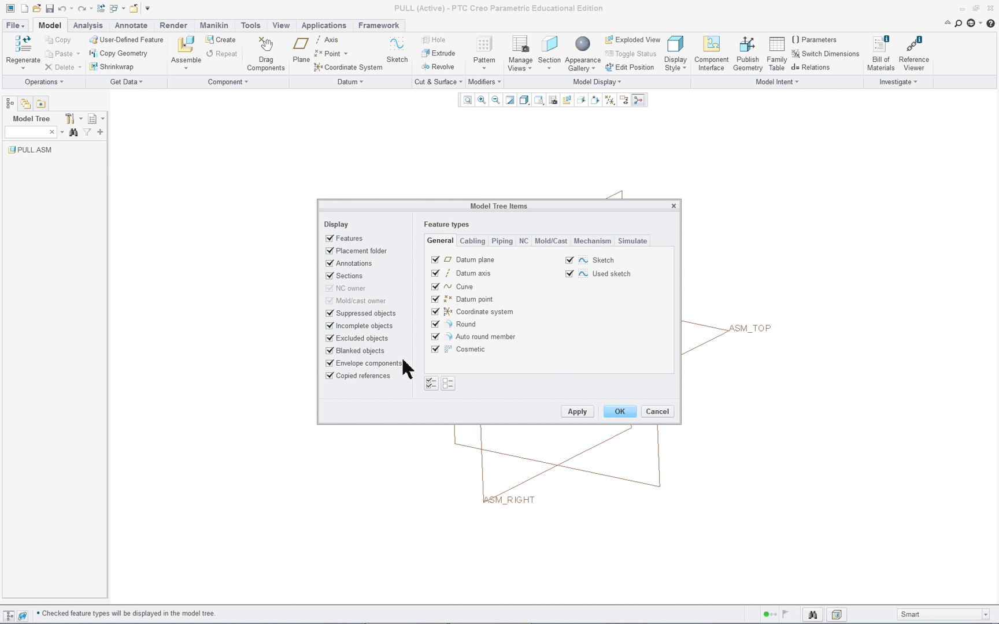
click(623, 413)
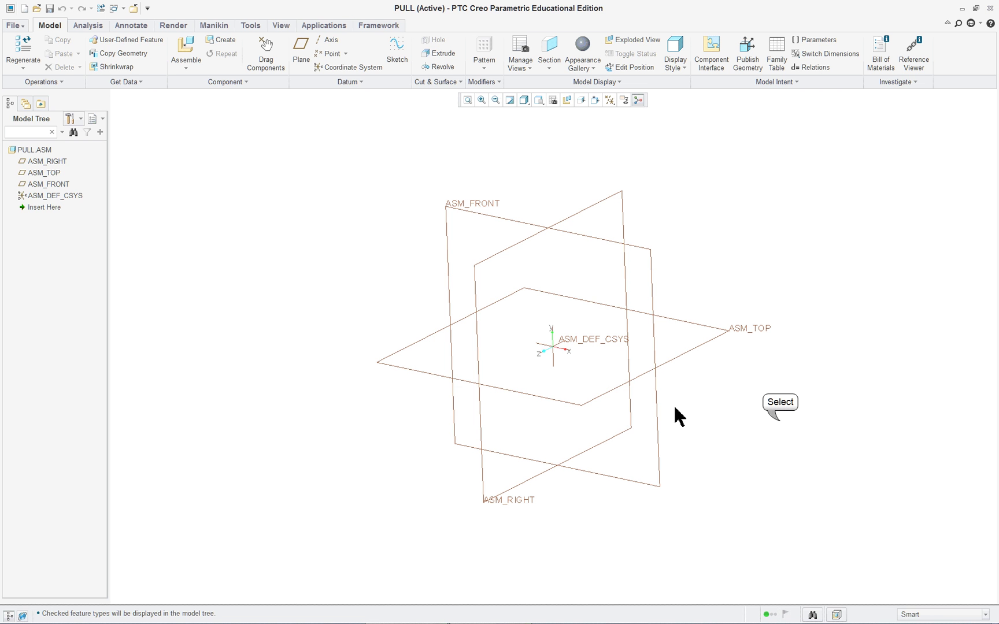
Step: Assemble the cylinder_rod part into the assembly with a Default constraint and refit the view
click(186, 50)
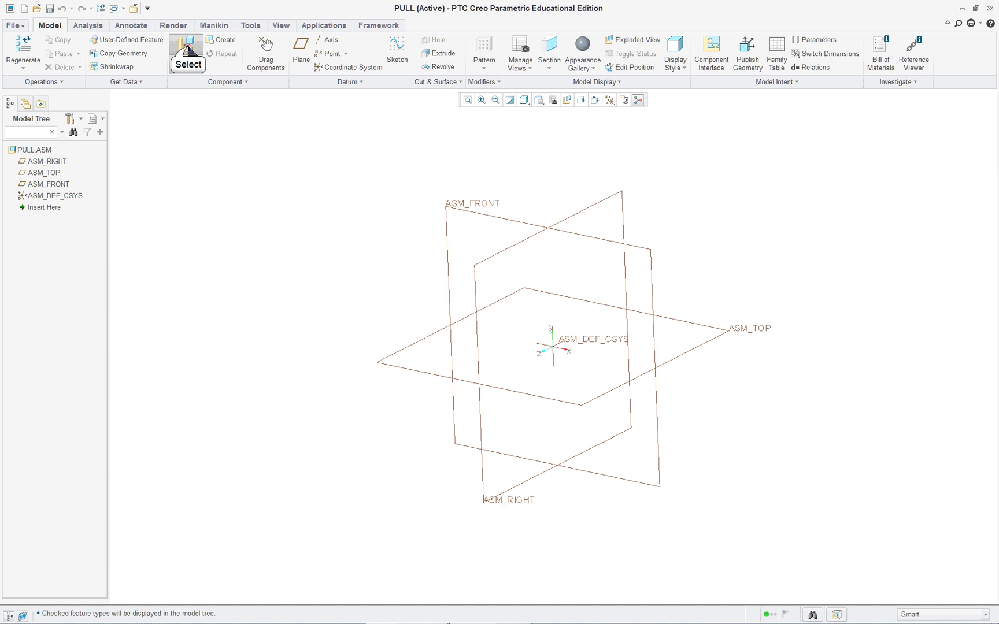
double_click(420, 247)
right_click(383, 280)
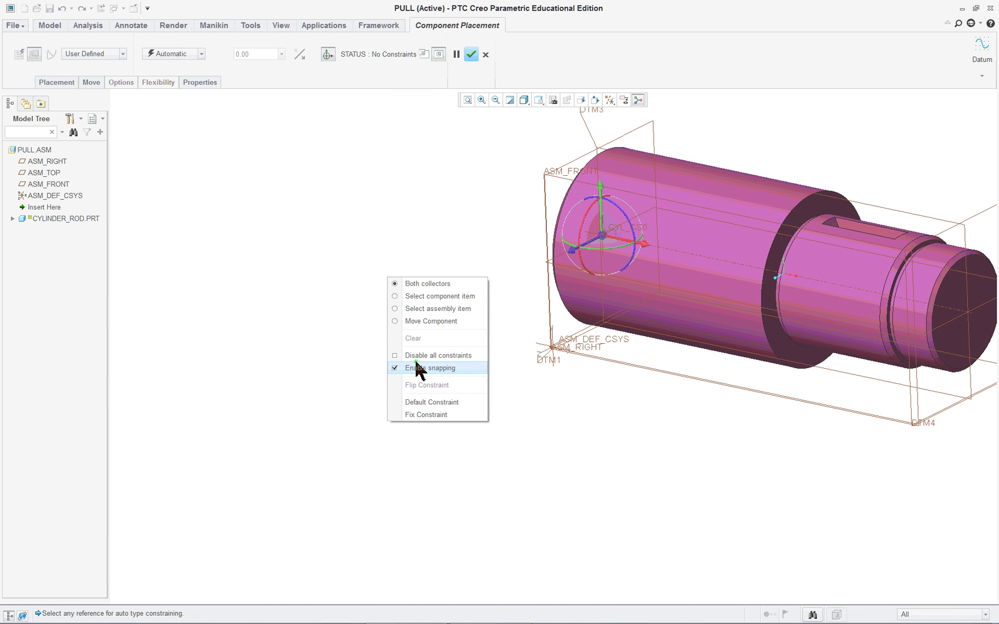
click(439, 403)
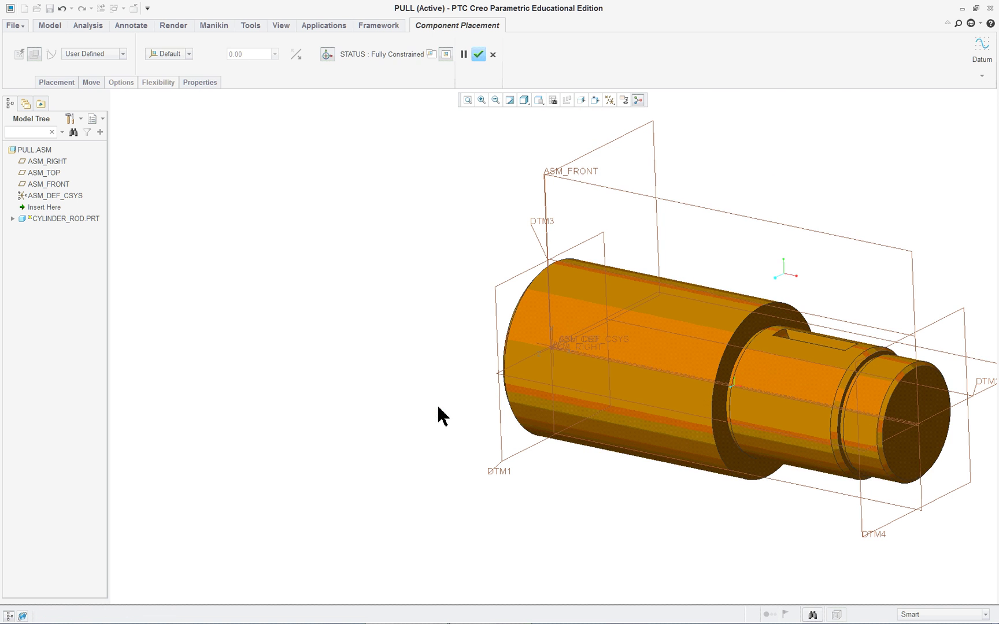
middle_click(437, 405)
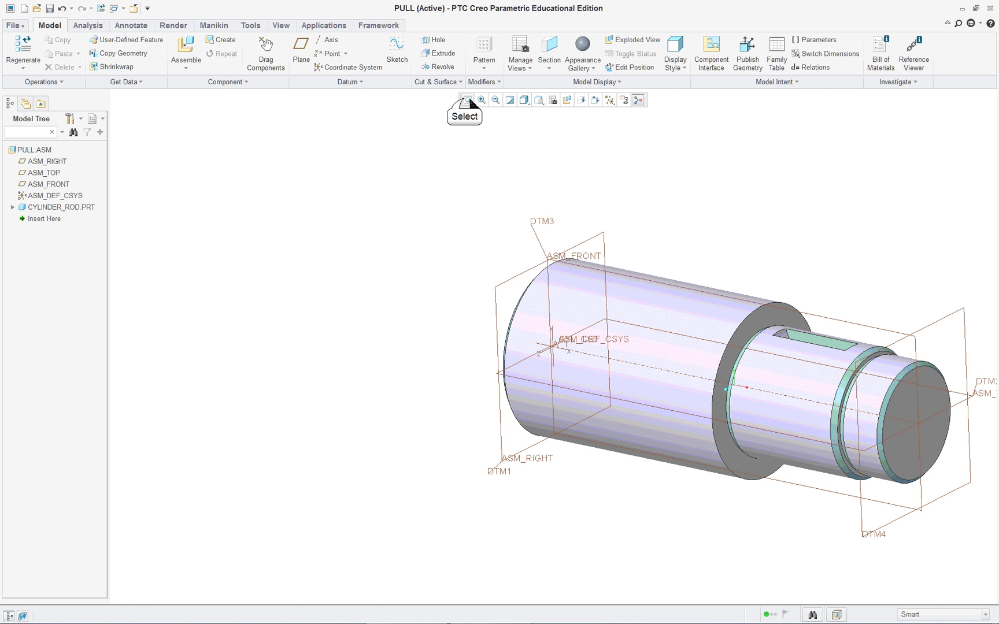
click(467, 100)
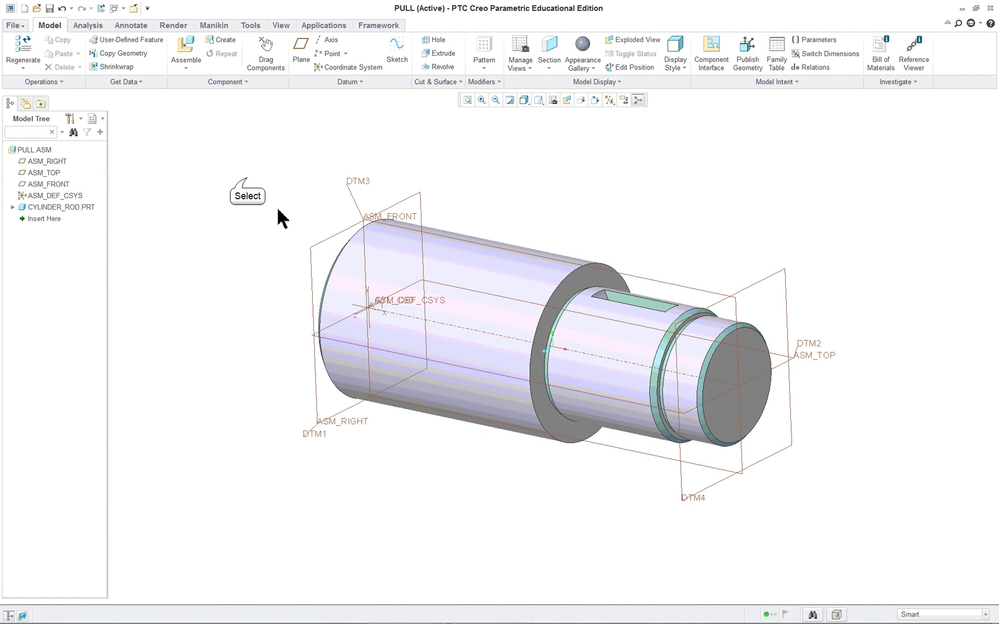
Step: Create a solid part component named pulley by locating default datums, aligning its coordinate system to the one at the assembly origin
click(220, 39)
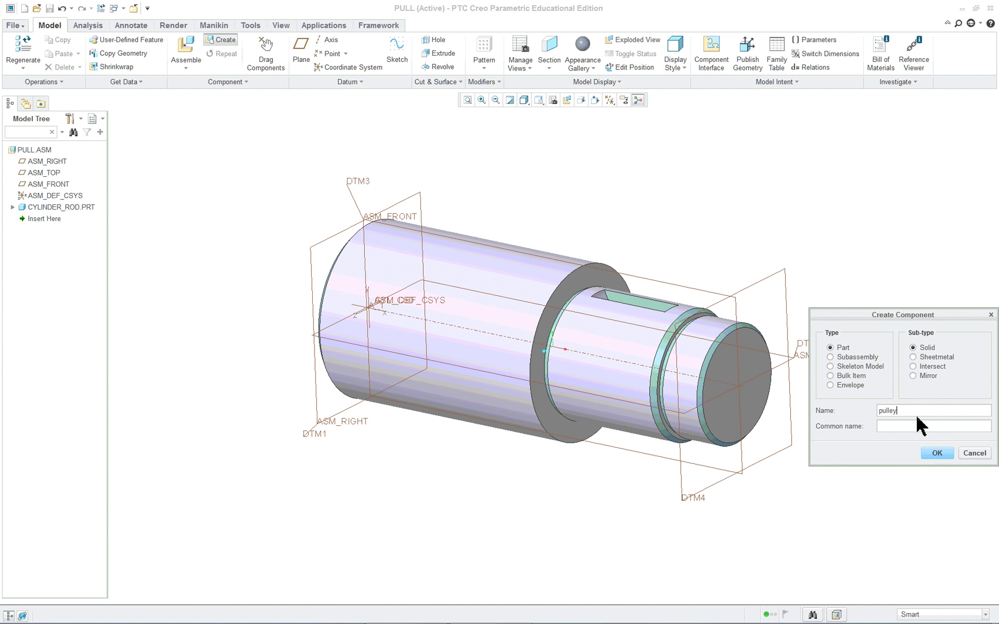
click(937, 453)
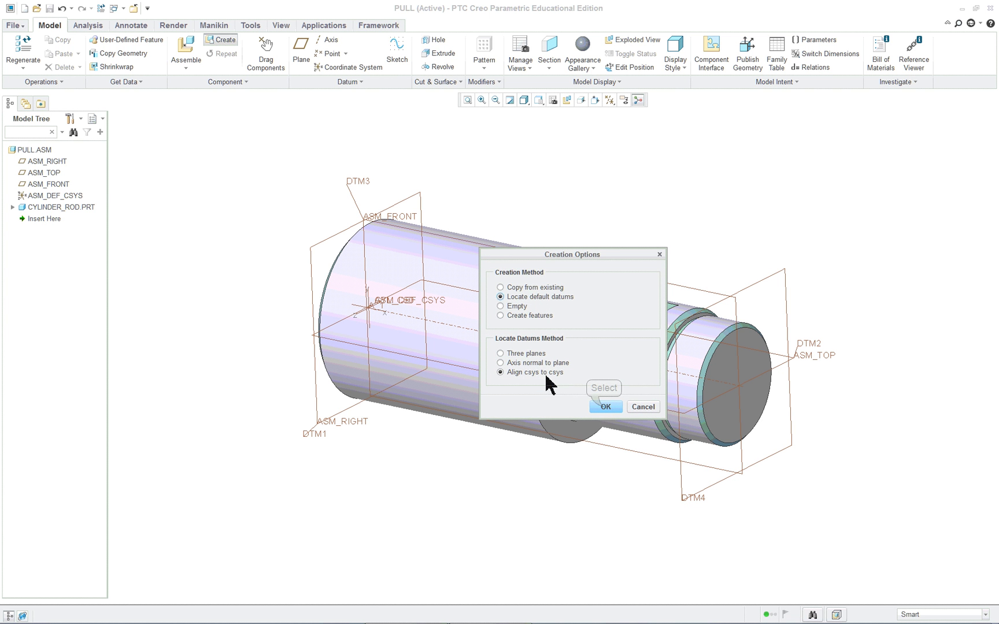
click(605, 407)
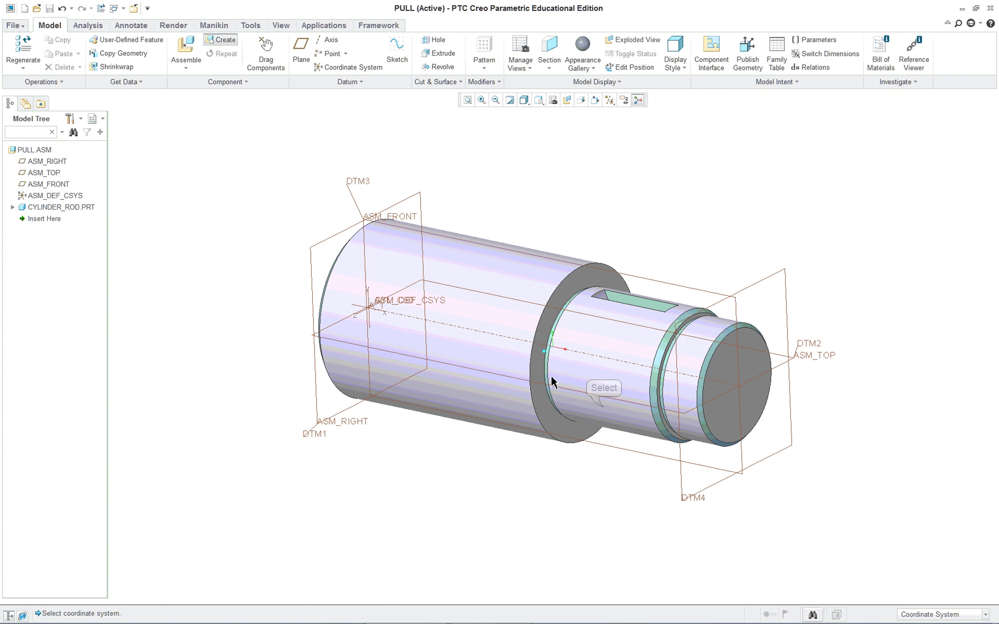
click(411, 302)
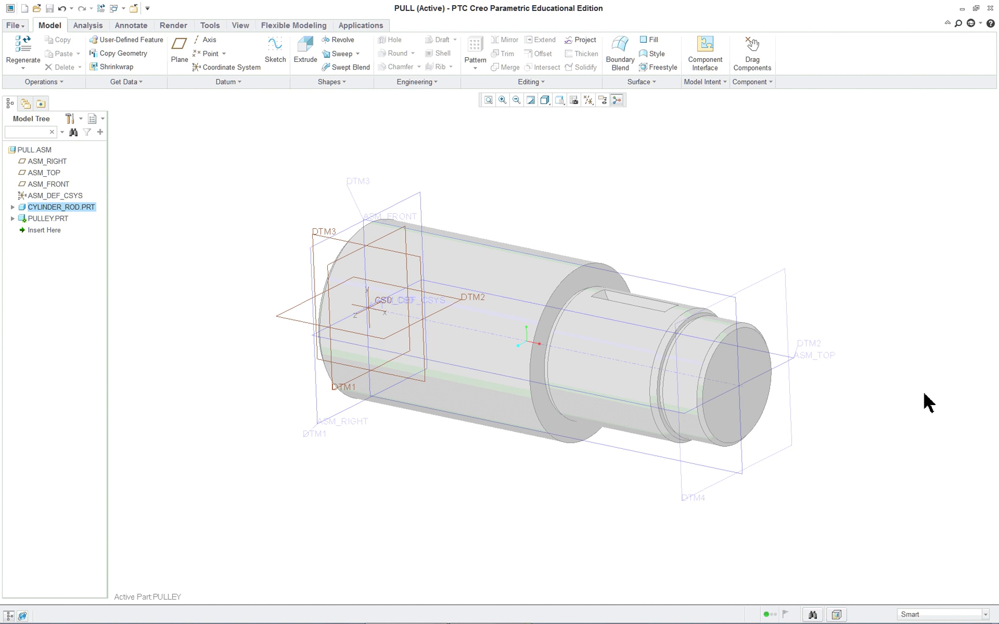
Step: Start a Revolve sketch on the pulley's DTM3 plane and orient the view parallel to the sketch
click(312, 232)
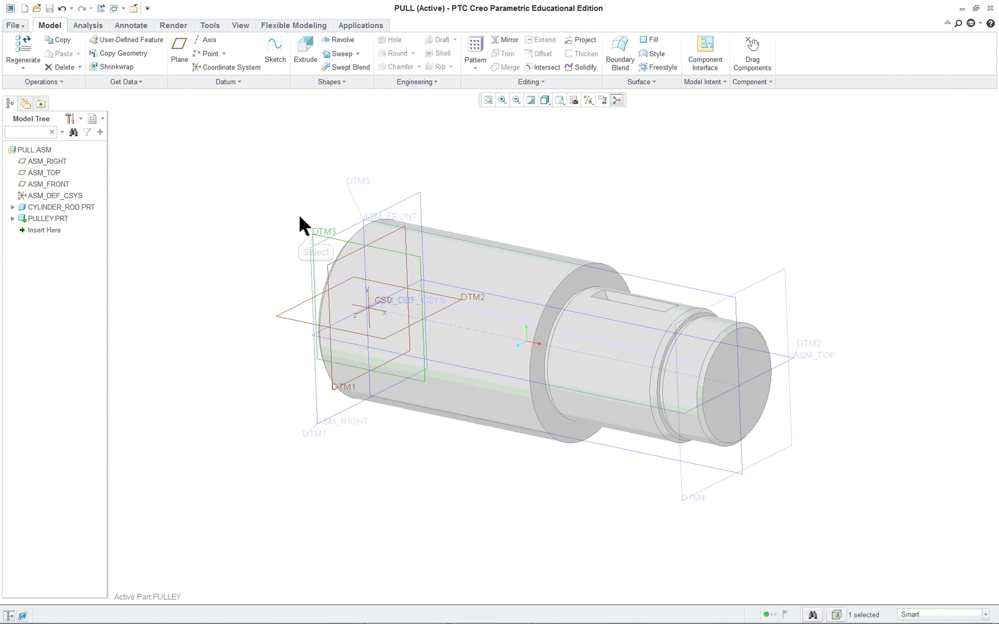
click(343, 42)
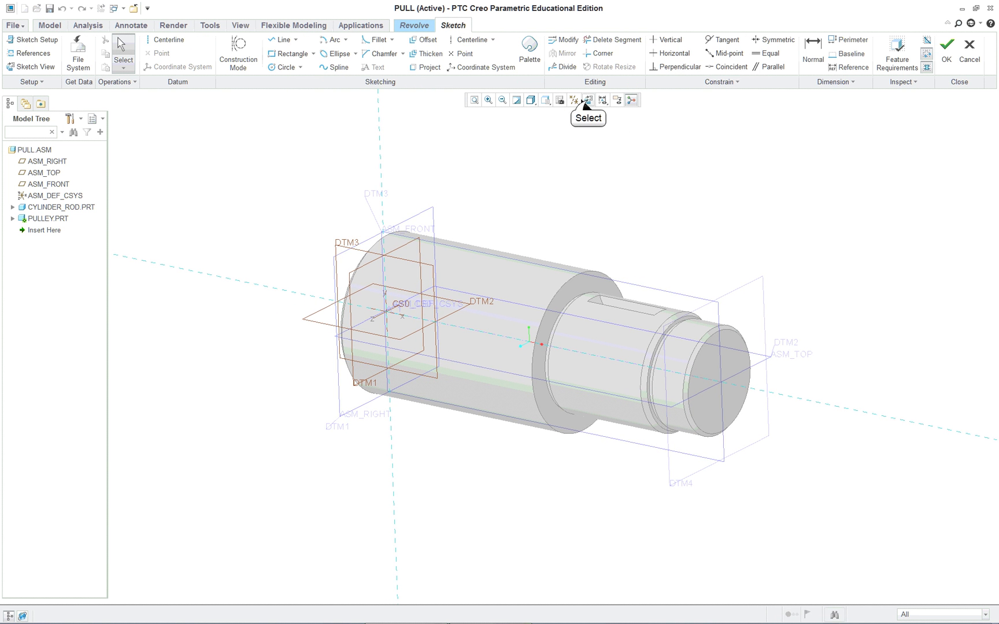
click(587, 102)
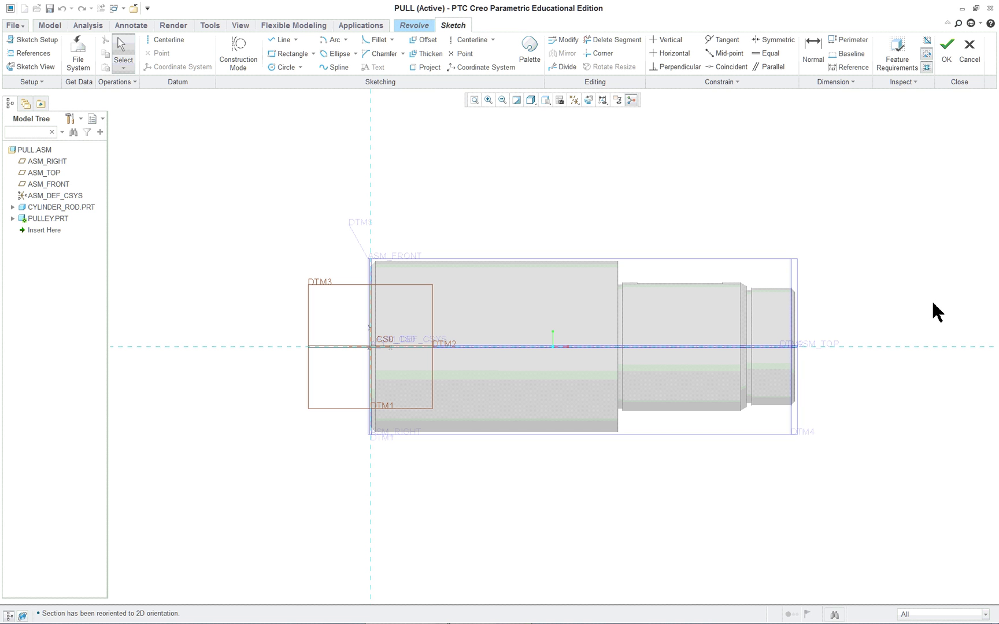
Step: Add the cylinder rod's curved keyseat cut surface and the keyed shaft section's upper silhouette edge as sketch references
shift+middle_drag(923, 312, 719, 346)
right_click(650, 243)
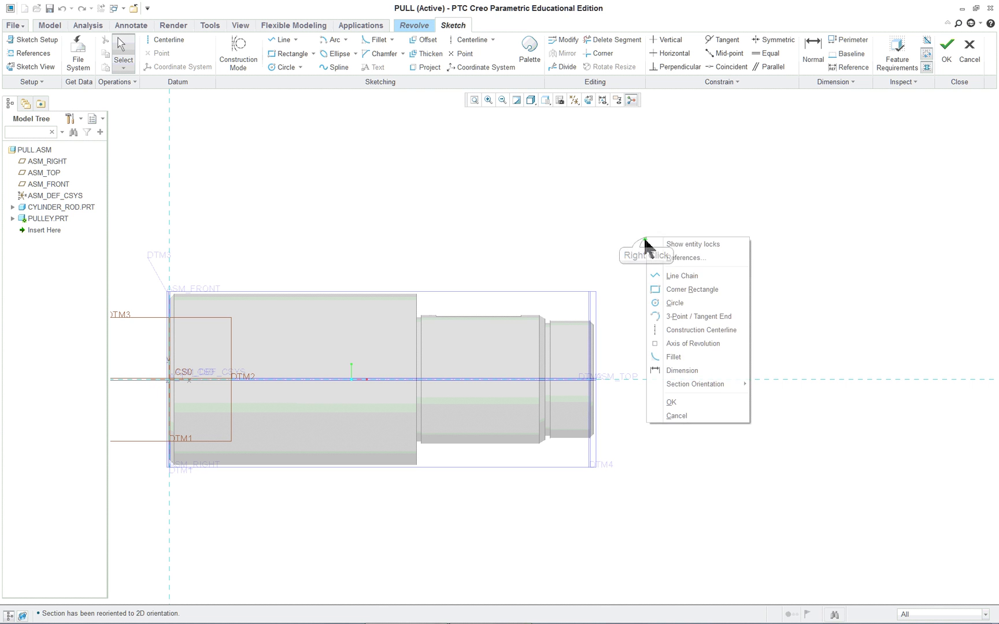
click(674, 261)
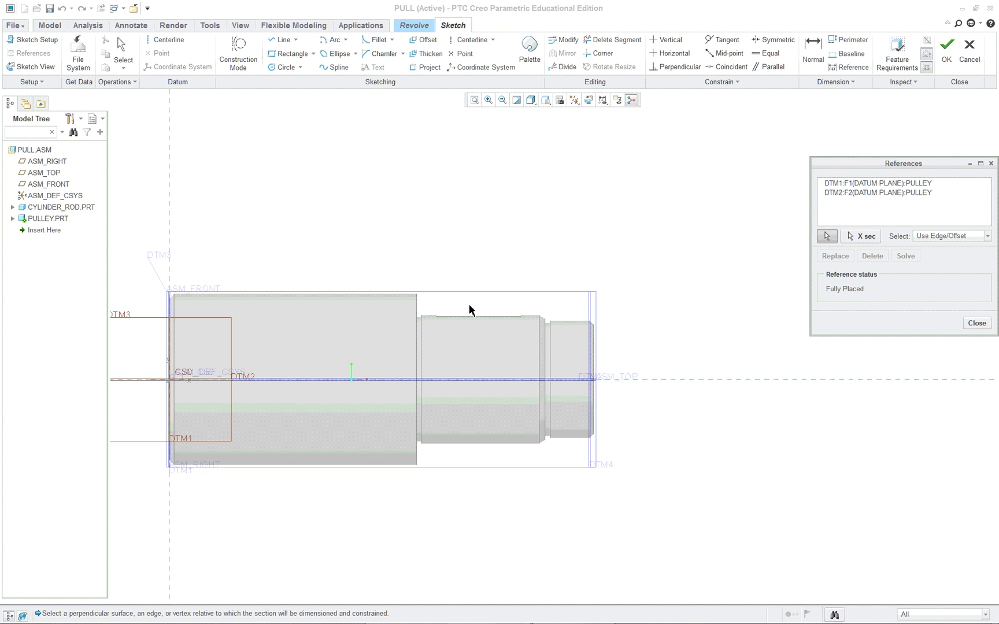
scroll(458, 362, down, 5)
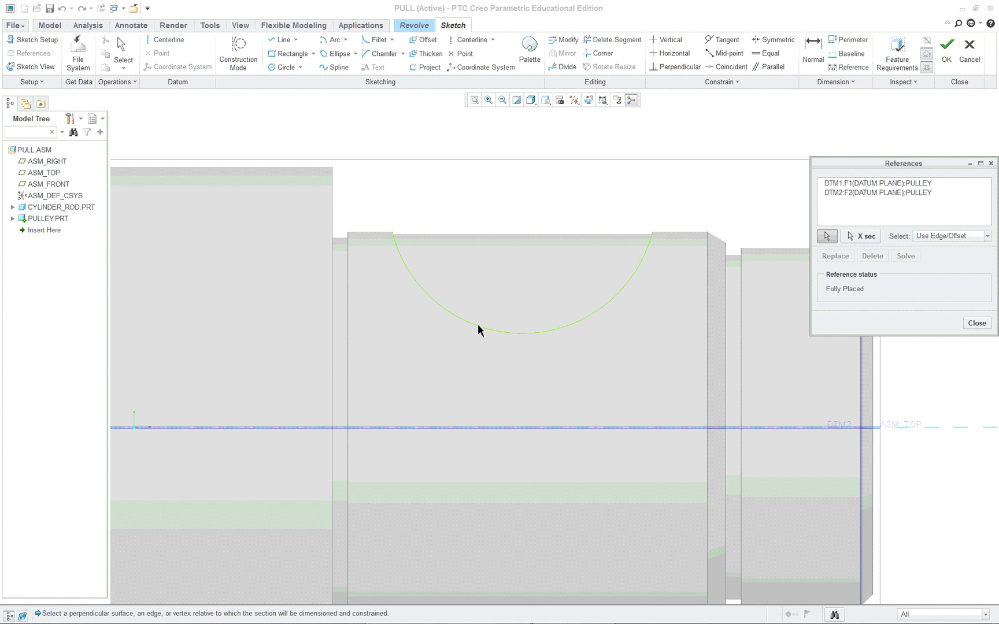
click(478, 329)
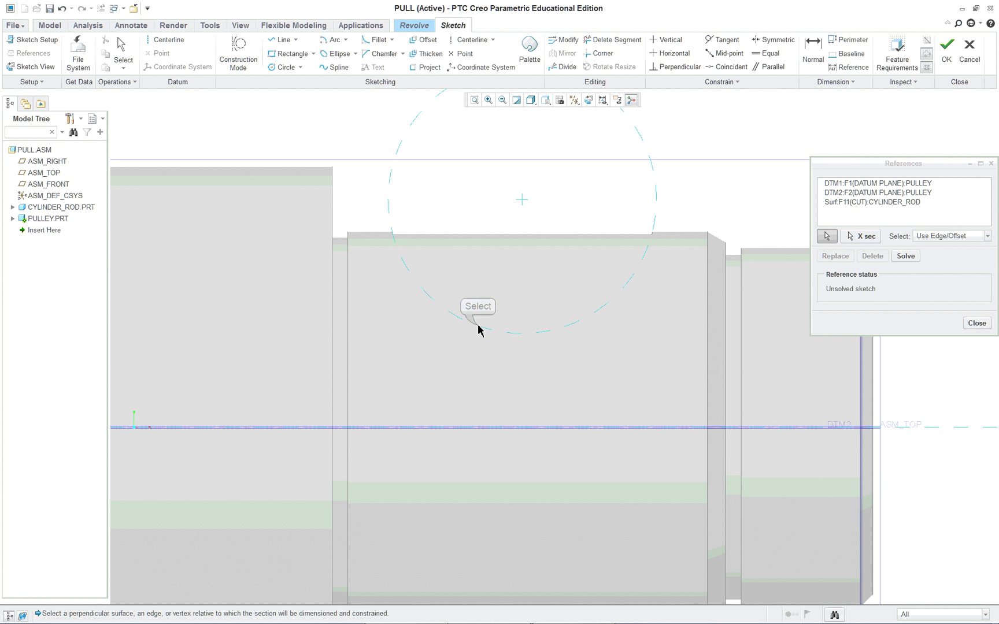
scroll(416, 266, down, 2)
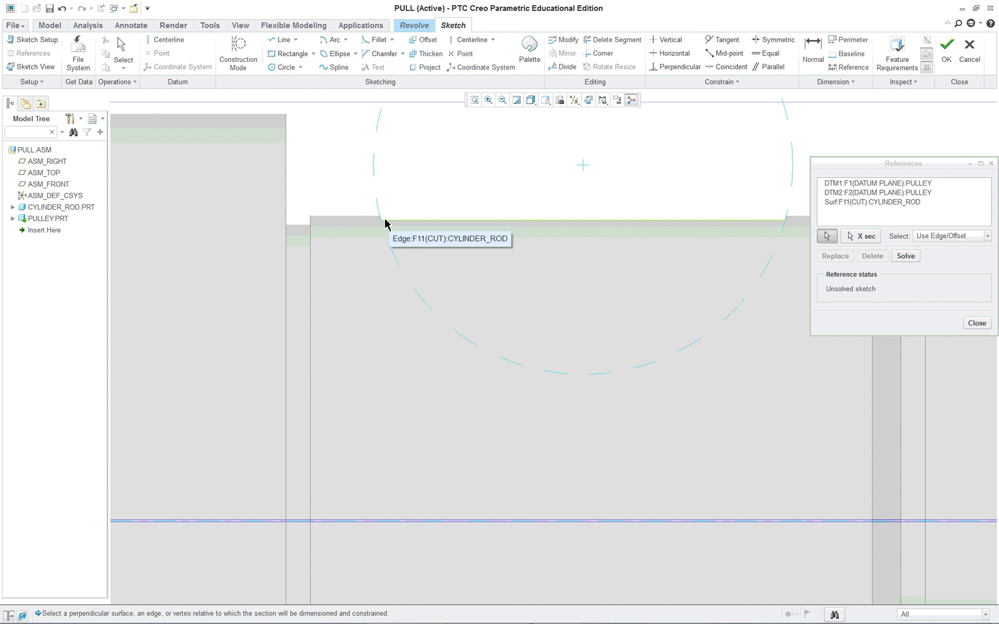
middle_drag(412, 232, 386, 253)
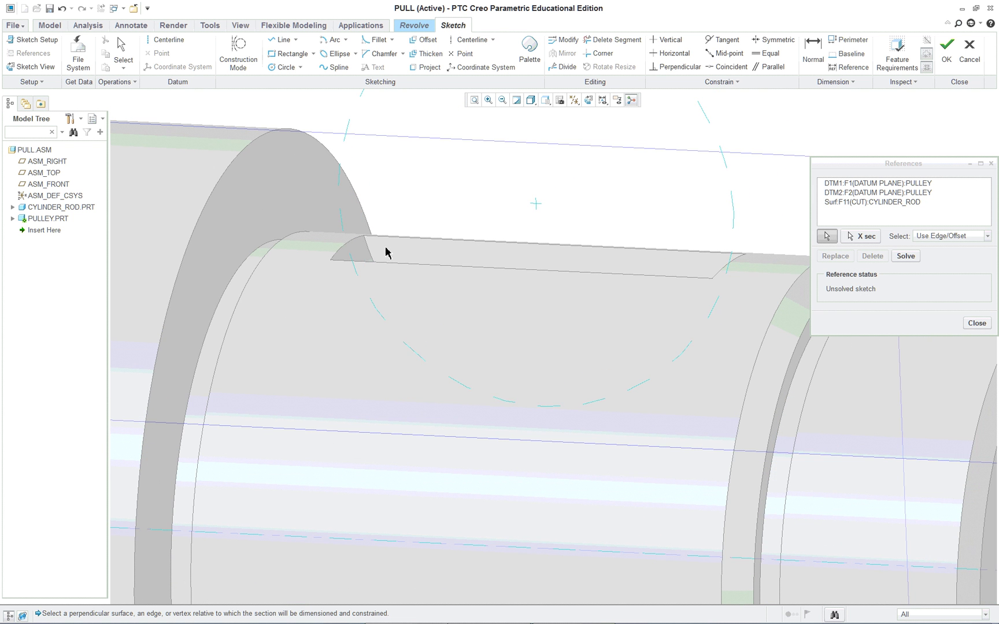
click(601, 102)
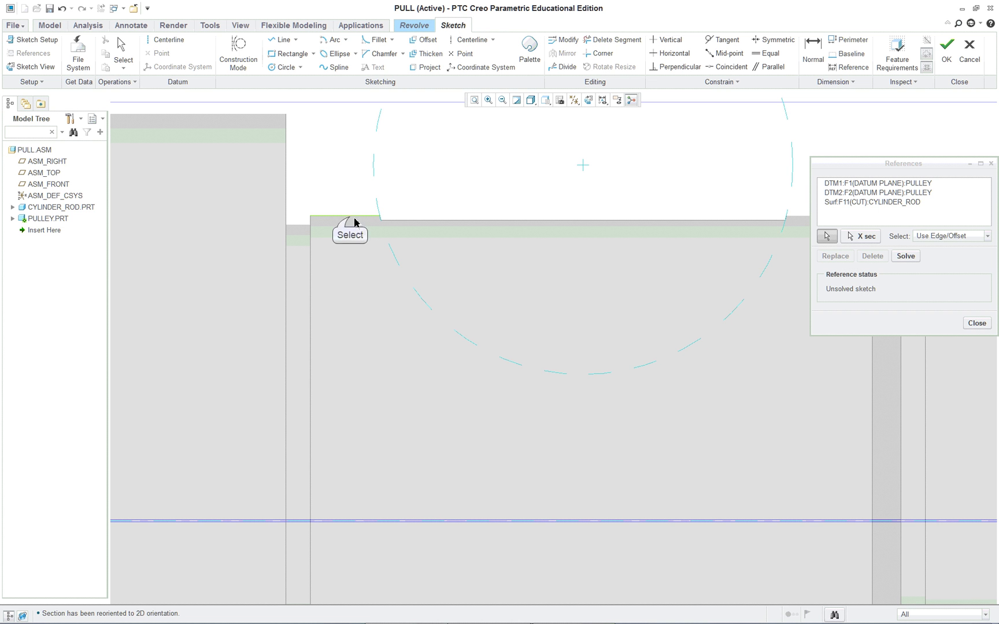
click(351, 220)
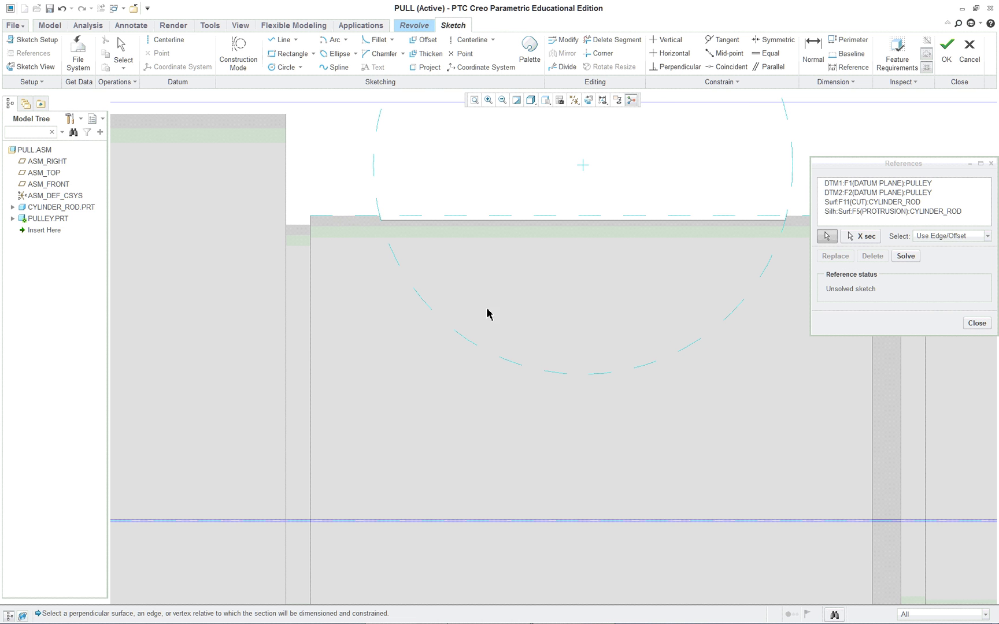
click(906, 257)
click(976, 323)
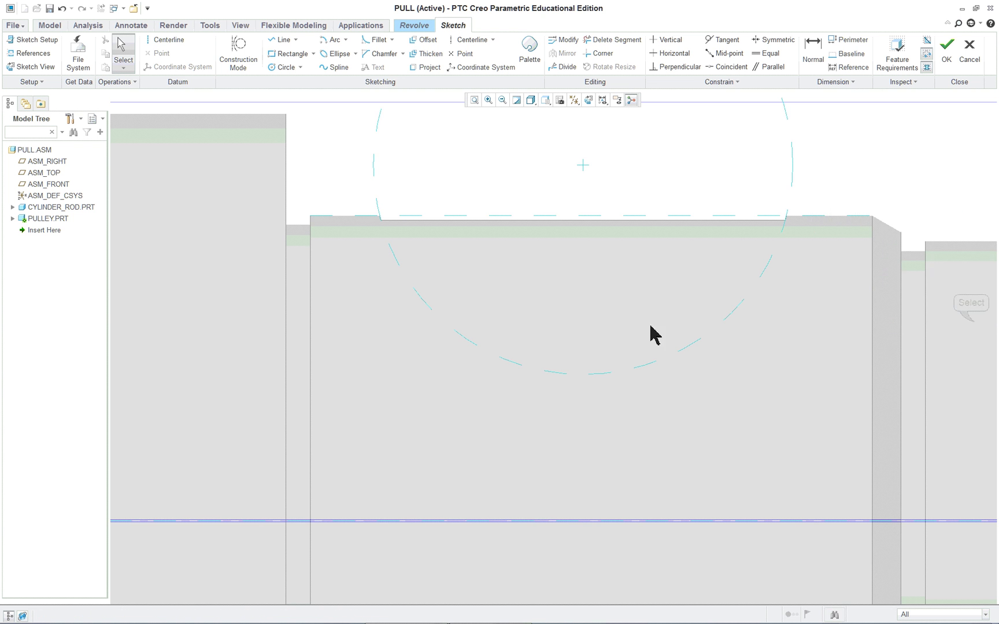
Step: Place a horizontal axis of revolution along the shaft's center, coincident with the horizontal reference
scroll(625, 338, down, 3)
scroll(651, 335, down, 2)
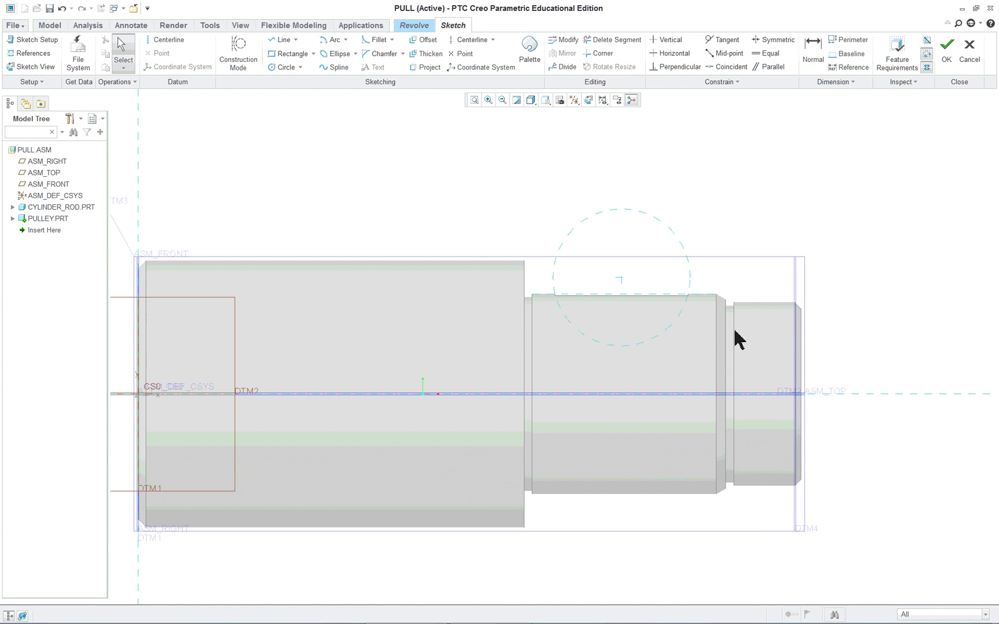
shift+middle_drag(734, 330, 602, 341)
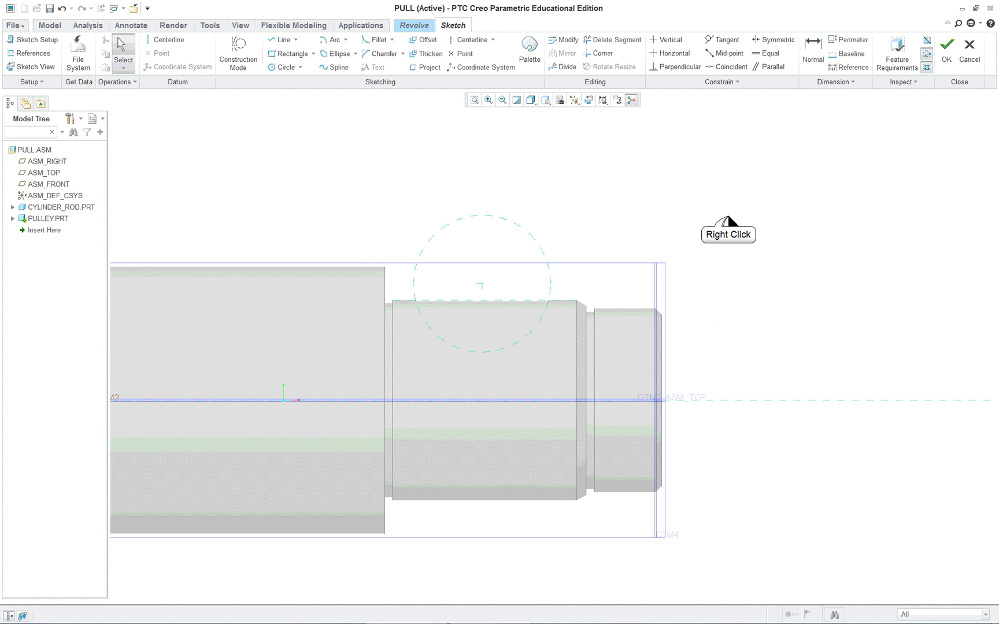
right_click(730, 219)
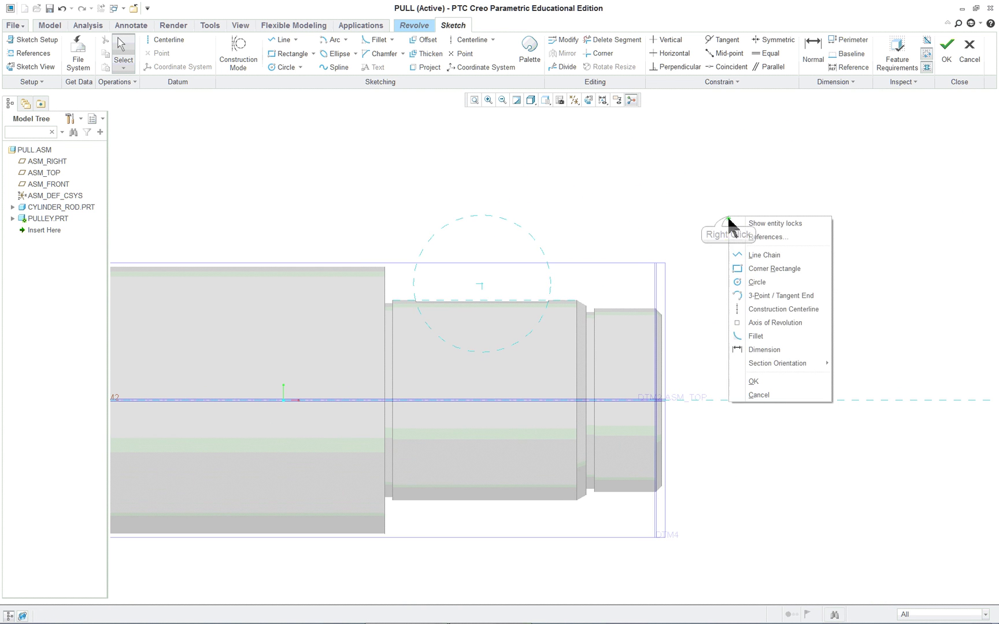
click(760, 325)
click(767, 400)
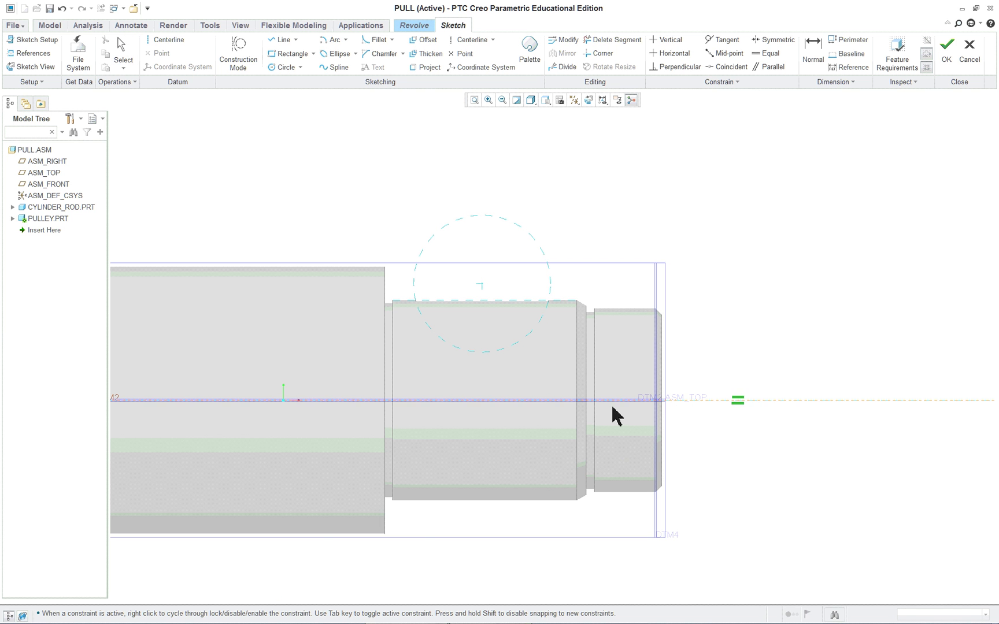
click(542, 403)
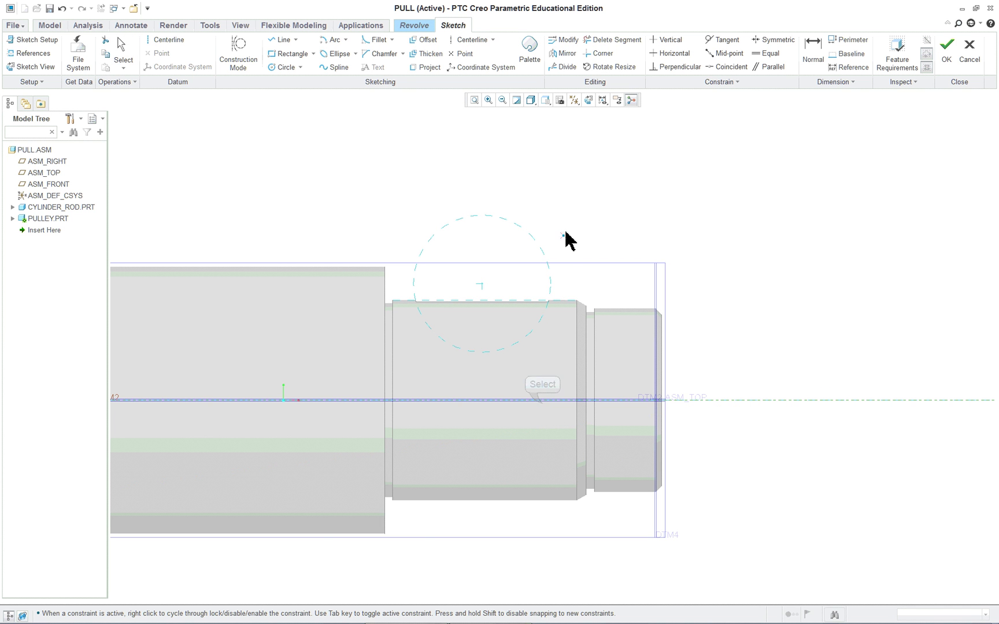
middle_click(579, 220)
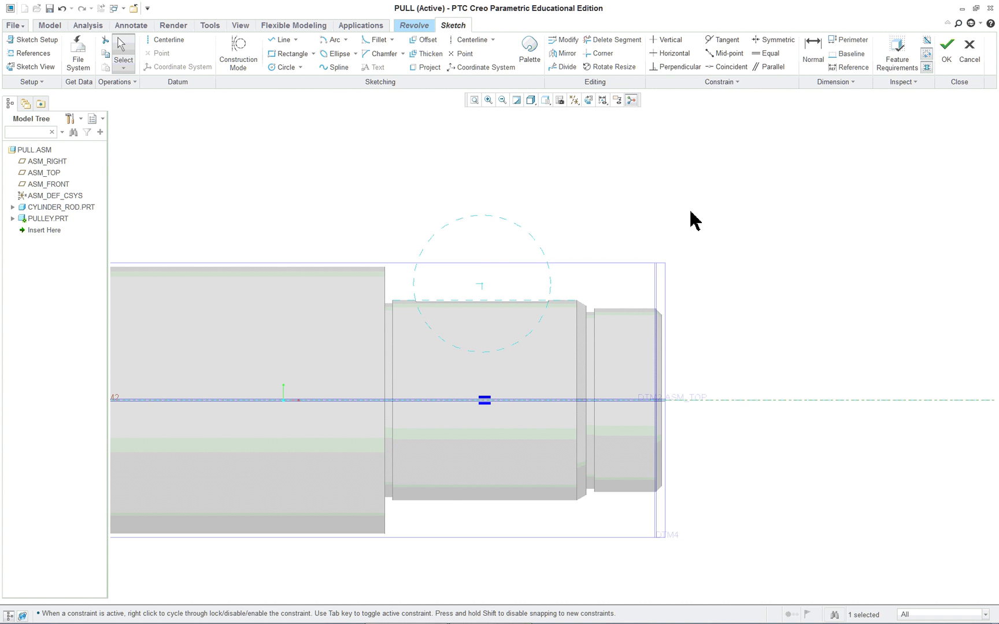
Step: Add a vertical construction centerline through the center of the circular keyseat reference
scroll(695, 221, down, 2)
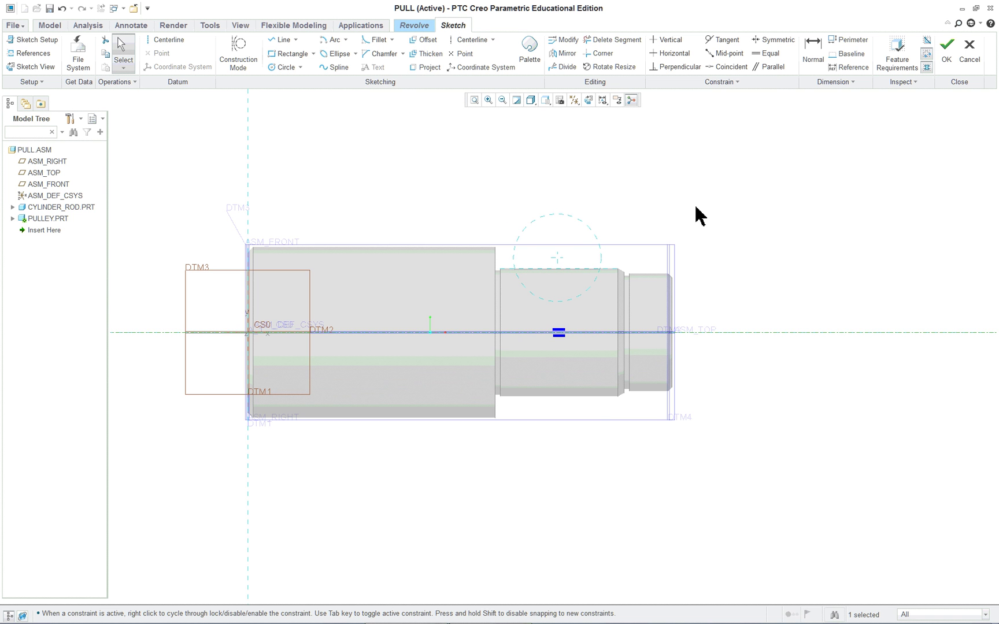
middle_drag(695, 207, 619, 321)
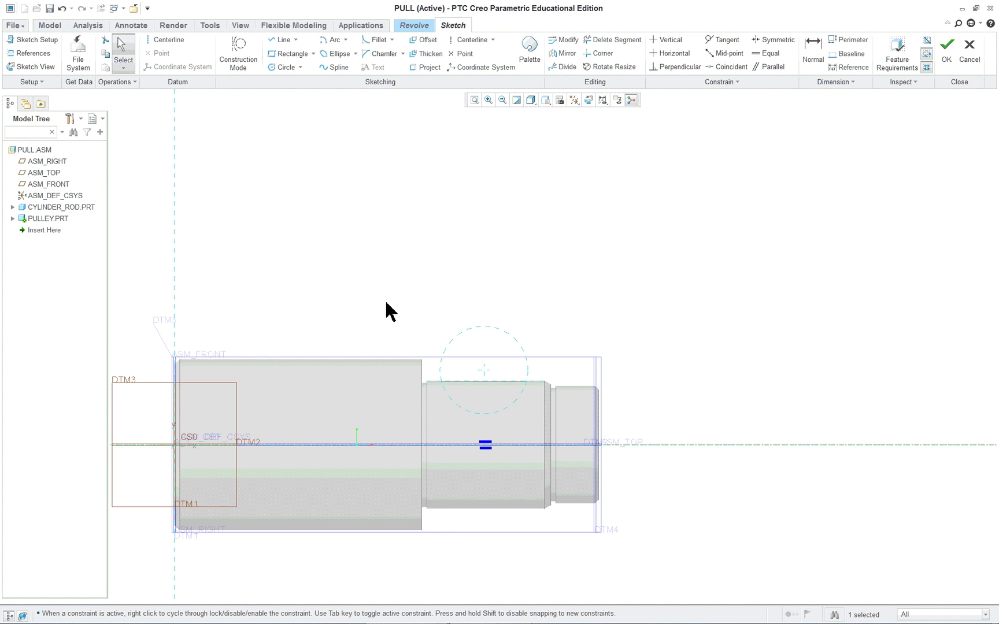
scroll(348, 326, up, 1)
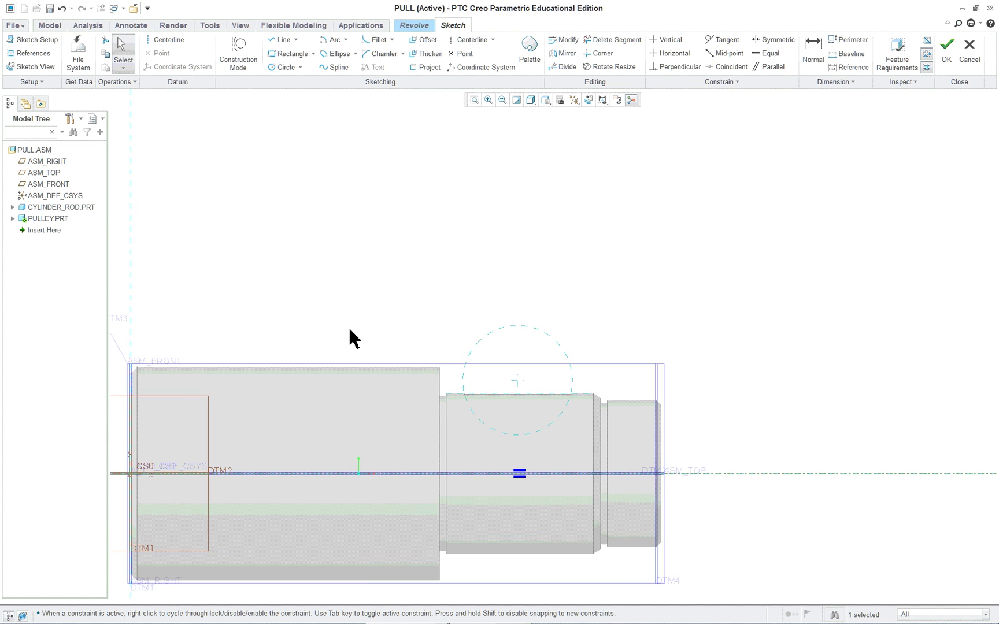
scroll(718, 437, up, 1)
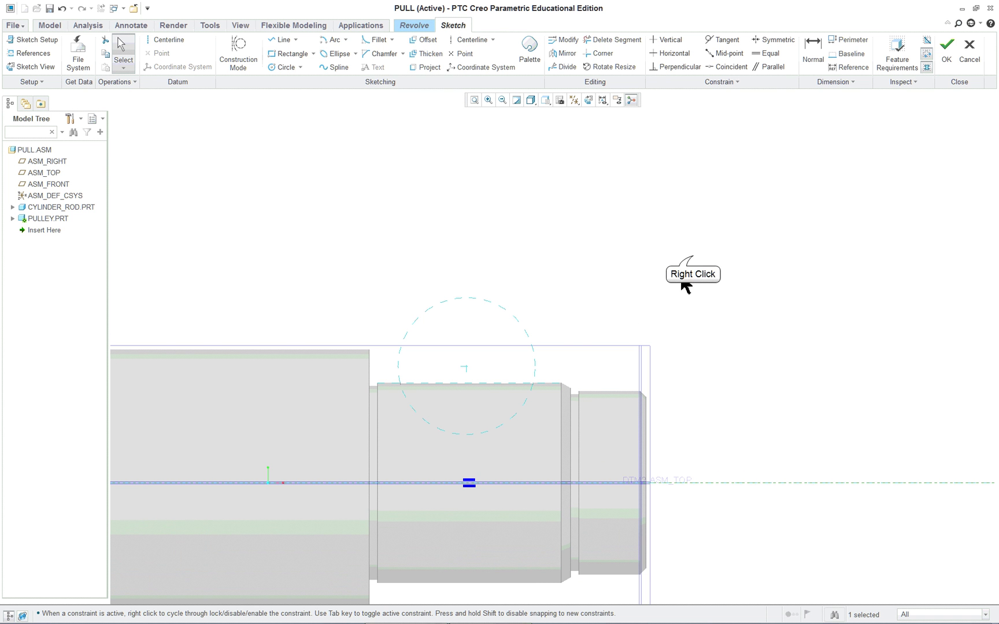
right_click(693, 258)
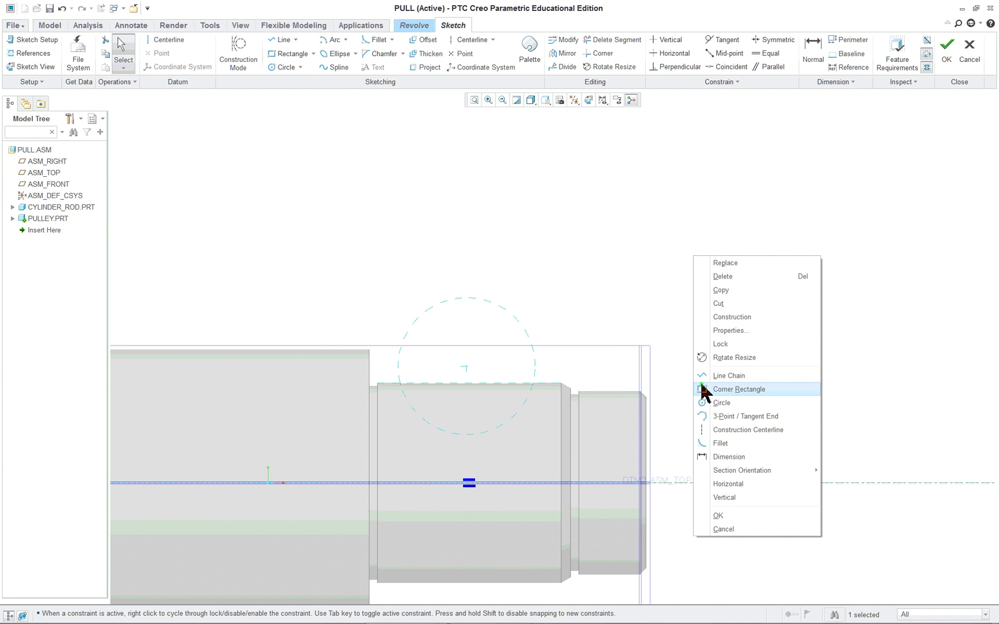
click(747, 430)
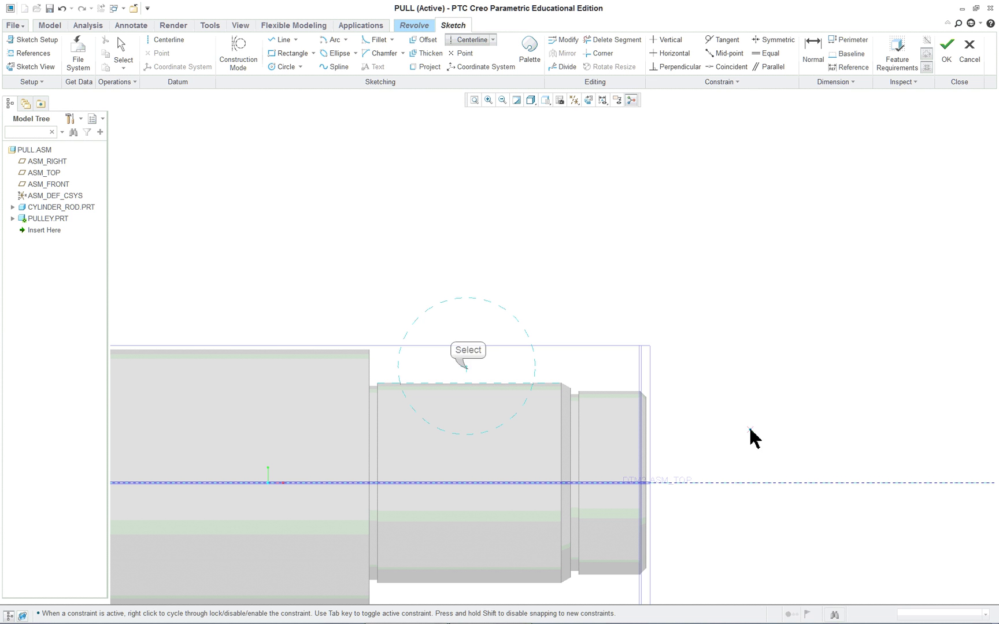
click(466, 366)
click(466, 263)
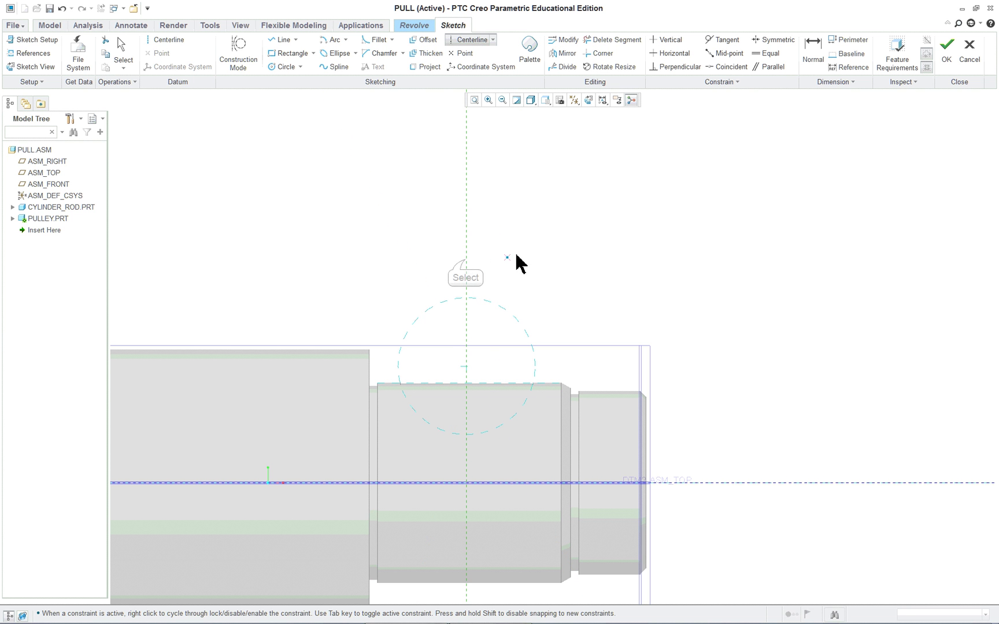
right_click(591, 248)
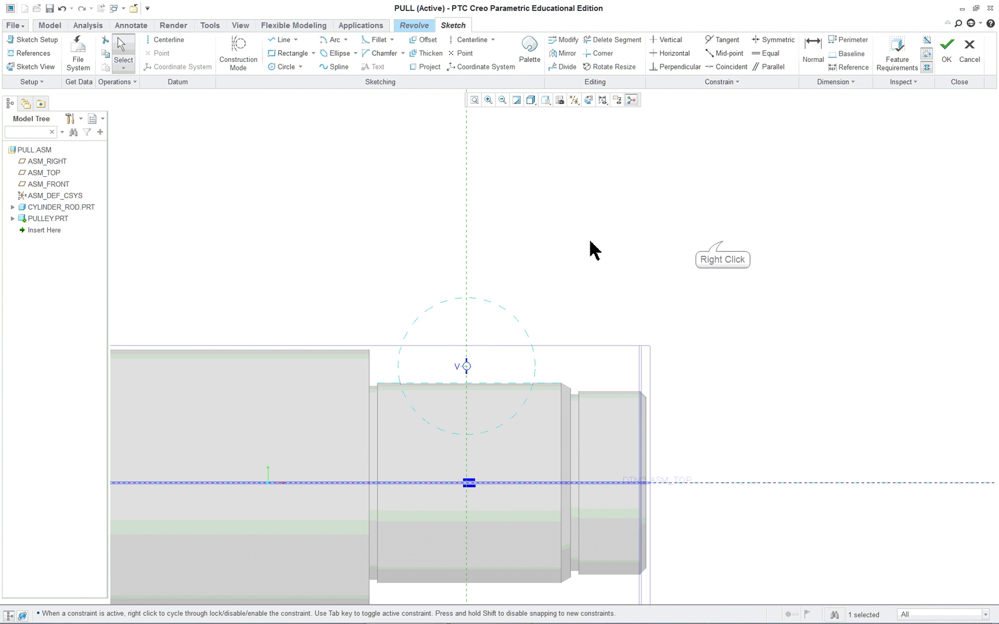
right_click(723, 243)
click(769, 379)
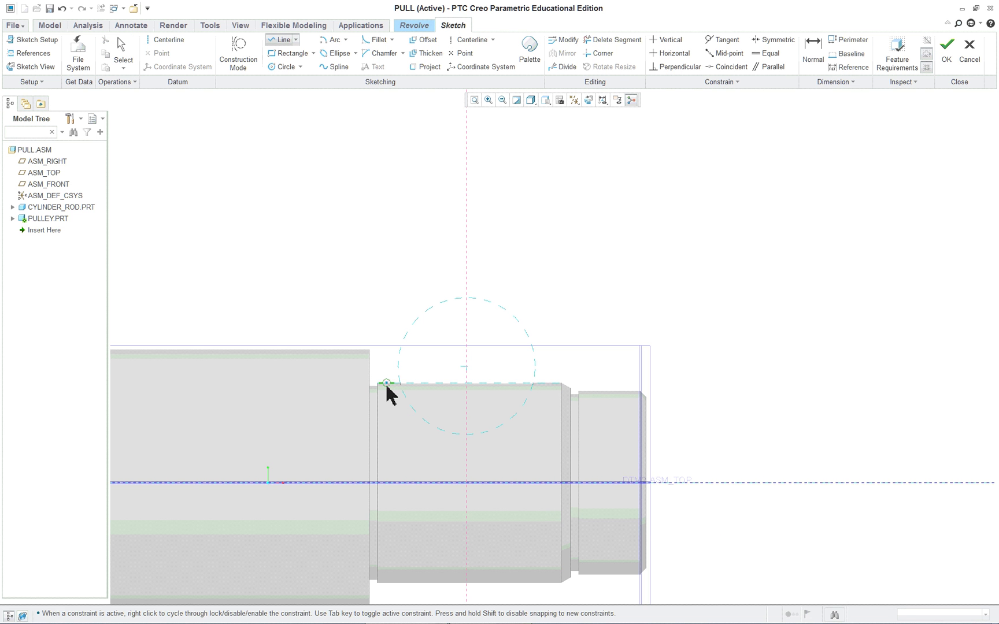
click(468, 384)
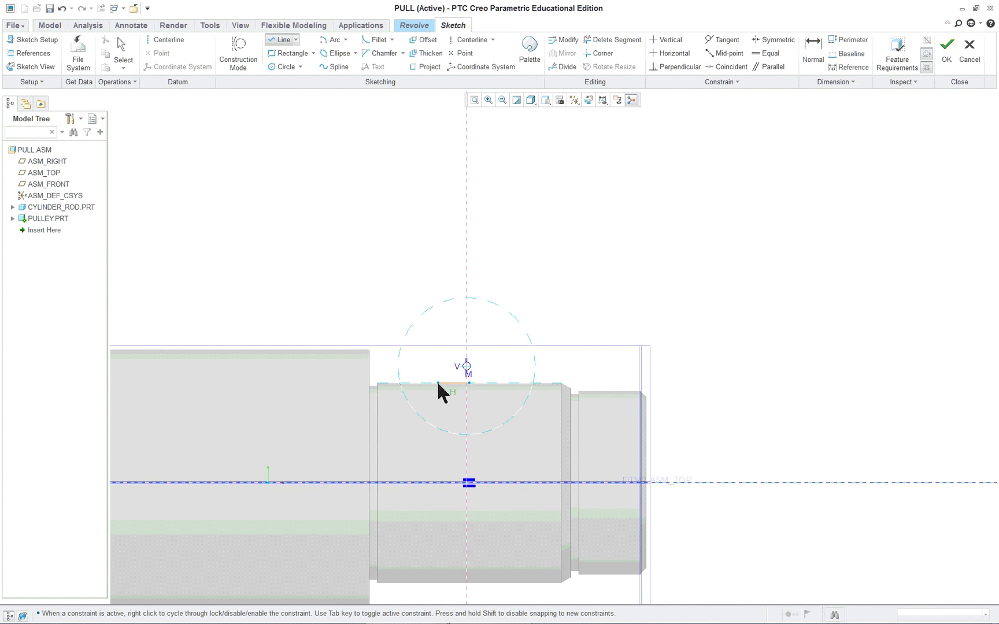
scroll(445, 379, up, 3)
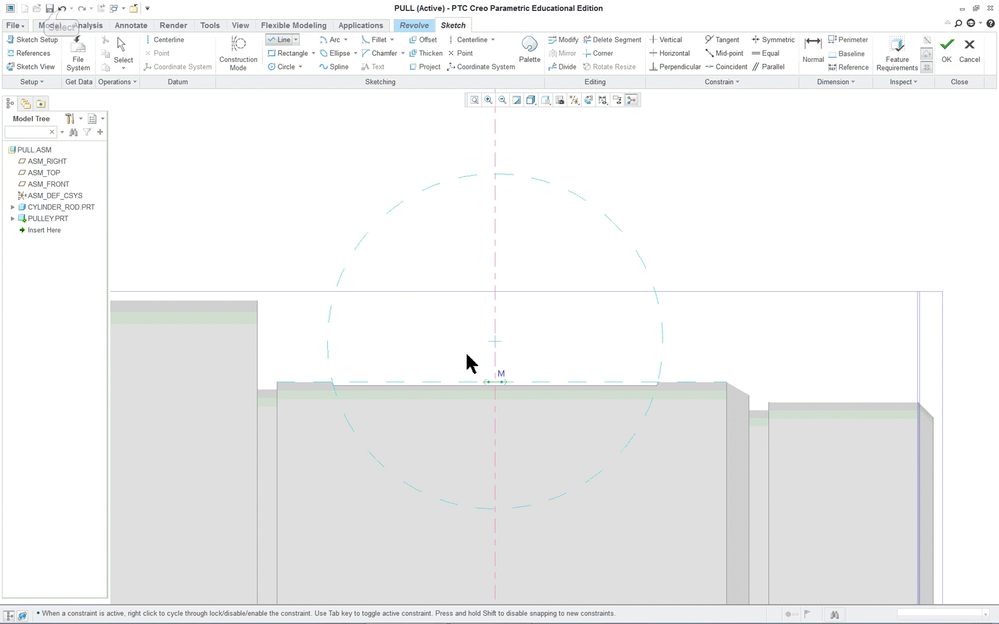
click(121, 57)
Step: Sketch the pulley's half-profile line chain from the vertical centerline: about 1.2 along the shaft edge, up, about 0.6 across, slanting down, and back to the centerline
scroll(381, 306, up, 1)
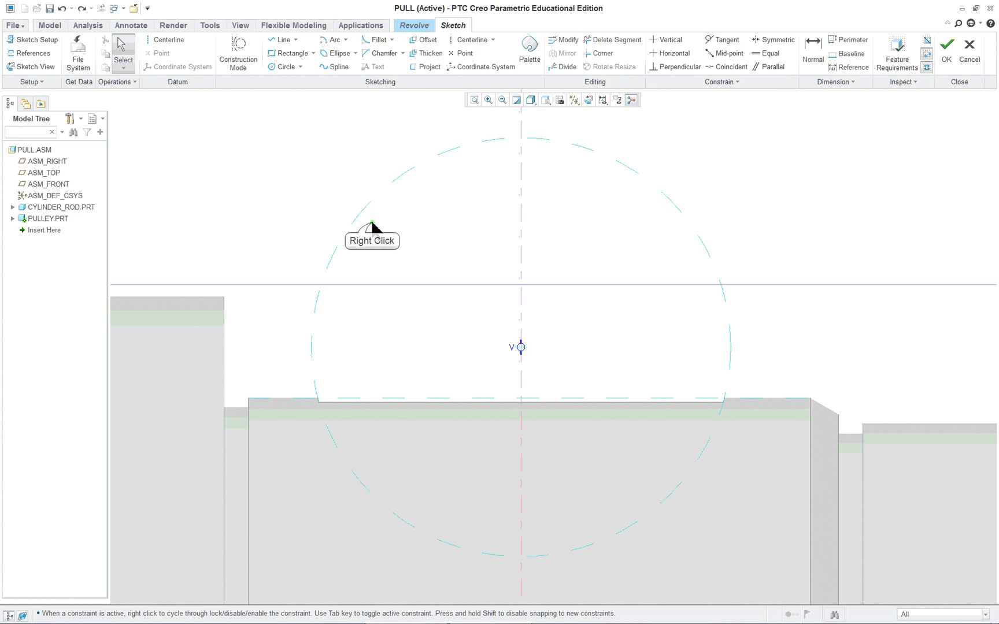
right_click(382, 240)
click(408, 261)
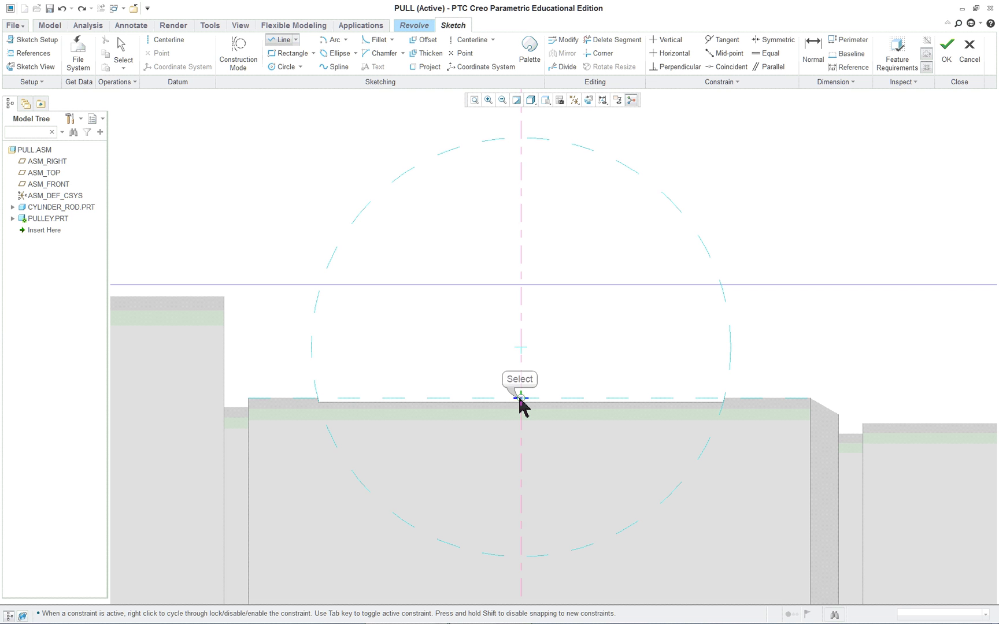
click(521, 398)
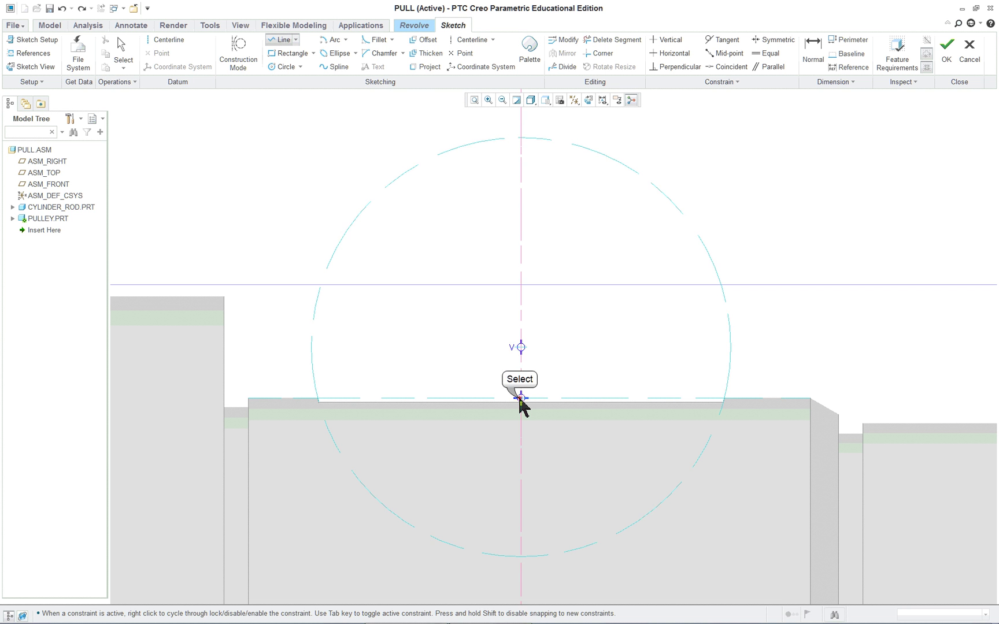
click(278, 398)
scroll(281, 406, down, 5)
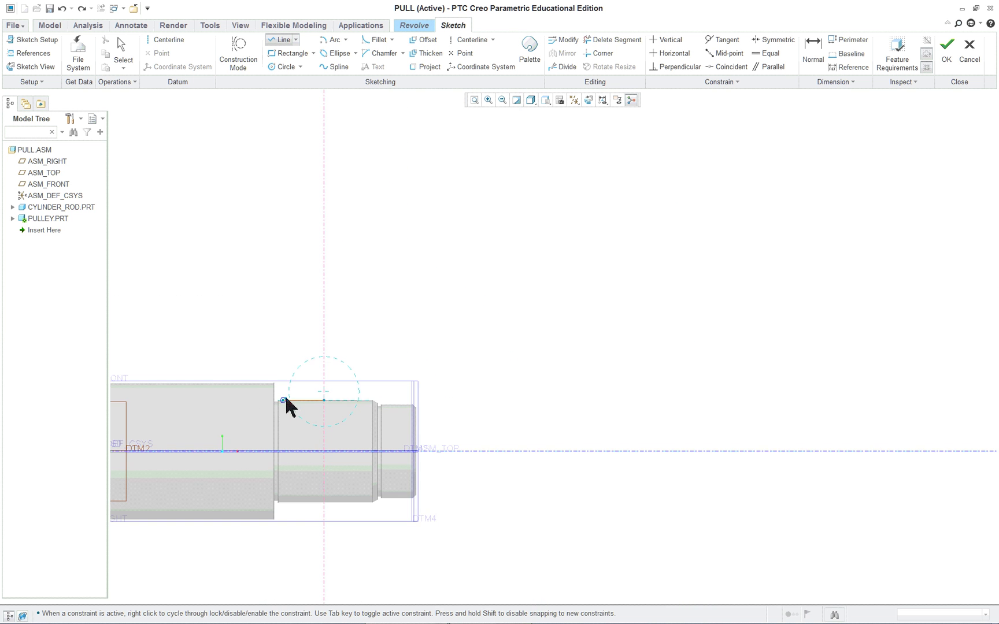
click(282, 228)
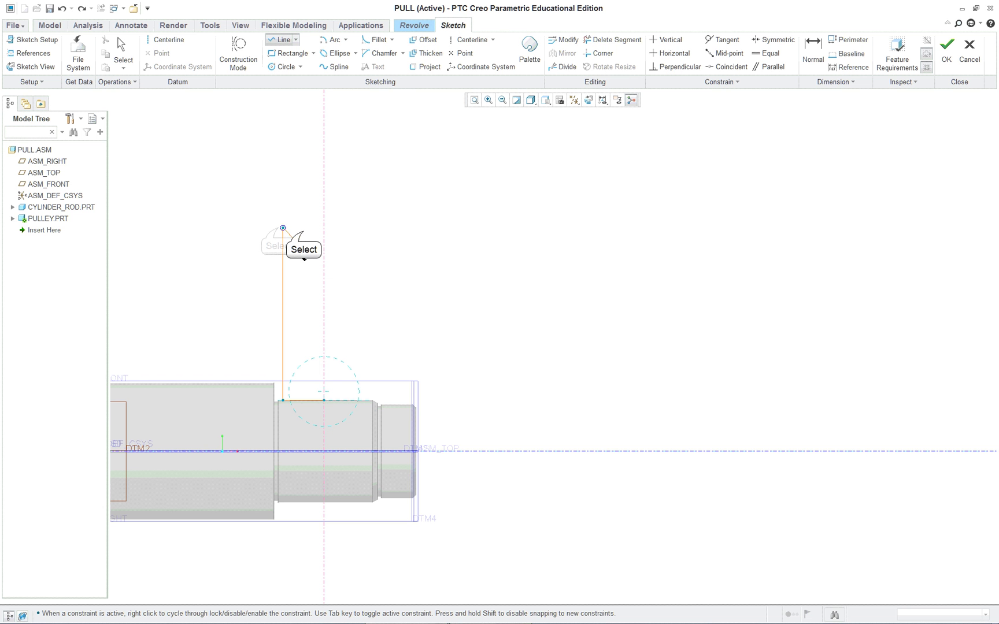
click(303, 228)
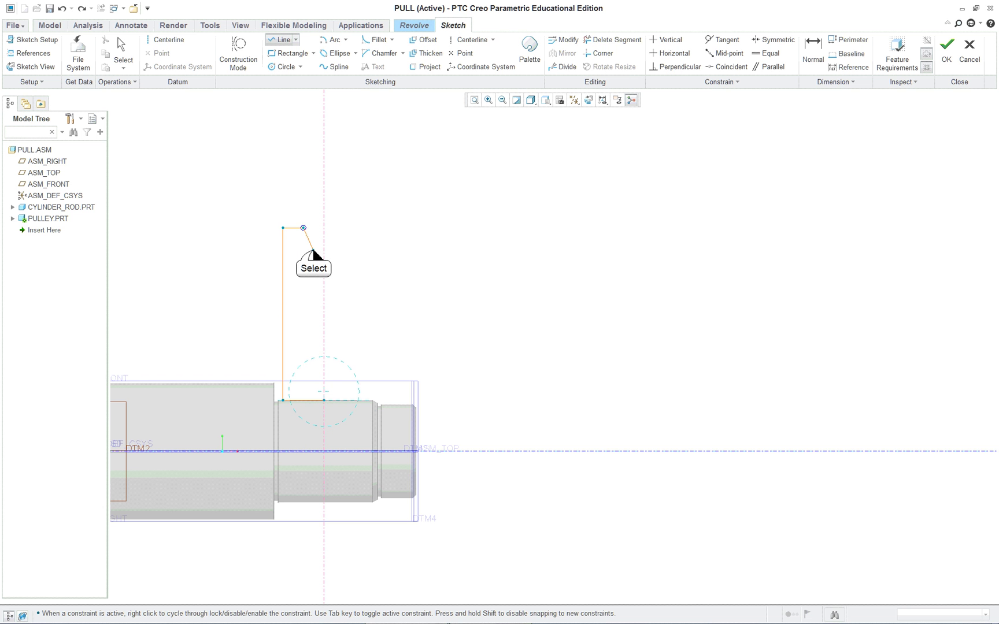
click(313, 250)
click(324, 250)
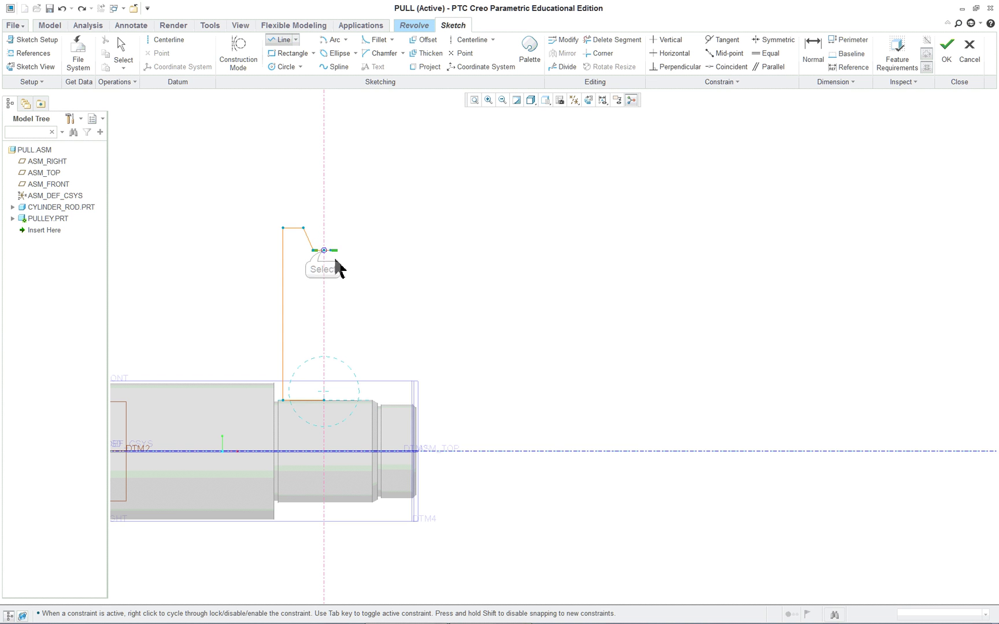
middle_click(537, 308)
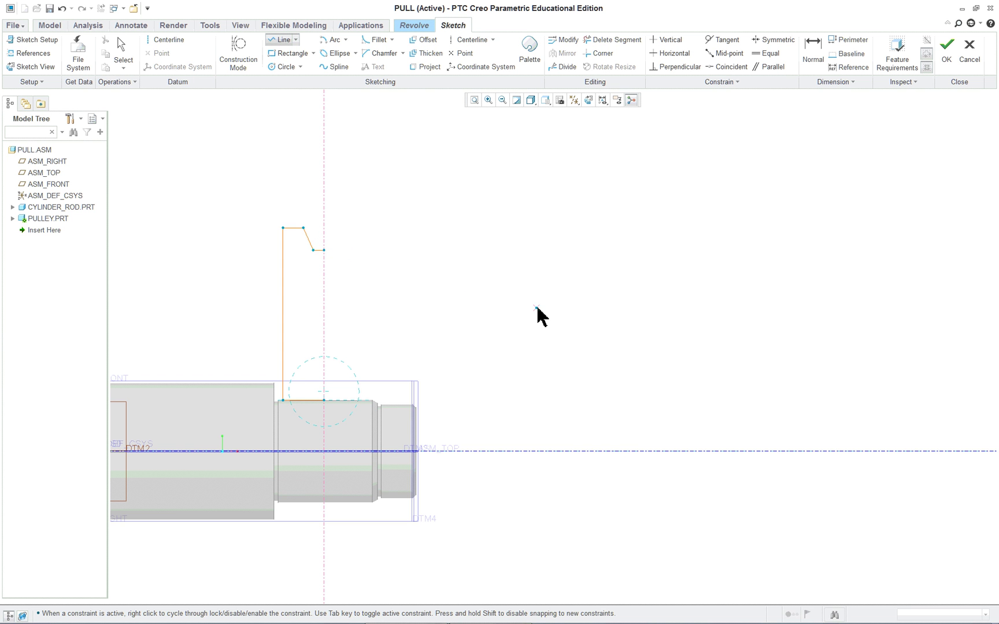
middle_click(537, 309)
scroll(224, 297, up, 1)
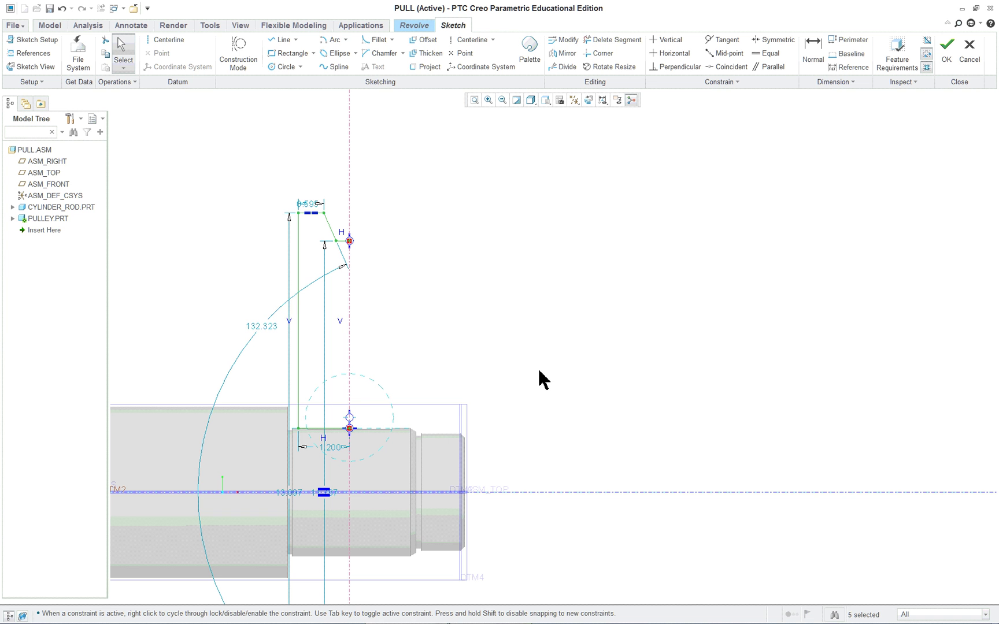
Step: Mirror the pulley's half-profile about the vertical construction centerline to complete the closed V-groove section
click(501, 258)
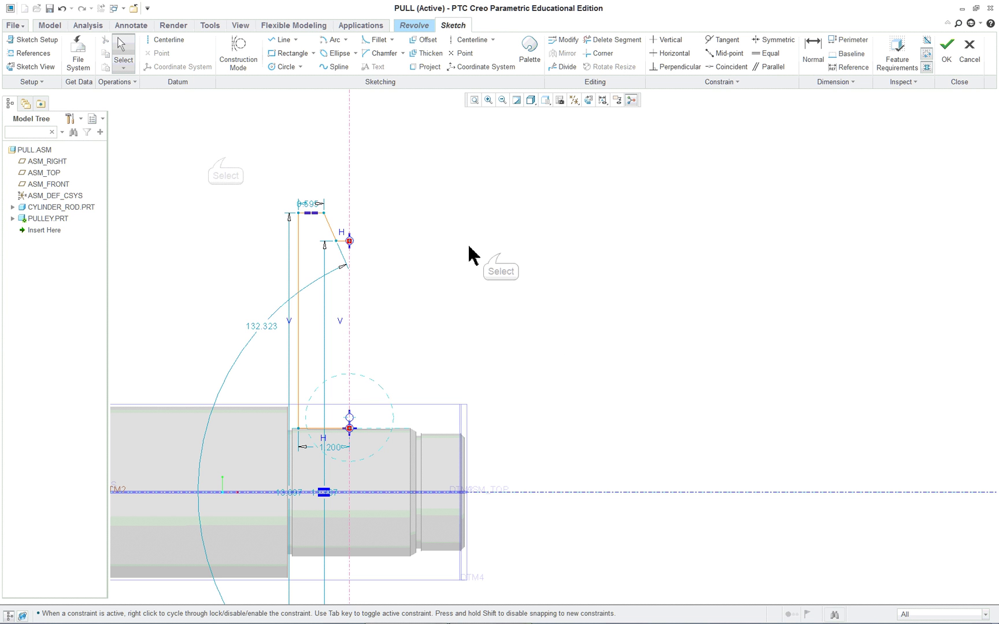
drag(208, 155, 436, 544)
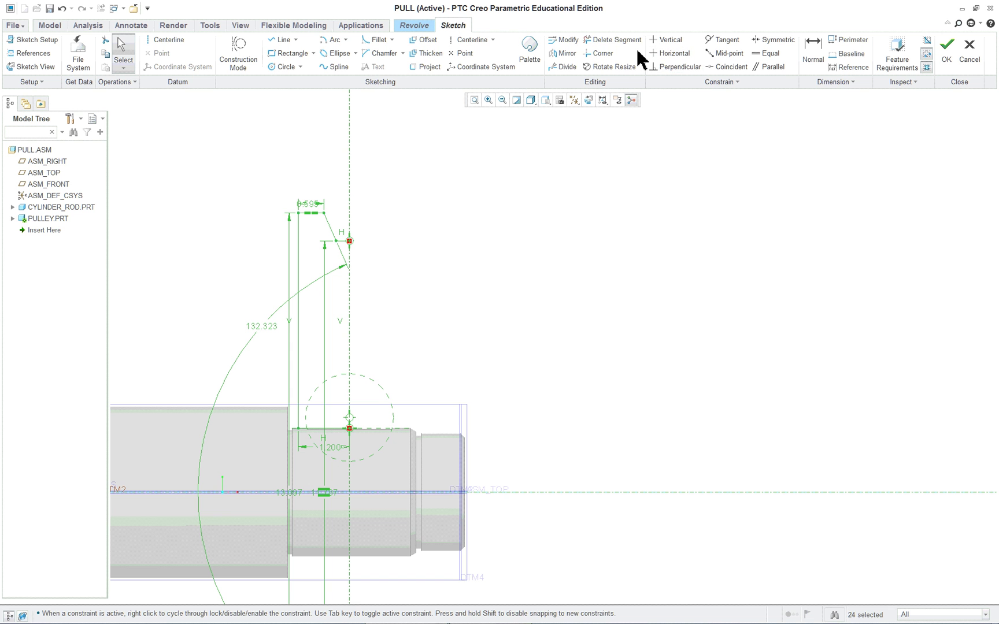
click(657, 53)
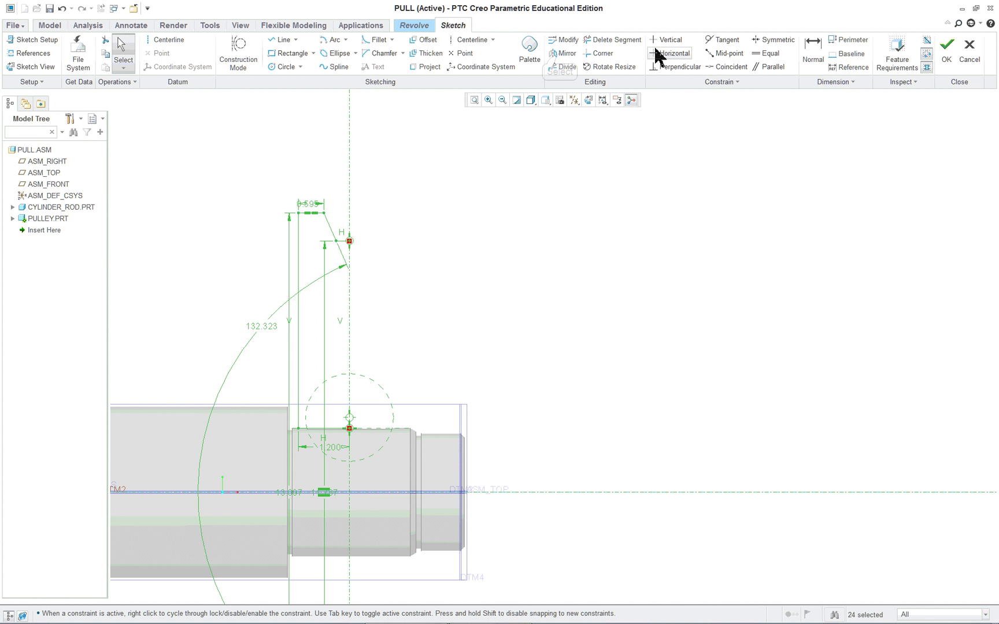
click(565, 54)
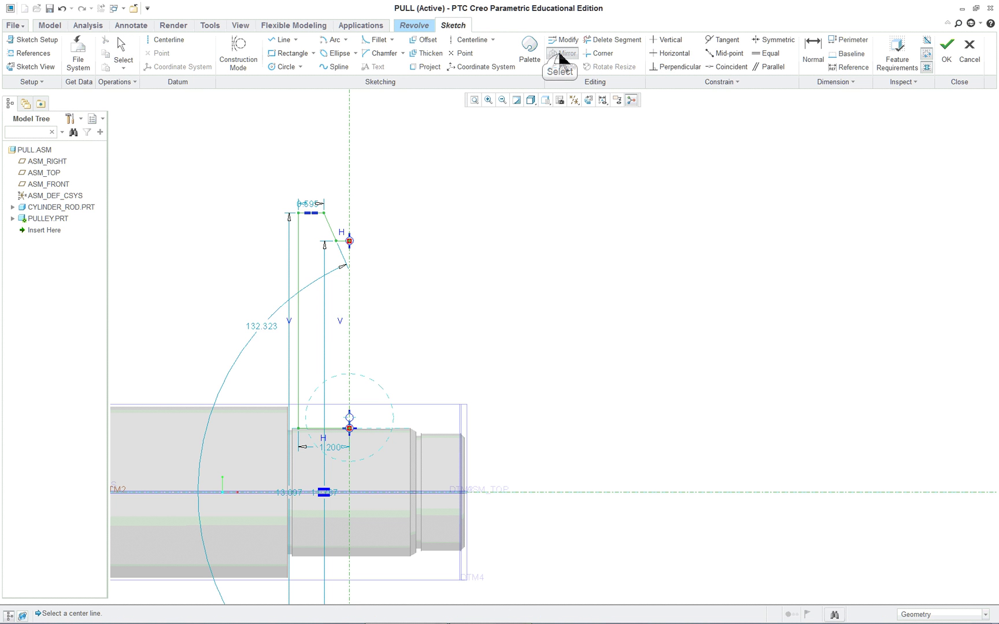
click(350, 173)
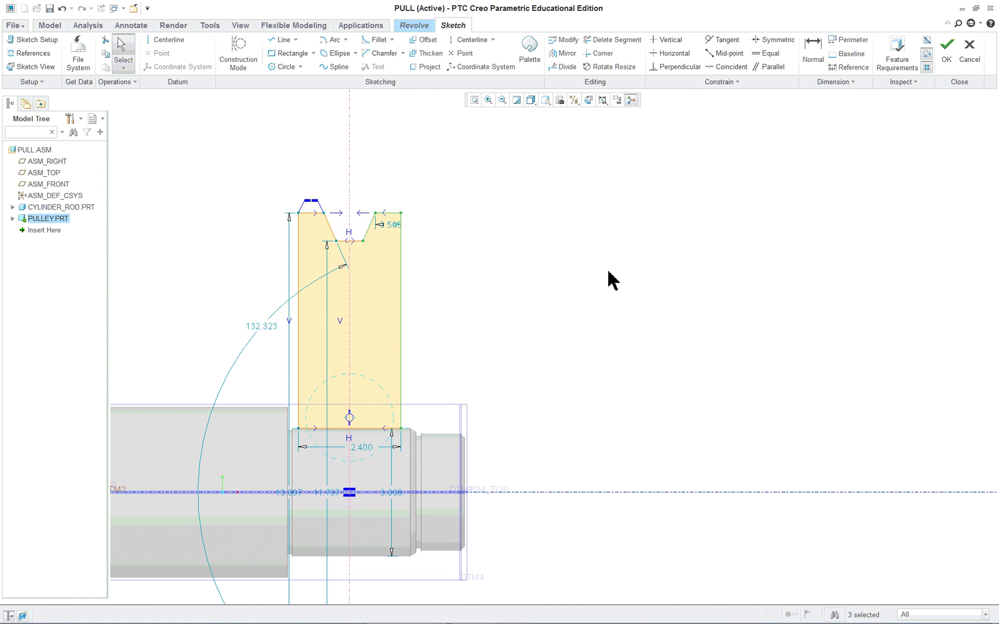
Step: Dimension the included angle between the two slanted groove flanks above the profile and set it to 50 degrees
scroll(621, 279, down, 3)
scroll(648, 404, up, 1)
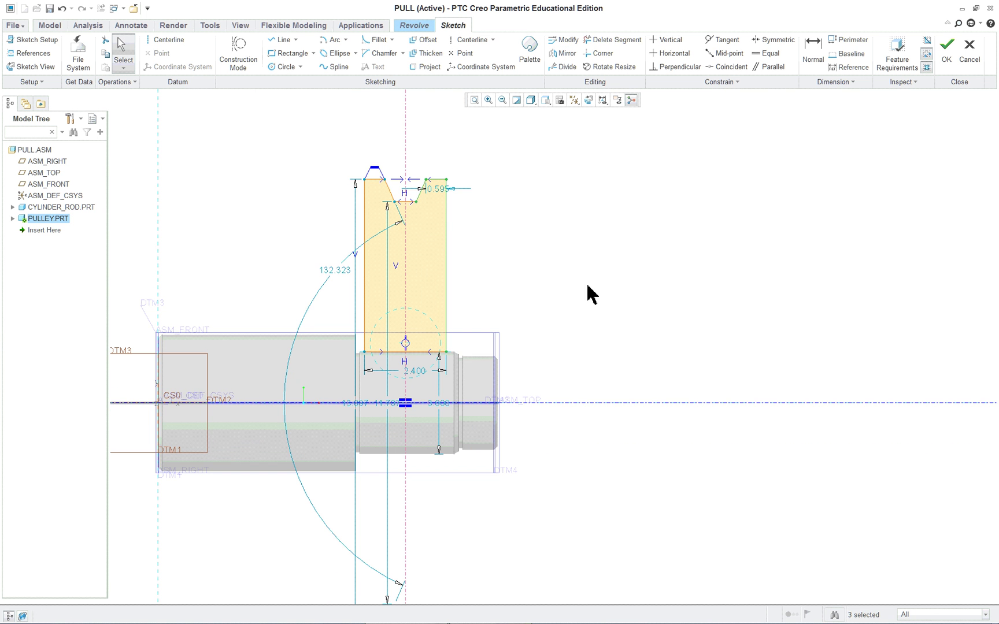
scroll(404, 143, up, 3)
right_click(180, 190)
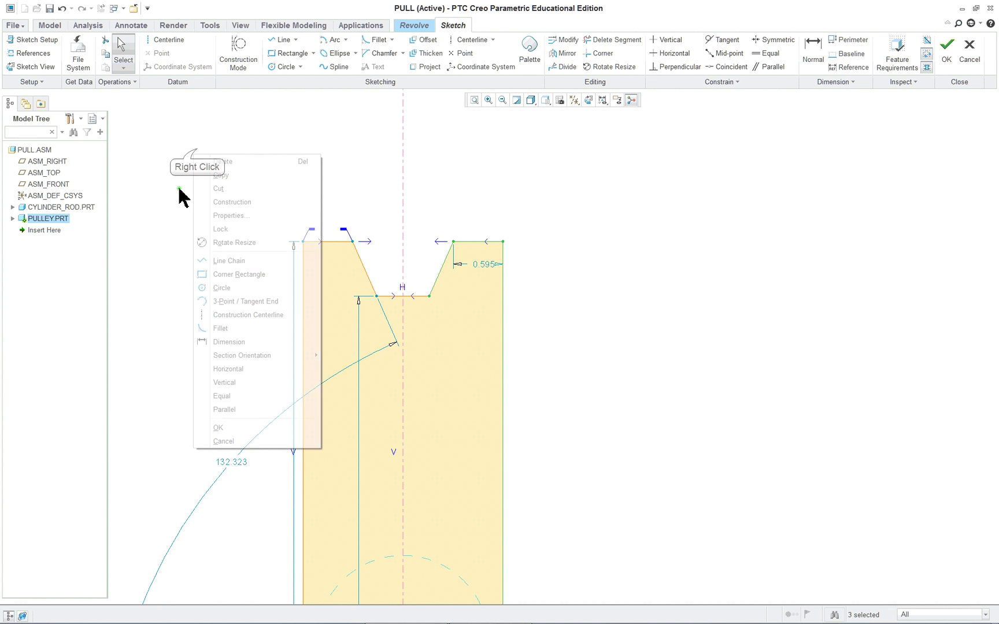
click(240, 342)
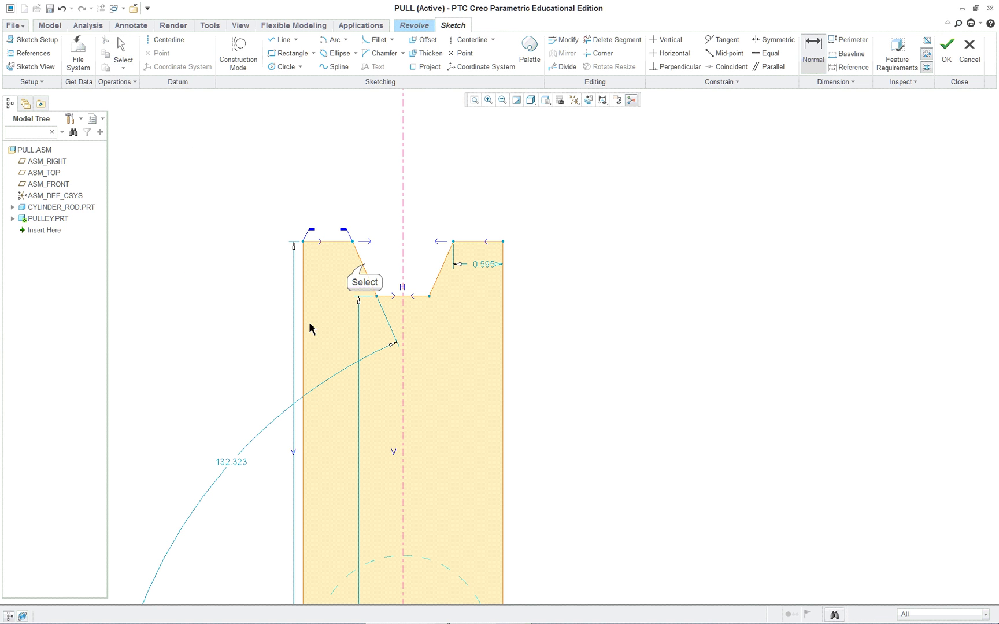
click(361, 268)
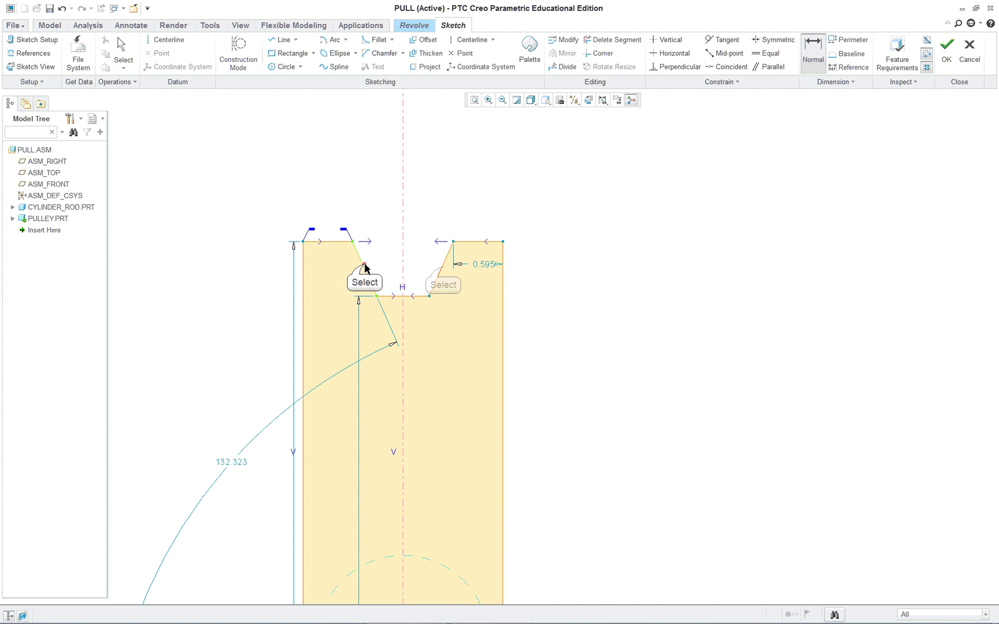
click(443, 269)
middle_click(379, 175)
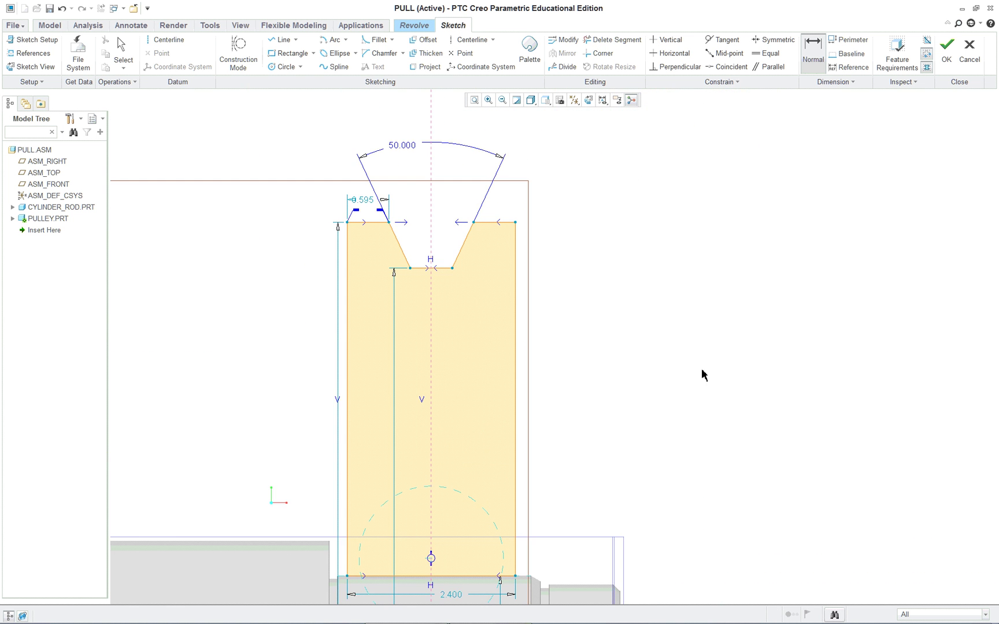
Step: Set the pulley profile's overall width to 2.5, with its dimension moved up toward the groove
scroll(705, 376, down, 3)
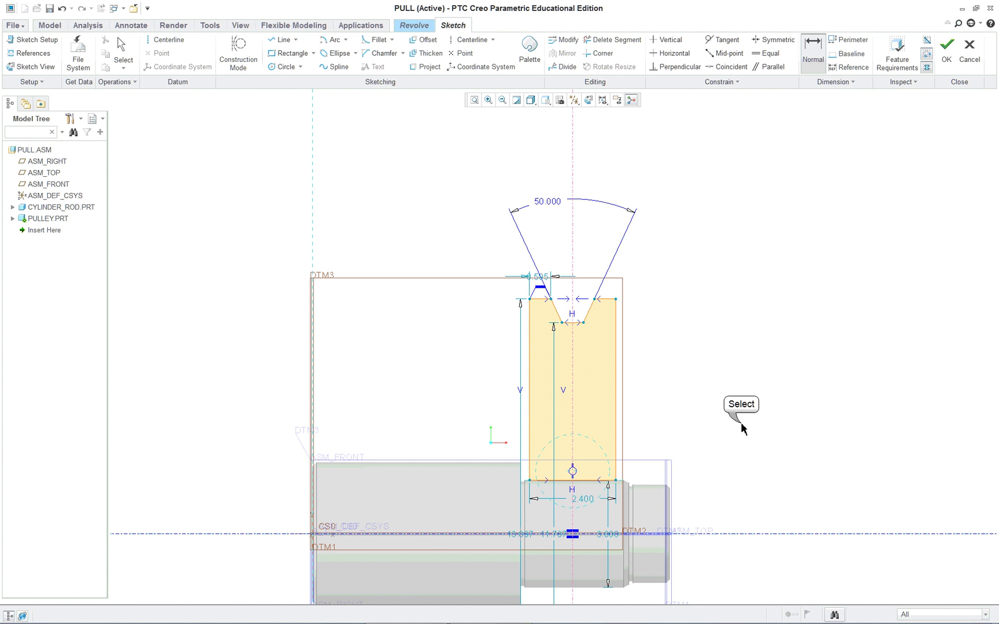
click(585, 501)
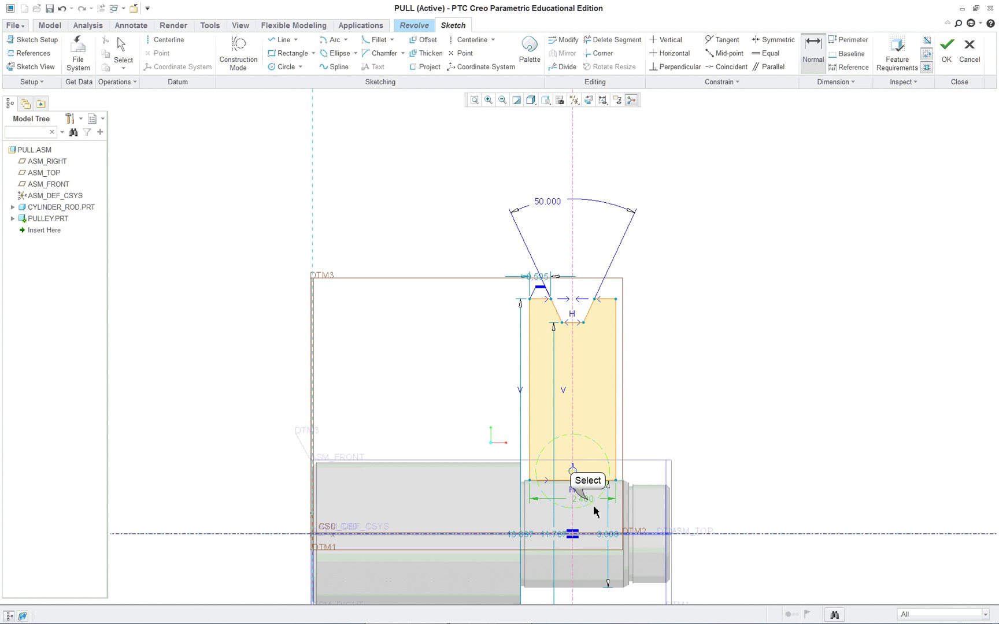
middle_click(696, 364)
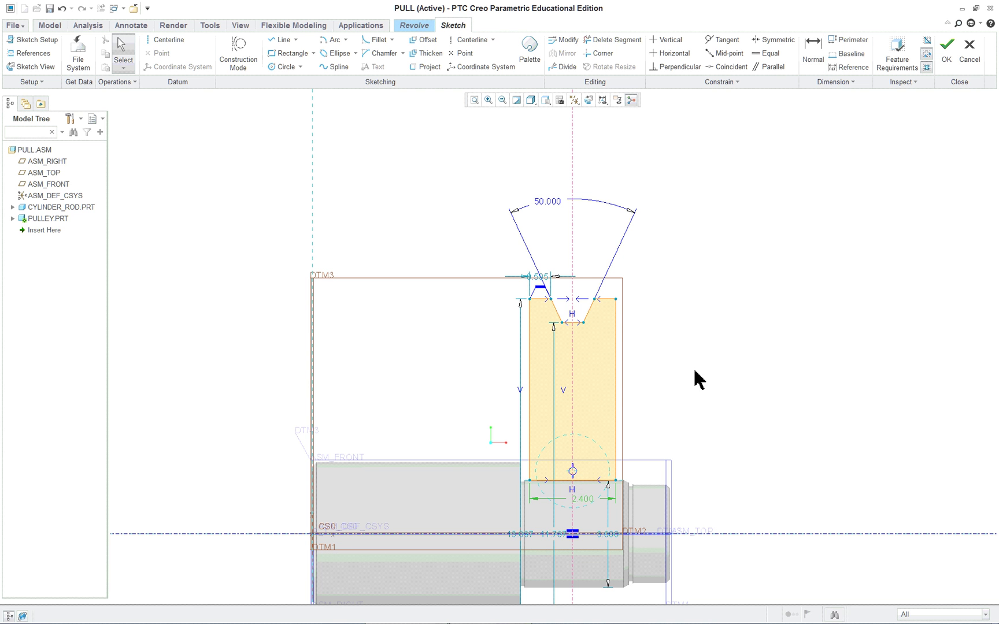
middle_click(563, 234)
middle_click(563, 235)
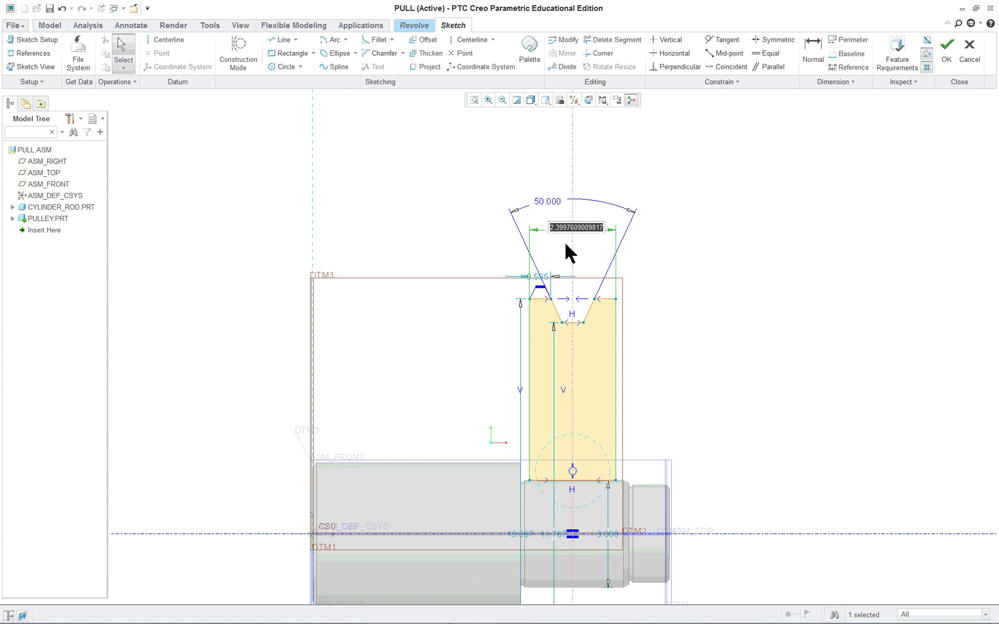
text(2.5)
key(Return)
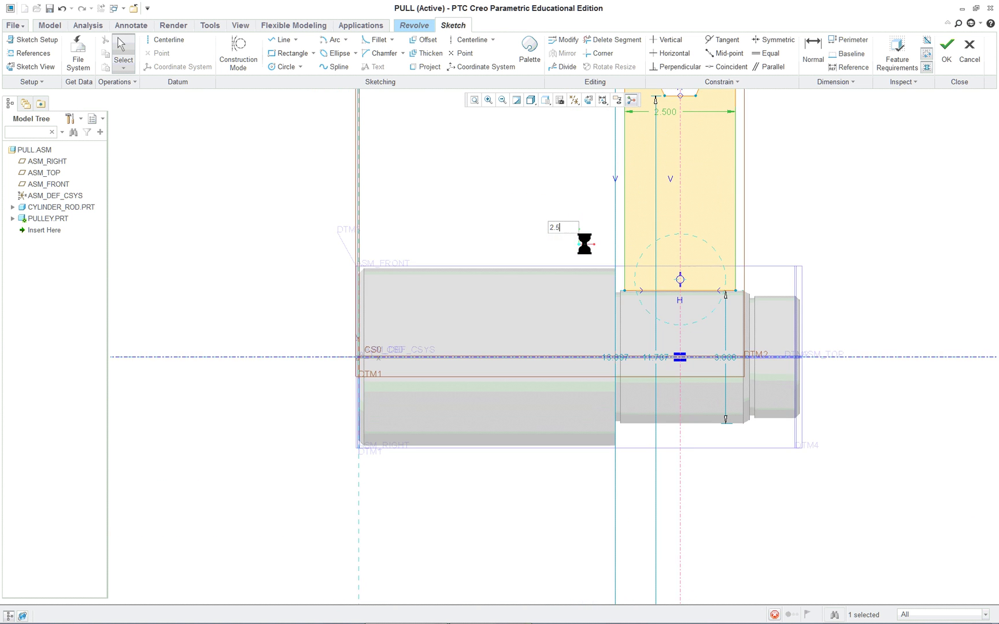
Step: Reposition the overall width dimension above the pulley profile, between the groove opening and the angle dimension
scroll(741, 309, down, 3)
scroll(840, 191, up, 3)
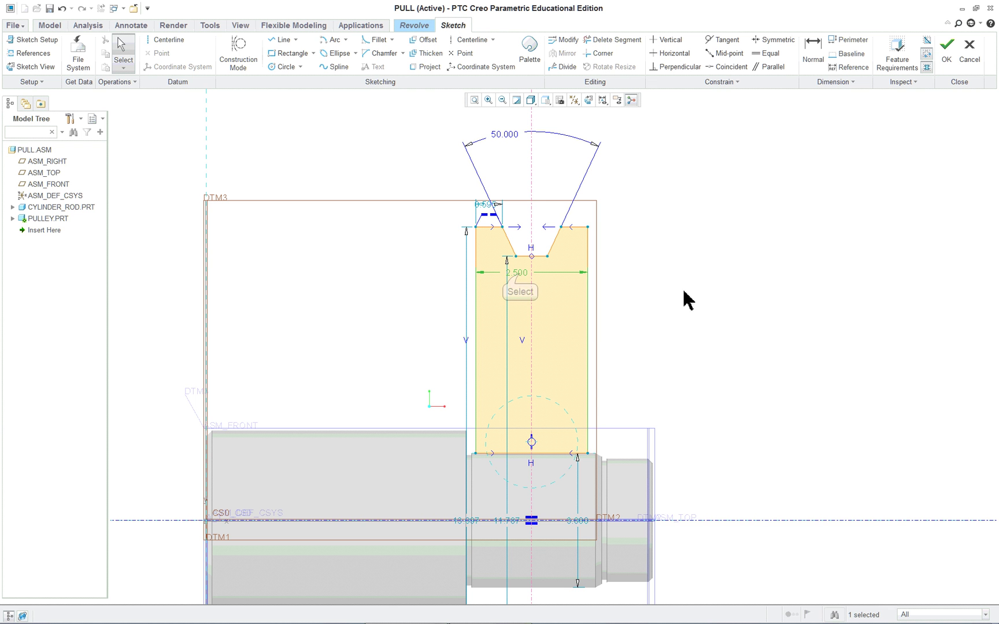
drag(517, 276, 535, 167)
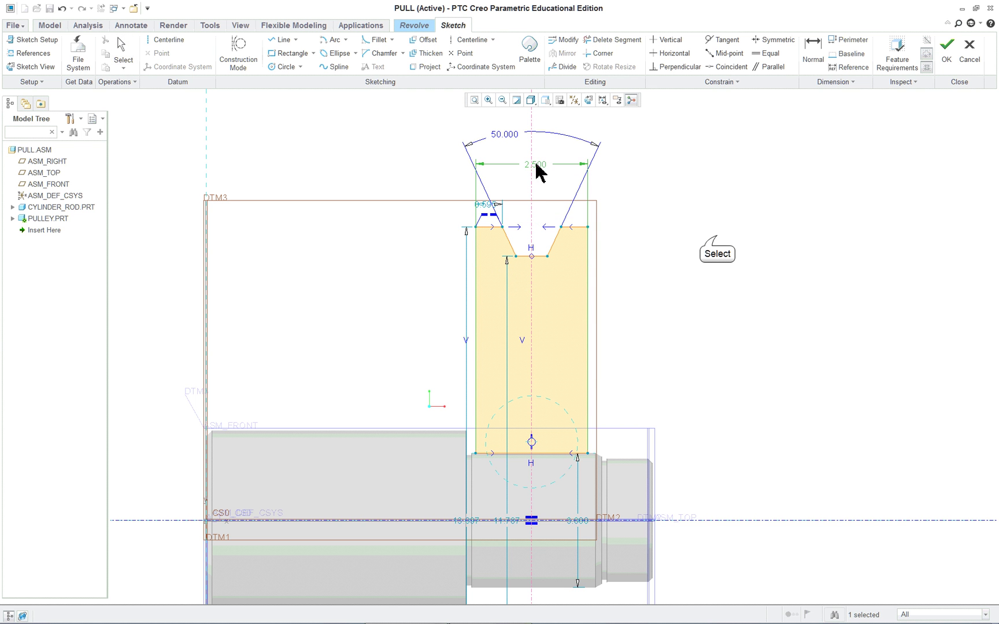
click(718, 238)
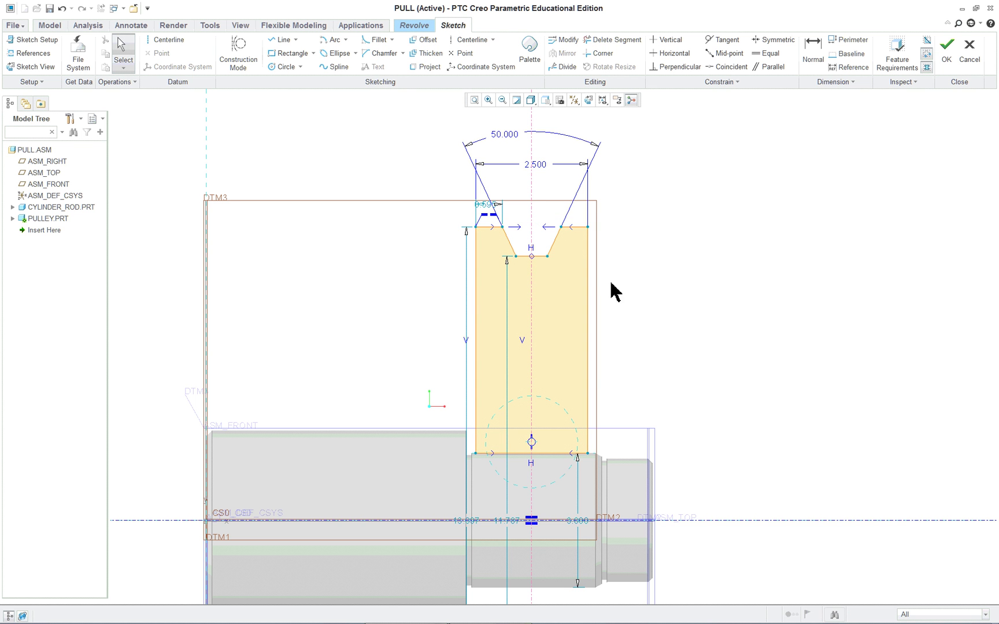
Step: Dimension the flat bottom line of the V-groove and set its width to 0.75
right_click(649, 365)
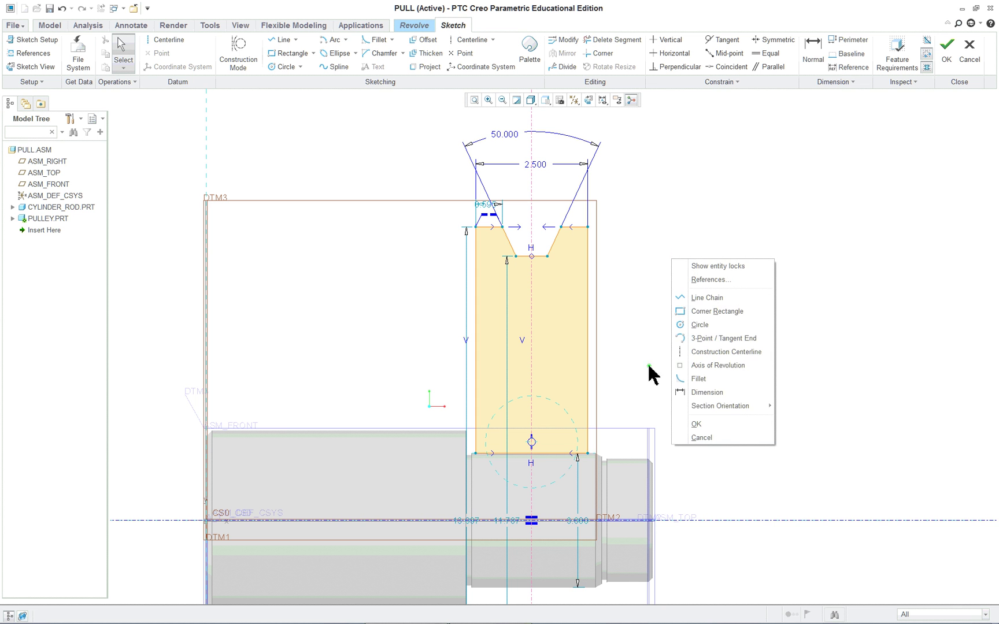
click(707, 392)
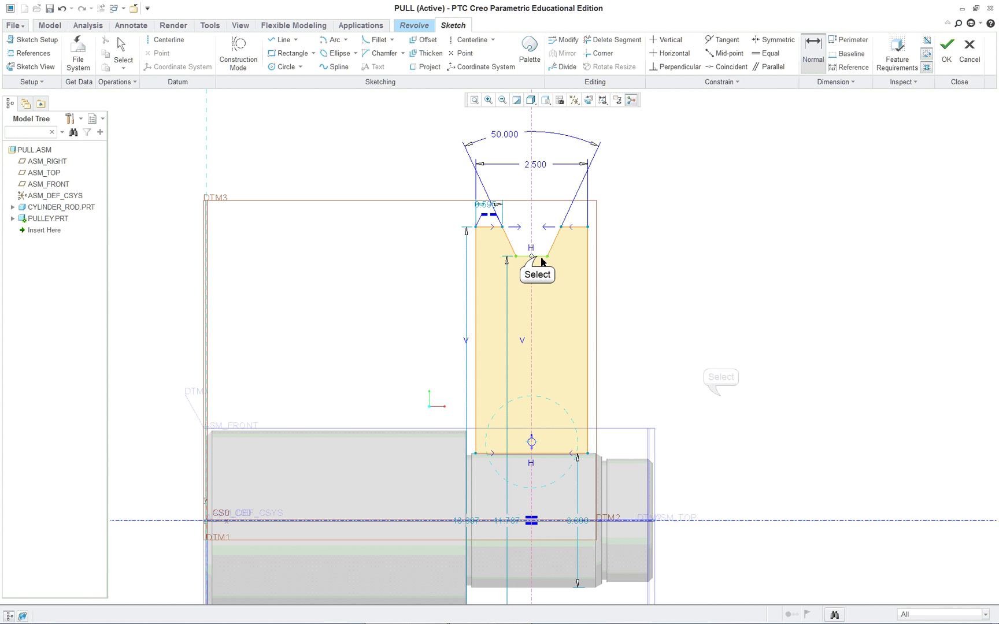
right_click(654, 279)
middle_click(664, 294)
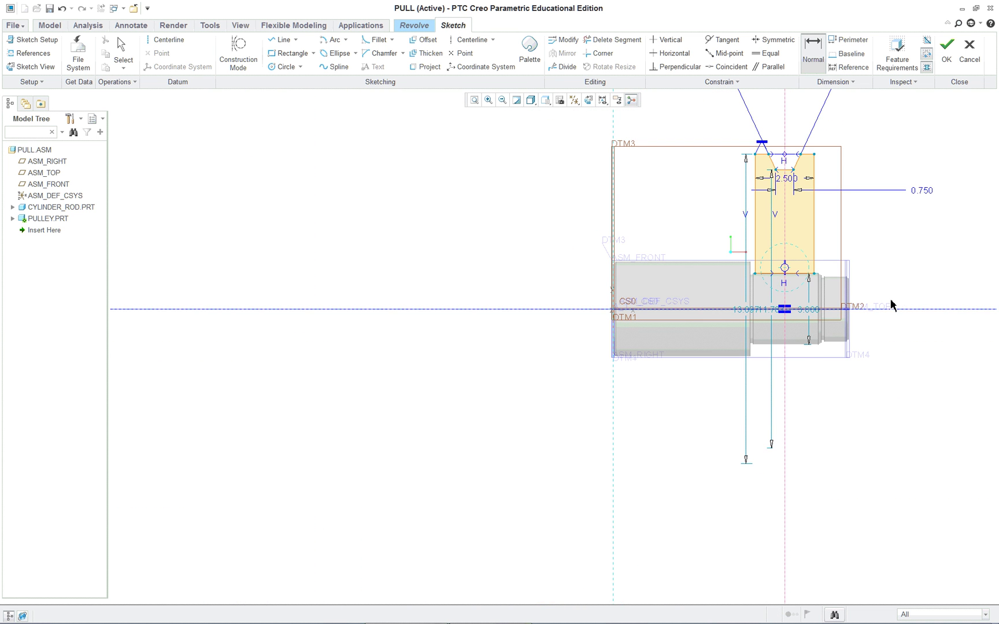
Step: Move the bore, groove-bottom and outer diameter dimensions into the clear area beyond the shaft's free end
mouse_move(890, 305)
shift+middle_down()
mouse_move(691, 330)
mouse_move(518, 372)
shift+middle_up()
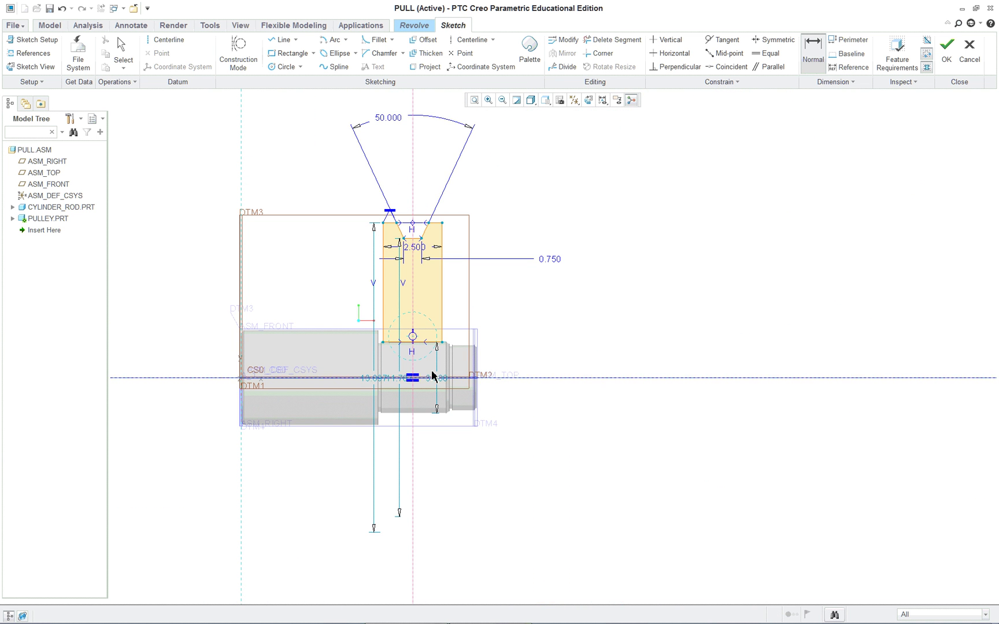
scroll(553, 402, down, 1)
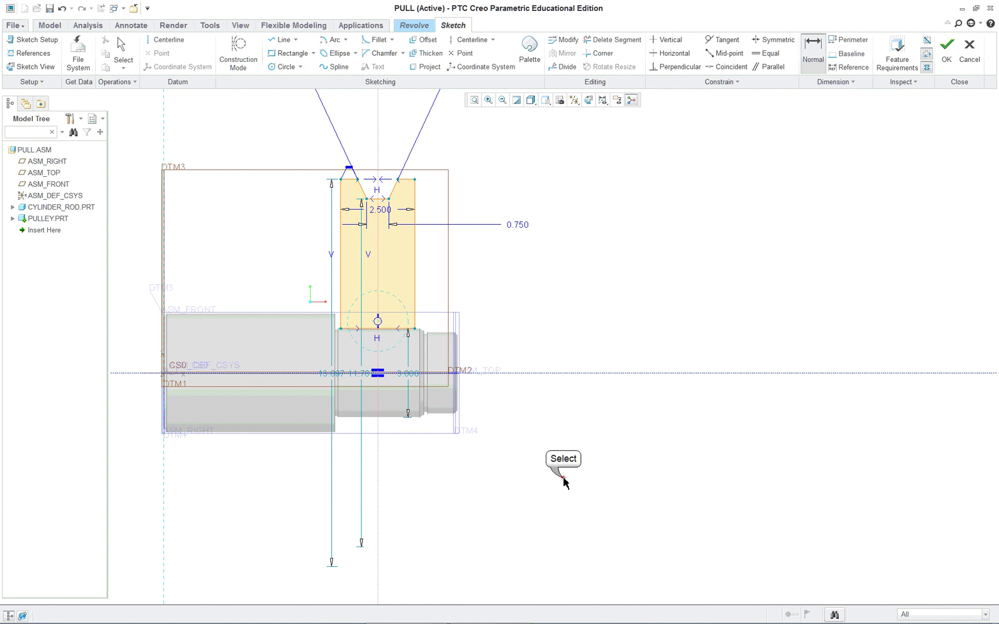
scroll(317, 362, down, 2)
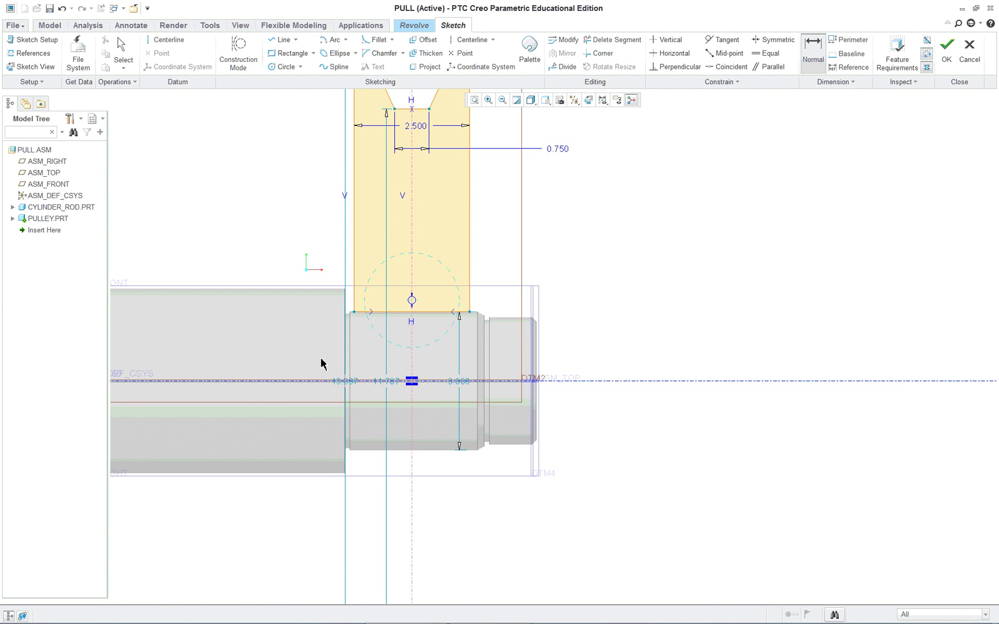
scroll(338, 362, down, 1)
scroll(382, 335, down, 1)
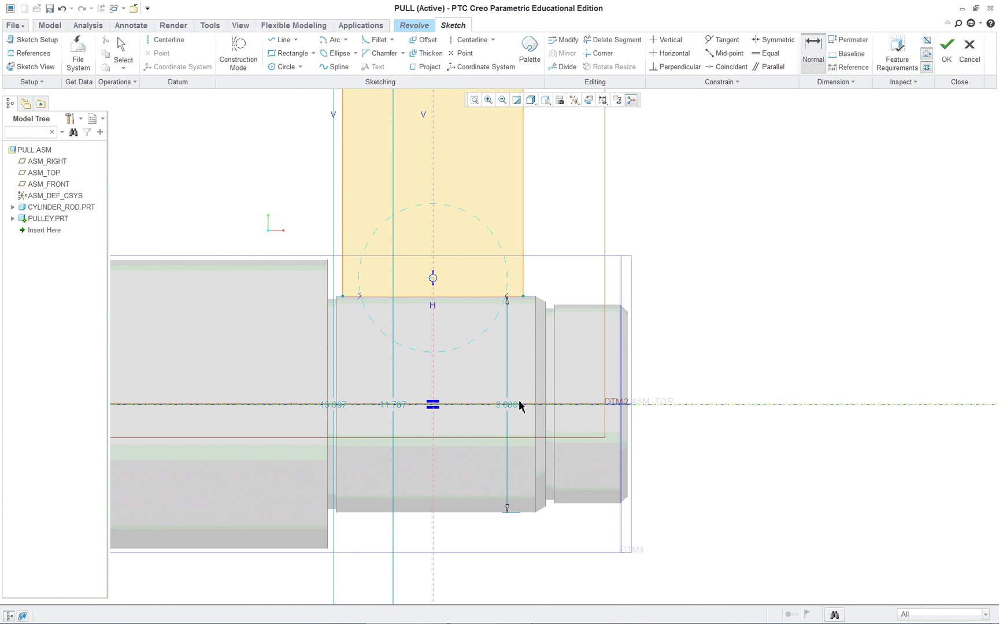
middle_click(732, 331)
drag(508, 406, 769, 346)
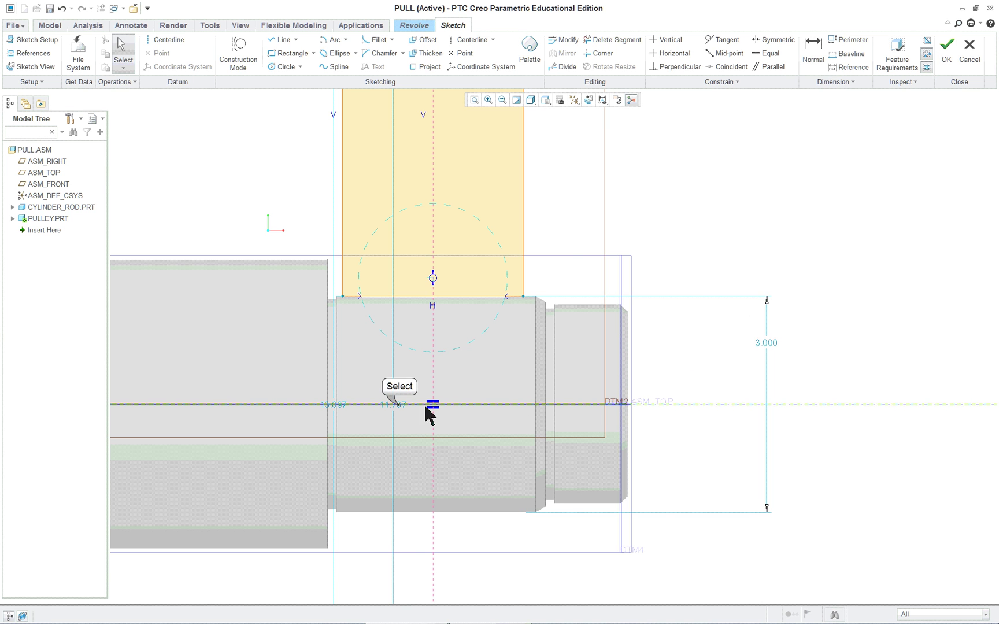
drag(399, 404, 888, 351)
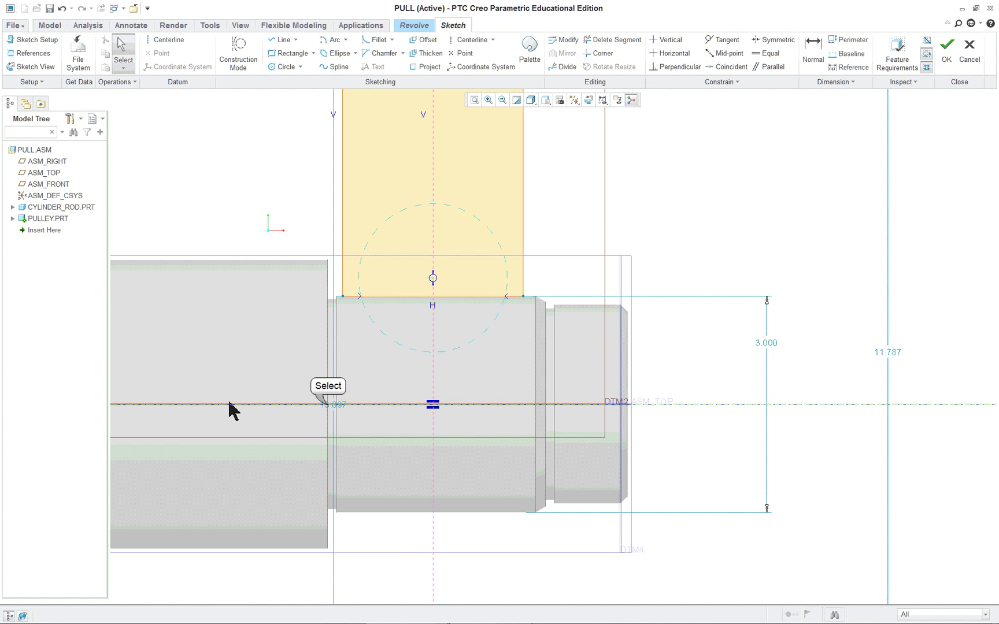
drag(326, 409, 940, 360)
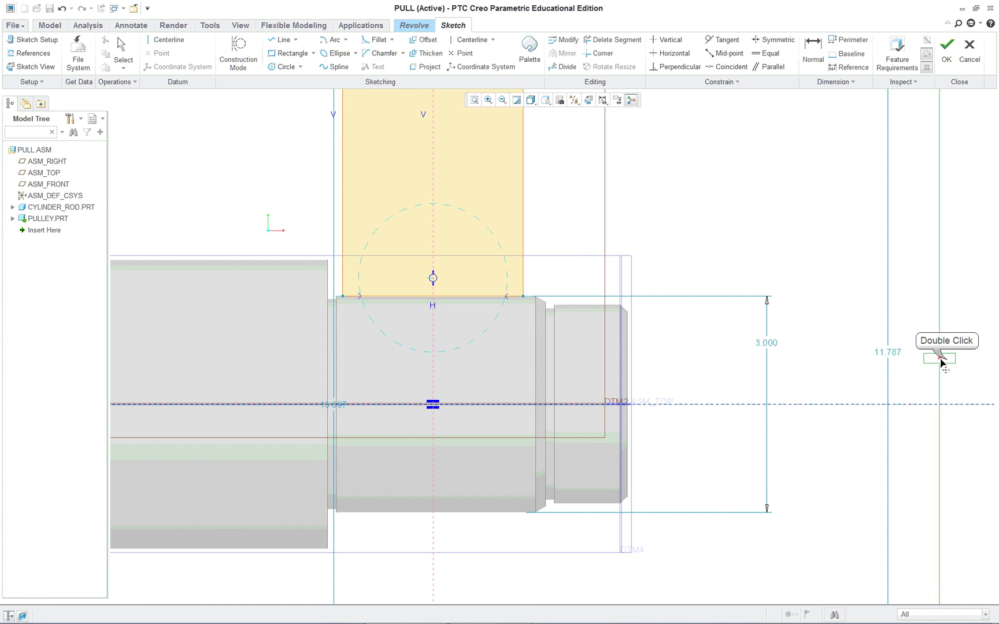
Step: Set the pulley's outer diameter to 12
double_click(941, 359)
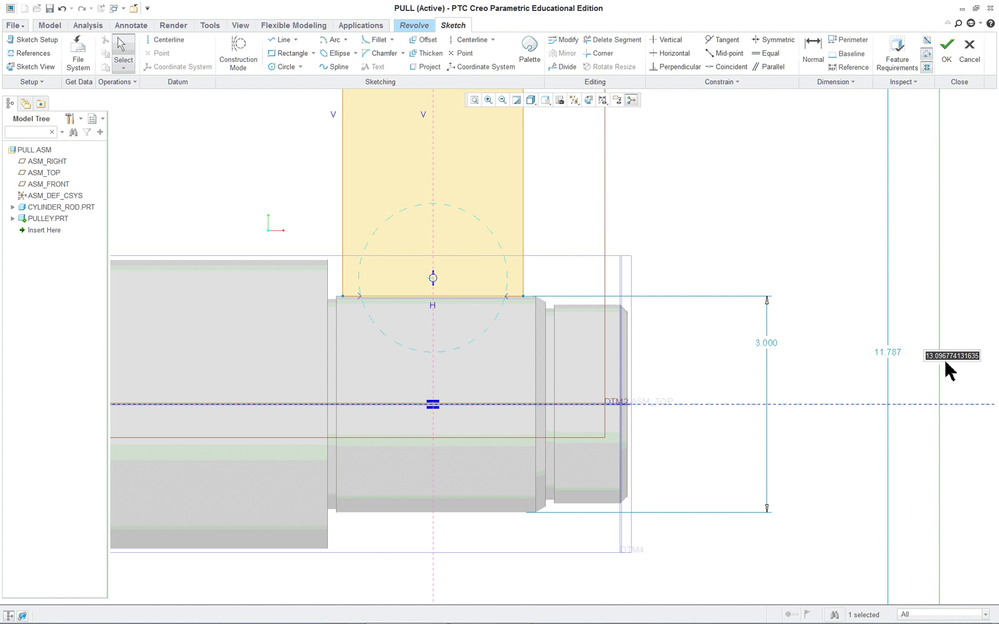
text(12)
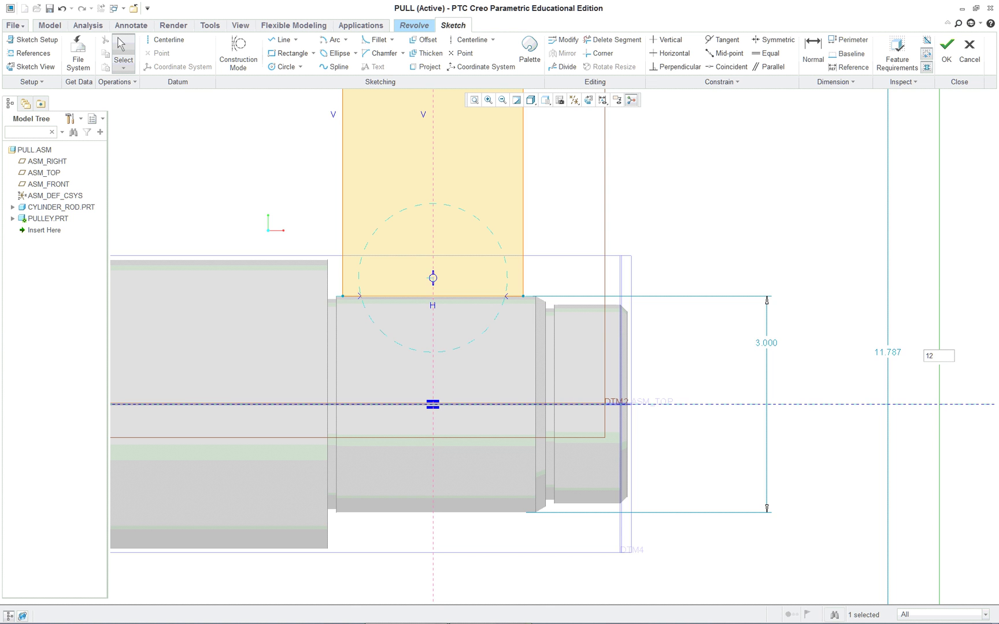
key(Return)
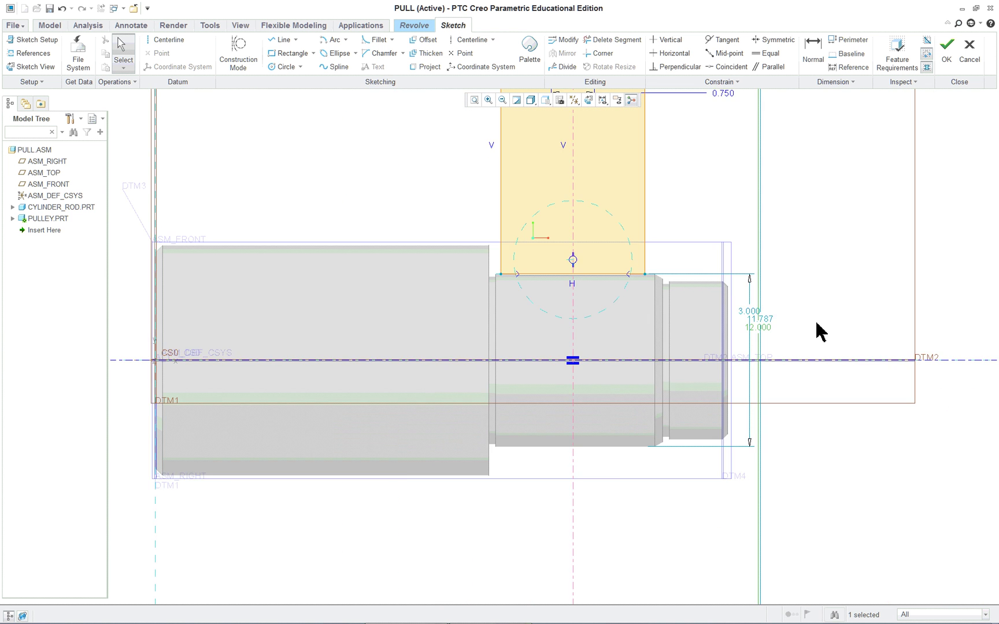
Step: Set the diameter at the bottom of the V-groove to 10
scroll(768, 345, down, 2)
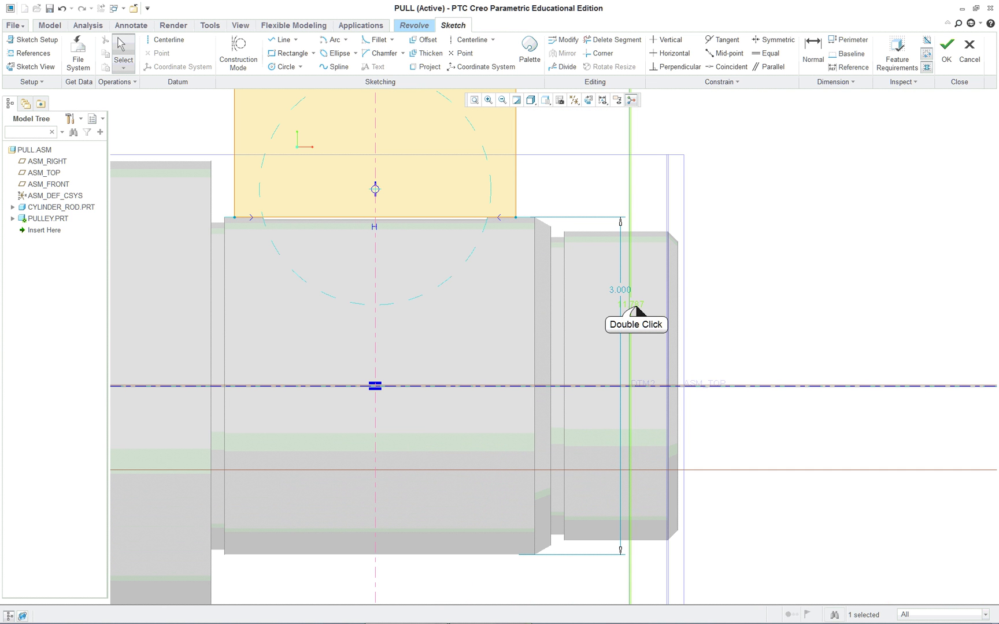
double_click(638, 306)
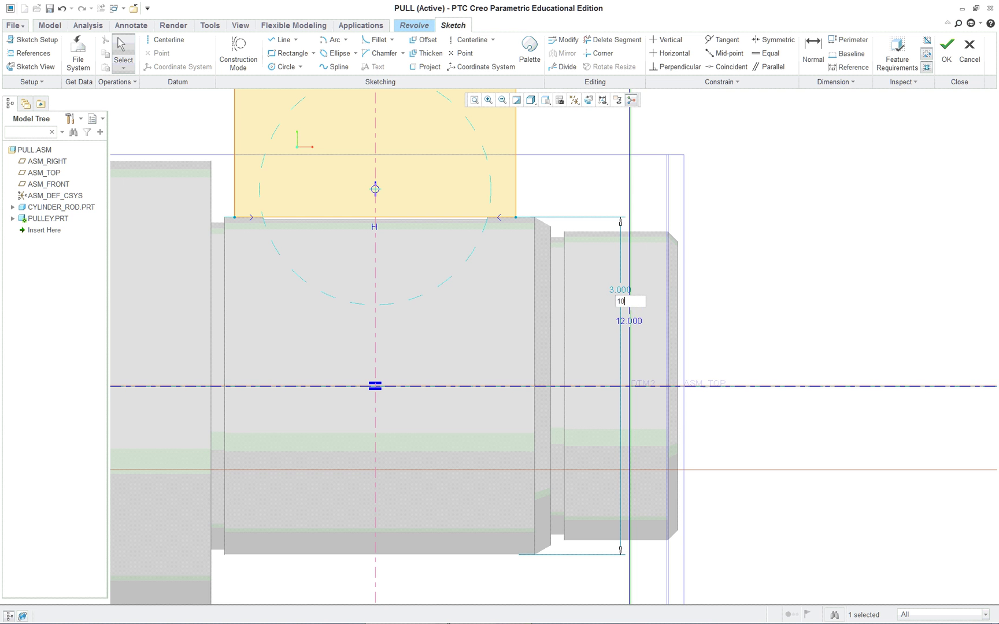
key(Return)
scroll(880, 309, up, 2)
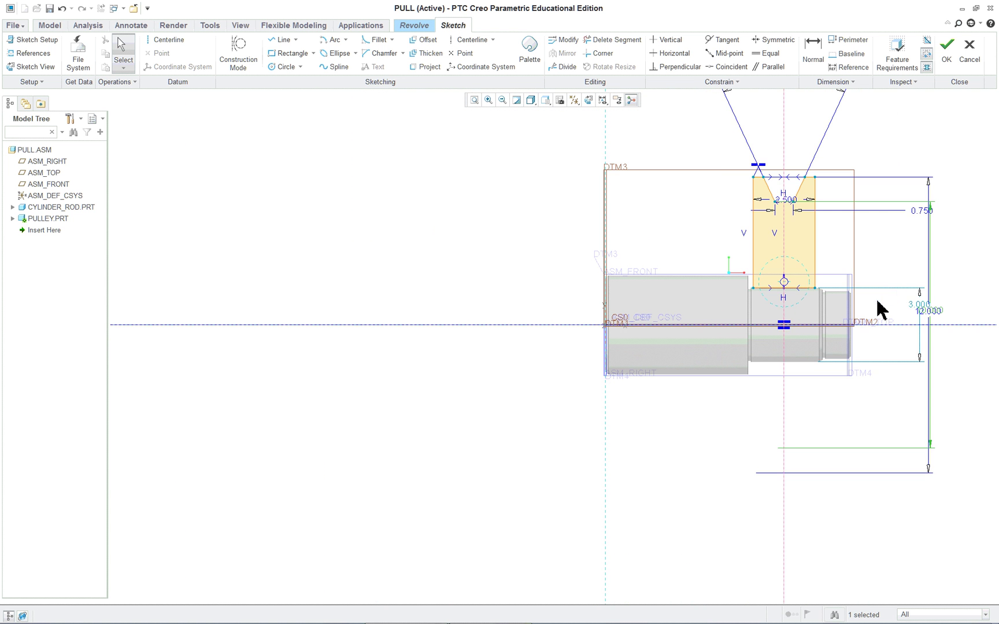
middle_drag(867, 321, 598, 319)
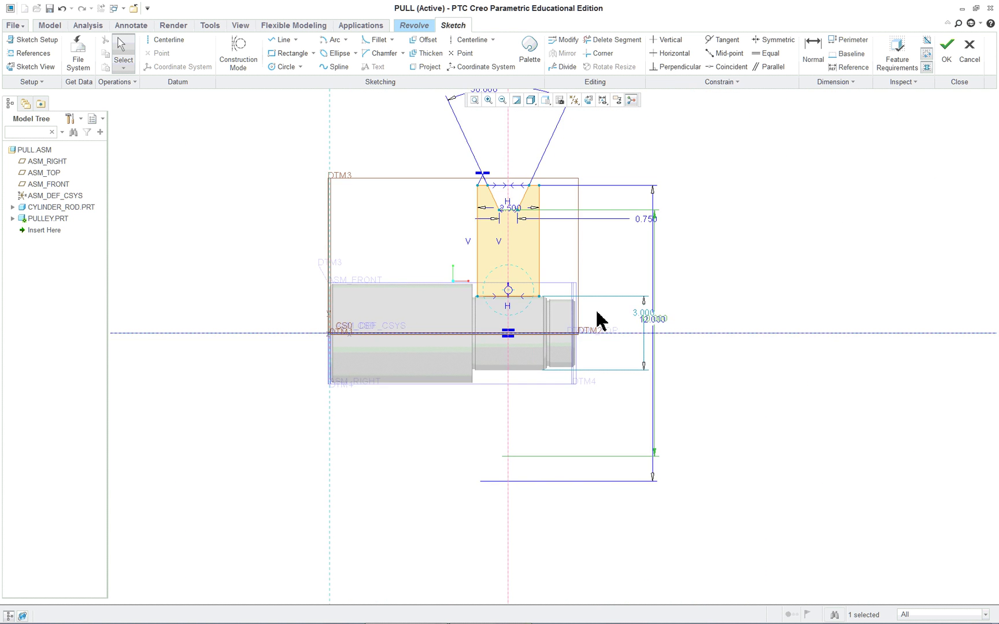
Step: Spread the overlapping outer and groove-bottom diameter dimensions apart beyond the shaft's free end
scroll(602, 321, down, 2)
drag(623, 326, 766, 322)
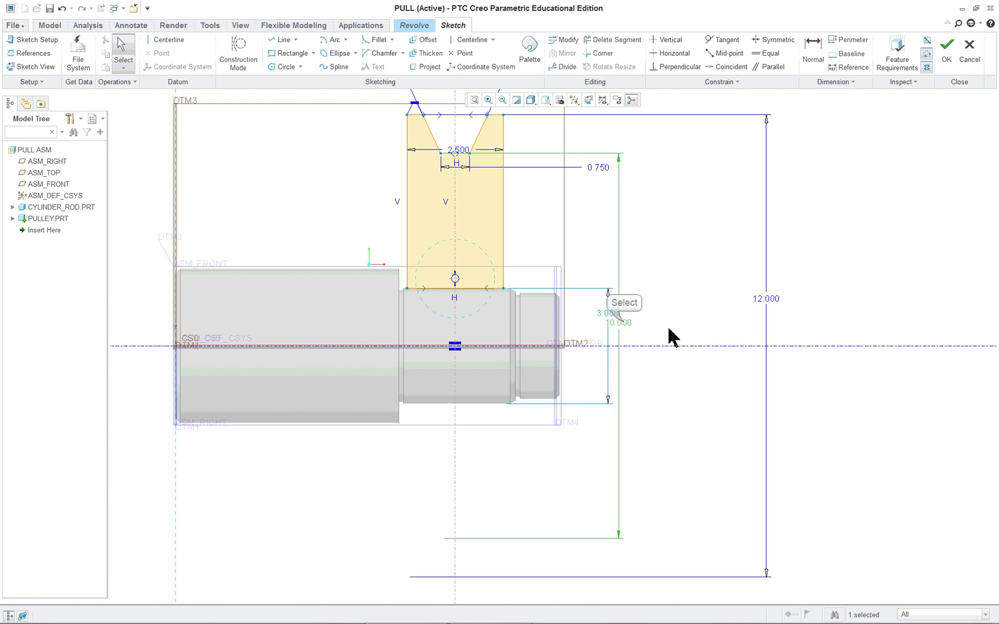
drag(623, 327, 713, 320)
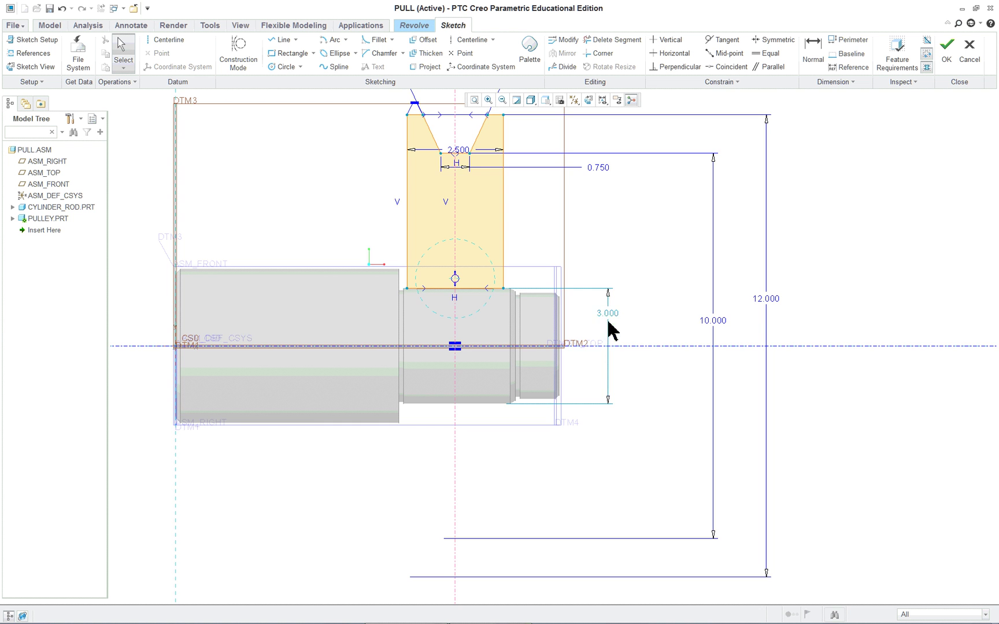
Step: Constrain the bottom line of the pulley profile coincident with the shaft's bearing surface, replacing the 3.000 bore dimension
scroll(417, 283, down, 10)
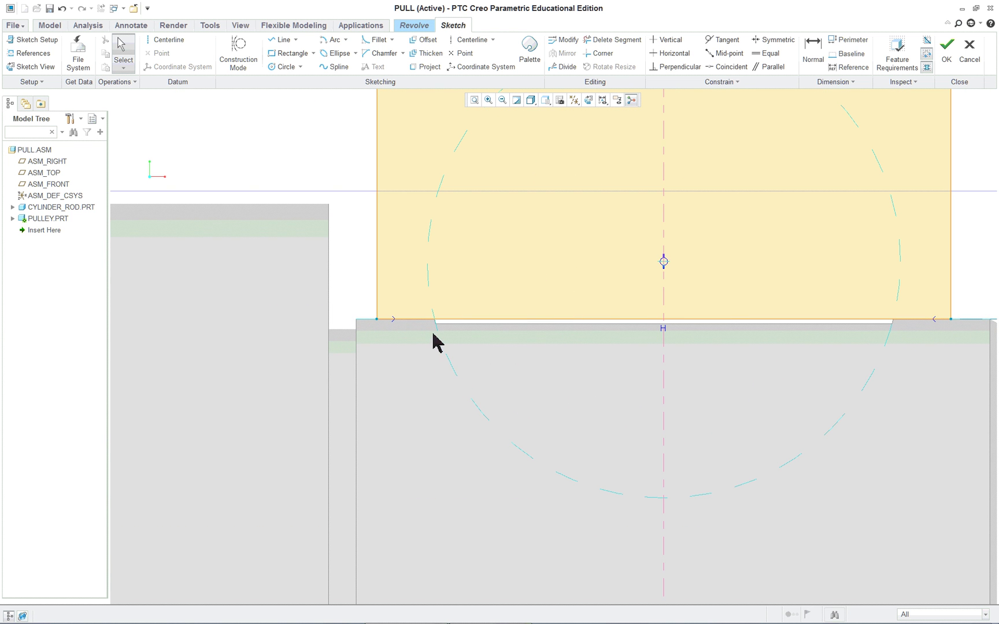
scroll(438, 342, up, 5)
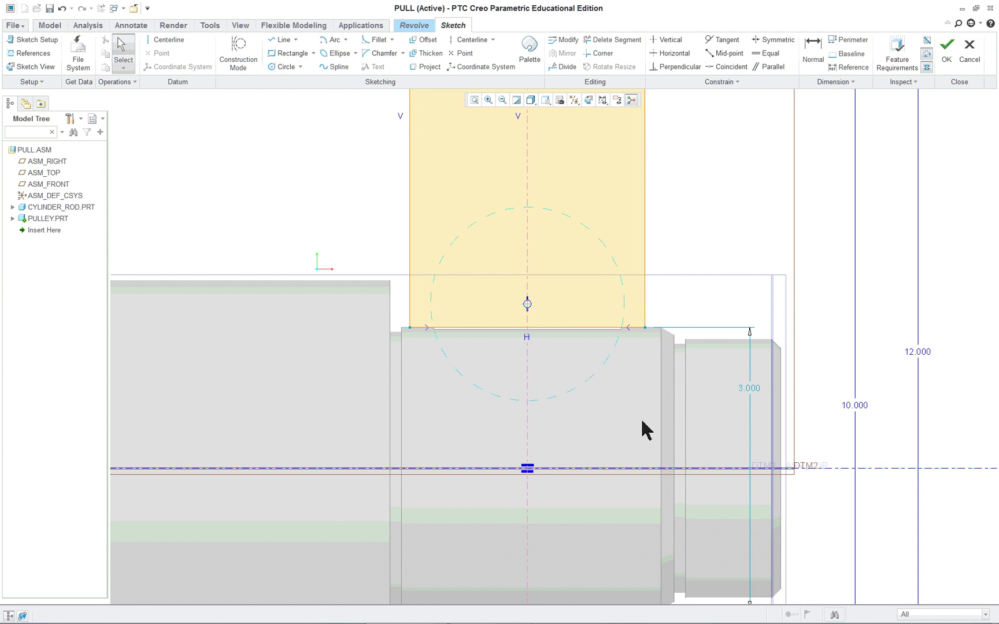
scroll(554, 358, down, 1)
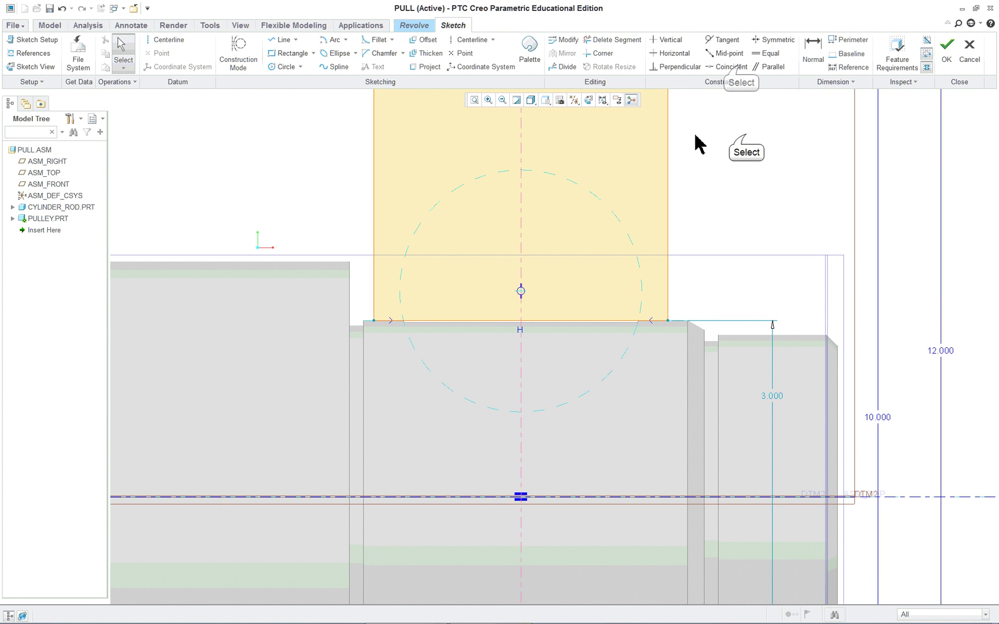
click(740, 66)
scroll(600, 263, down, 1)
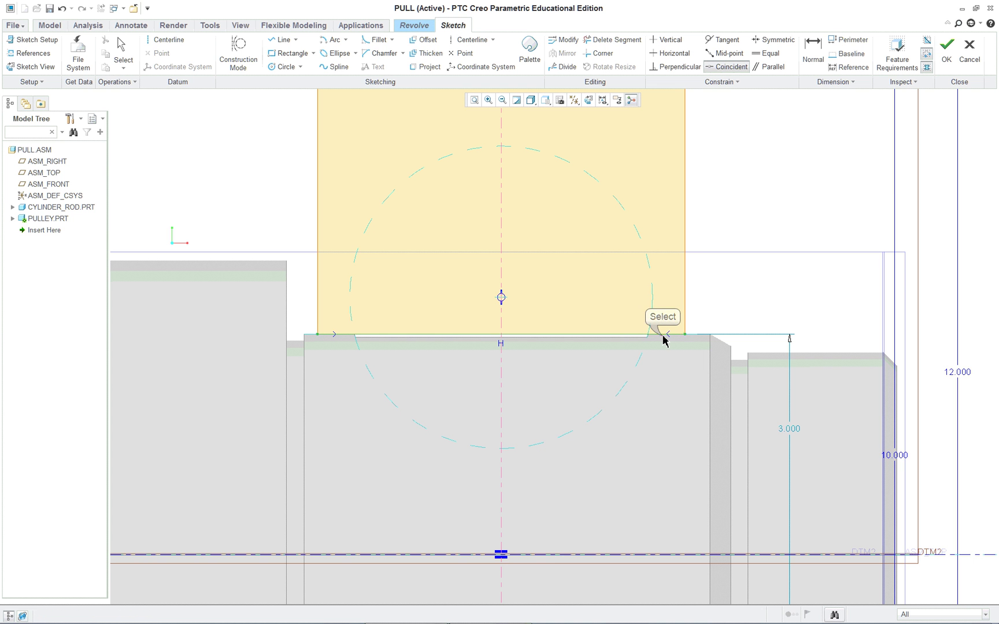
click(699, 339)
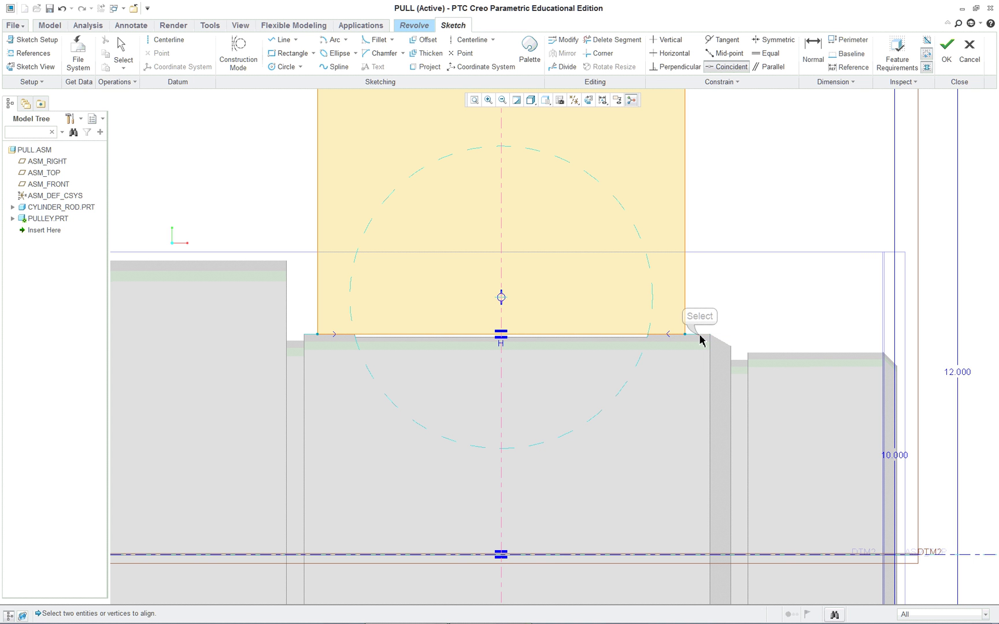
scroll(474, 387, up, 2)
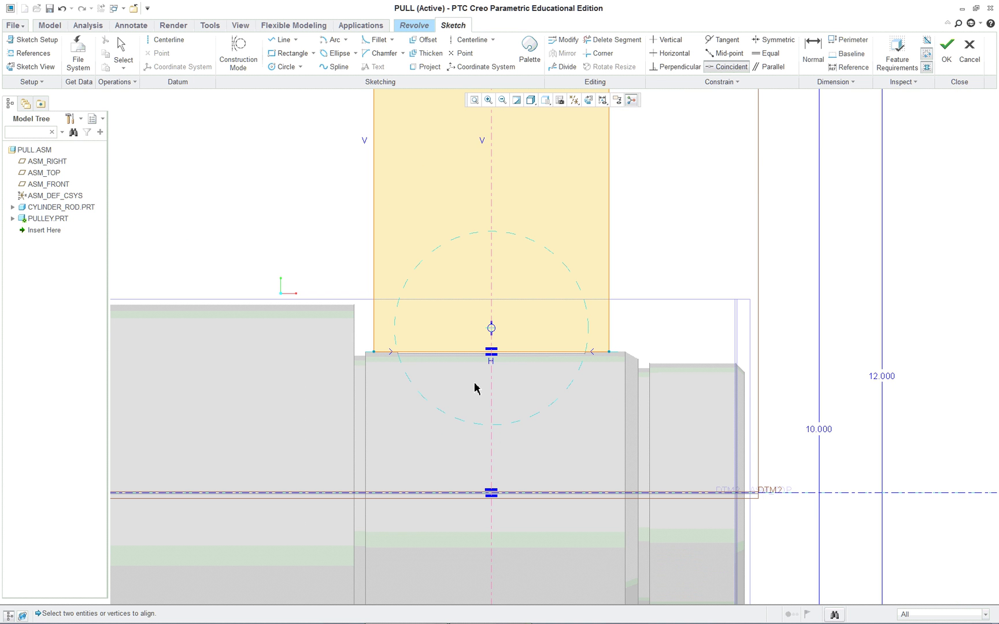
scroll(476, 387, up, 3)
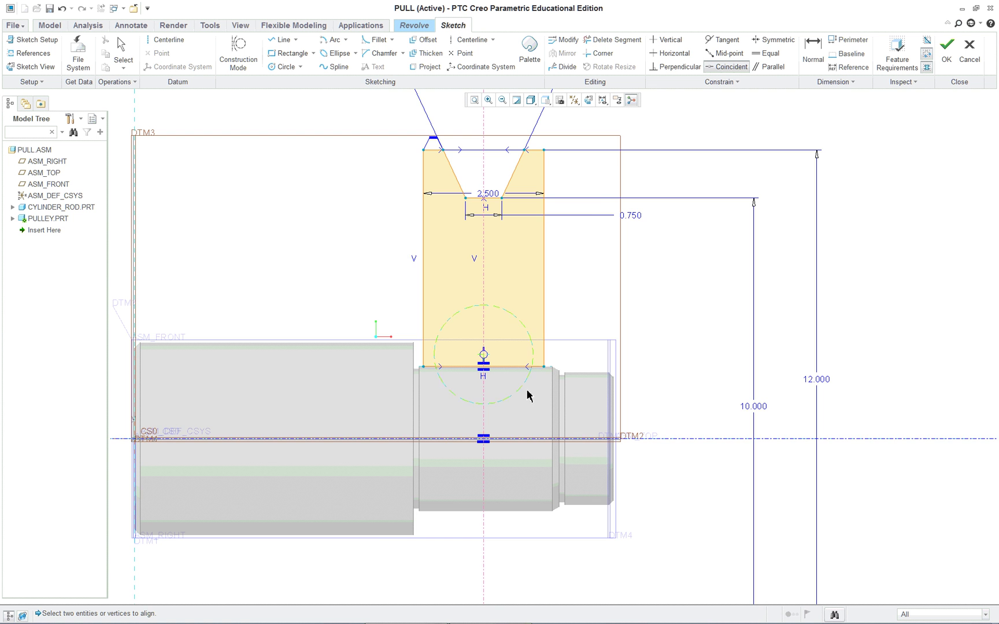
Step: Accept the pulley sketch and complete the full 360-degree revolve about its internal centerline
scroll(641, 410, up, 3)
mouse_move(666, 362)
middle_down()
mouse_move(639, 370)
mouse_move(656, 379)
middle_up()
right_click(665, 391)
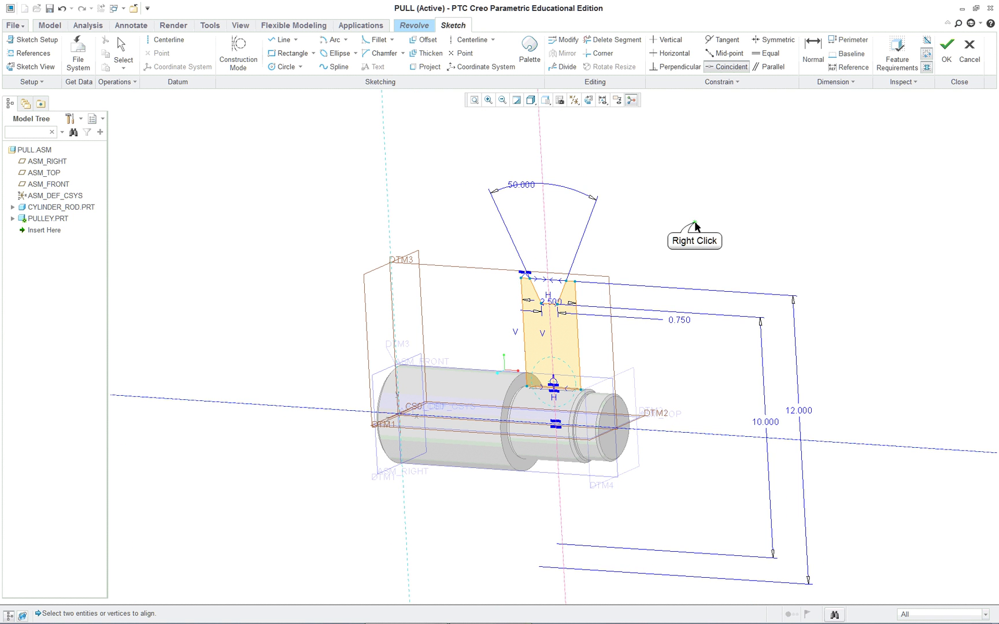
click(727, 403)
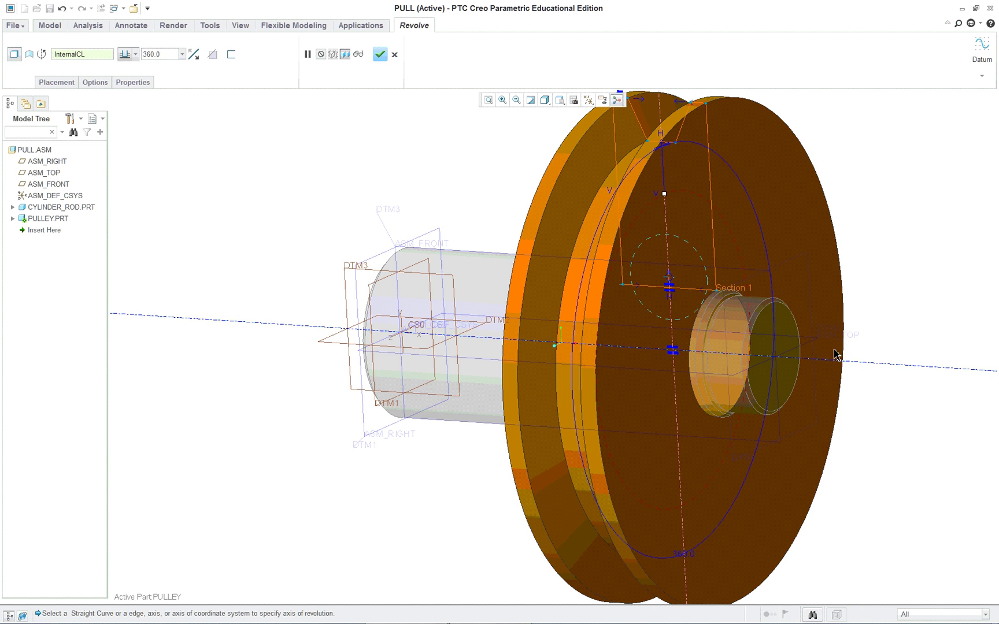
scroll(834, 354, up, 2)
middle_click(457, 177)
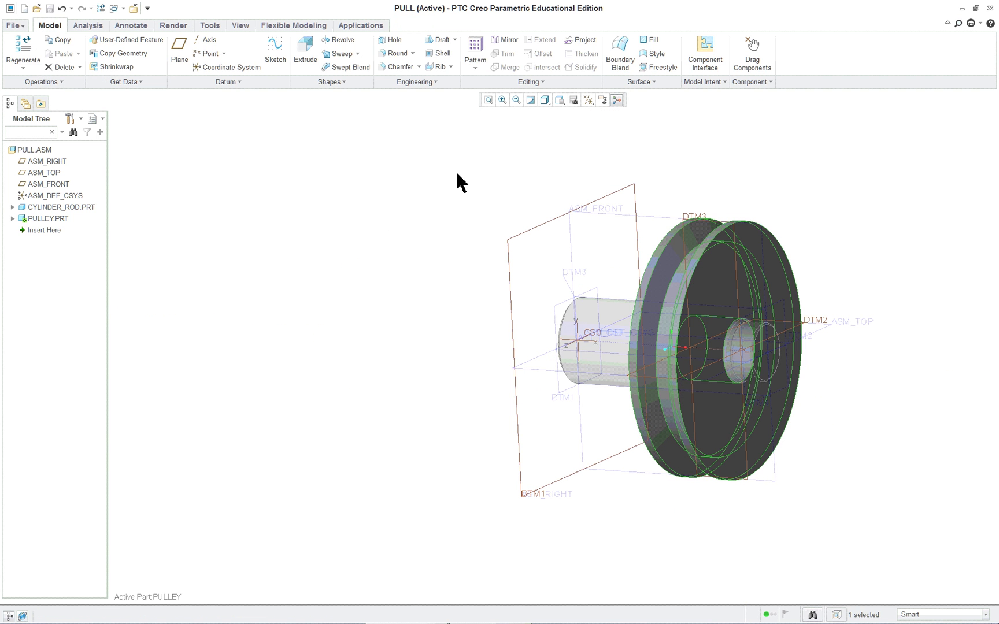
click(384, 196)
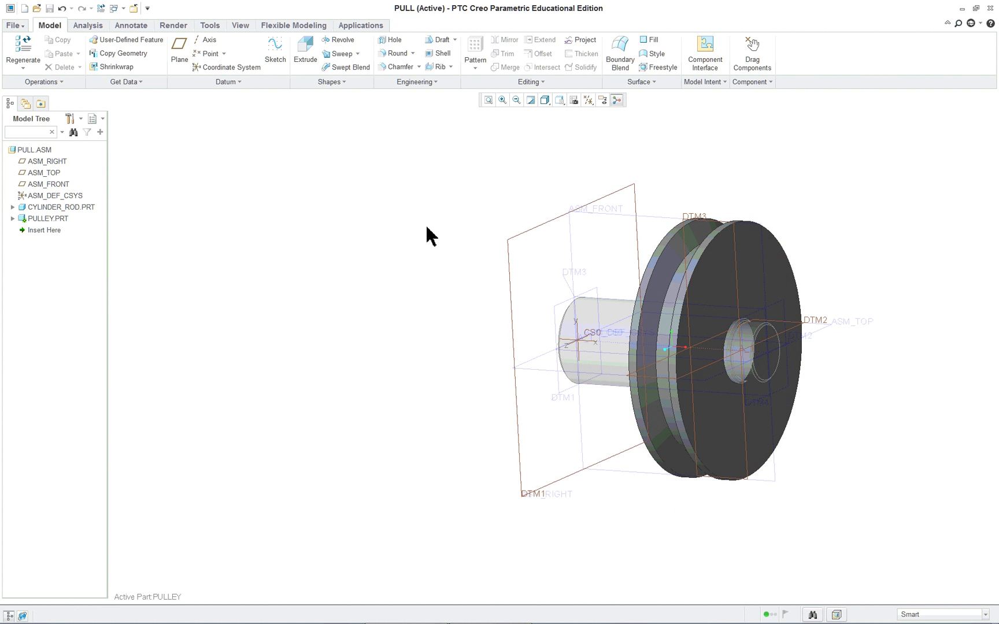
Step: Apply the yellow appearance to the whole PULLEY.PRT component
mouse_move(431, 236)
middle_down()
mouse_move(533, 229)
mouse_move(413, 227)
middle_up()
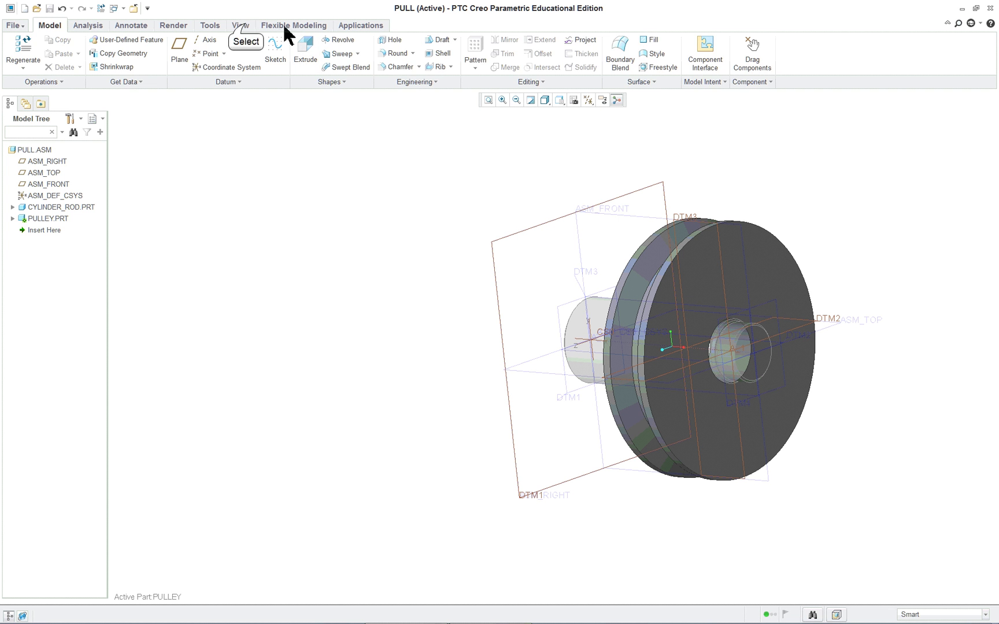
click(242, 25)
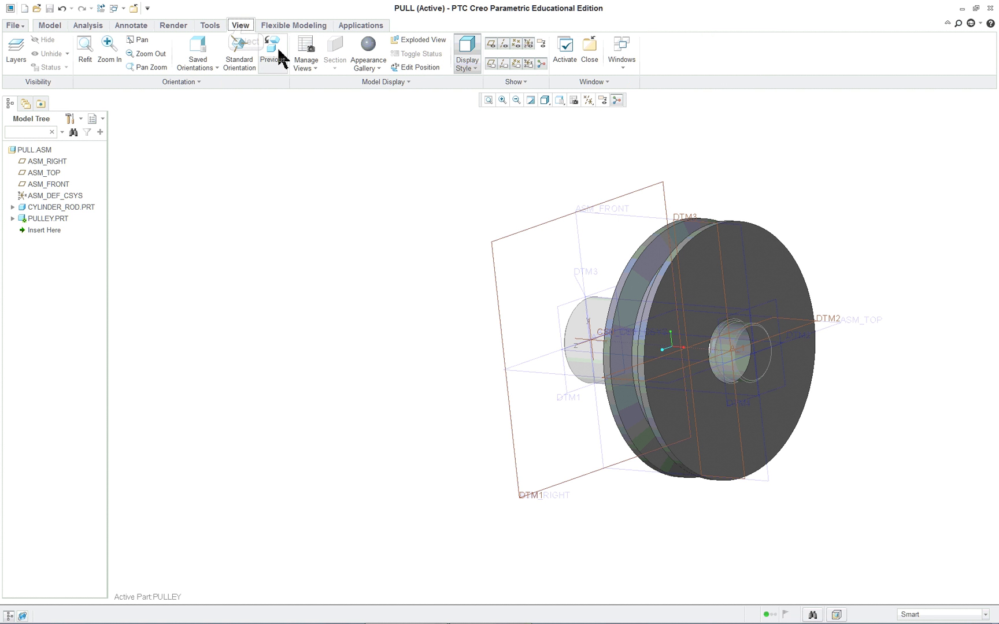
click(373, 68)
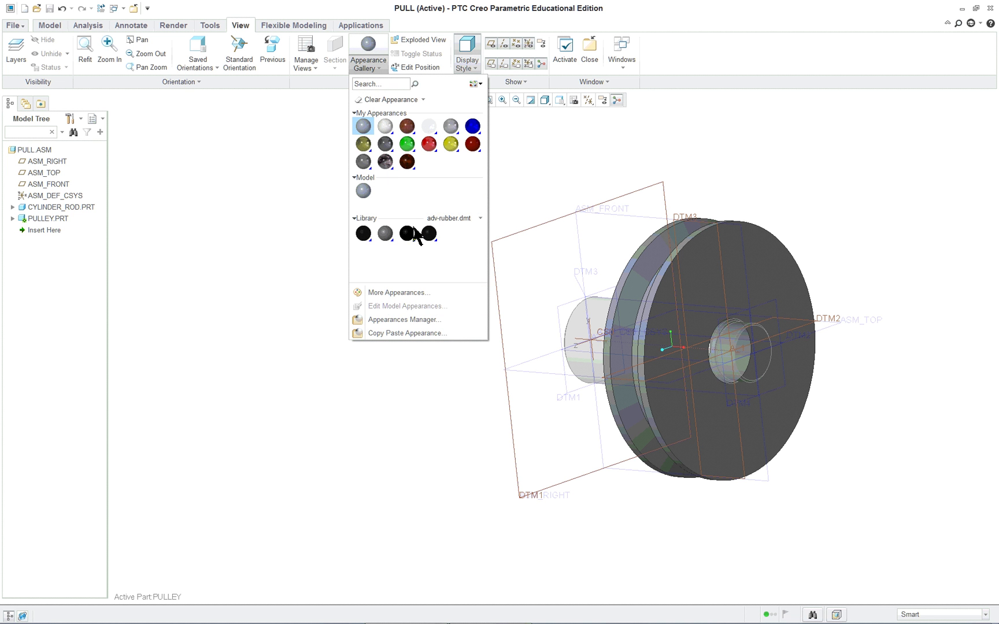
click(451, 143)
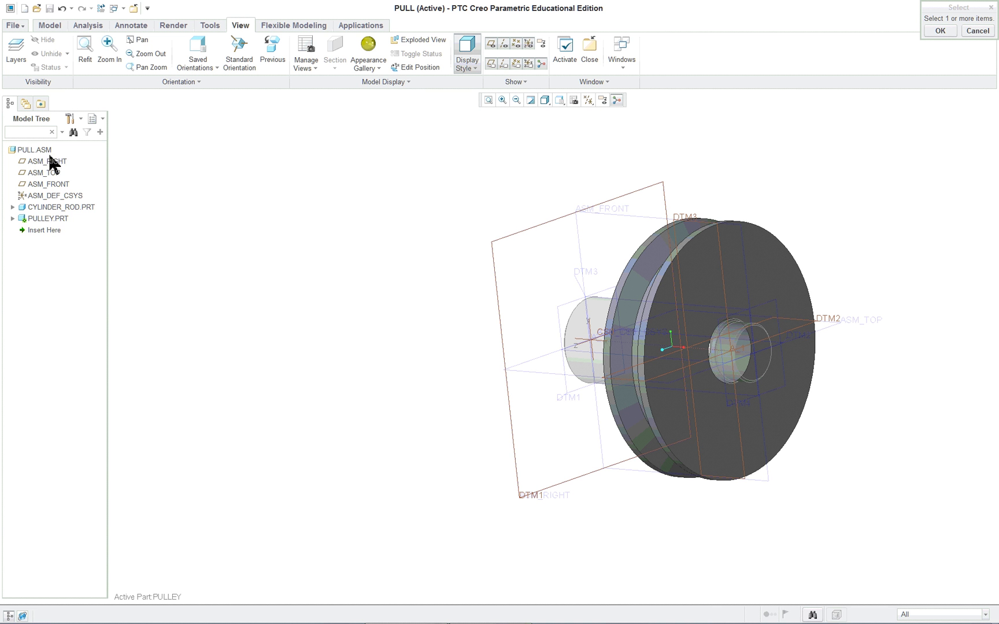
click(42, 218)
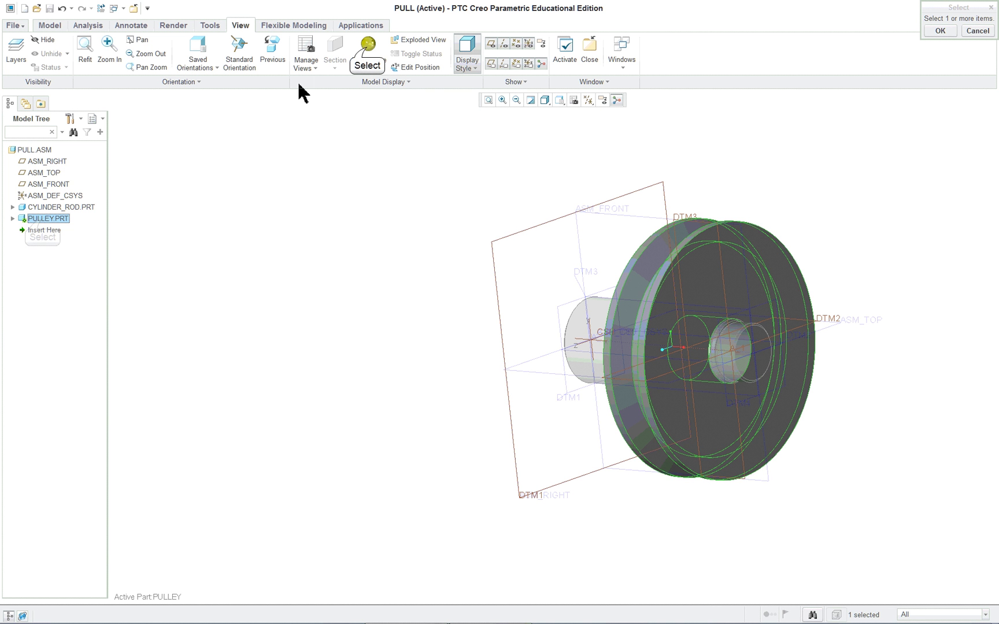
click(367, 48)
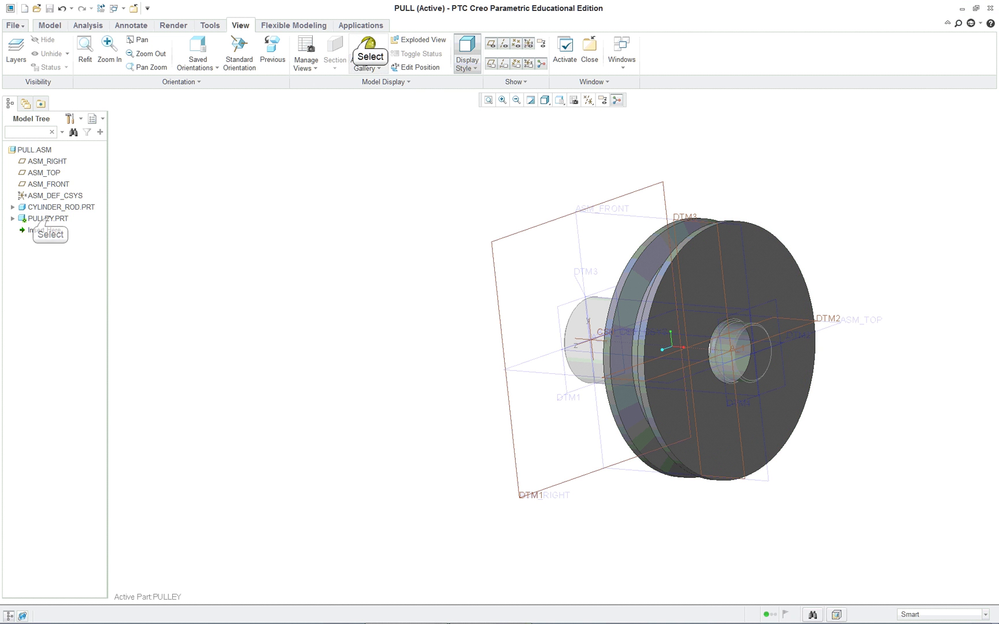
click(368, 44)
click(46, 219)
middle_click(272, 225)
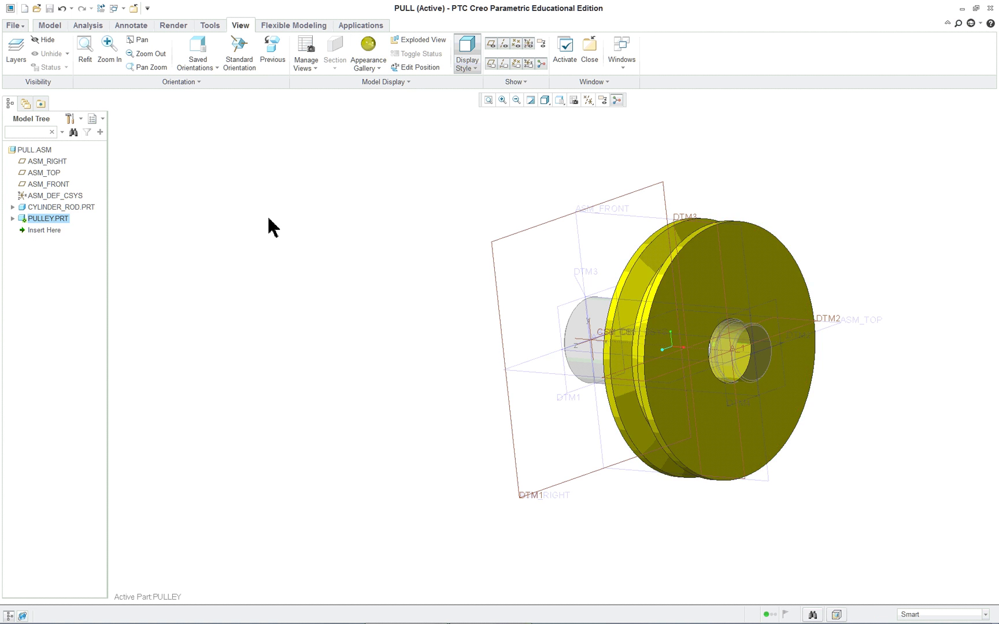
scroll(501, 293, down, 3)
scroll(502, 293, up, 3)
middle_drag(756, 344, 776, 350)
scroll(855, 282, down, 2)
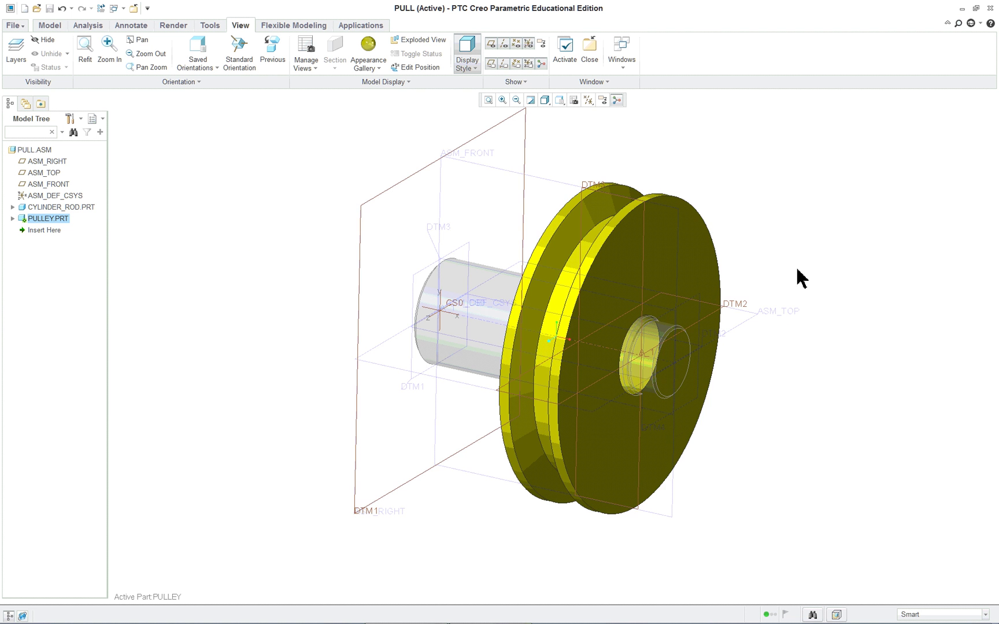
scroll(802, 272, down, 2)
scroll(805, 273, up, 2)
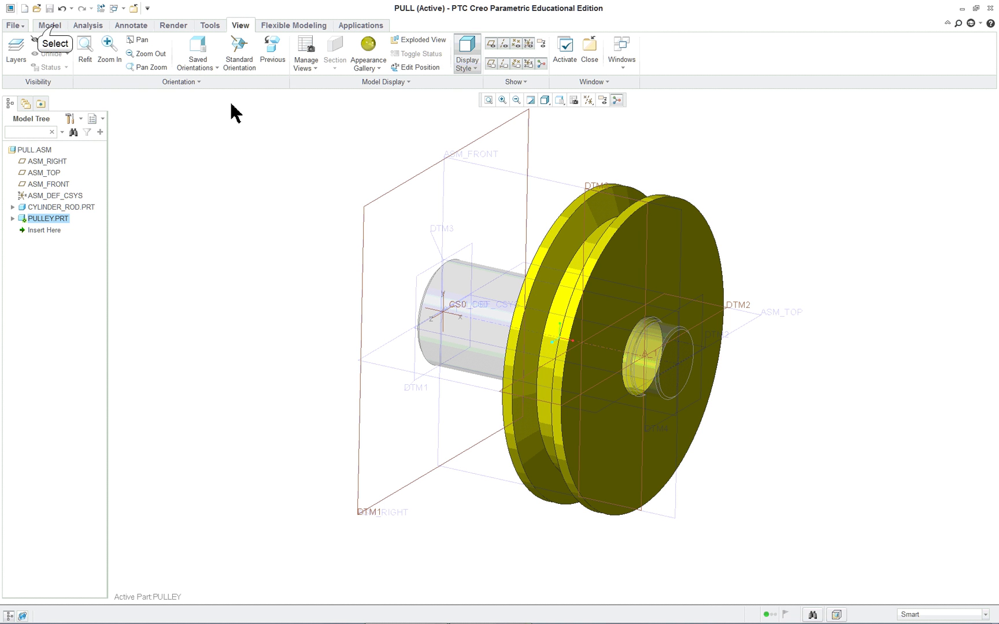
Step: Start a material-removing revolve in the pulley with an internal sketch on the previously used sketch plane
click(55, 26)
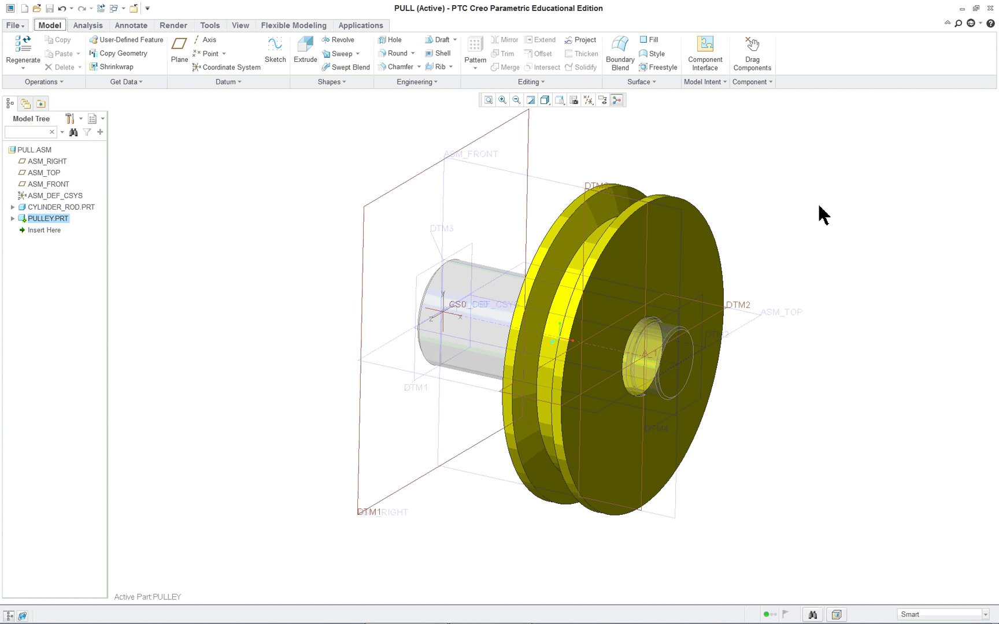
click(344, 42)
click(212, 55)
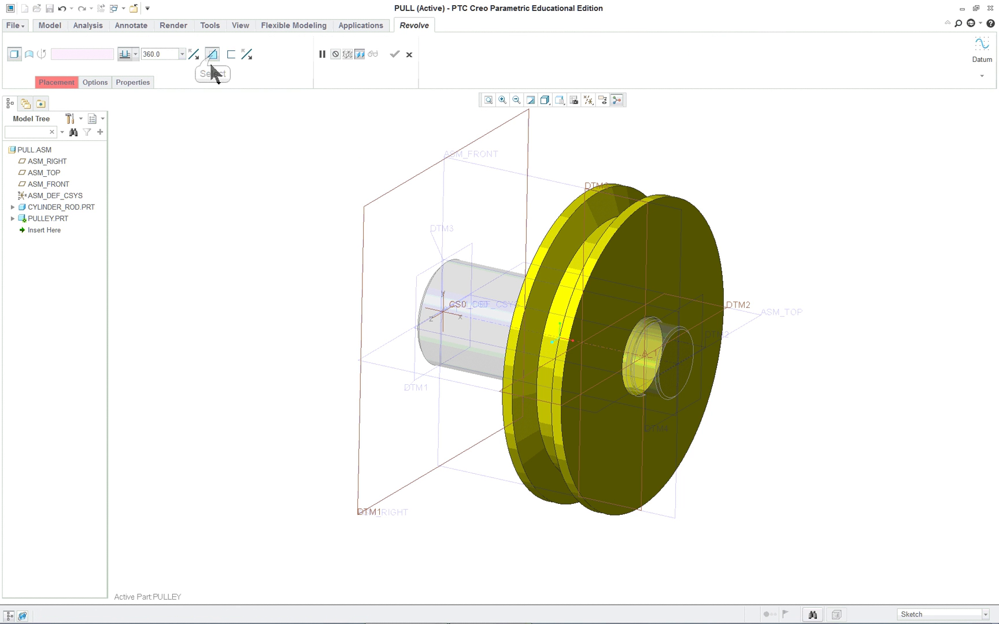
right_click(221, 123)
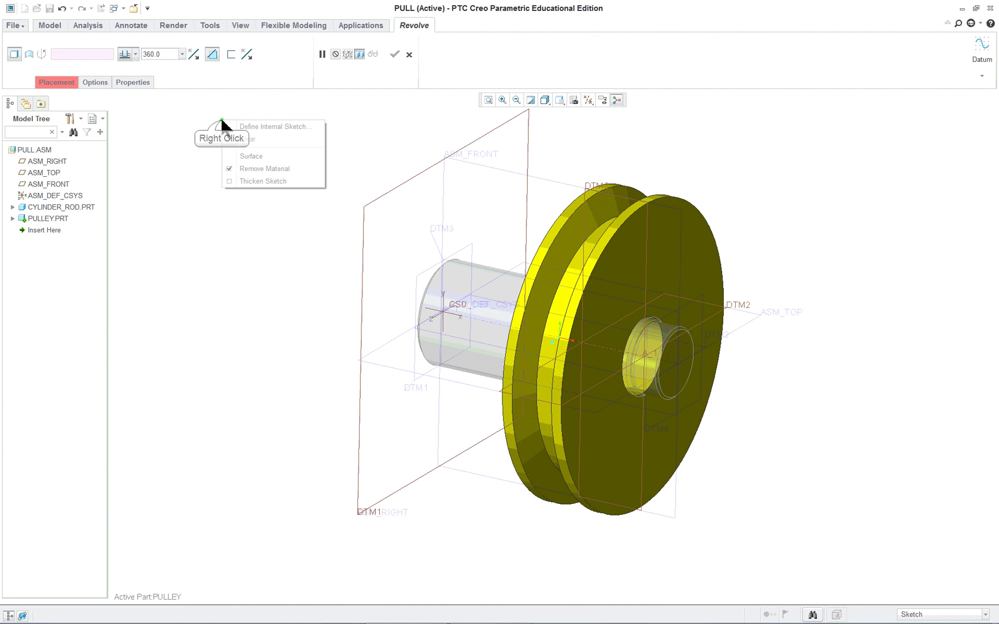
click(250, 124)
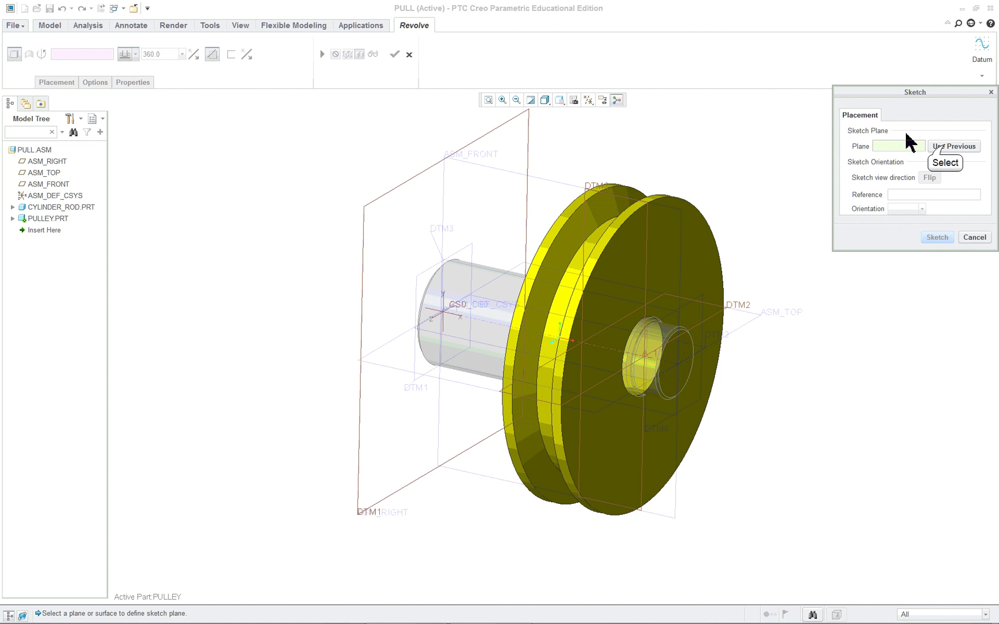
click(943, 148)
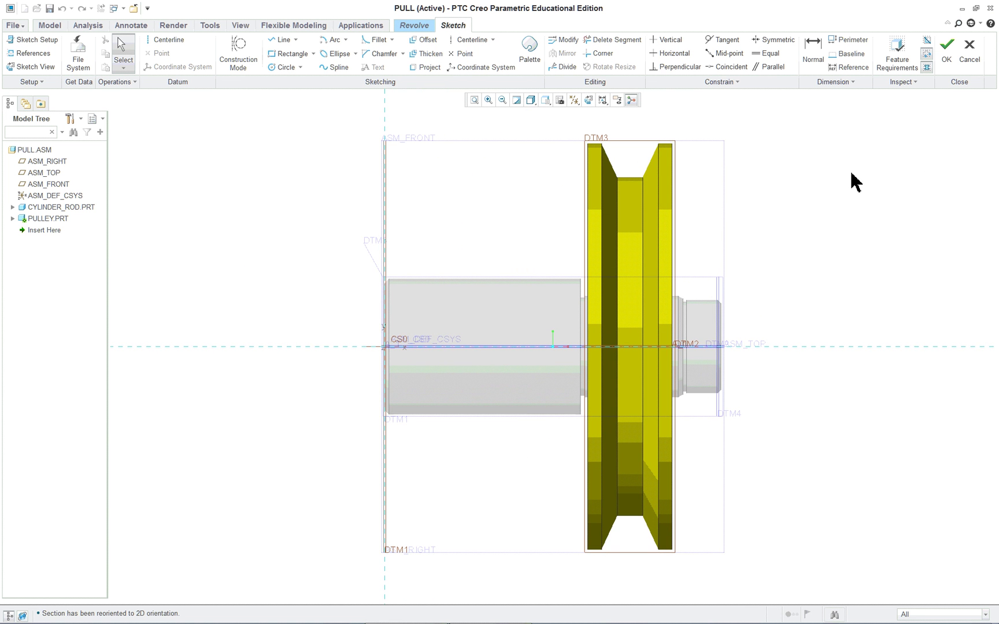
Step: Sketch a horizontal centerline along the shaft axis for the revolved cut
mouse_move(836, 182)
shift+middle_down()
mouse_move(669, 217)
mouse_move(610, 207)
shift+middle_up()
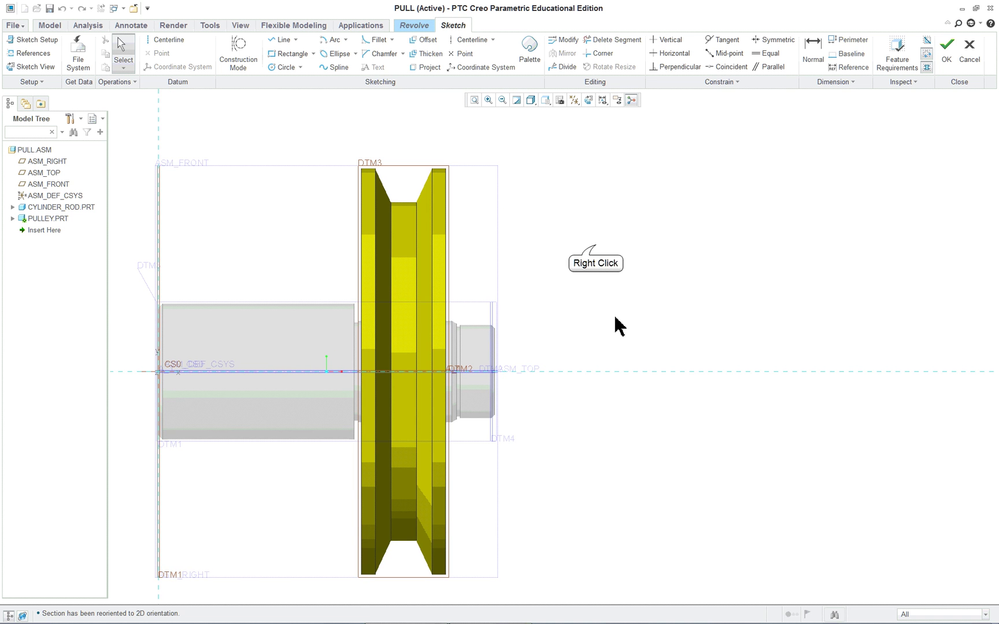
right_click(595, 252)
click(654, 370)
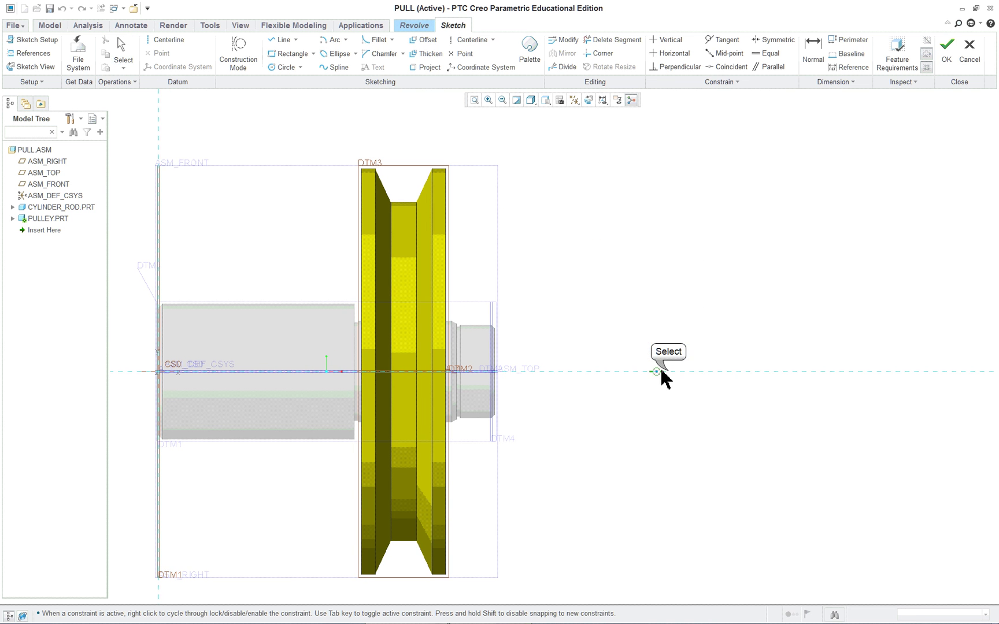
click(593, 373)
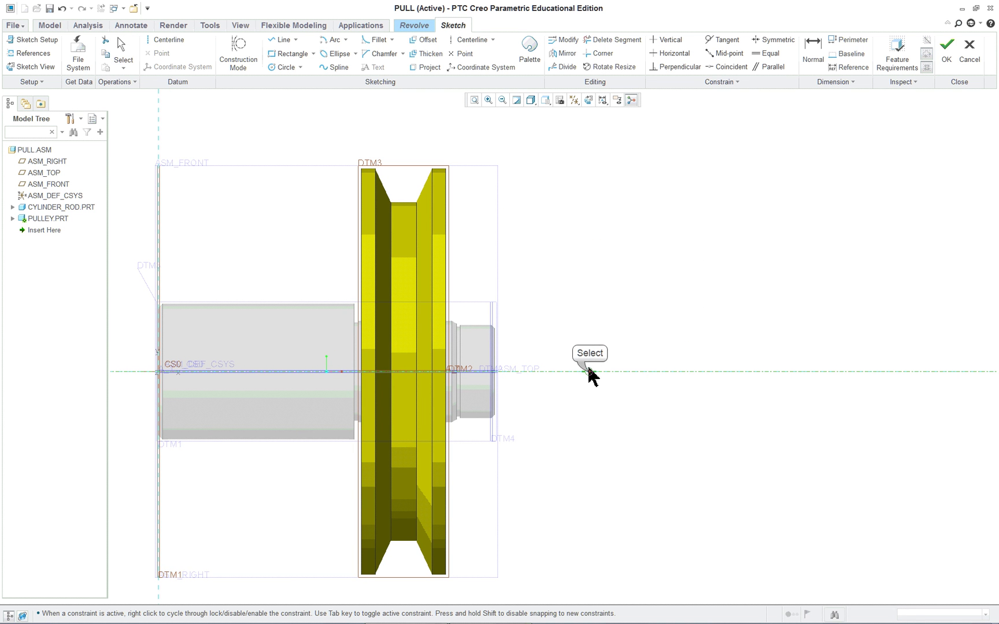
middle_click(584, 312)
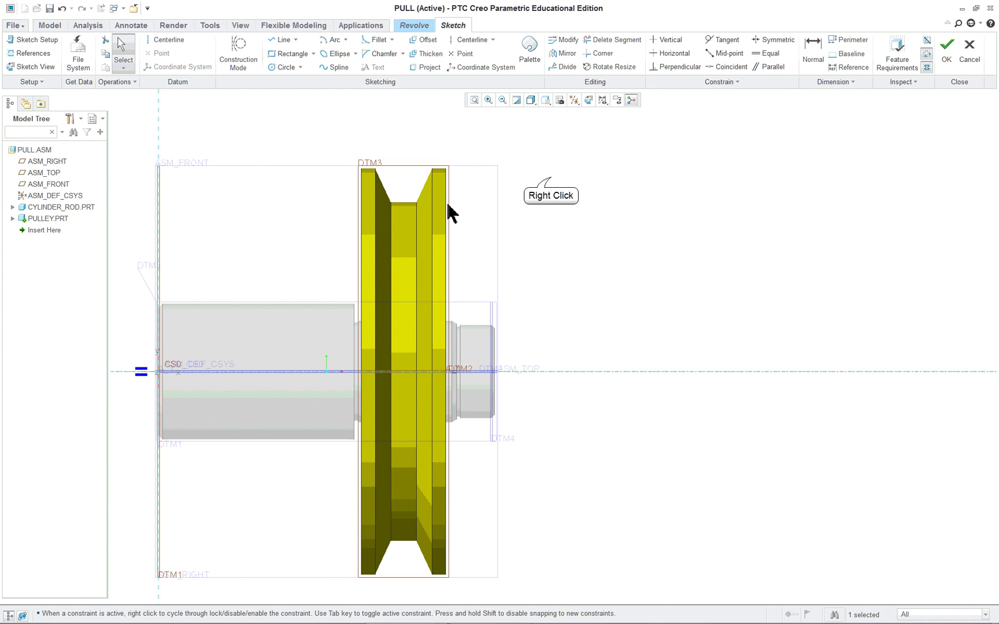
Step: Add the pulley's flat side face nearest the shaft's free end as a sketch reference
right_click(551, 179)
click(728, 206)
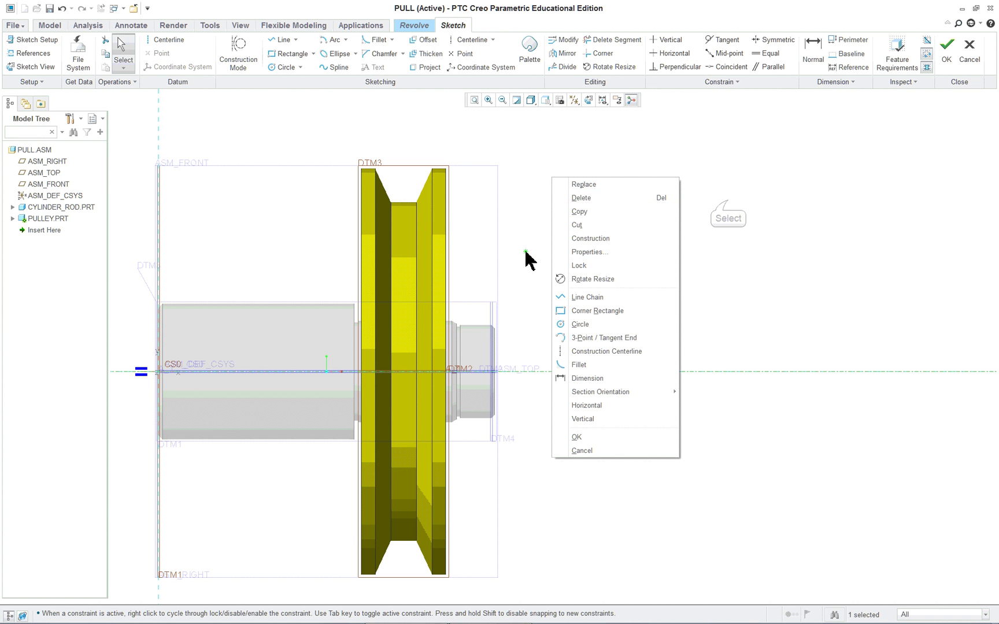
right_click(727, 204)
click(769, 220)
click(438, 235)
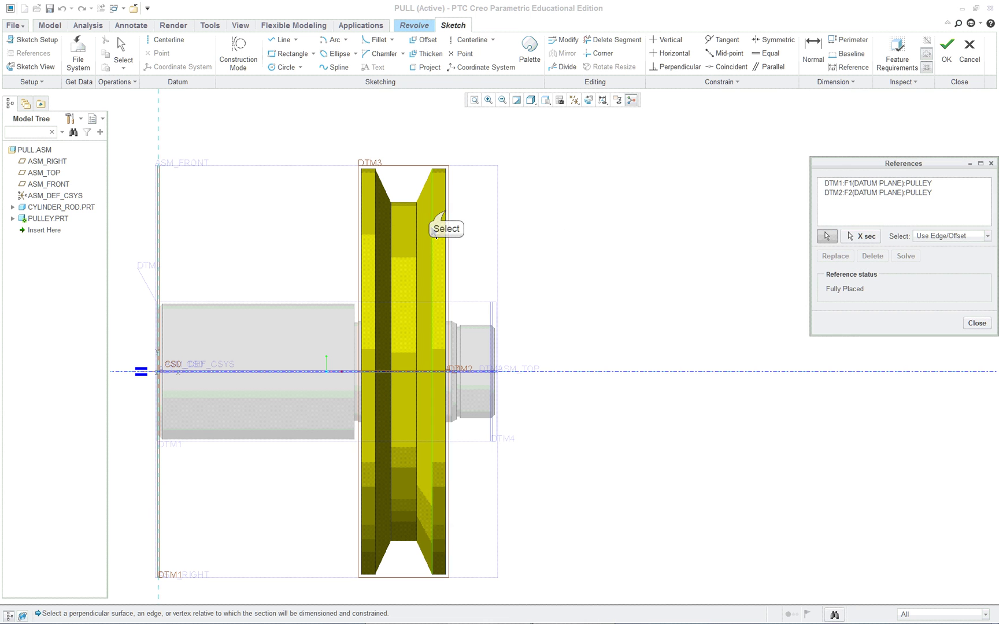
click(438, 236)
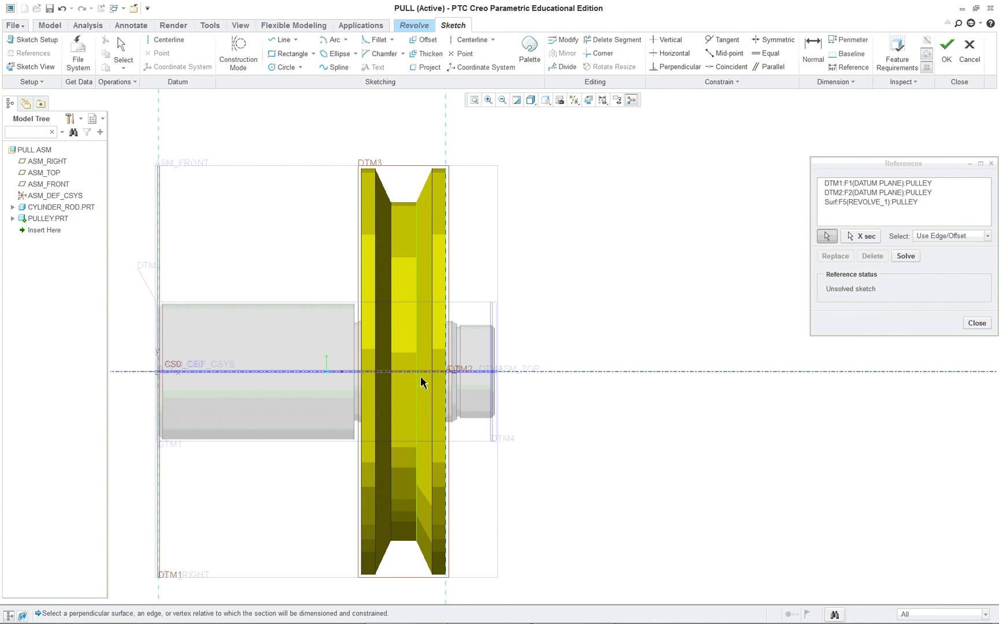
scroll(421, 382, up, 2)
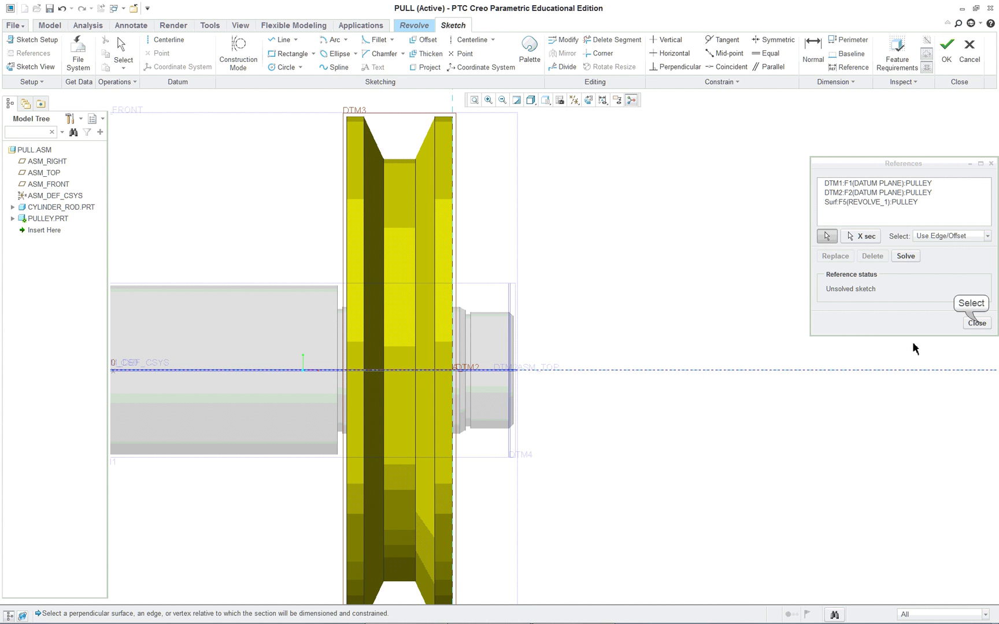
Step: Finish choosing sketch references and switch the model display to Hidden Line
click(977, 323)
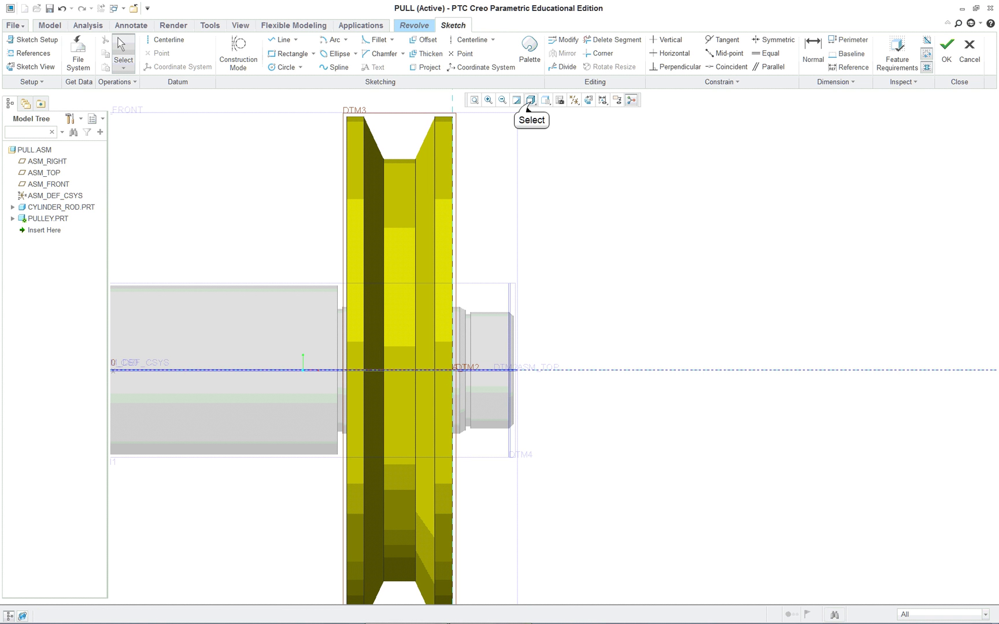
click(531, 102)
click(547, 169)
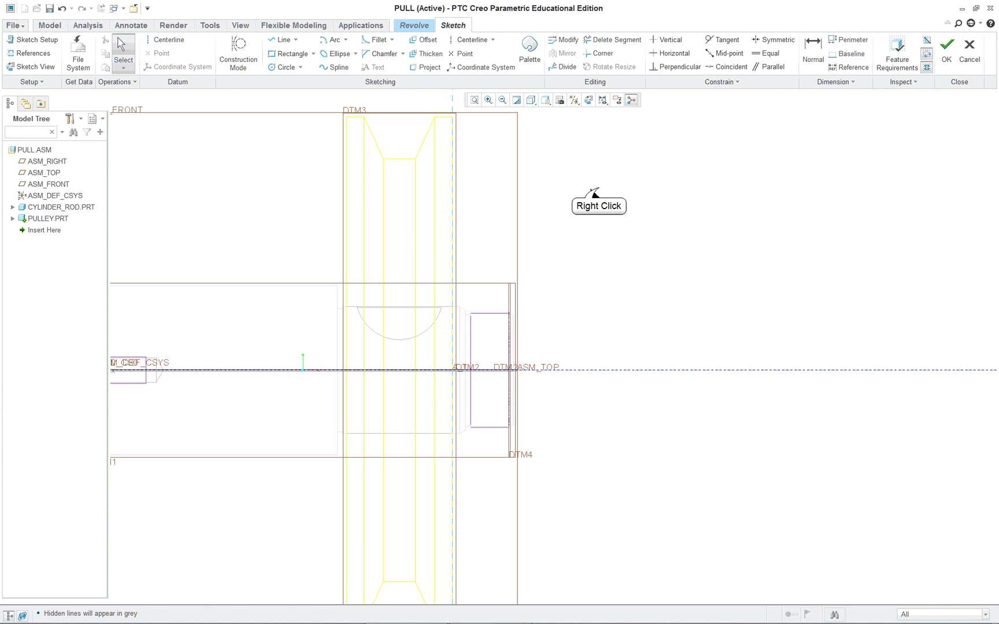
Step: Sketch a closed four-line trapezoid above the shaft, with its long side on the pulley's side-face reference and its short side inside the pulley
right_click(599, 190)
click(624, 226)
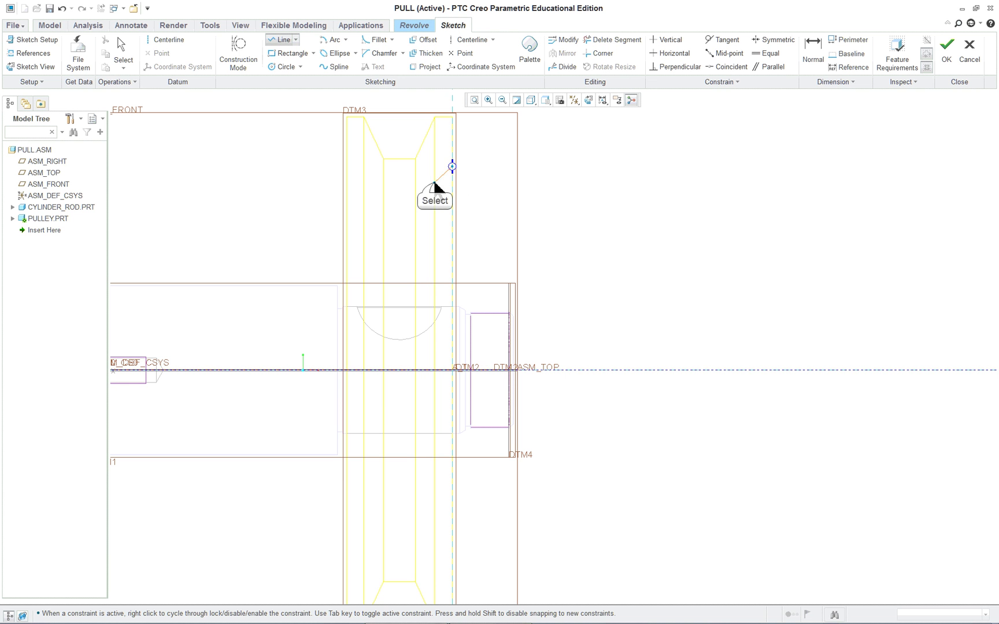
click(434, 182)
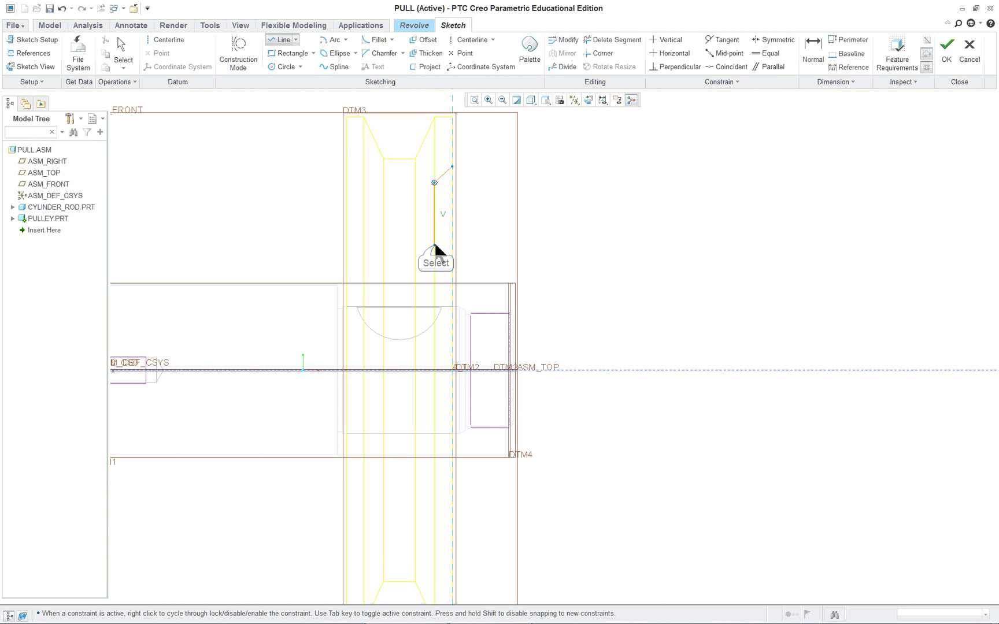
click(434, 245)
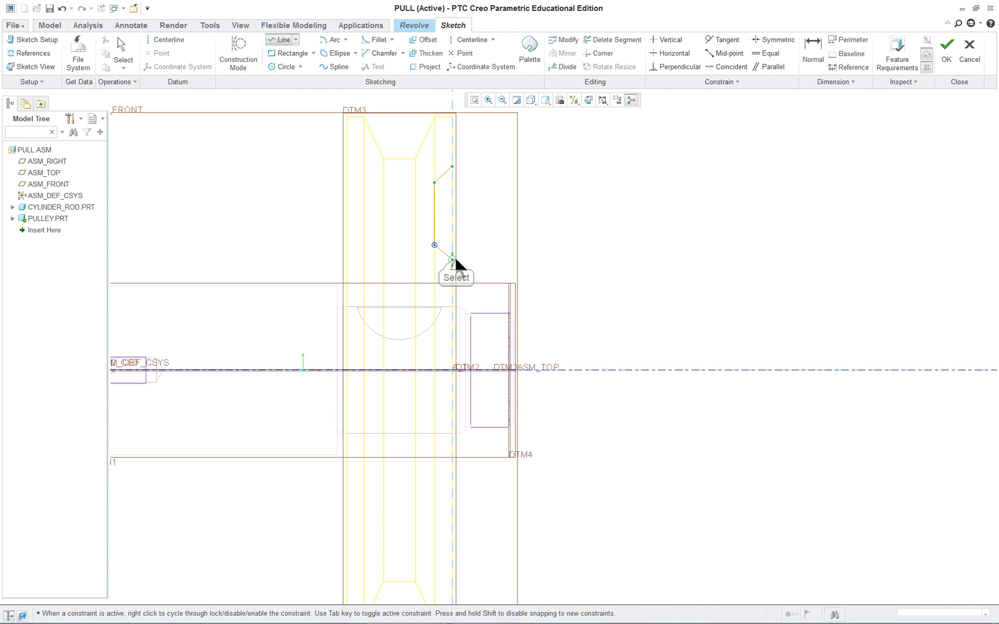
click(452, 259)
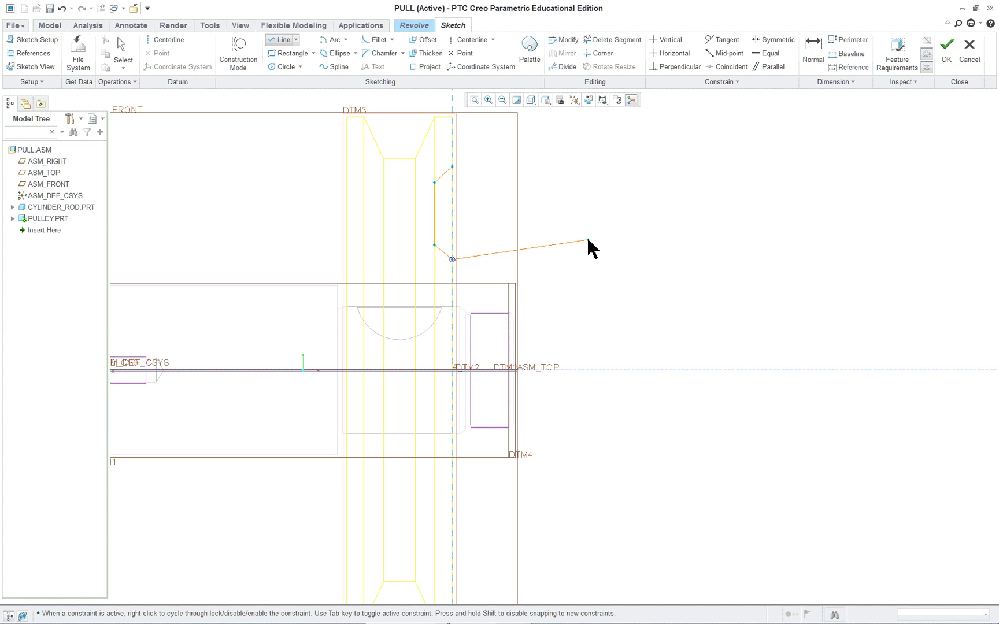
click(452, 166)
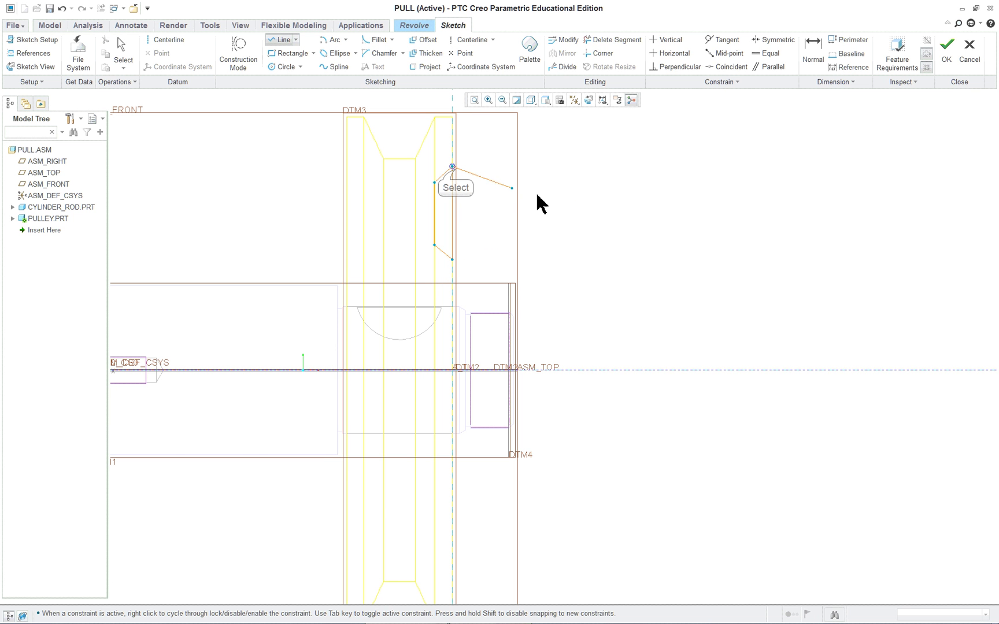
middle_click(621, 226)
Step: Tilt the sketch into a 3D view and switch the model display to Shading With Edges
mouse_move(601, 232)
middle_down()
mouse_move(580, 231)
mouse_move(547, 150)
middle_up()
click(531, 102)
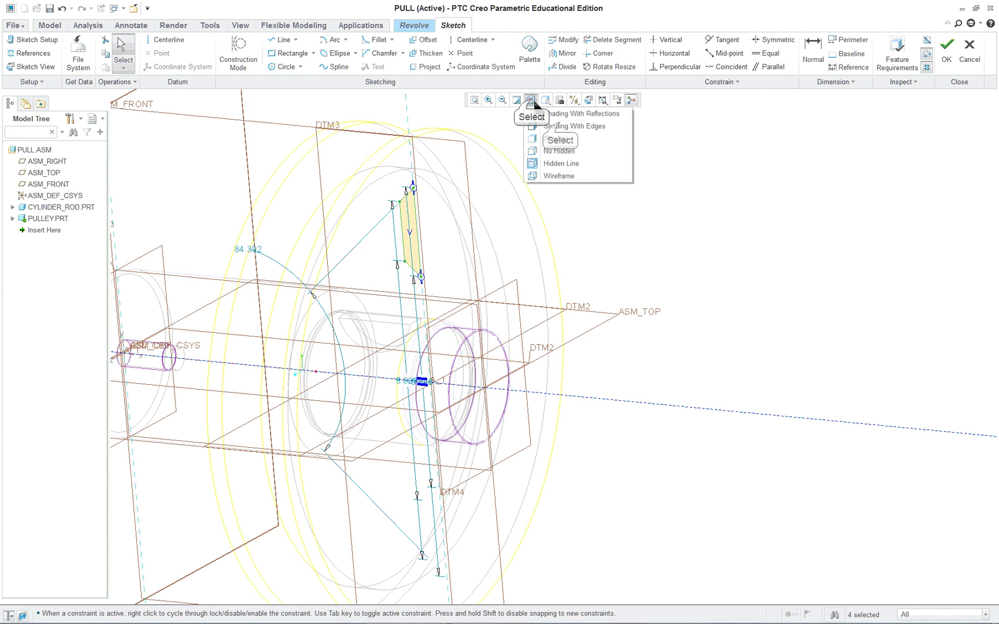
click(546, 123)
Step: Accept the trapezoid sketch and complete the 360° revolved cut in the pulley's side face
middle_drag(508, 222, 595, 214)
right_click(595, 213)
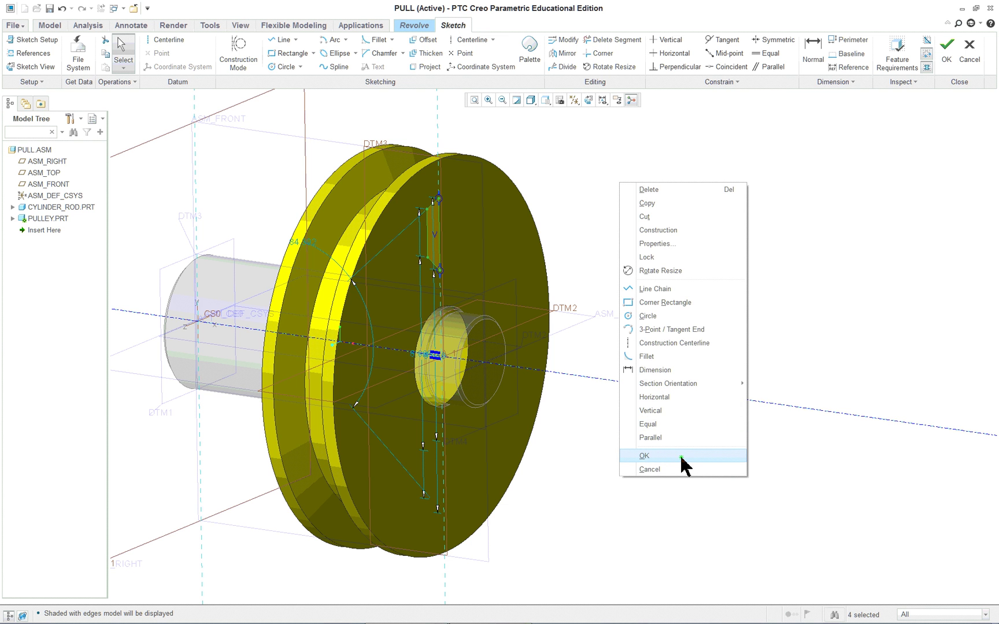
click(681, 460)
mouse_move(665, 370)
middle_down()
mouse_move(601, 370)
mouse_move(739, 351)
mouse_move(653, 352)
mouse_move(653, 361)
mouse_move(702, 366)
mouse_move(671, 363)
middle_up()
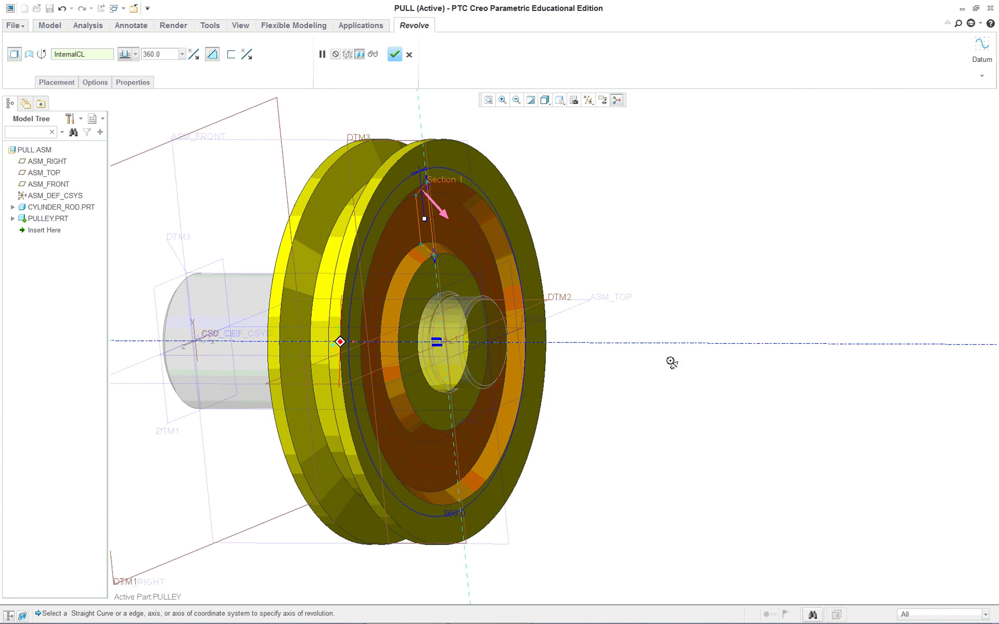
click(395, 54)
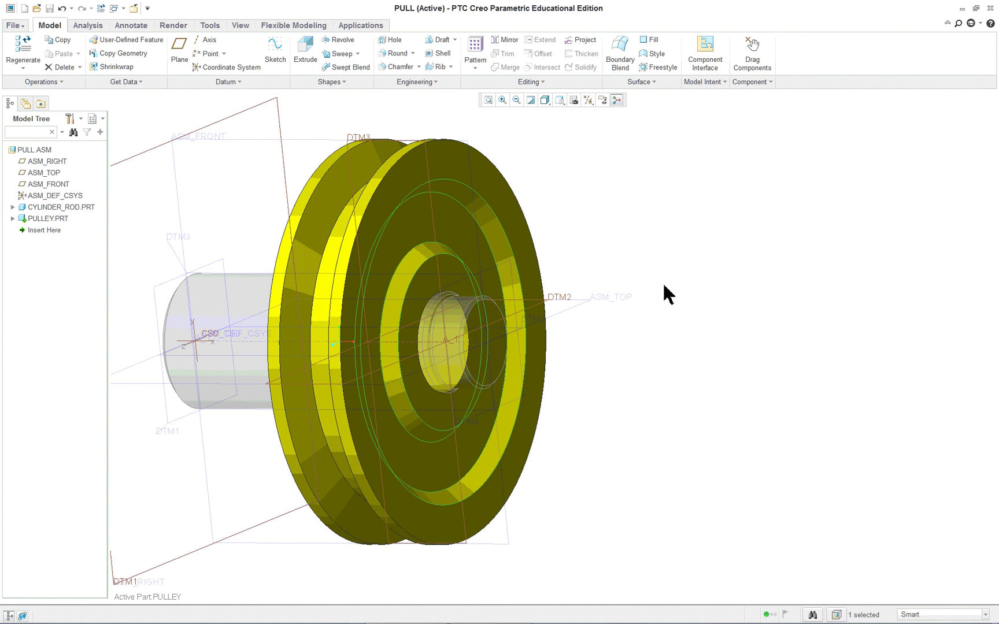
Step: Edit the definition of the revolved cut and open its internal sketch, oriented parallel to the screen
mouse_move(621, 398)
middle_down()
mouse_move(706, 354)
mouse_move(609, 370)
mouse_move(611, 381)
middle_up()
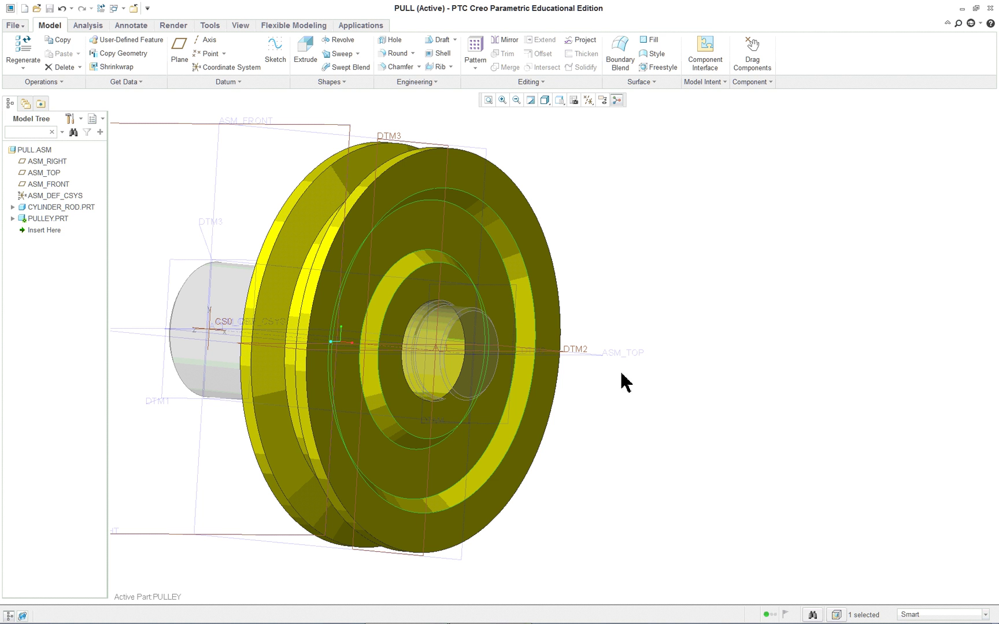
right_click(648, 265)
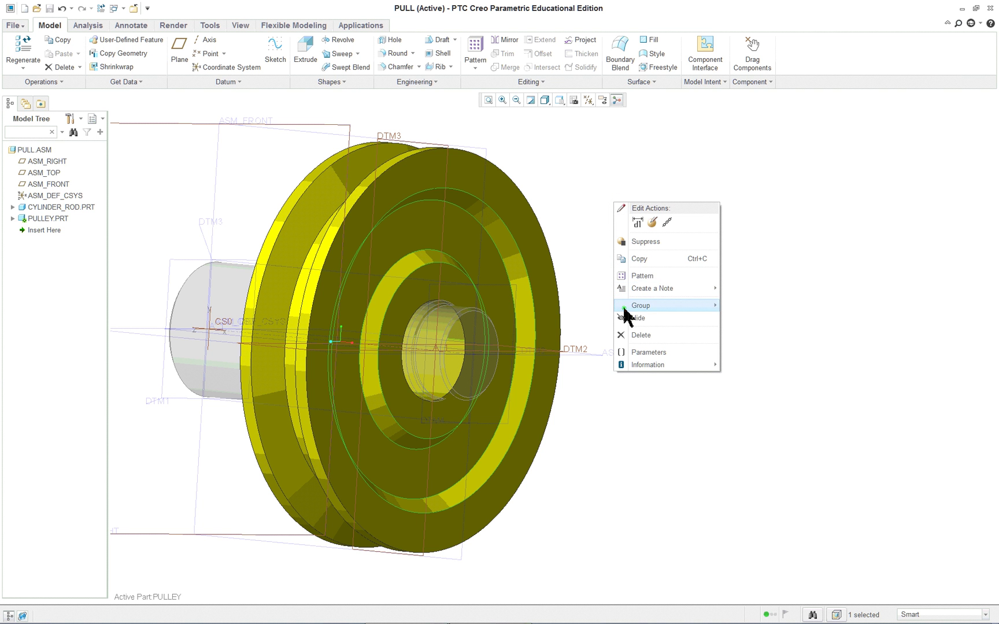
click(652, 223)
right_click(629, 224)
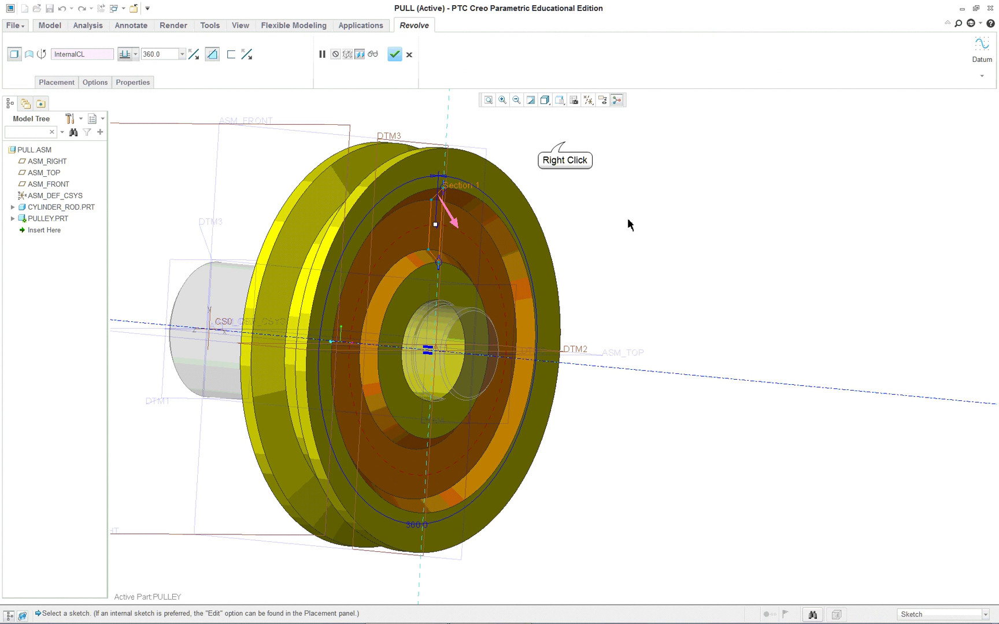
click(580, 166)
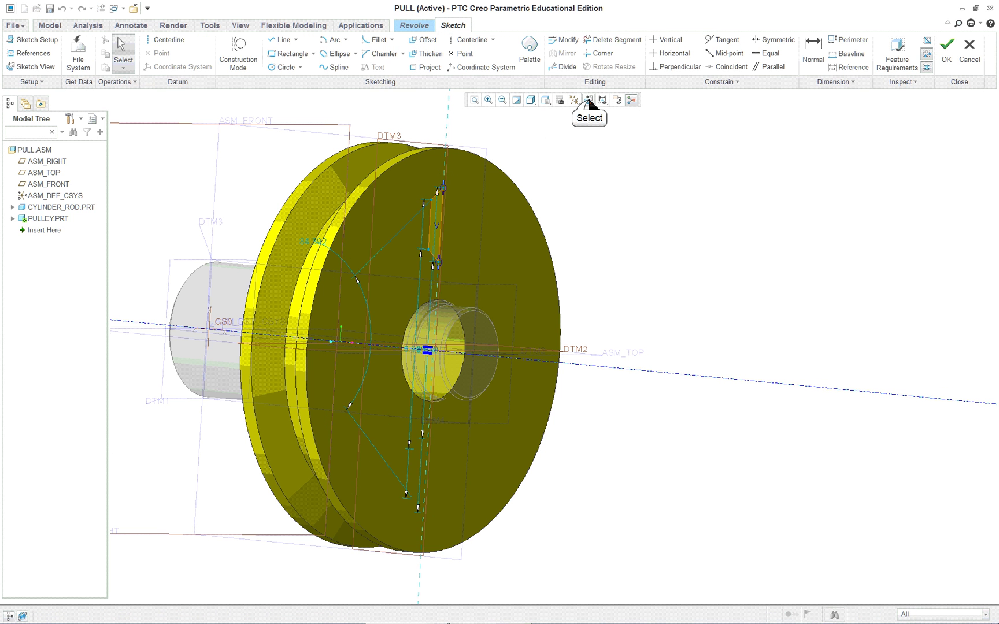
click(589, 101)
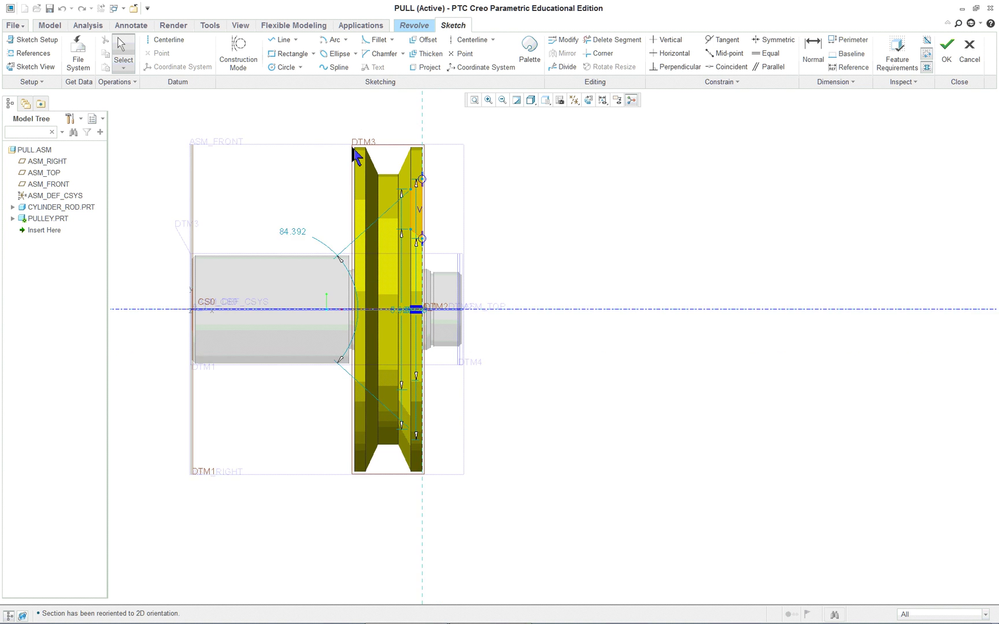
Step: Add the silhouette edge at the bottom of the pulley's V-groove as a sketch reference
right_click(351, 144)
scroll(350, 125, down, 2)
right_click(532, 165)
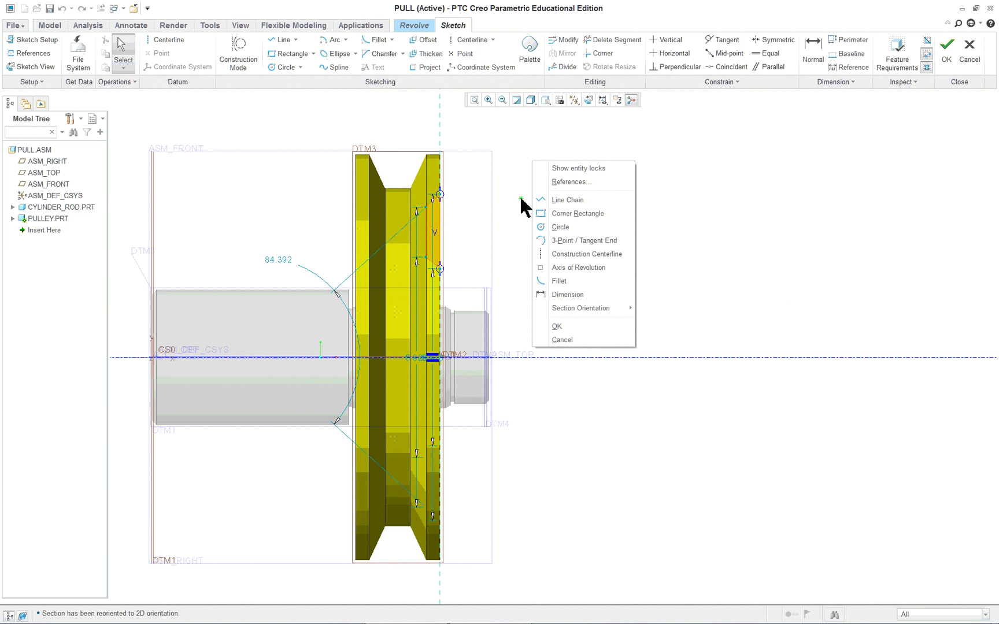
click(561, 183)
click(397, 194)
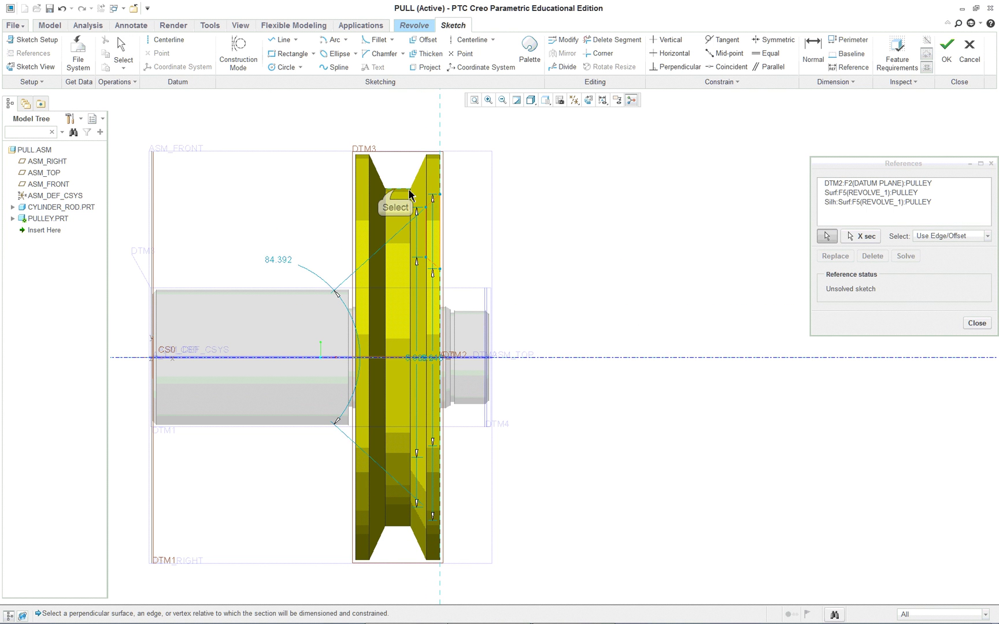
Step: Sketch a vertical construction centerline through the midpoint of the groove's bottom edge
right_click(539, 194)
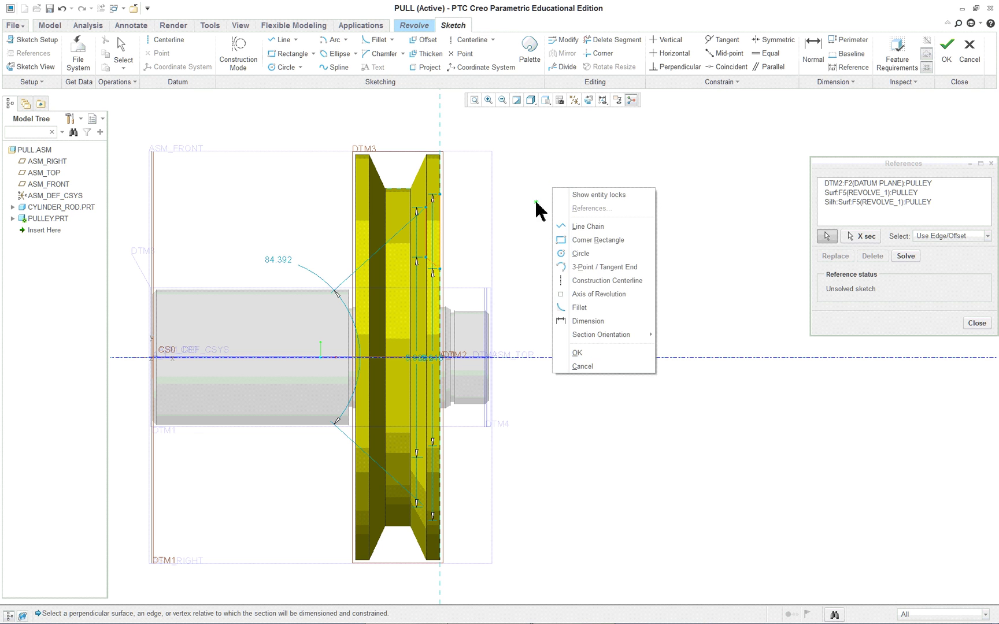
click(604, 281)
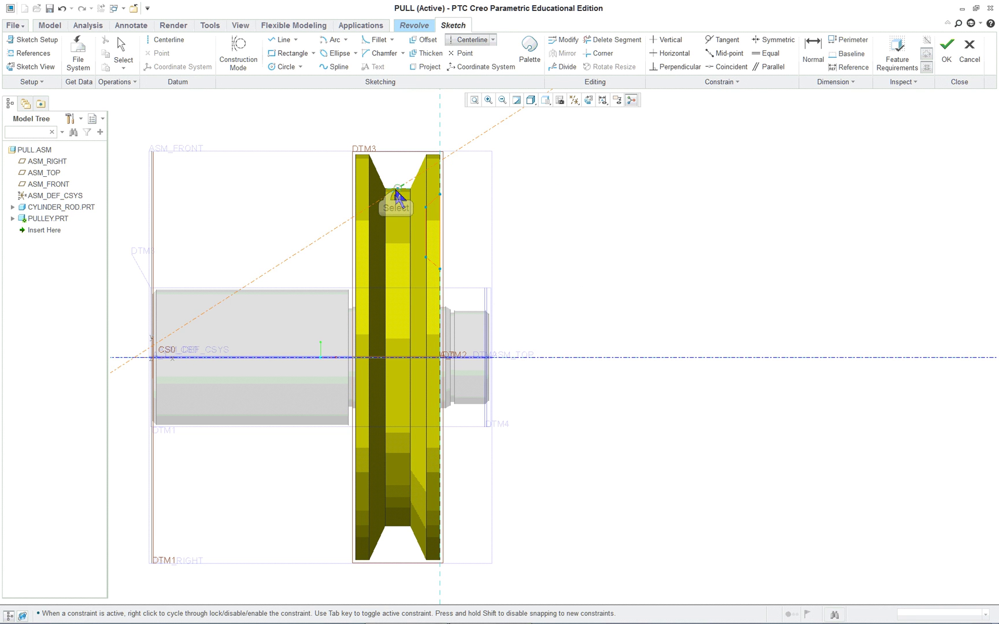
click(397, 162)
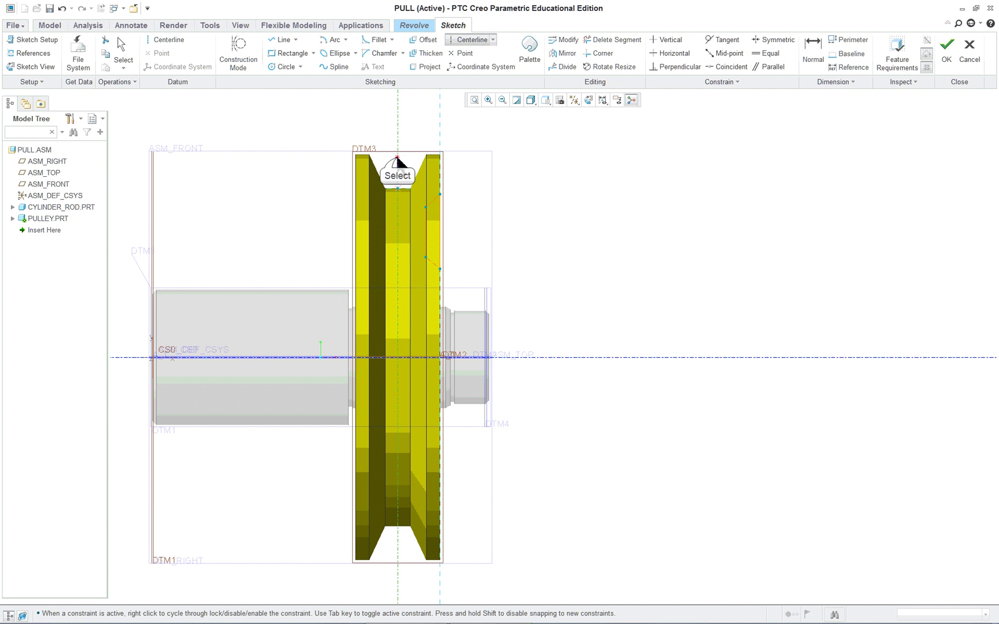
middle_click(529, 174)
Step: Add a second vertical construction centerline over the one at the middle of the groove
scroll(320, 121, up, 2)
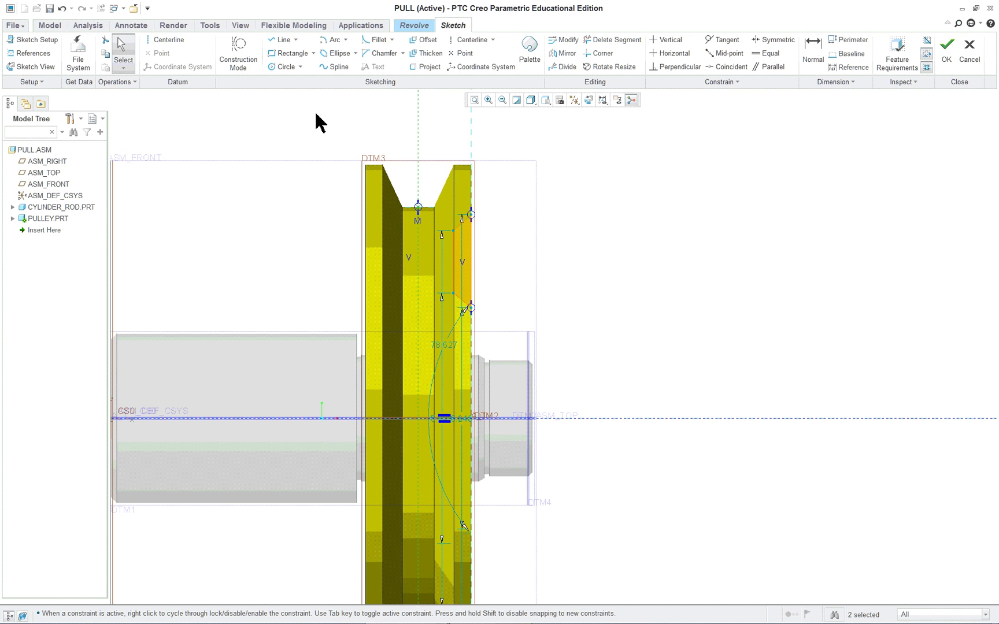
scroll(613, 190, down, 1)
right_click(671, 234)
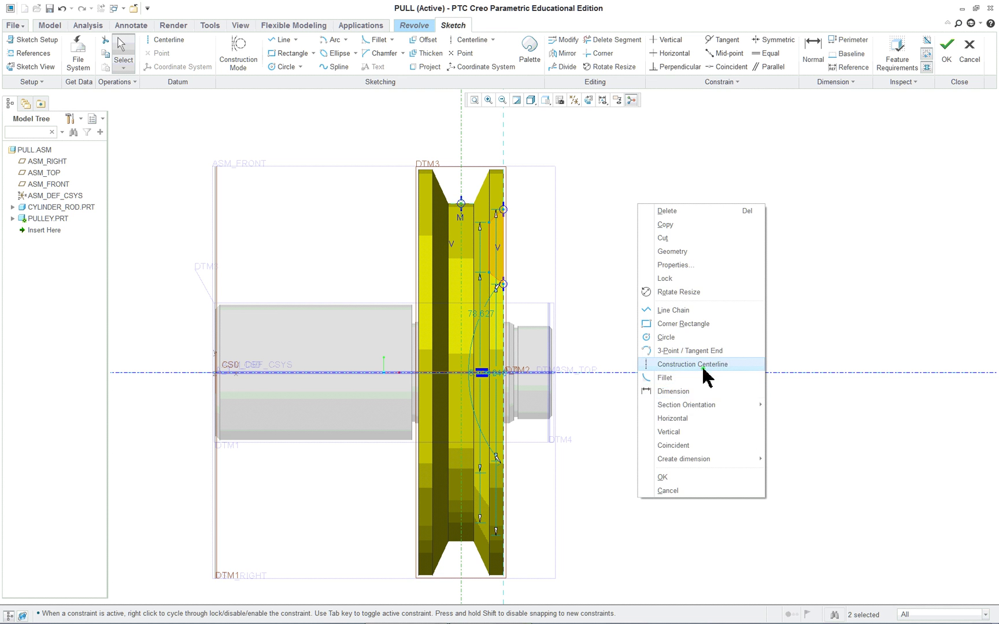
click(705, 367)
click(461, 203)
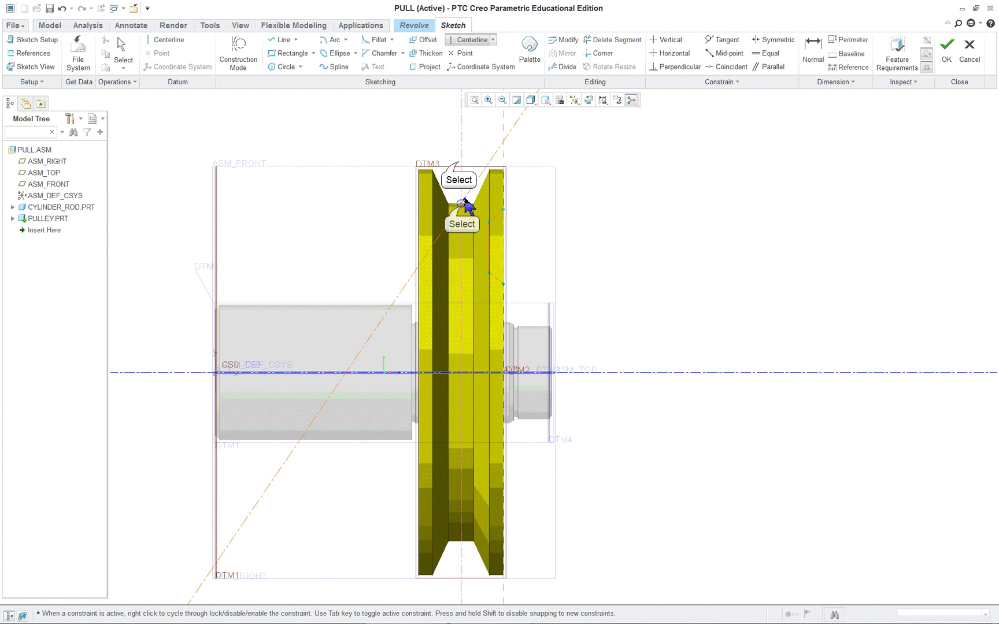
click(641, 205)
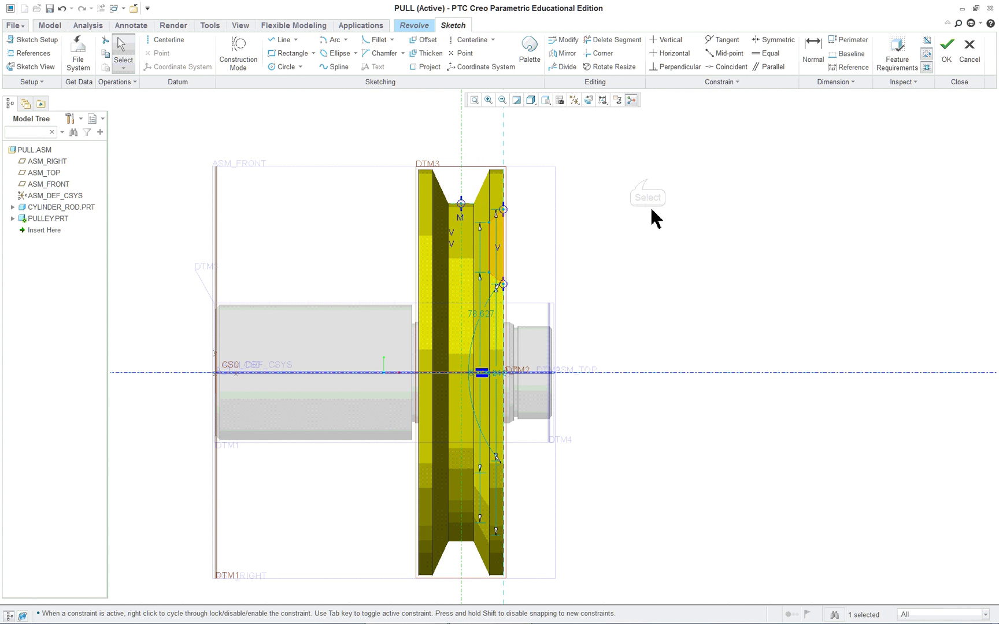
Step: Select the whole sketch and mirror the trapezoid about the vertical centerline onto the pulley's opposite side
mouse_move(647, 181)
mouse_down()
mouse_move(480, 247)
mouse_move(428, 554)
mouse_move(440, 558)
mouse_up()
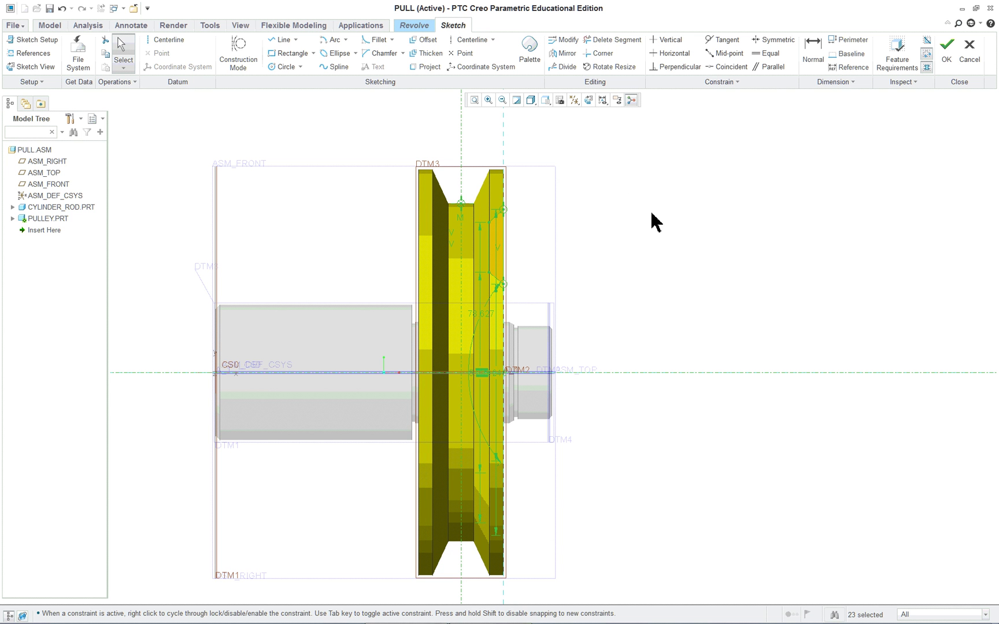
click(564, 53)
click(461, 153)
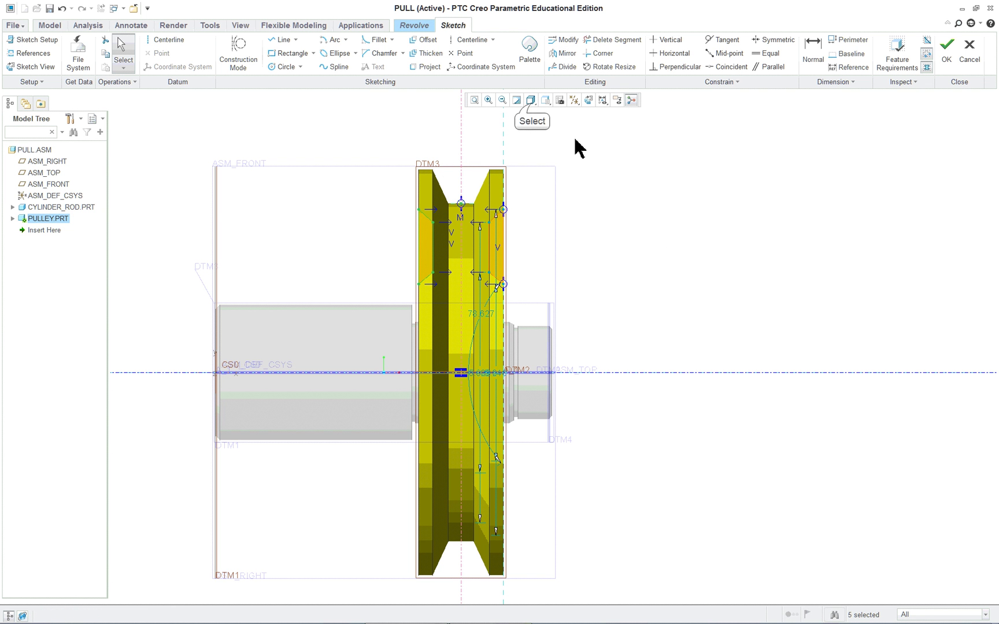
Step: Switch the model display to No Hidden and examine the two trapezoidal profiles from an angle
click(530, 100)
click(553, 152)
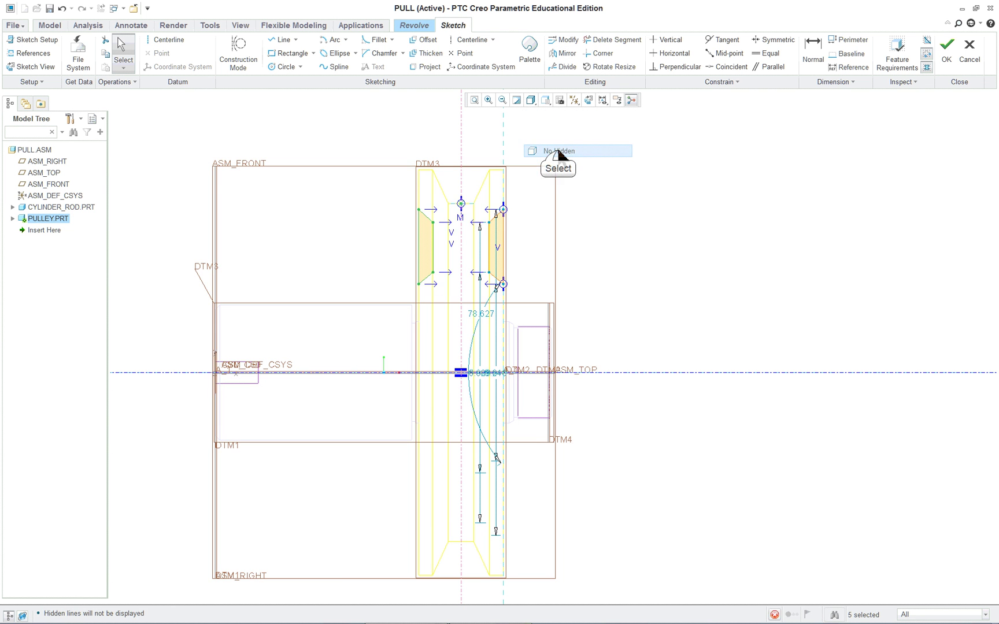
middle_drag(640, 224, 607, 248)
scroll(457, 222, down, 2)
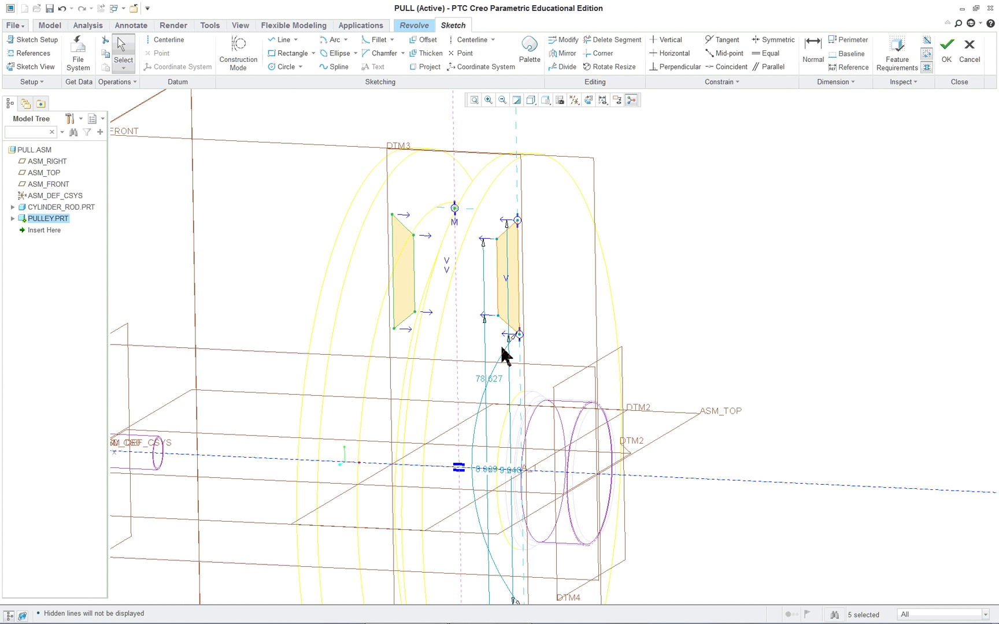
Step: Accept the mirrored sketch and complete the redefined revolved cut on both side faces of the pulley
right_click(614, 133)
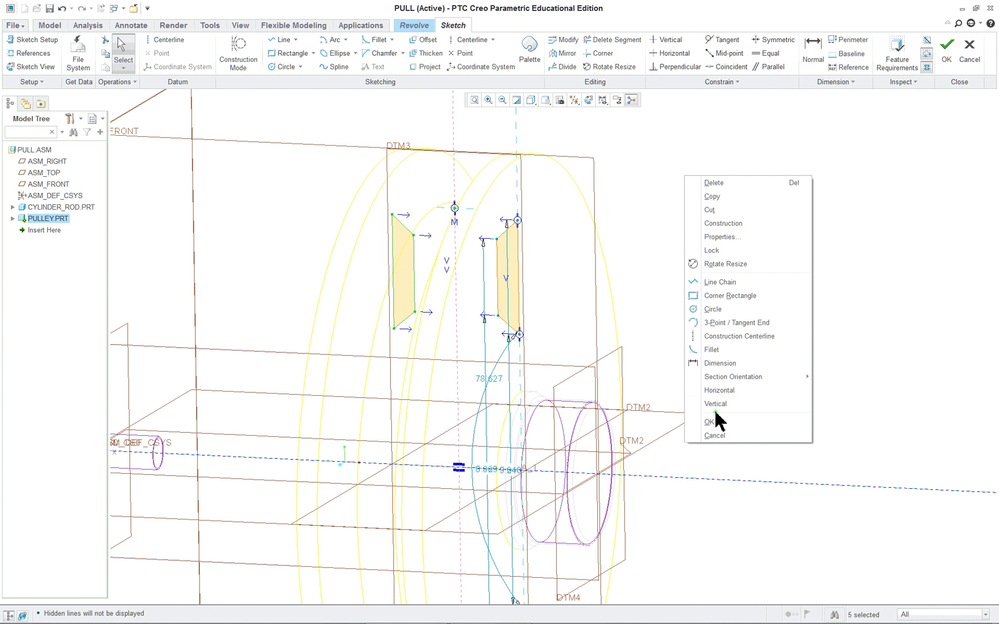
click(719, 418)
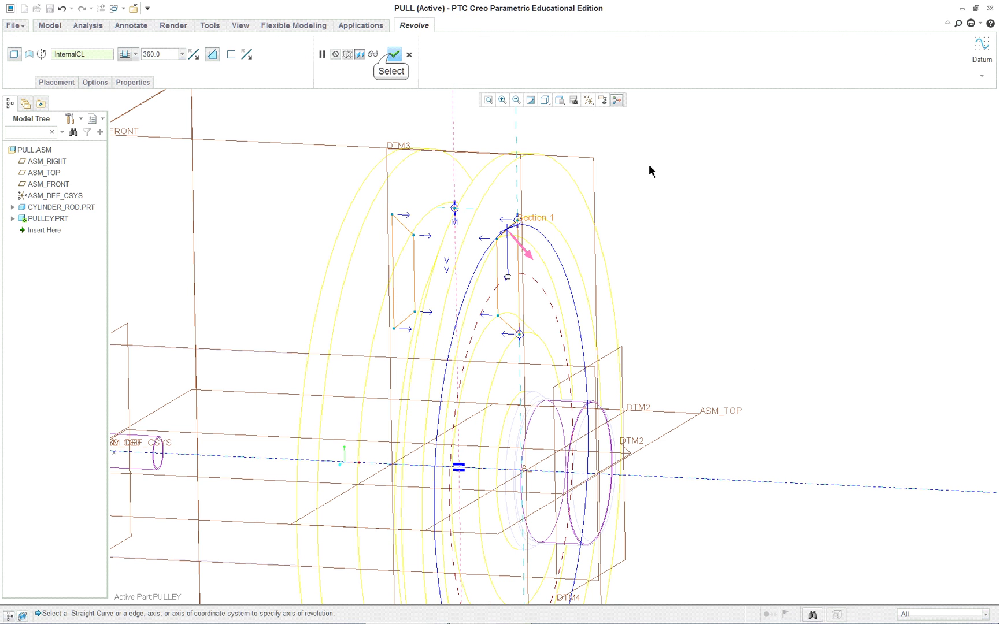
click(394, 54)
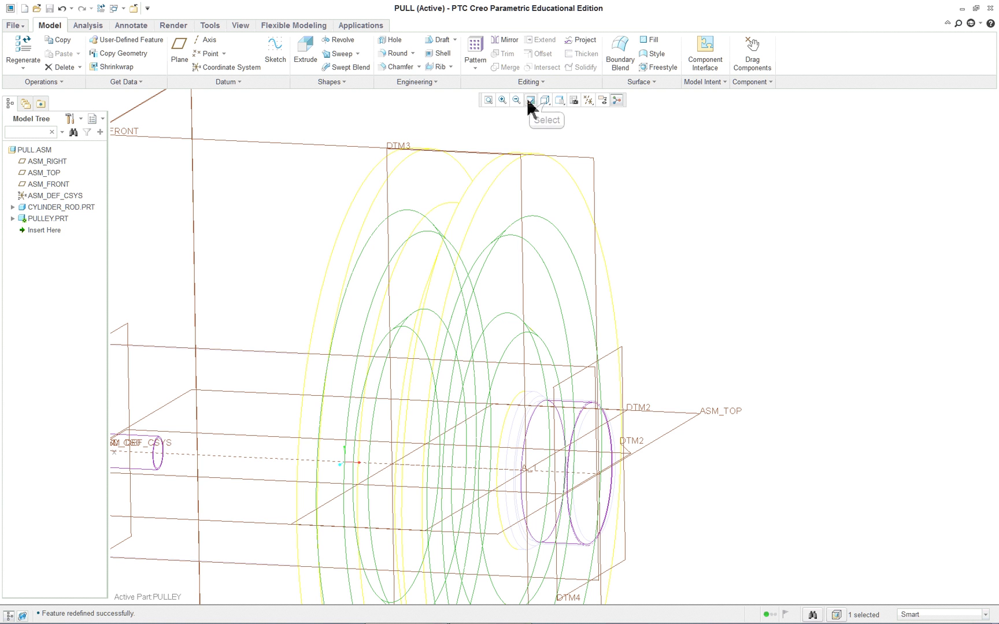
Step: Switch the model display to Shading With Edges and examine the pulley's revolved recess from an angle
click(556, 102)
click(572, 127)
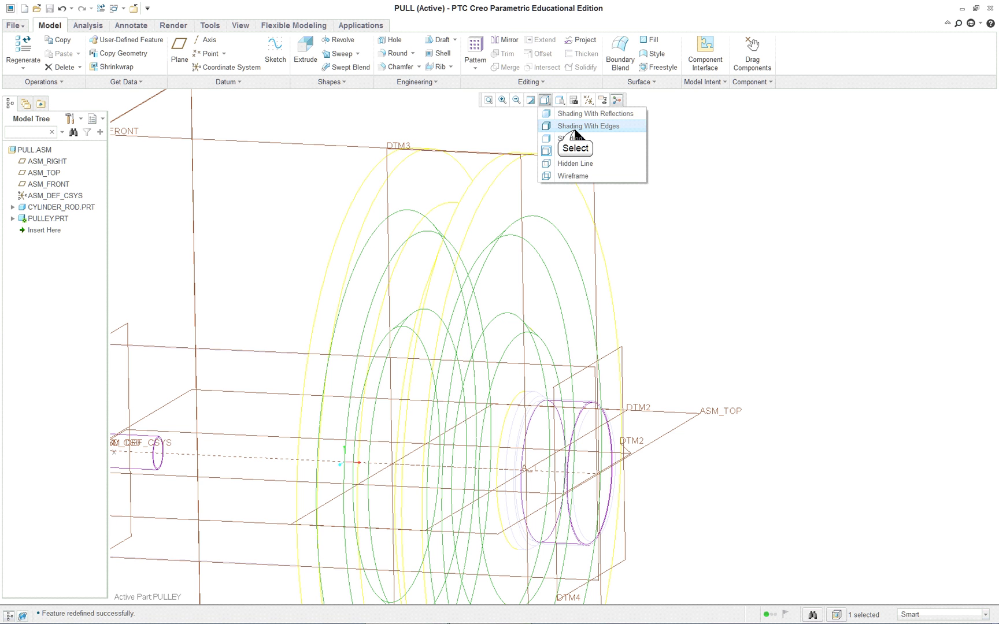
scroll(611, 243, down, 3)
mouse_move(658, 292)
middle_down()
mouse_move(740, 276)
mouse_move(657, 279)
middle_up()
scroll(831, 361, up, 2)
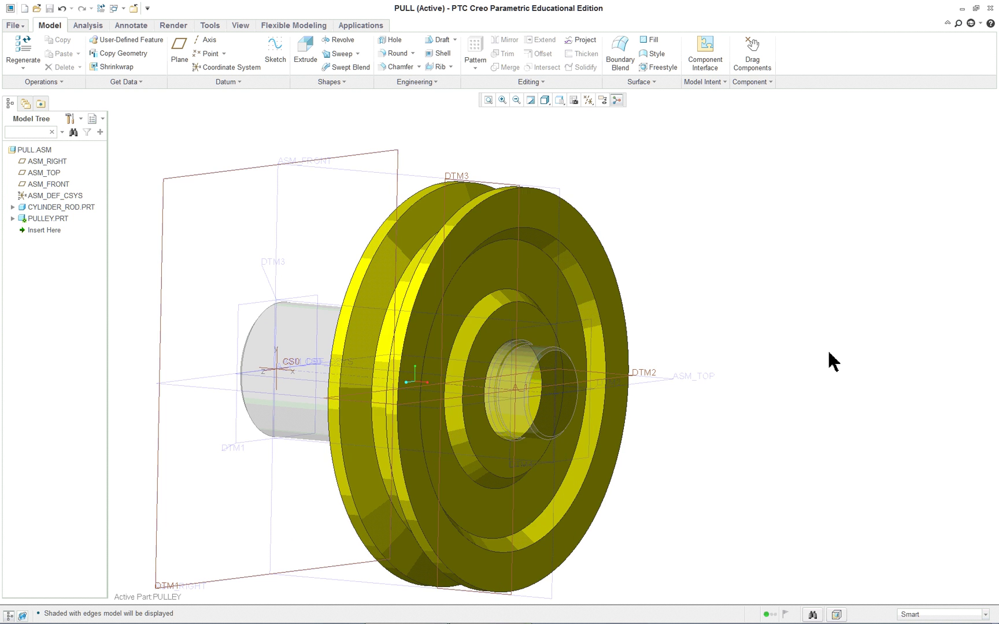
scroll(613, 310, up, 2)
mouse_move(796, 475)
middle_down()
mouse_move(816, 428)
mouse_move(796, 461)
mouse_move(801, 473)
middle_up()
scroll(836, 474, up, 1)
scroll(856, 485, down, 1)
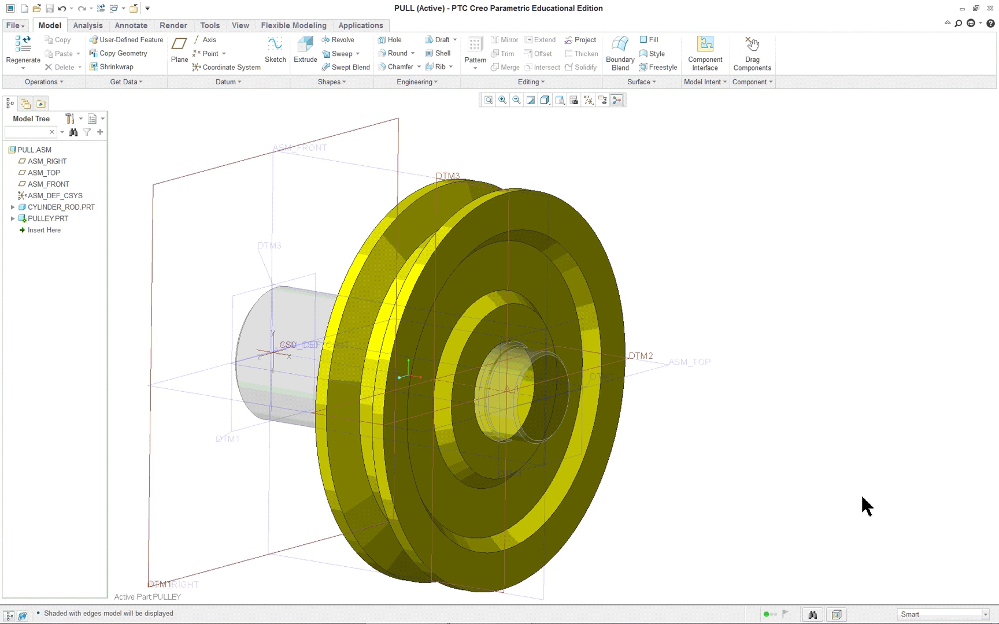
Step: Start a Hole on the flat annular face of the pulley's front recess and choose Diameter placement
click(393, 41)
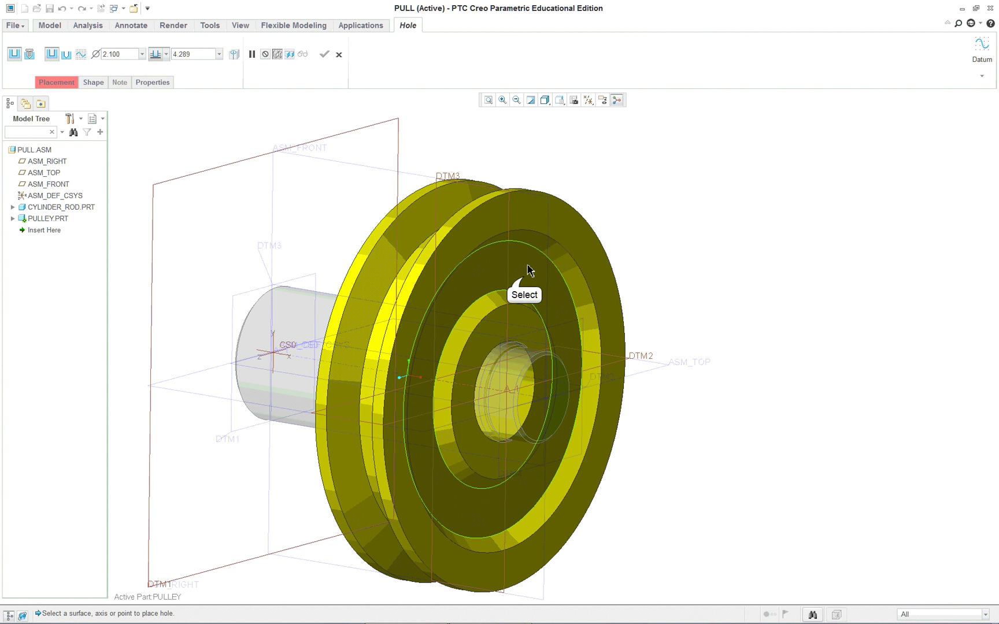
click(524, 280)
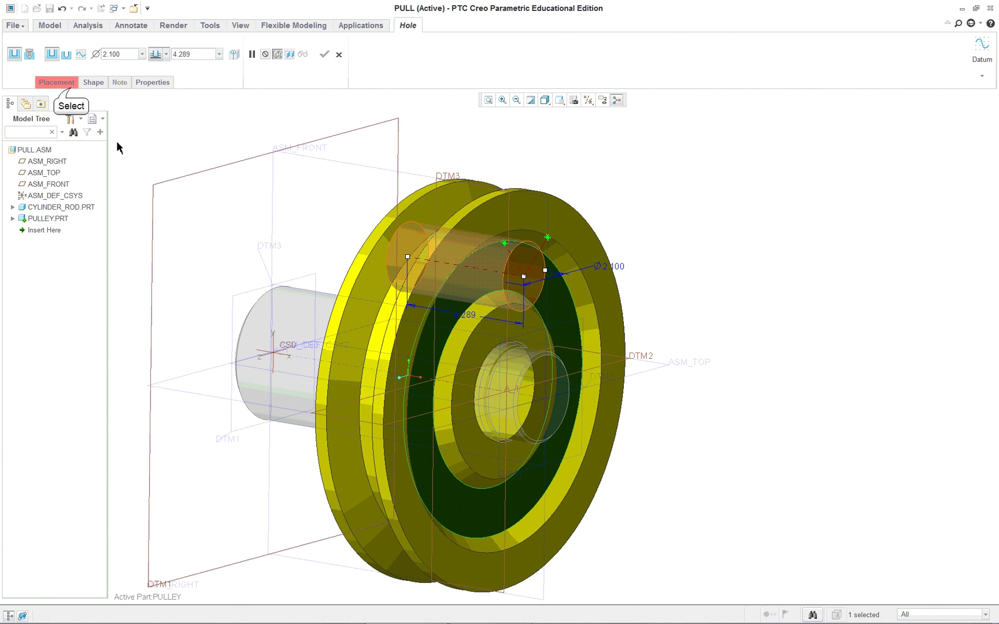
click(58, 82)
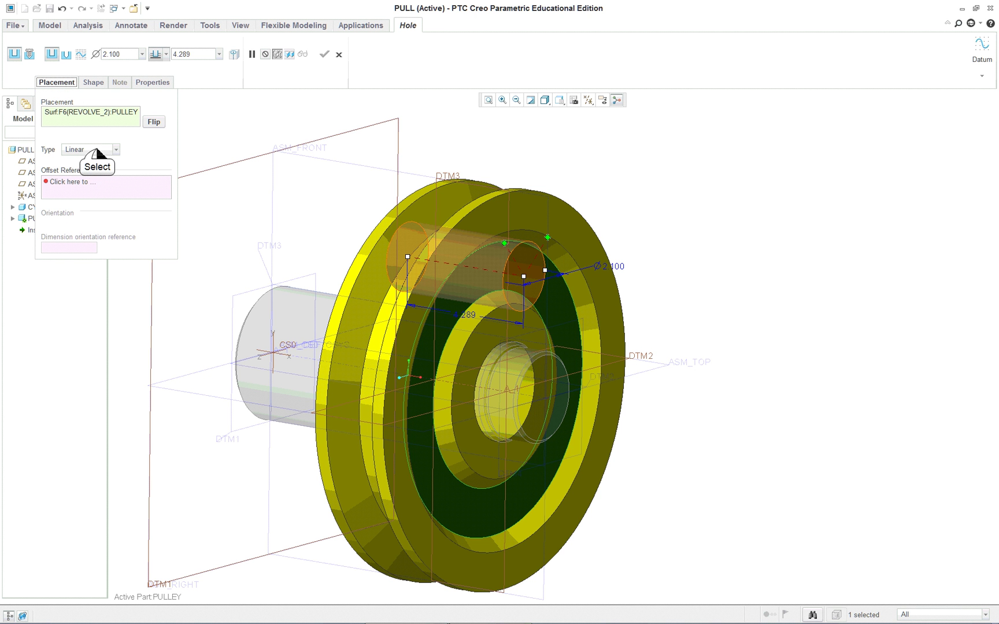
click(98, 149)
click(81, 184)
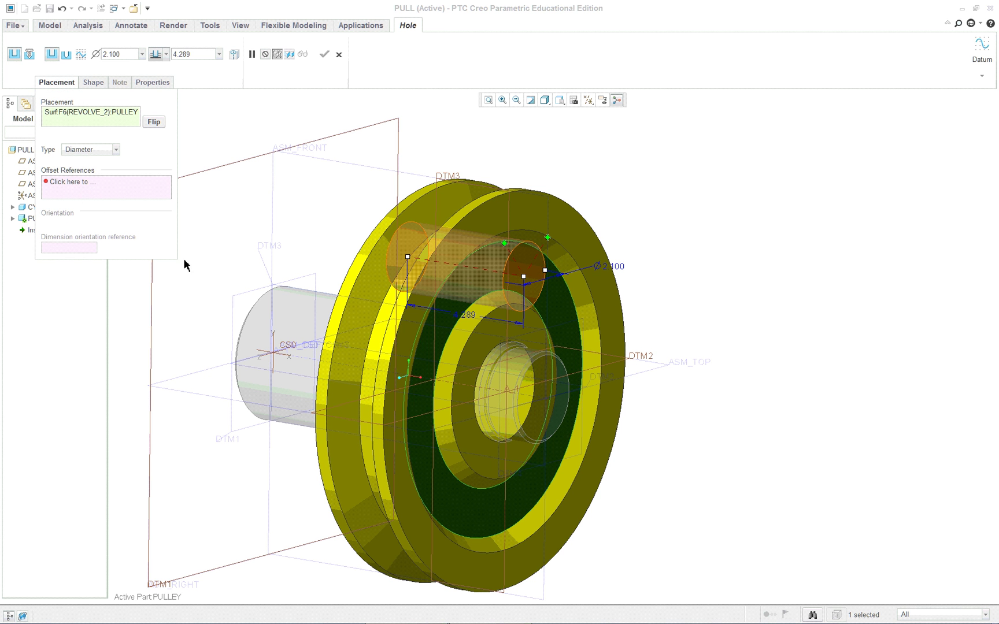
click(495, 396)
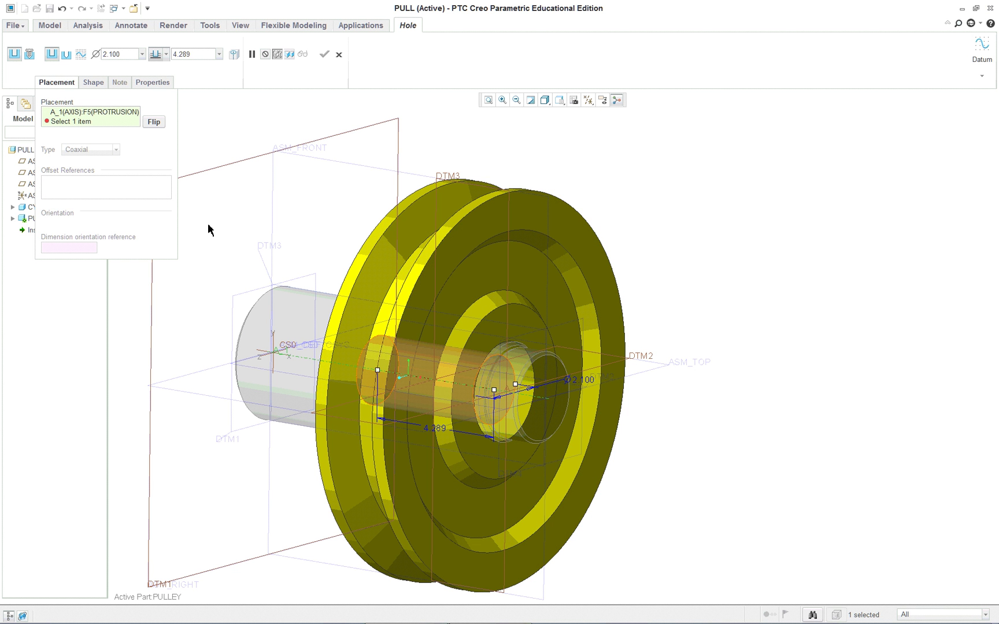
right_click(113, 114)
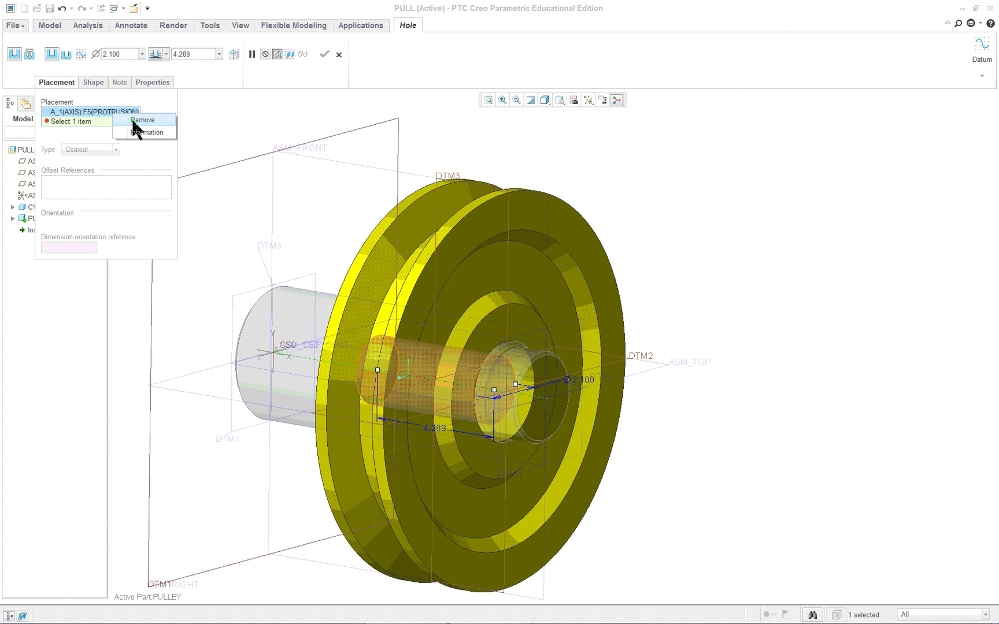
click(139, 120)
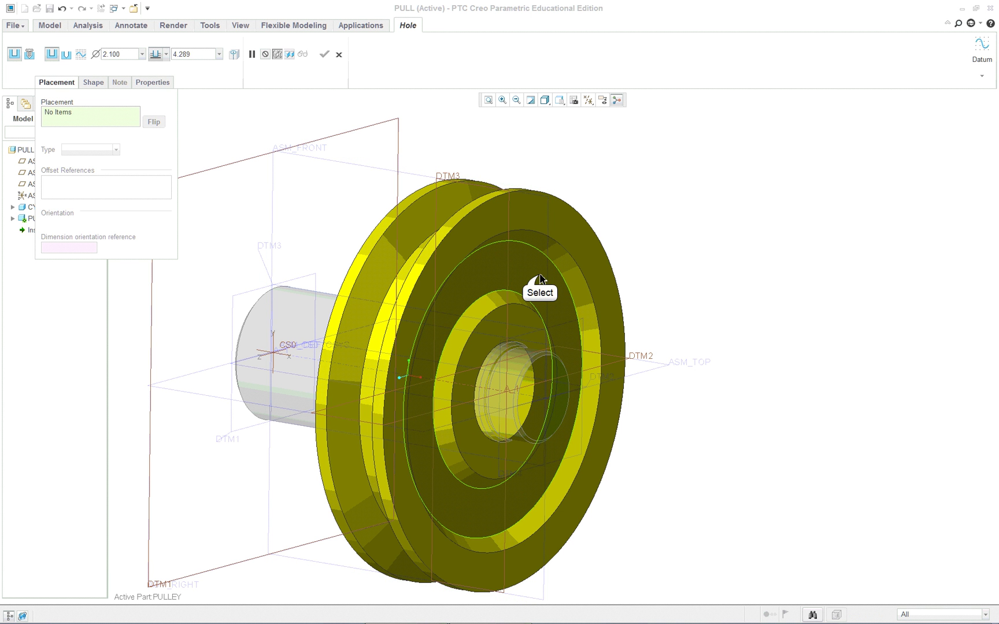
click(540, 279)
click(88, 150)
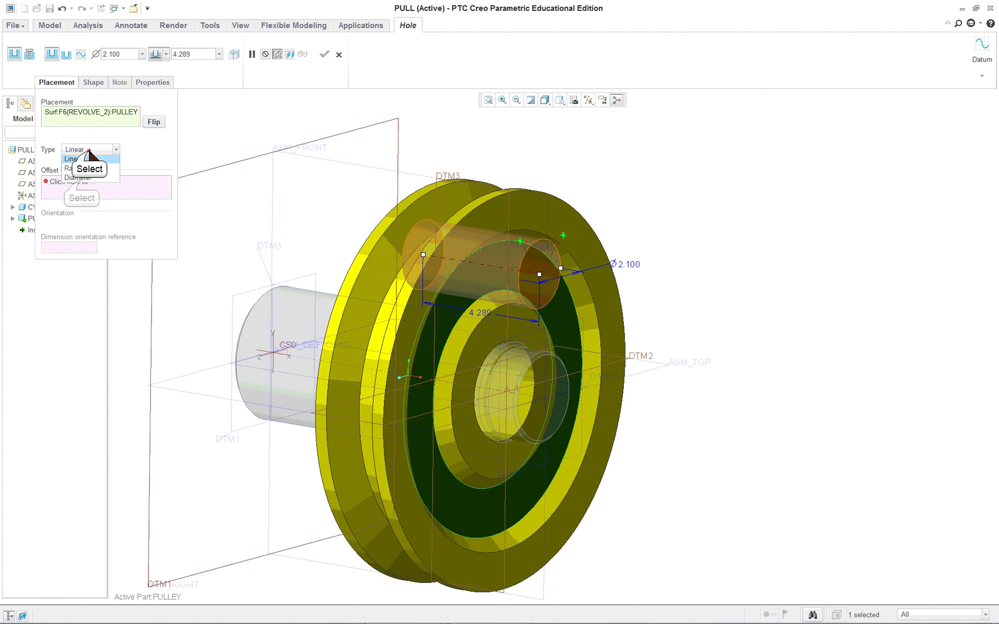
click(79, 177)
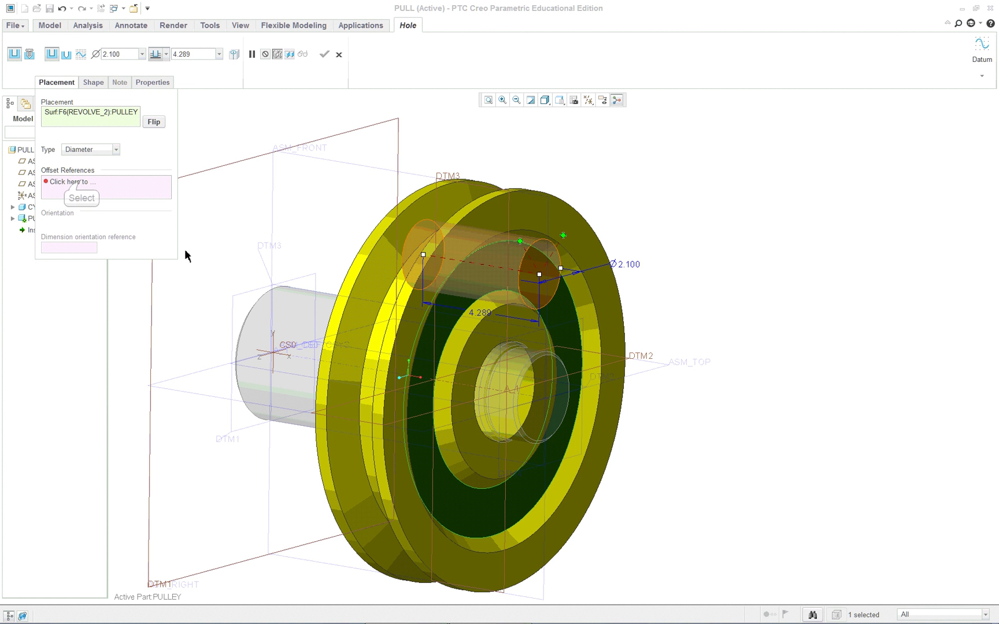
ctrl+click(493, 390)
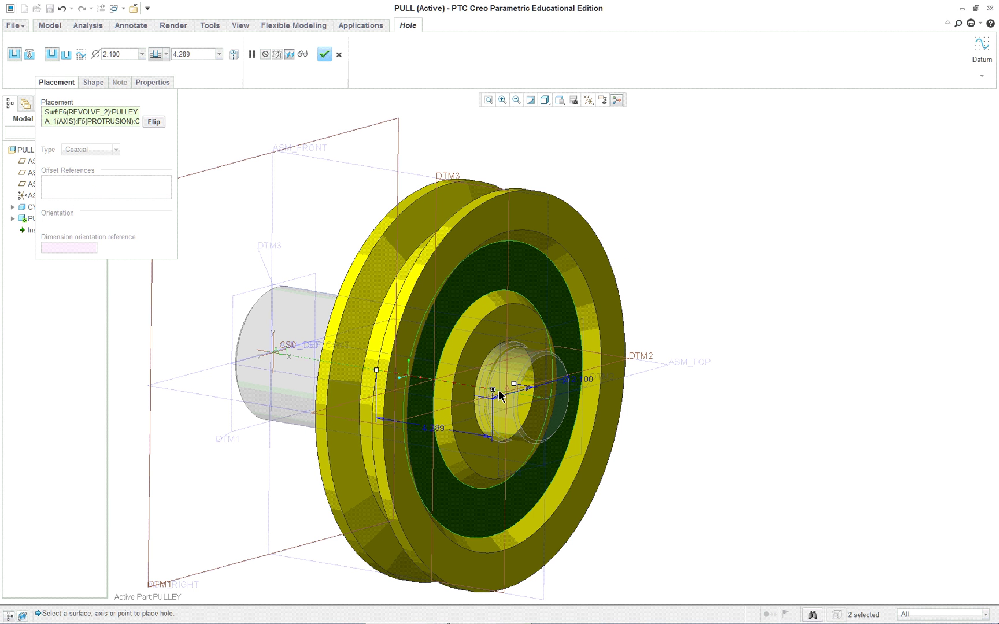
mouse_move(705, 448)
middle_down()
mouse_move(685, 461)
mouse_move(698, 450)
middle_up()
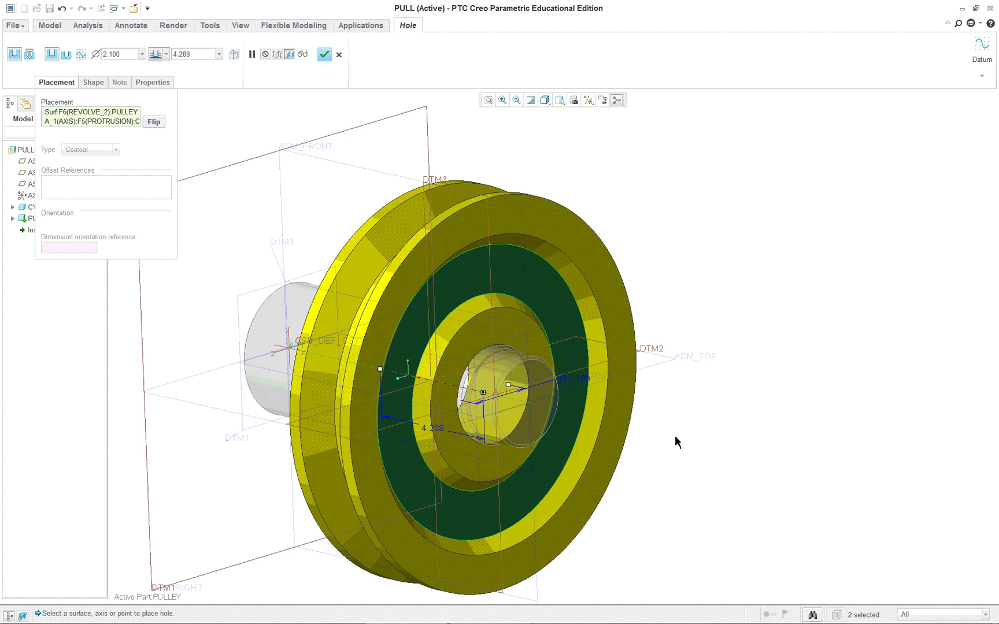
right_click(111, 122)
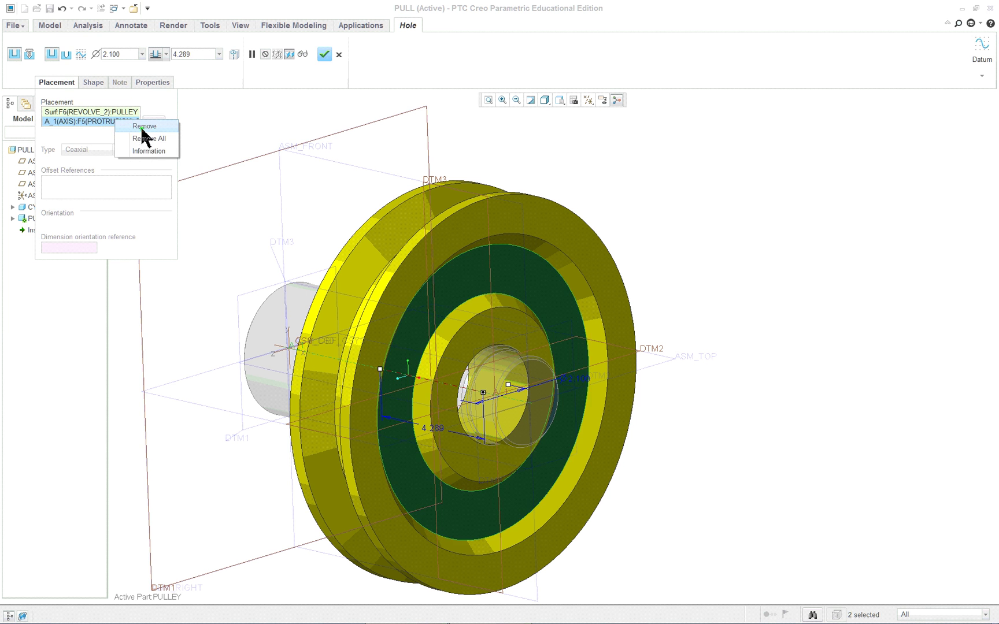
click(141, 139)
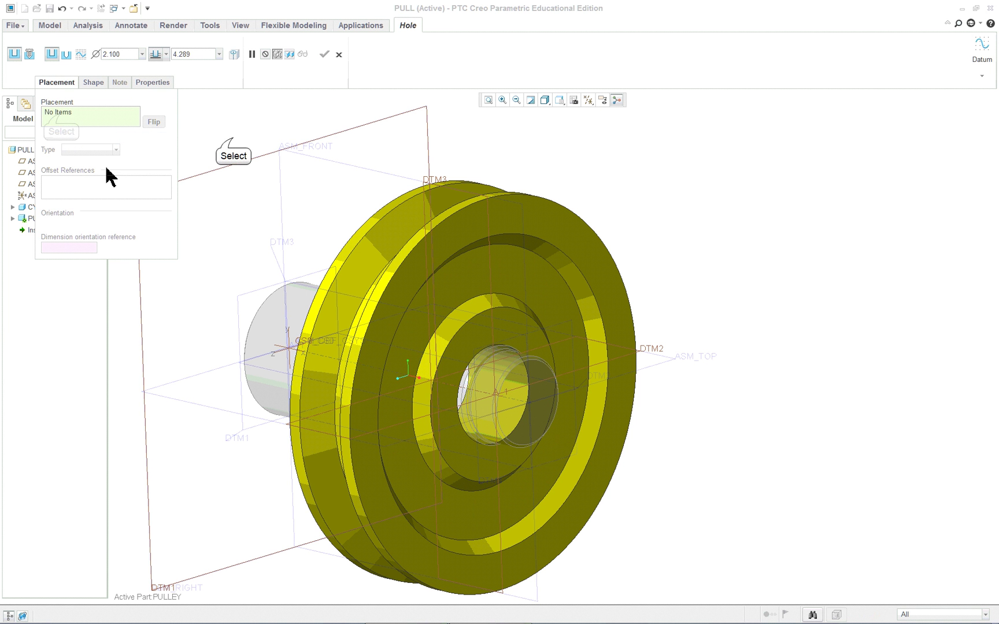
Step: Place the hole on the recess's flat annular face with Diameter placement, using central axis A_1 as the offset reference
click(61, 111)
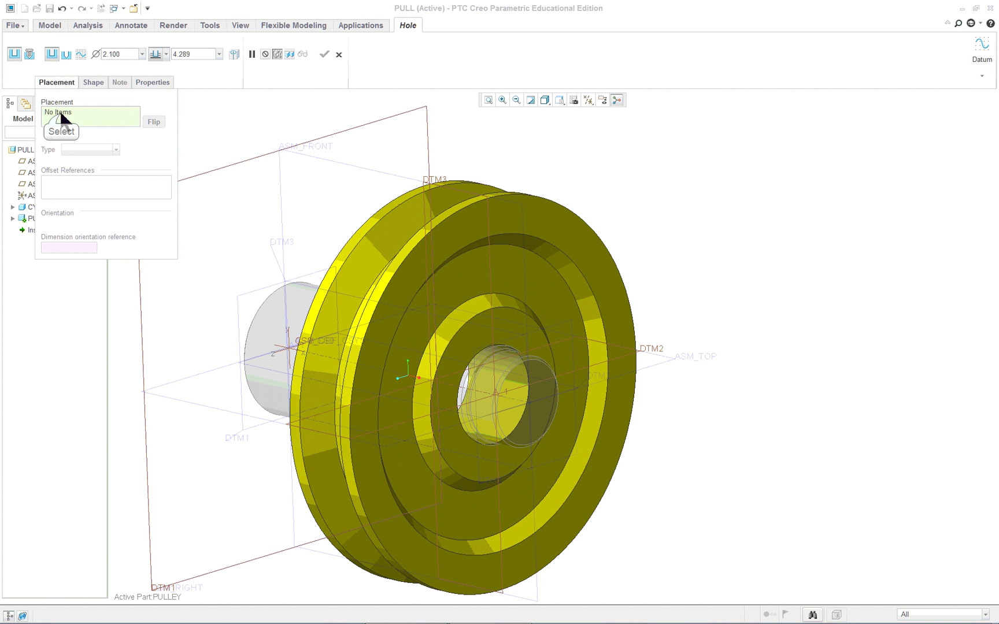
click(534, 280)
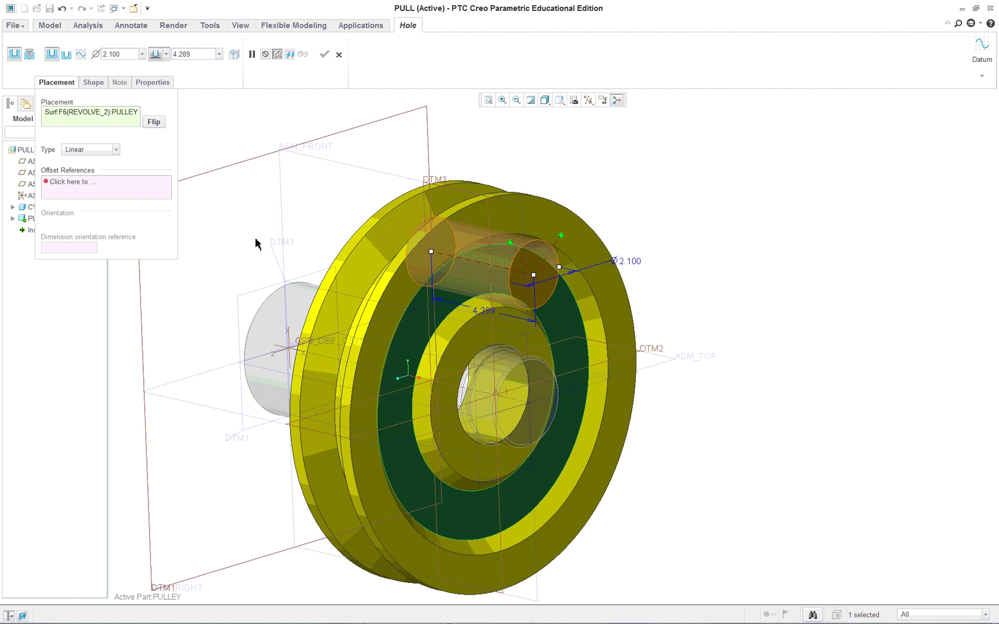
click(77, 184)
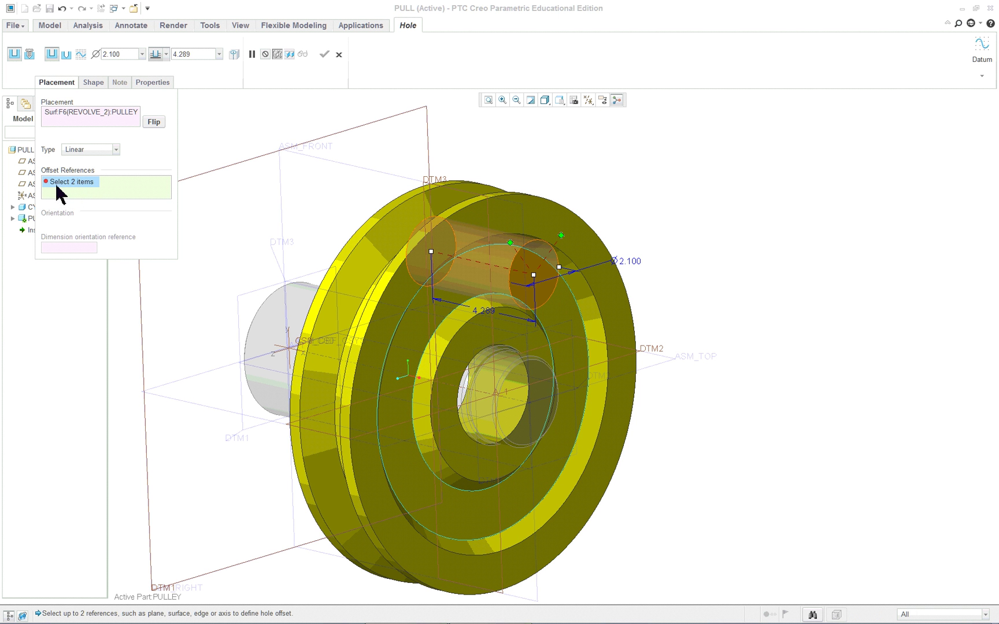
click(477, 392)
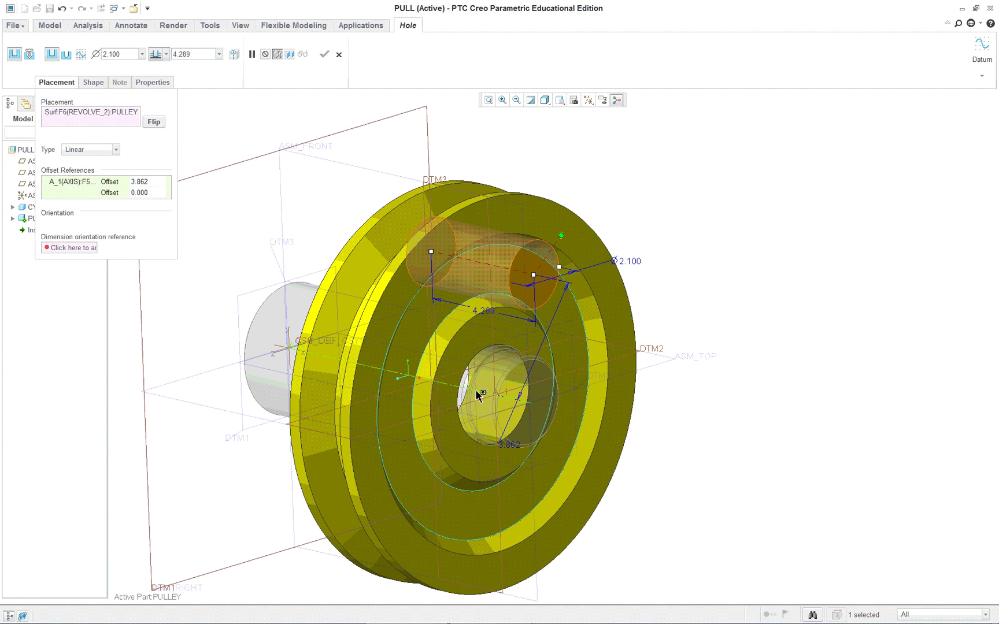
click(114, 151)
click(77, 183)
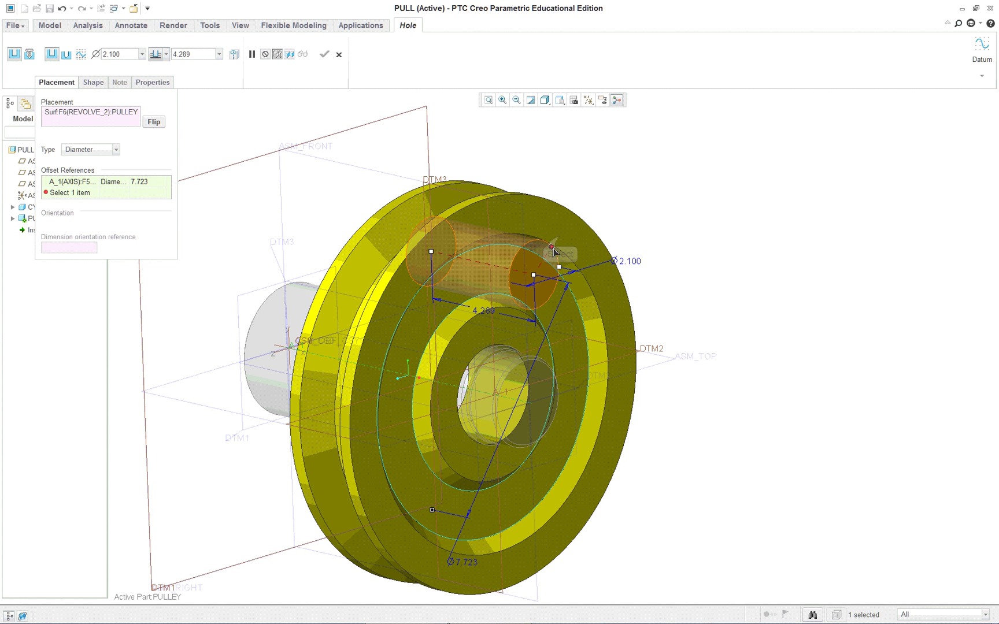
Step: Add datum plane DTM2 as the hole's second offset reference to define its angle
mouse_move(642, 381)
middle_down()
mouse_move(613, 359)
mouse_move(584, 359)
mouse_move(637, 370)
mouse_move(634, 378)
middle_up()
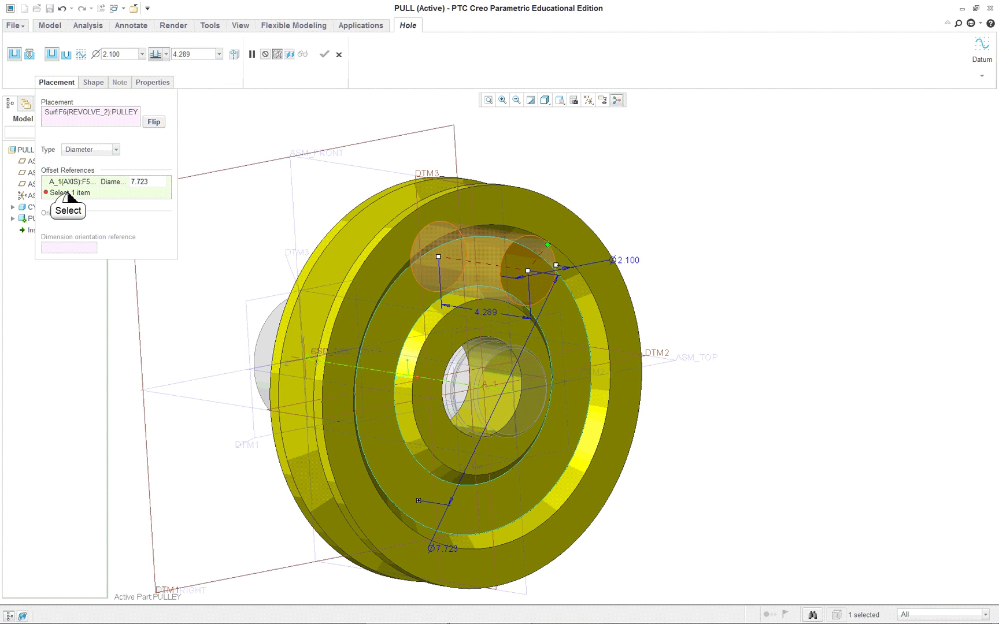
click(68, 194)
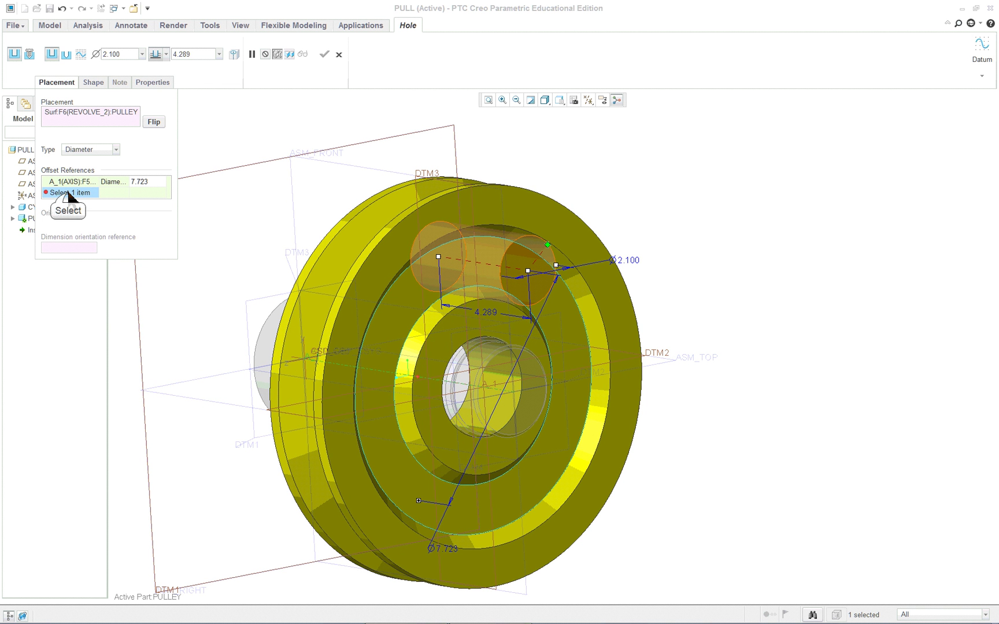
click(656, 353)
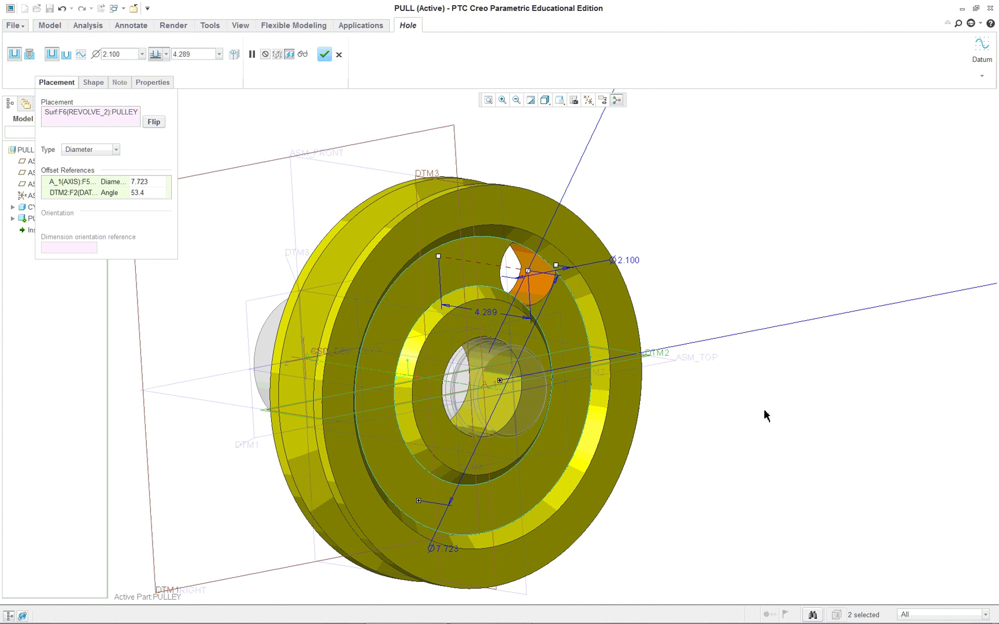
Step: Shrink the hole freehand to about 1.03 in diameter and shift it inward to a placement diameter of about 7.37
scroll(760, 428, up, 2)
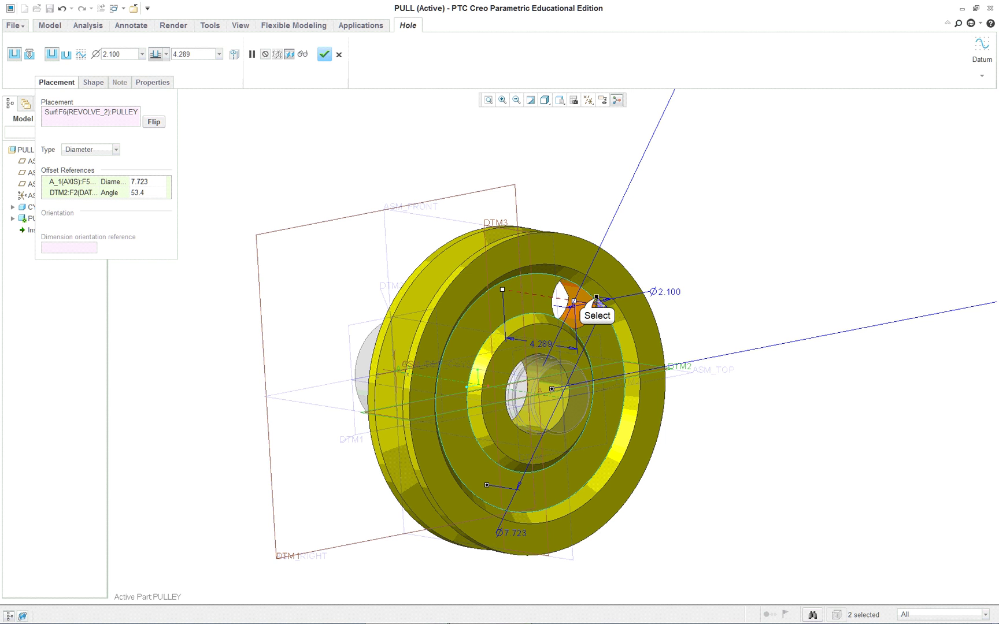
drag(597, 302, 574, 308)
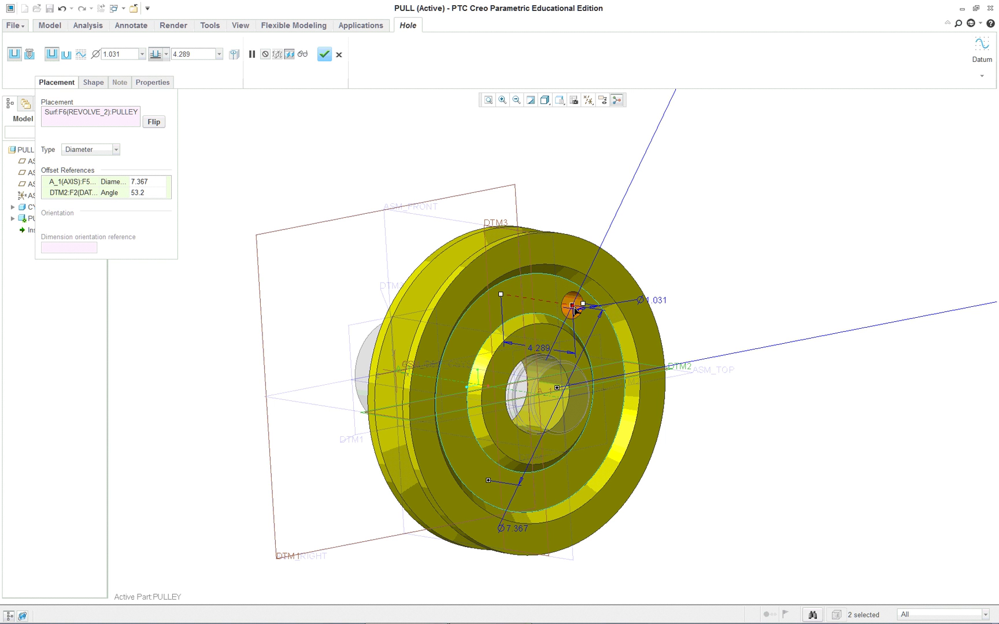
mouse_move(726, 405)
middle_down()
mouse_move(705, 411)
mouse_move(733, 410)
middle_up()
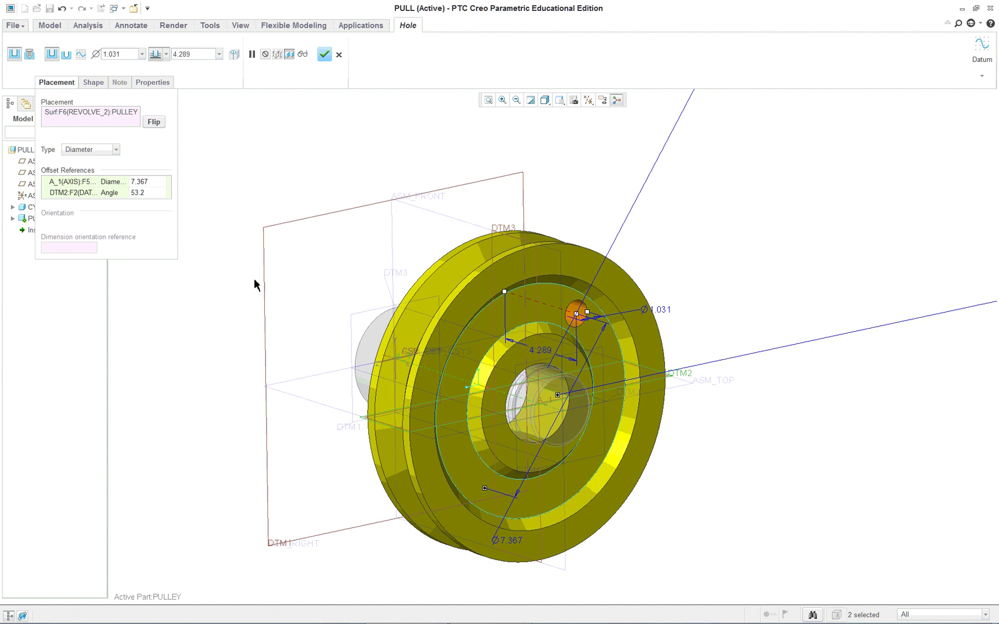
Step: Set the hole's placement diameter about the axis to 7 and its angle from DTM2 to 0
click(149, 182)
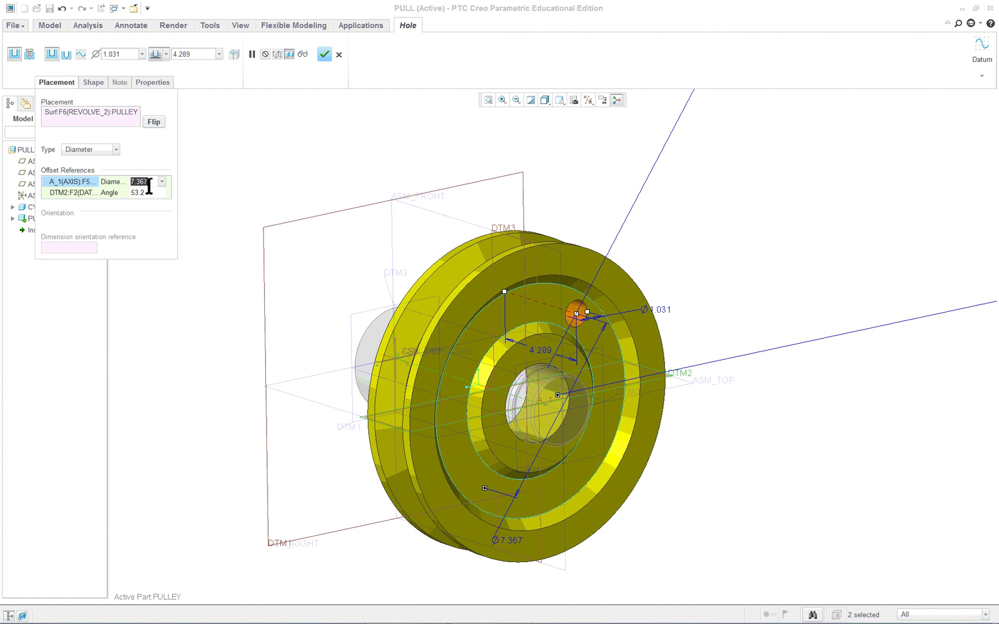
text(7)
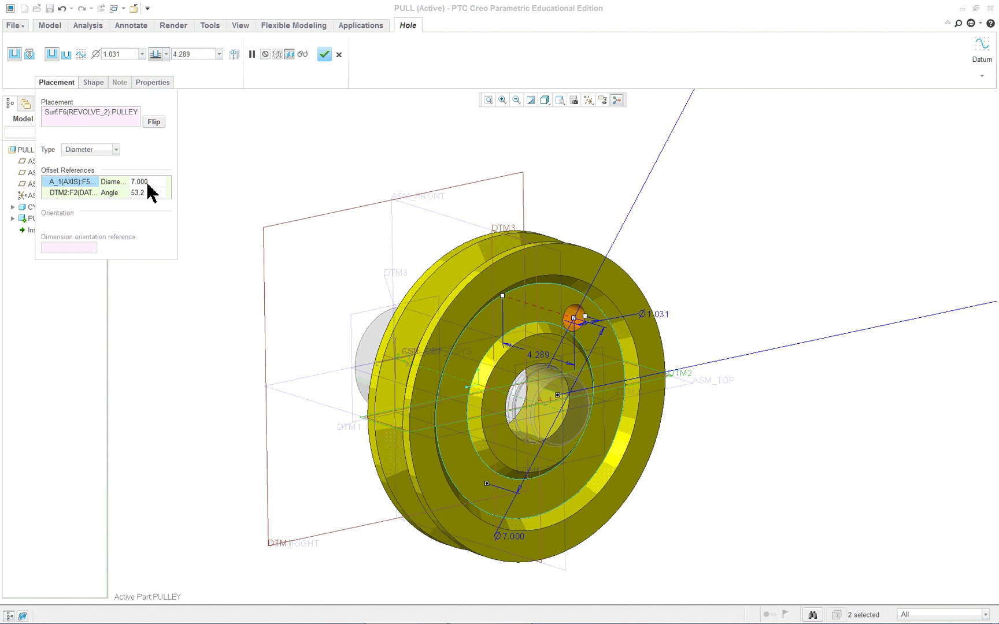
click(141, 193)
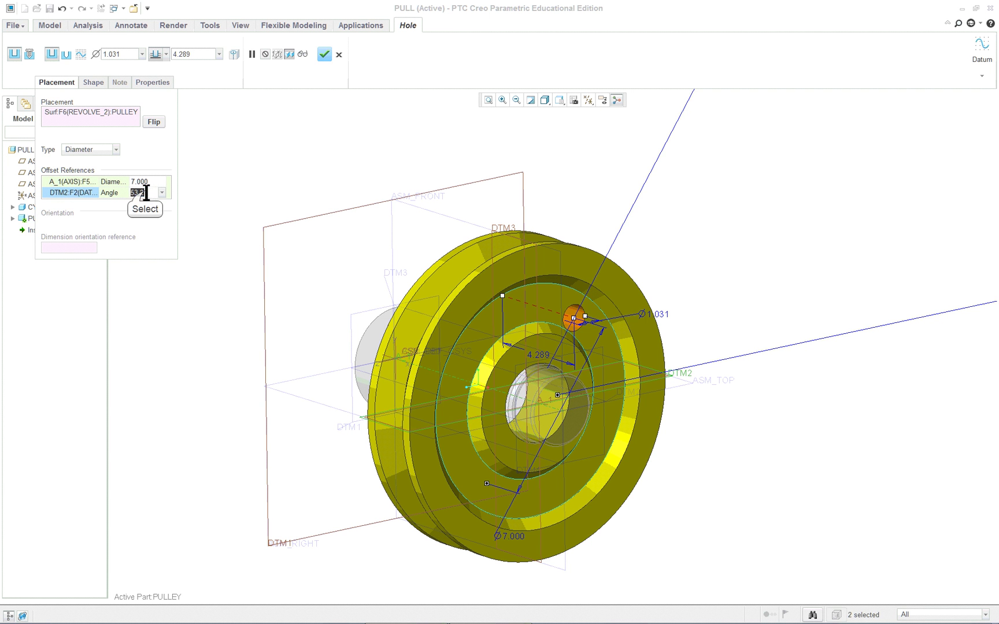
text(0)
key(Return)
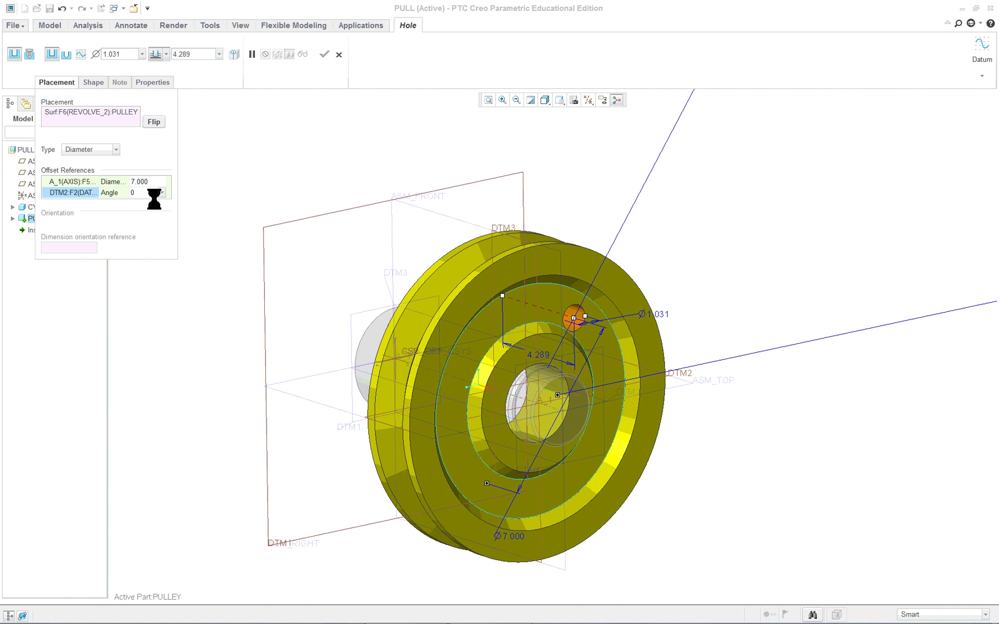
Step: Set the hole's own diameter to 1
click(128, 57)
text(1)
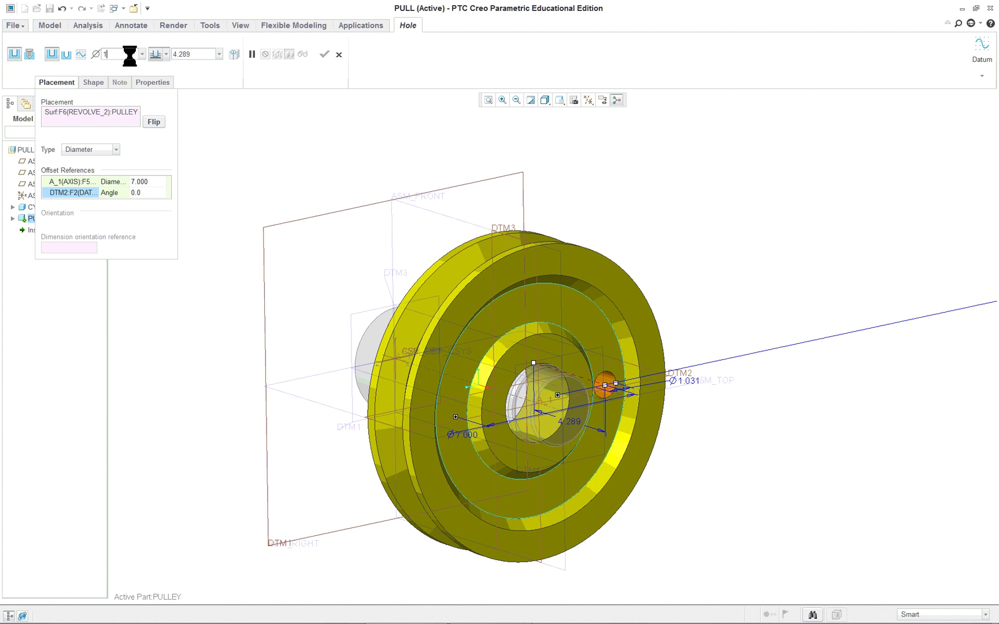
middle_drag(563, 427, 523, 422)
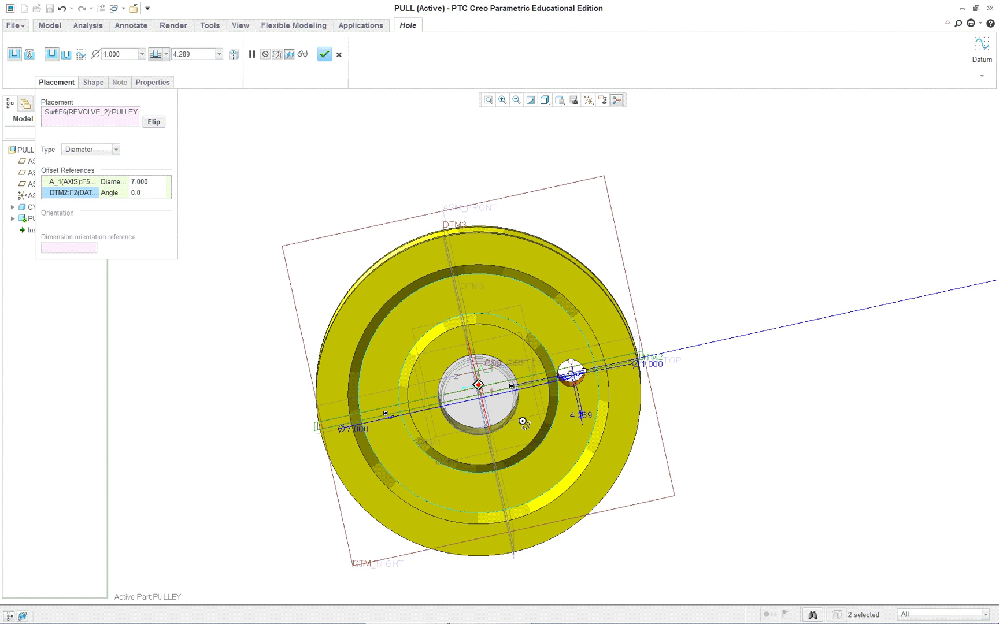
Step: Set the hole's placement diameter about axis A_1 to 7.25
click(141, 182)
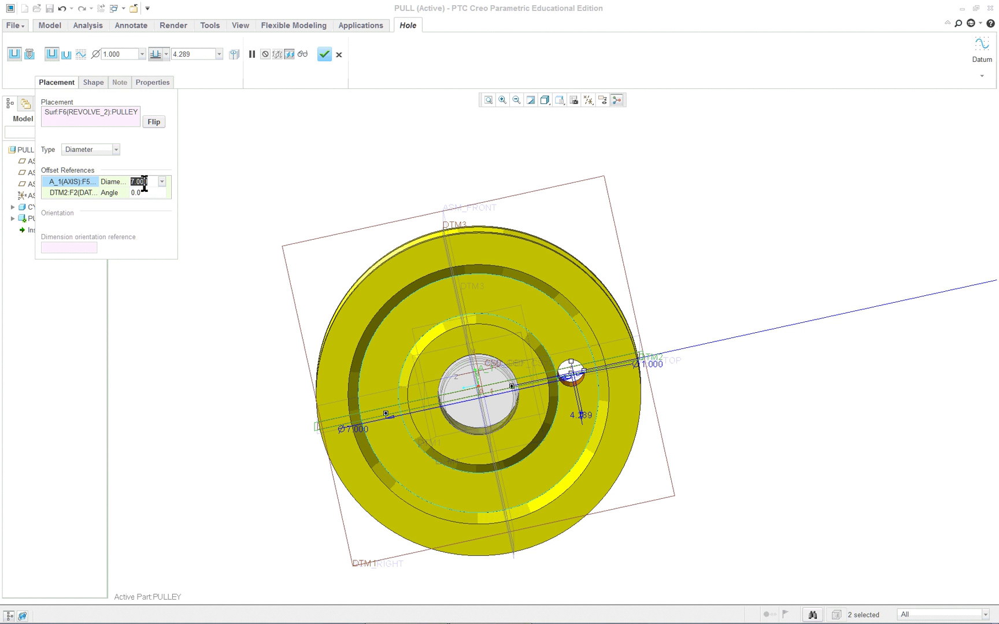
text(7.)
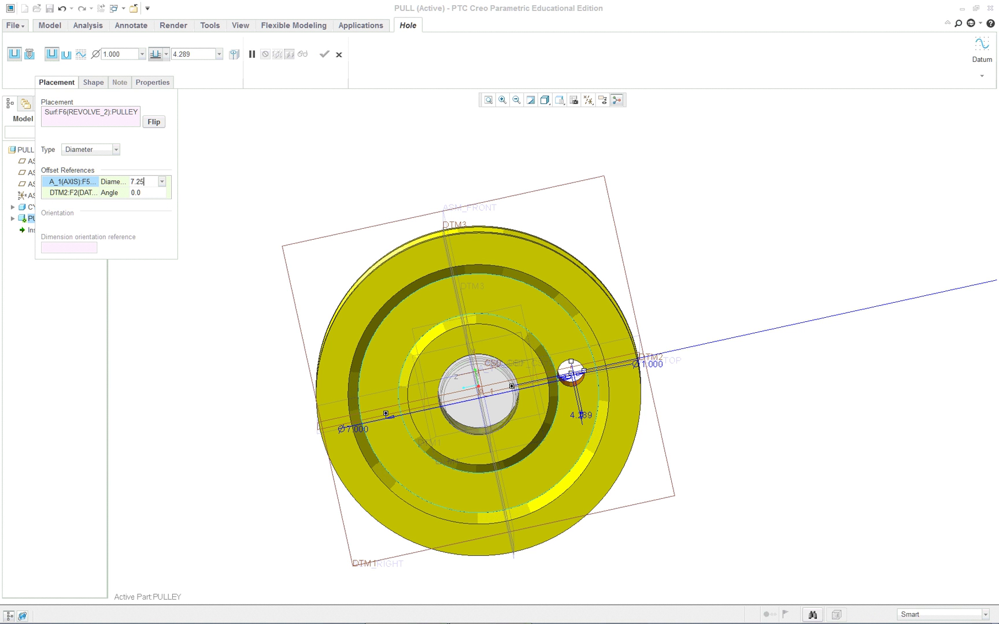
text(25)
key(Return)
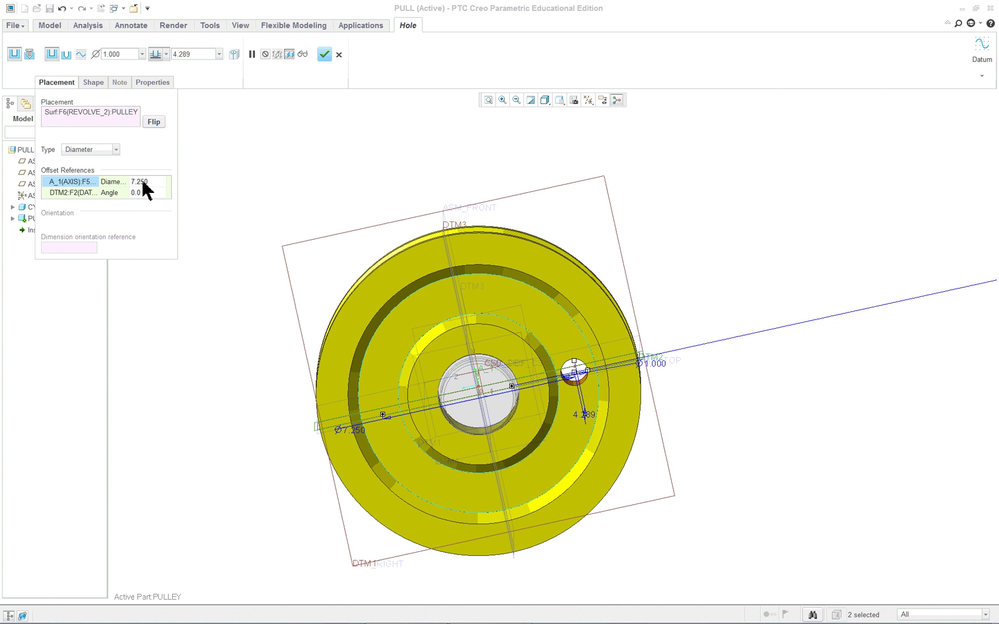
middle_drag(436, 437, 503, 445)
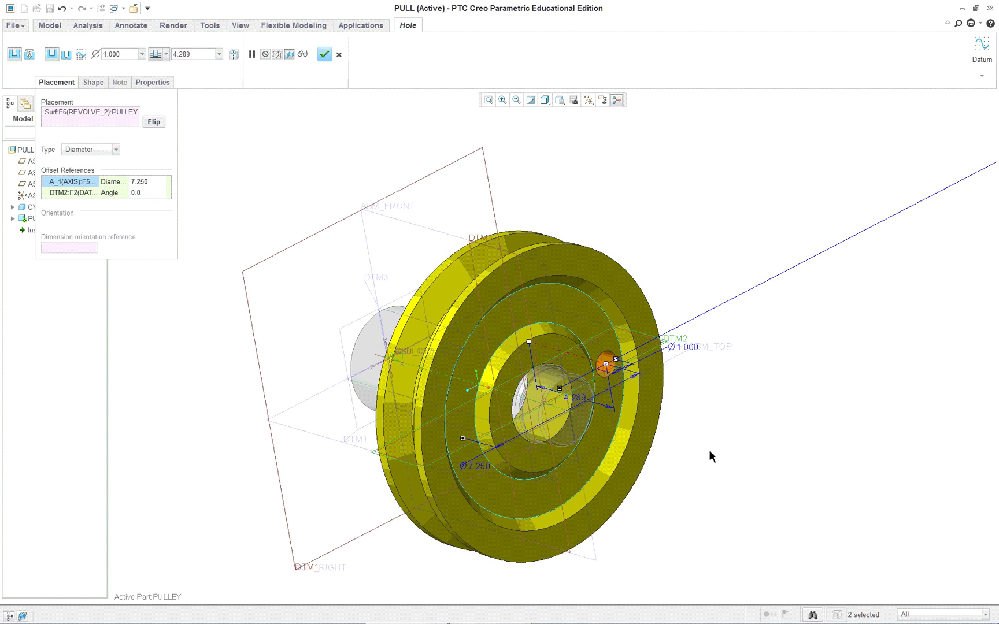
scroll(702, 448, up, 5)
scroll(693, 437, down, 3)
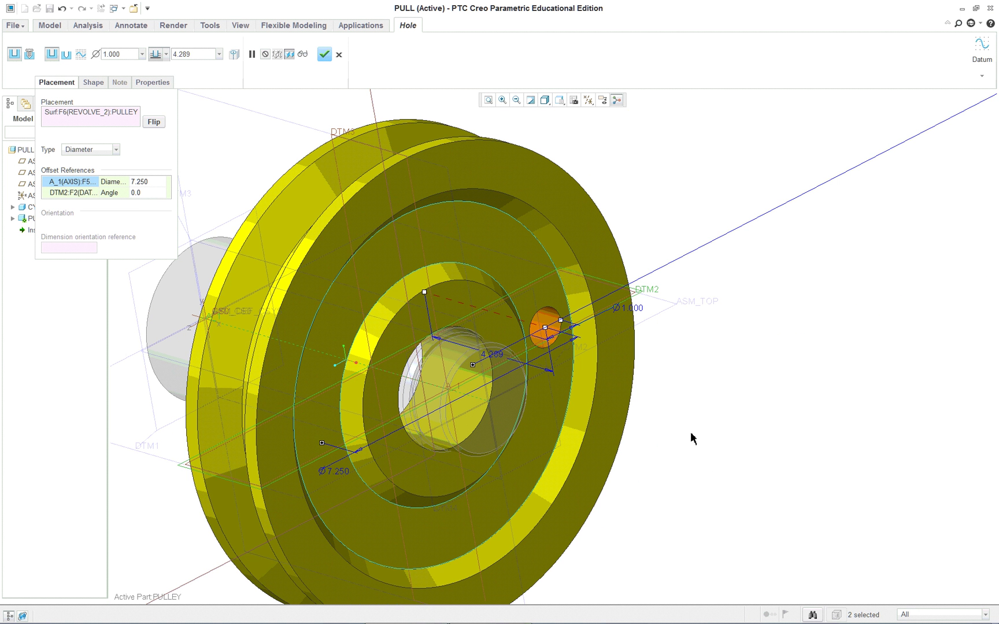
Step: Complete the 1 in diameter hole in the pulley's web
double_click(76, 155)
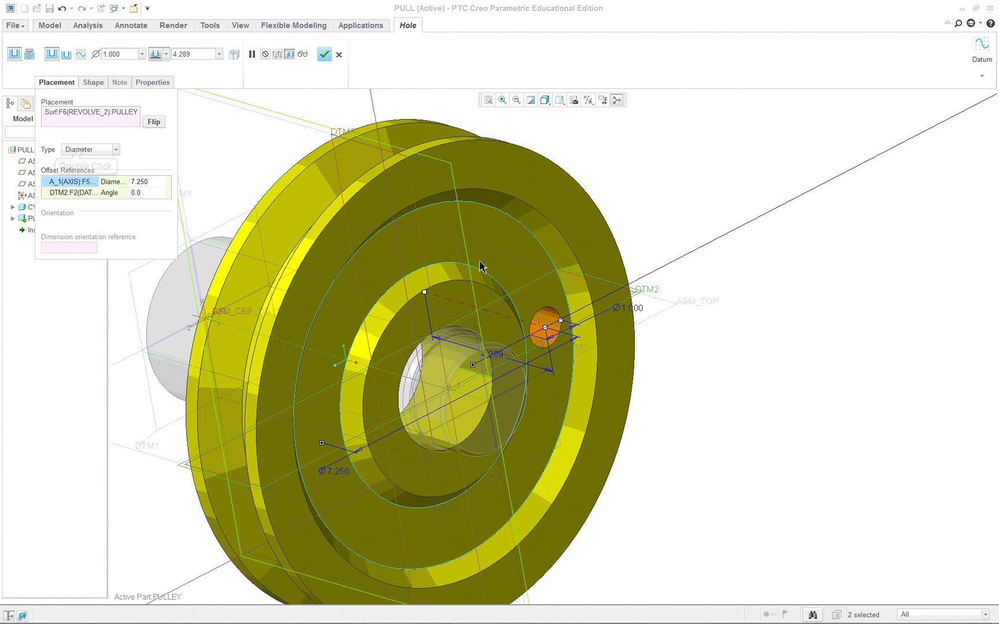
right_click(711, 345)
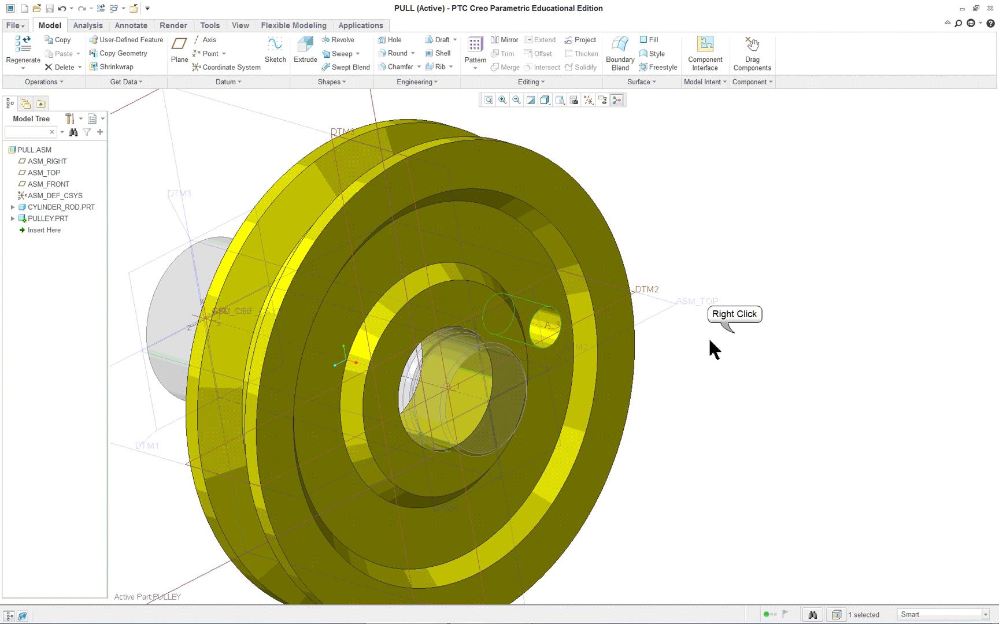
Step: Pattern the web hole about the pulley's central axis with 4 members spaced 90 degrees apart
right_click(736, 336)
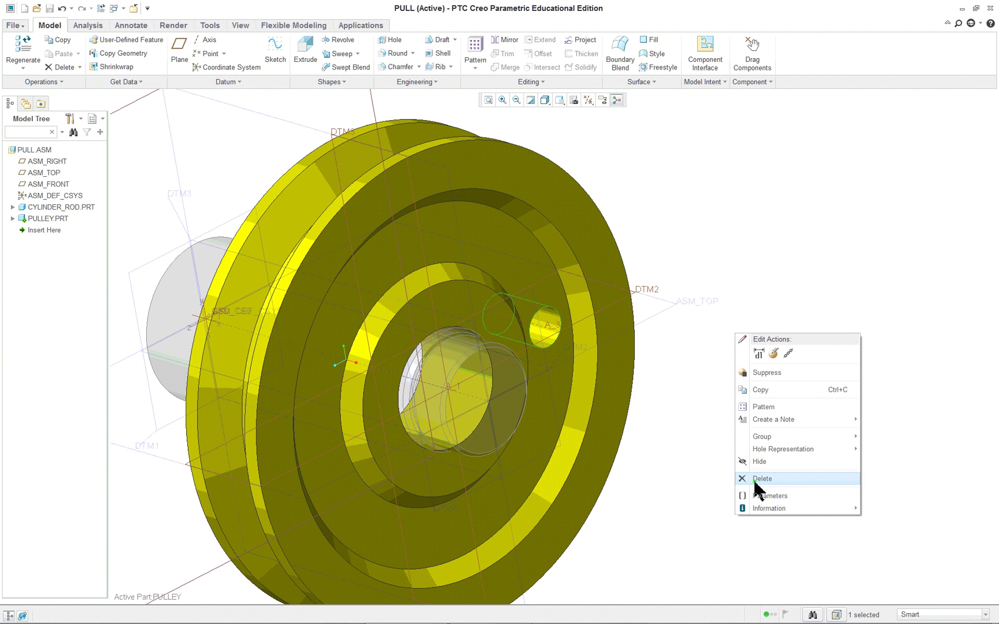
click(768, 407)
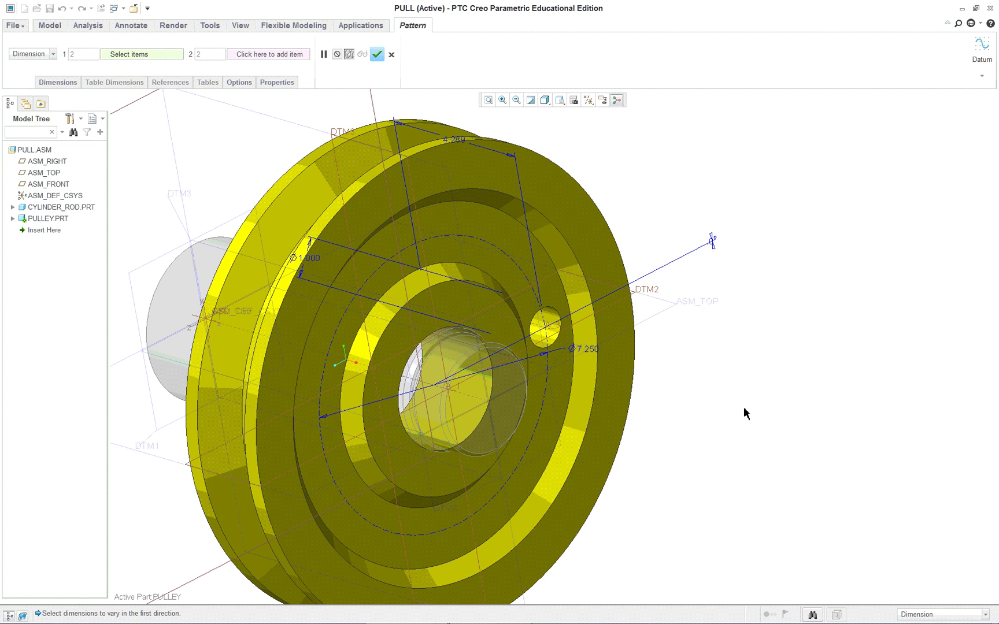
scroll(171, 173, up, 3)
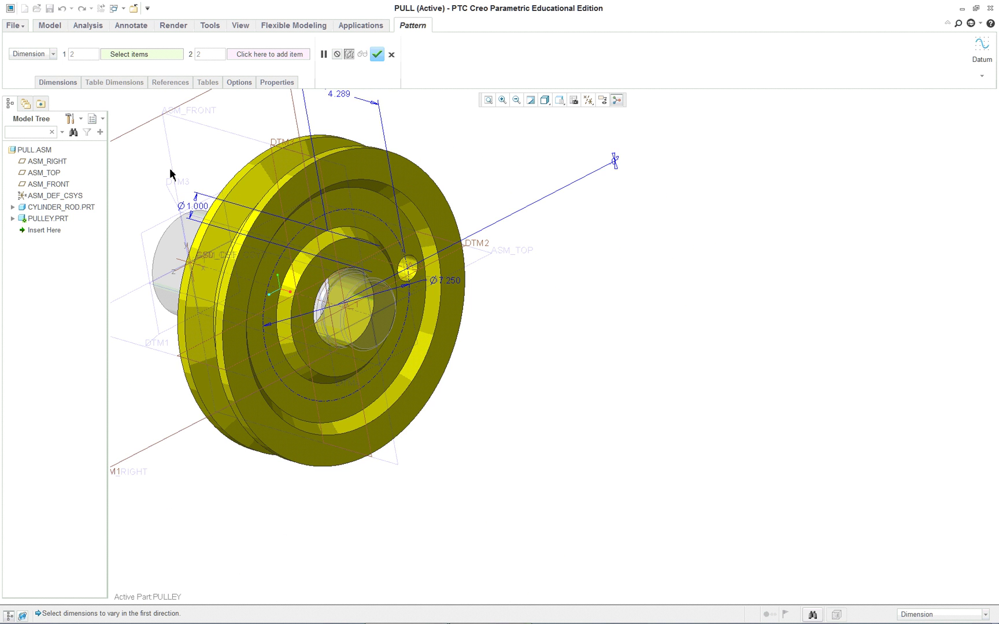
scroll(171, 174, down, 2)
scroll(175, 177, up, 4)
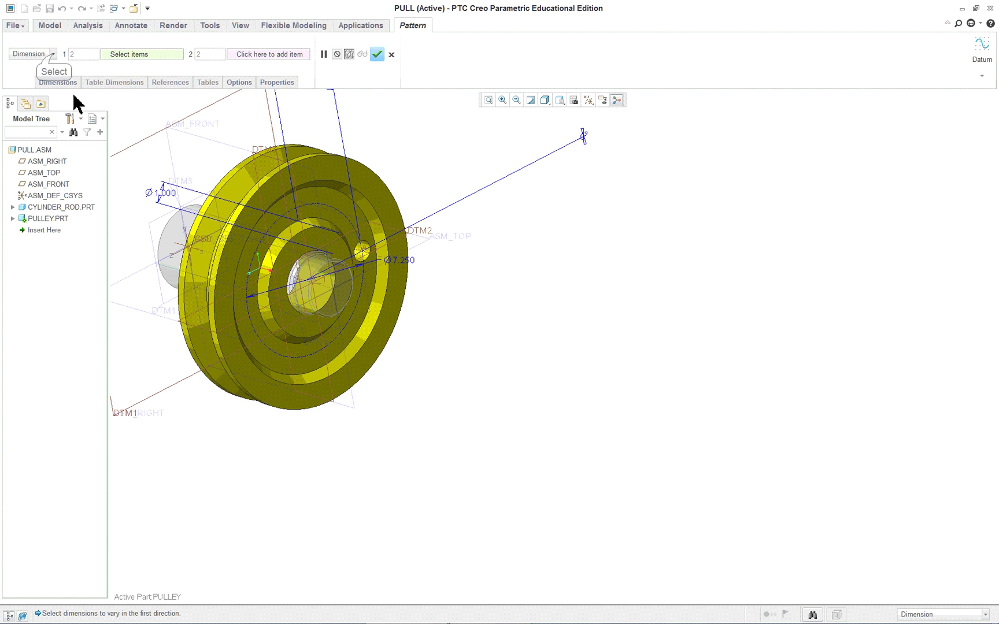
click(53, 54)
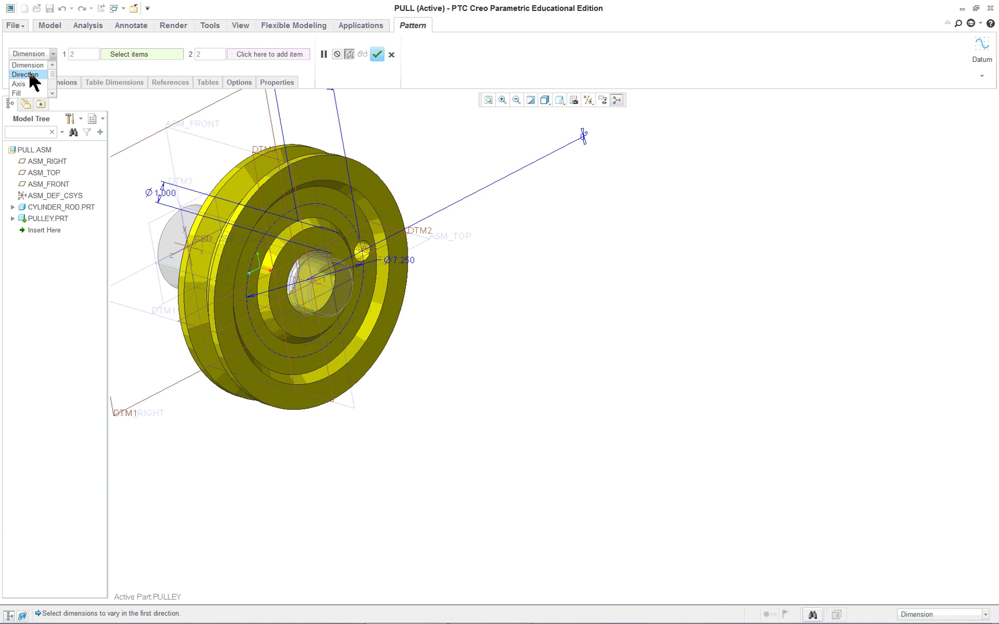
click(20, 84)
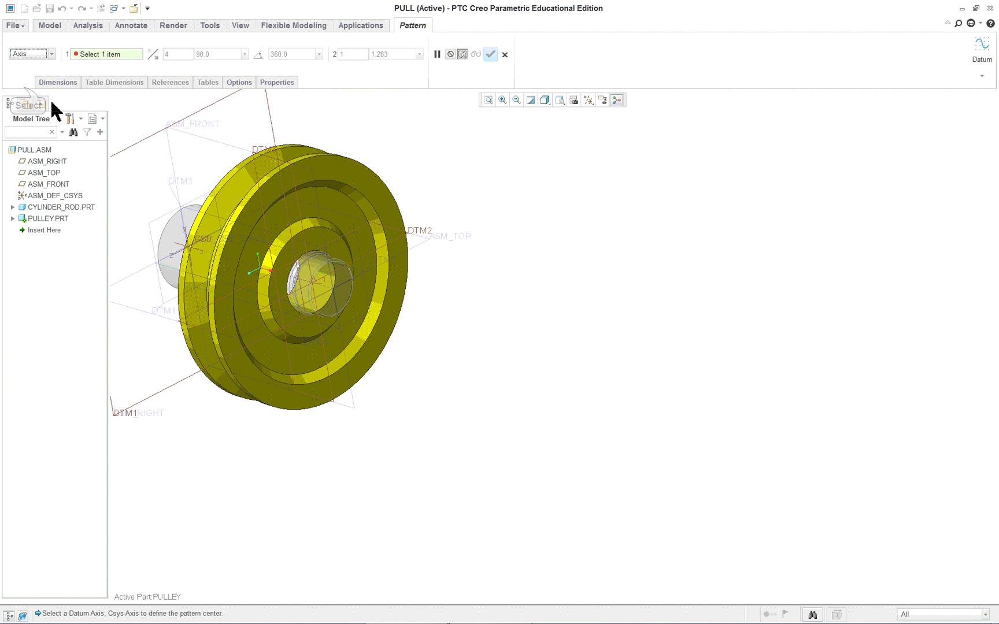
scroll(245, 200, up, 2)
scroll(194, 185, down, 4)
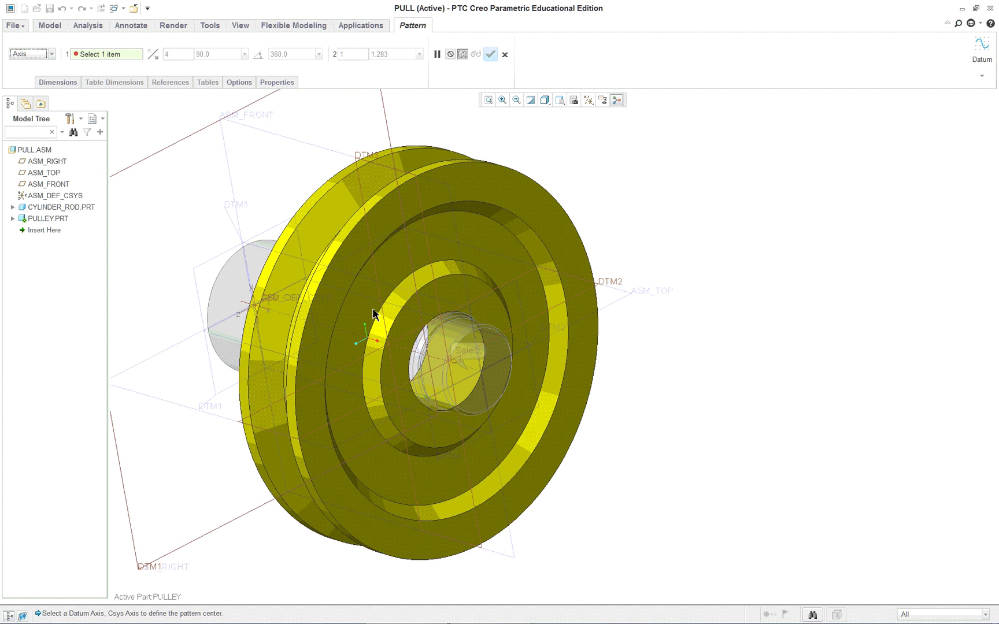
click(469, 375)
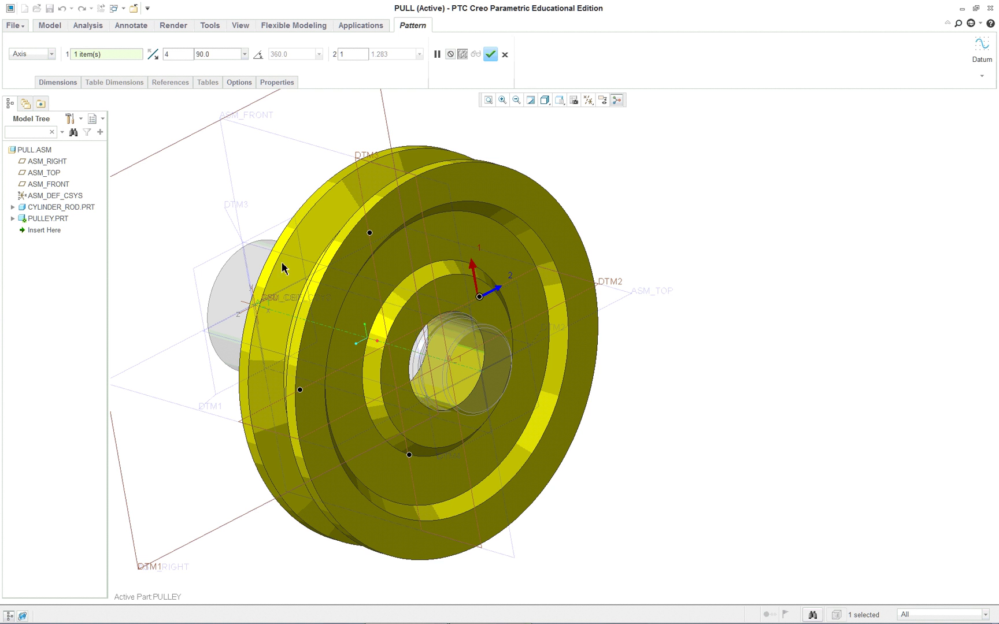
mouse_move(527, 439)
middle_down()
mouse_move(486, 415)
mouse_move(499, 414)
mouse_move(507, 438)
middle_up()
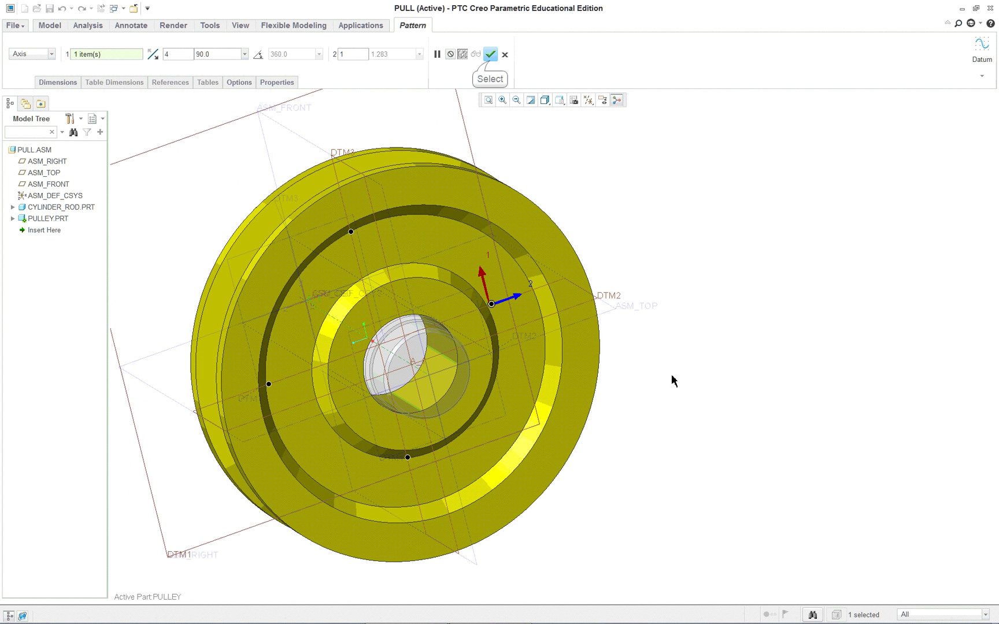
click(491, 54)
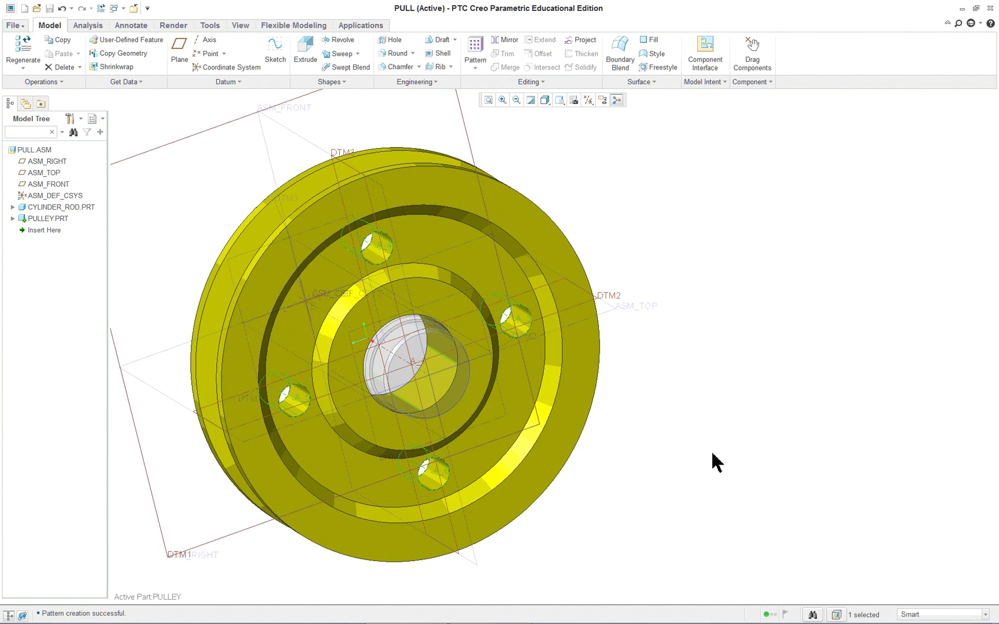
Step: Inspect the patterned holes, look at the pulley assembly figure in the Lesson 21 PDF in Adobe Acrobat, and return to Creo
mouse_move(713, 461)
middle_down()
mouse_move(775, 428)
mouse_move(684, 441)
middle_up()
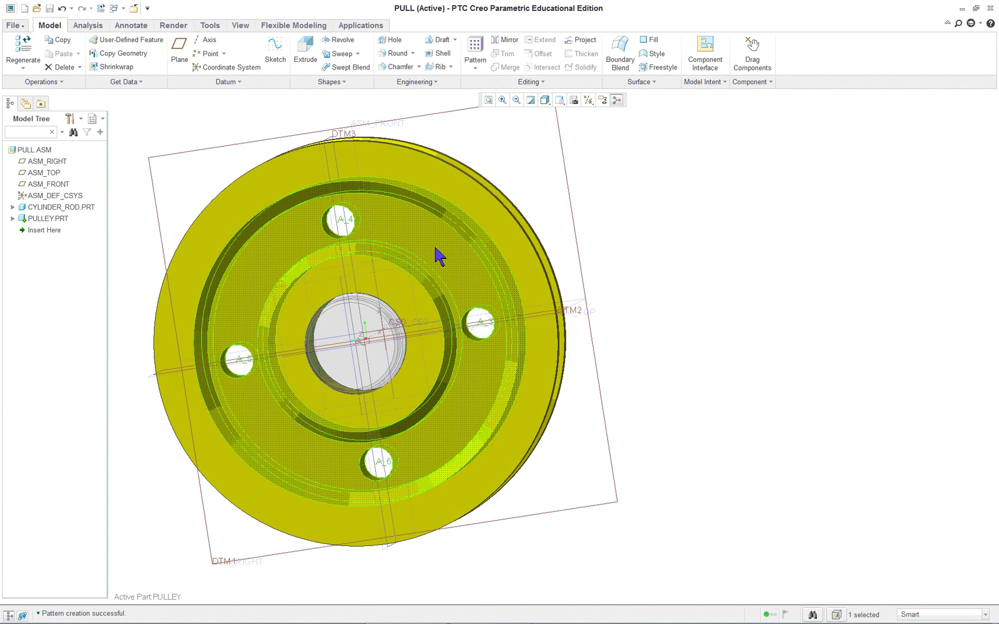
middle_drag(682, 350, 733, 371)
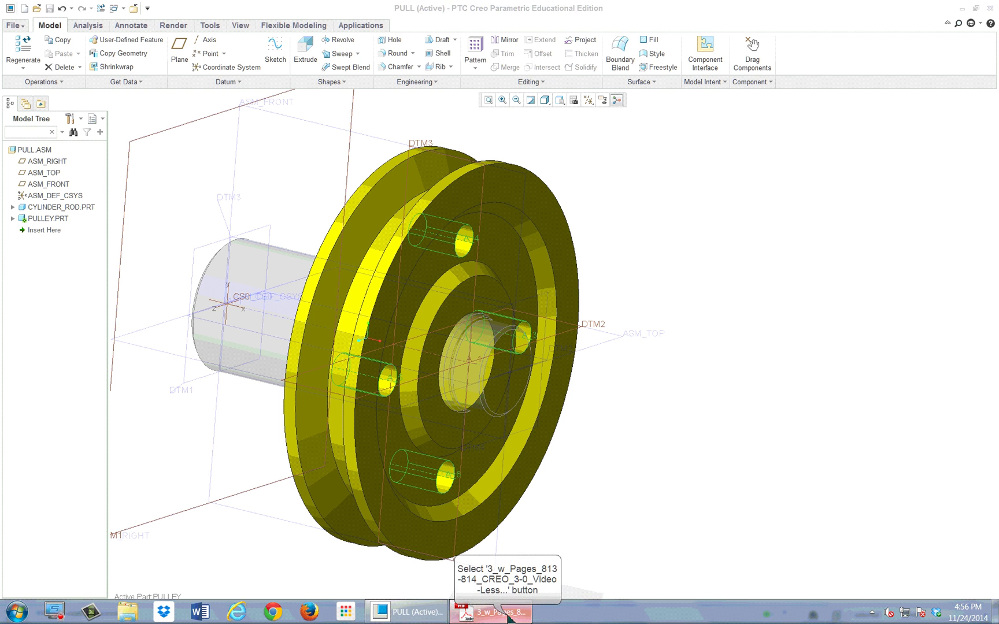
click(490, 613)
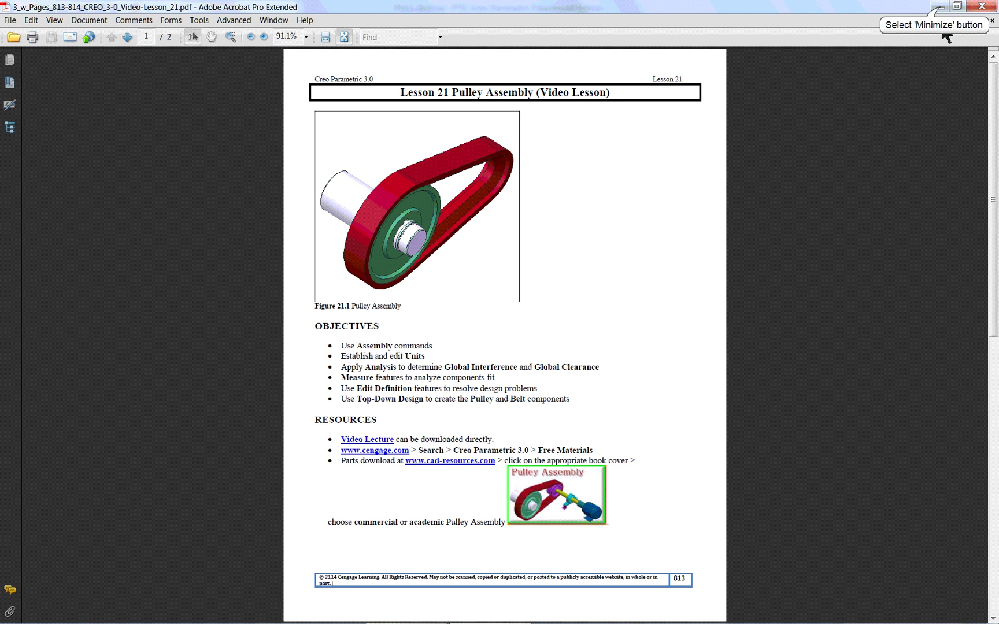
click(939, 7)
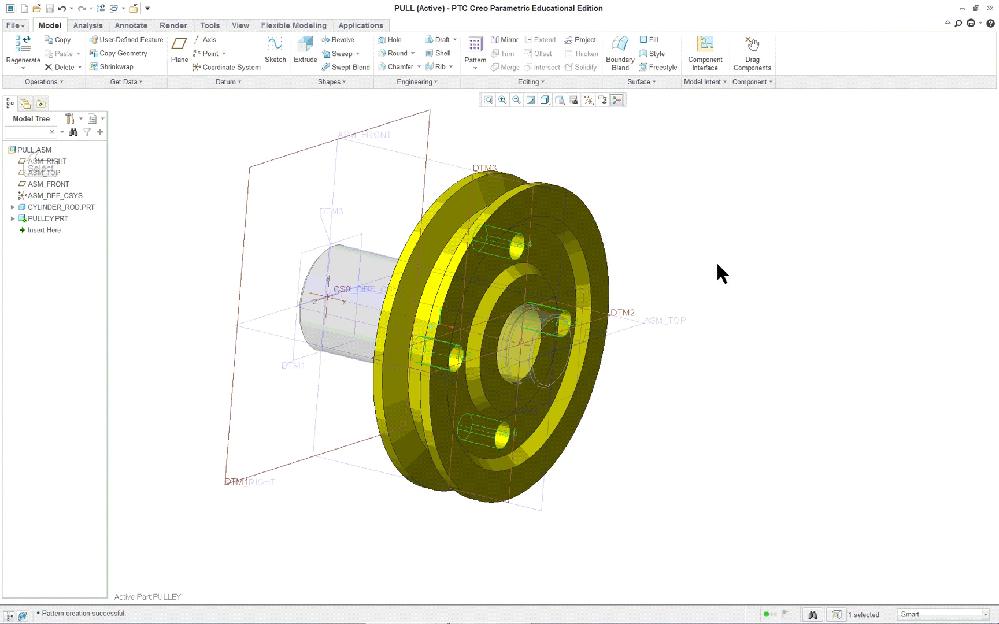
Step: Activate the top-level assembly PULL.ASM
right_click(35, 150)
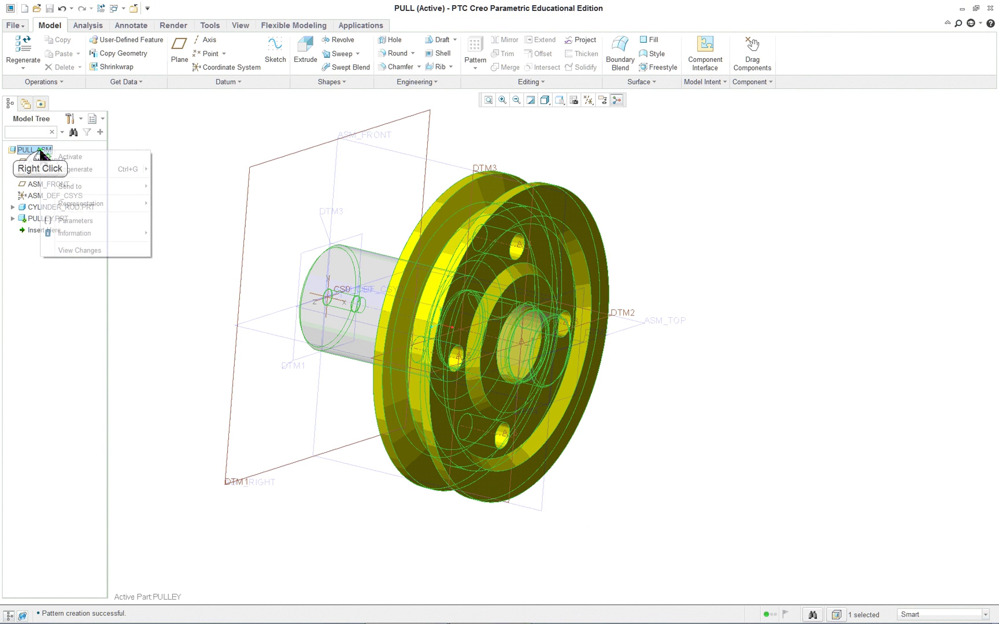
click(69, 157)
scroll(520, 299, up, 2)
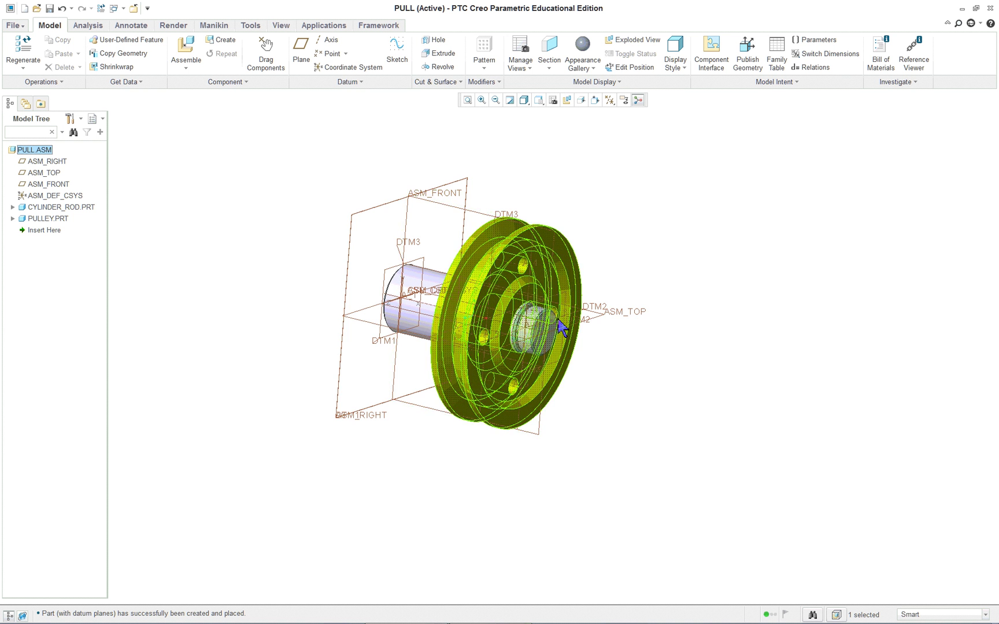
mouse_move(559, 329)
middle_down()
mouse_move(579, 325)
mouse_move(555, 336)
mouse_move(565, 350)
middle_up()
scroll(613, 332, down, 2)
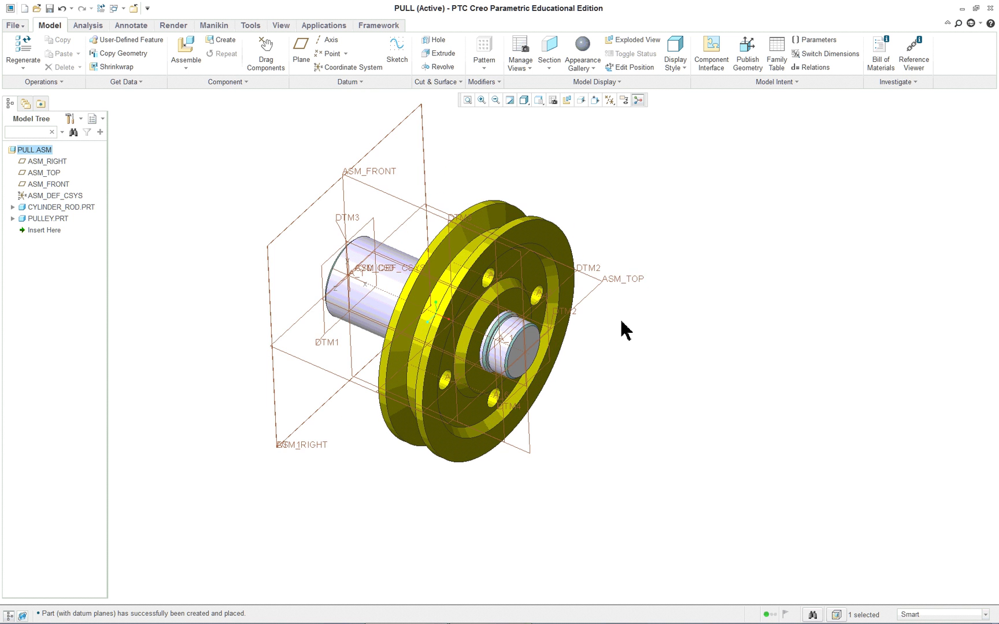
shift+middle_drag(614, 254, 763, 278)
click(763, 278)
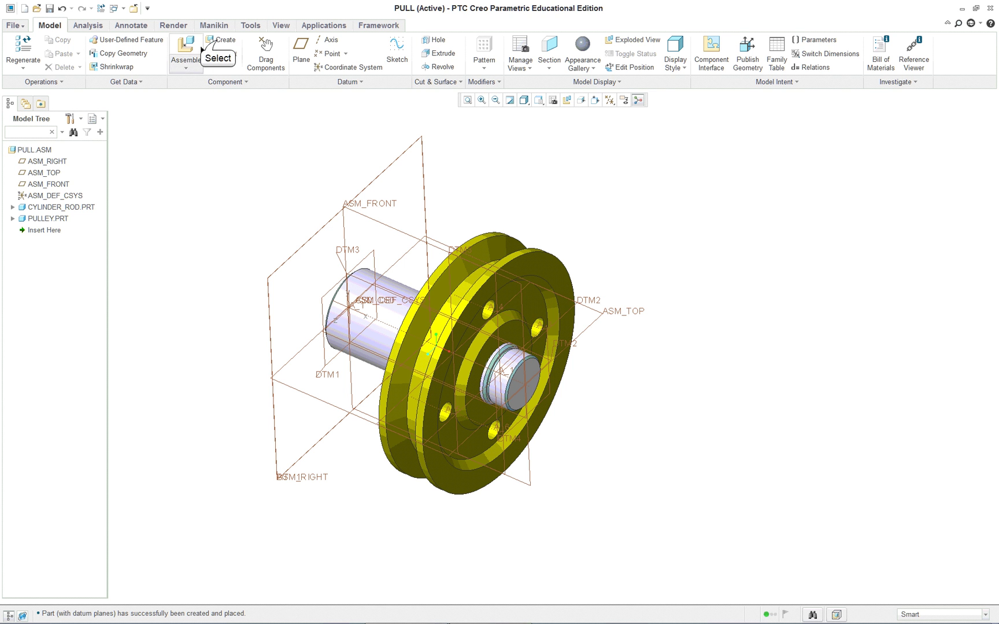
Step: Create a solid part named belt with default datums, aligning its coordinate system to the one at the assembly origin
click(221, 39)
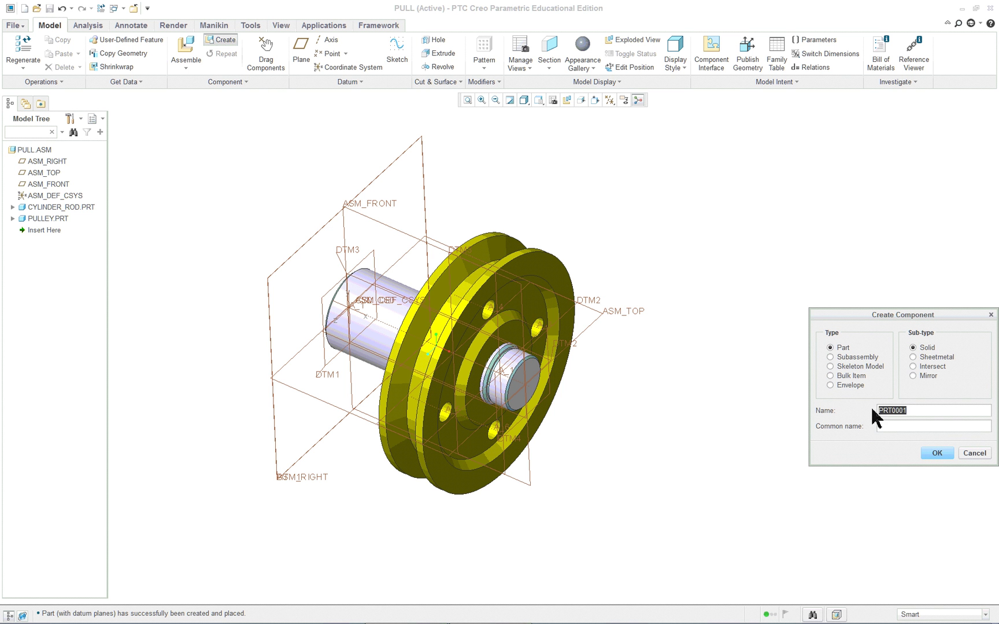
text(belt)
click(937, 453)
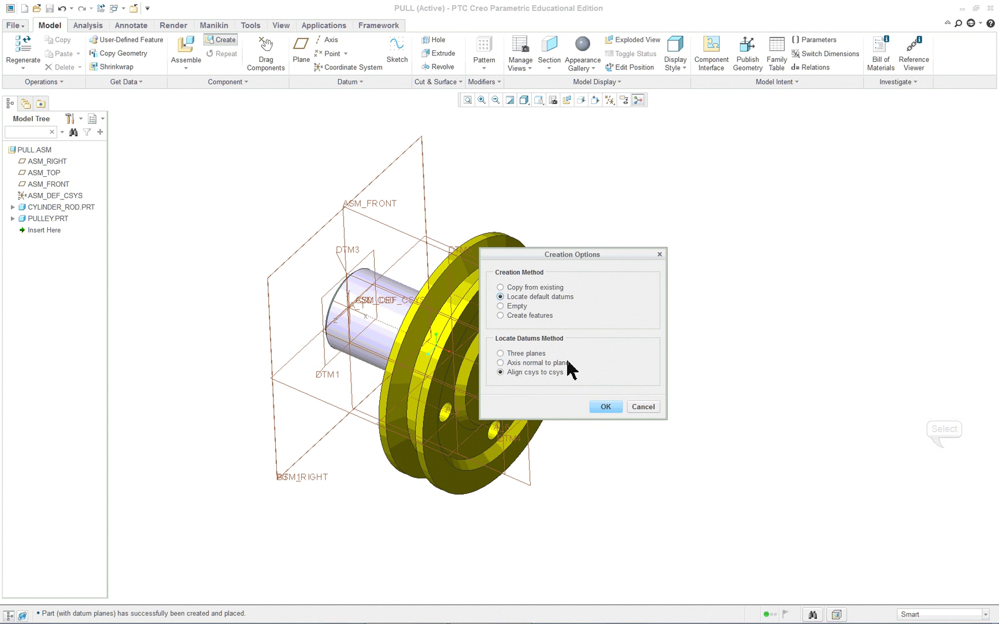
click(605, 407)
click(382, 301)
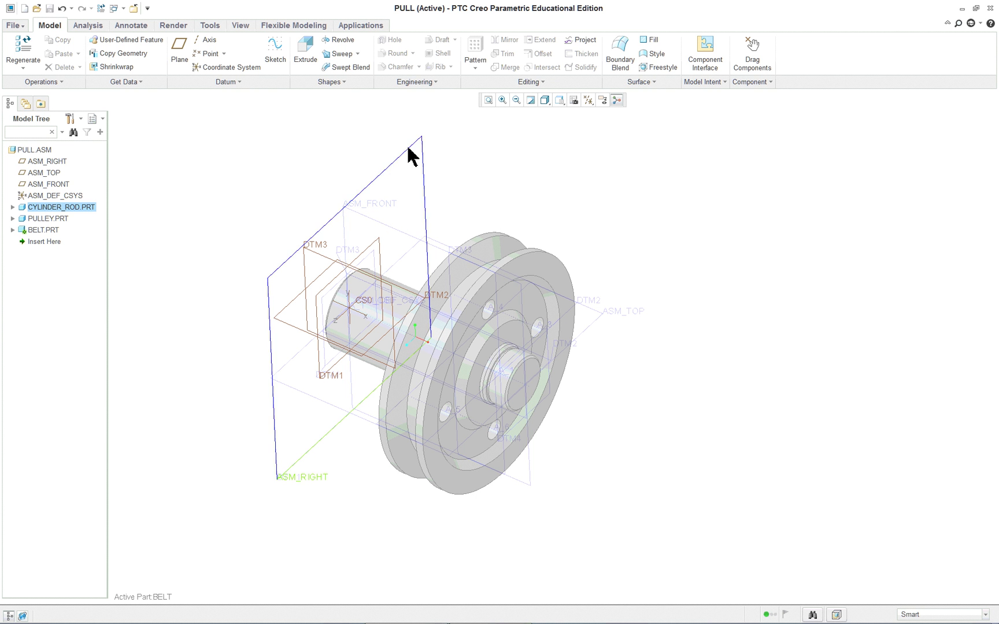
Step: Start a belt sketch on ASM_RIGHT with ASM_TOP facing top, and orient the view parallel to the sketch plane
click(275, 51)
click(382, 179)
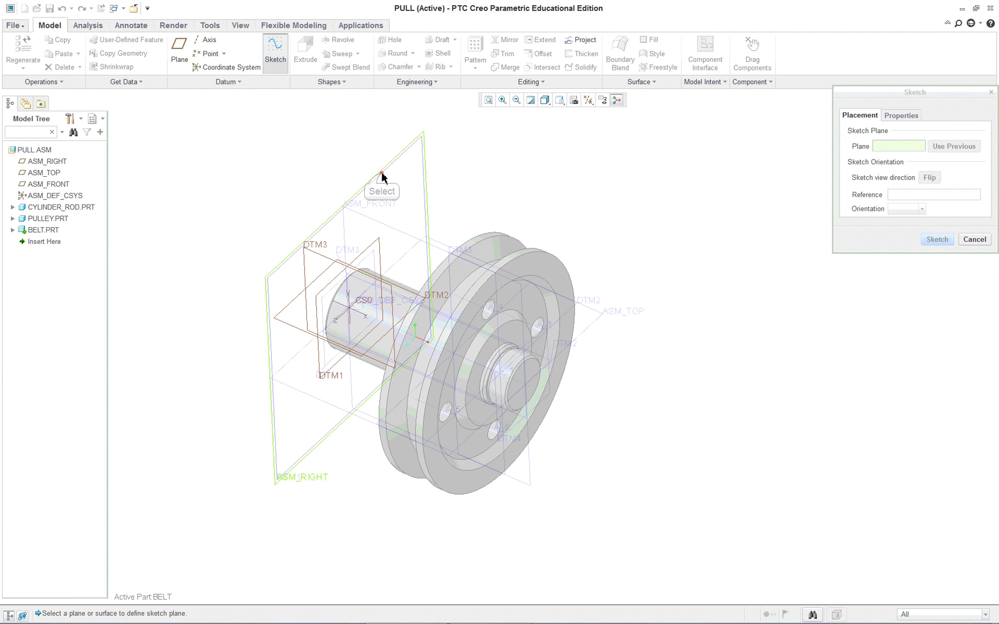
click(938, 239)
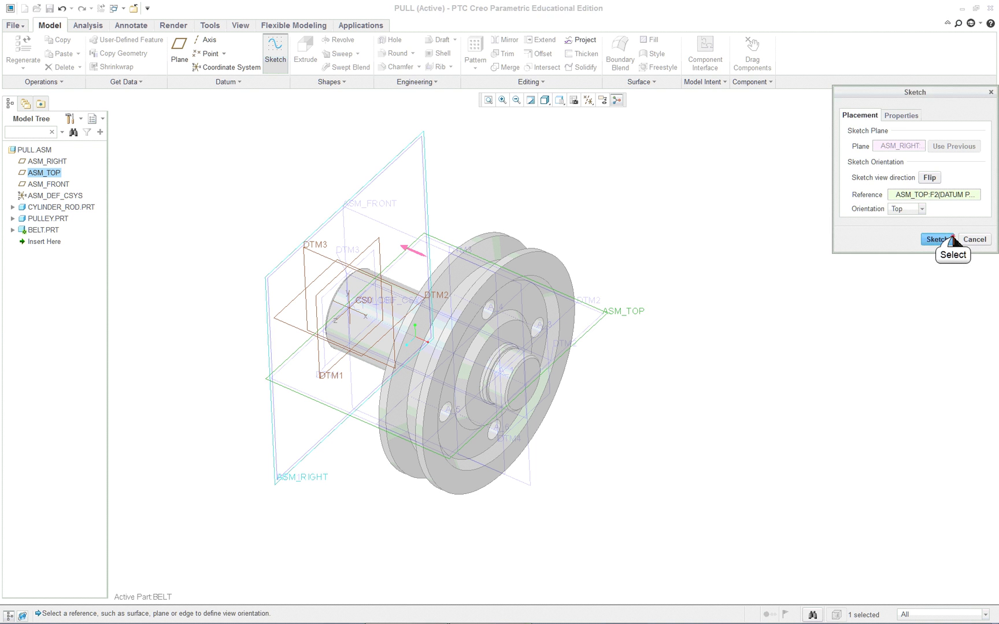
click(598, 102)
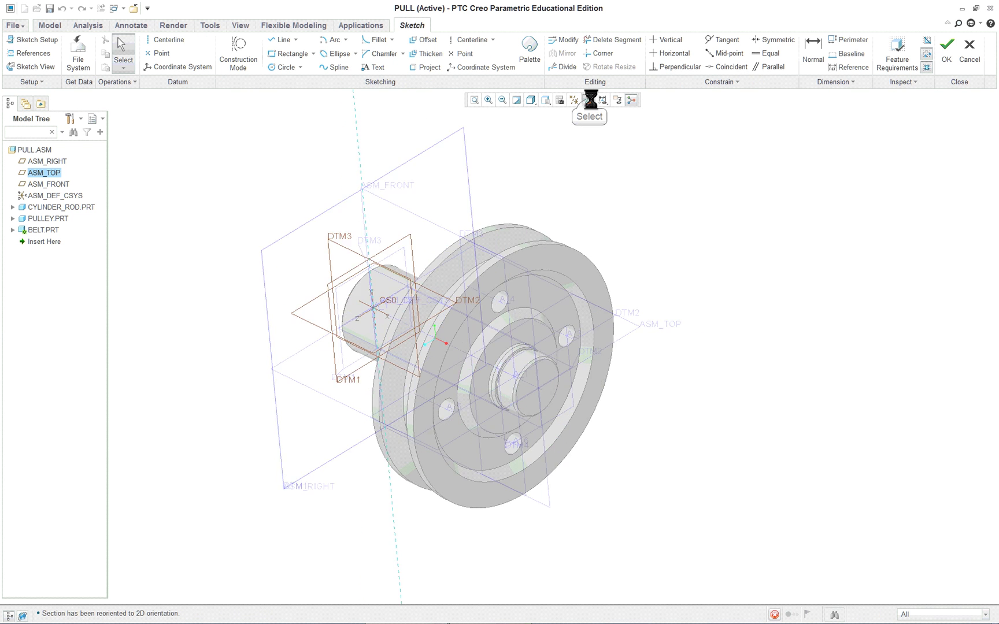
ctrl+middle_drag(798, 341, 604, 352)
ctrl+middle_drag(599, 397, 580, 292)
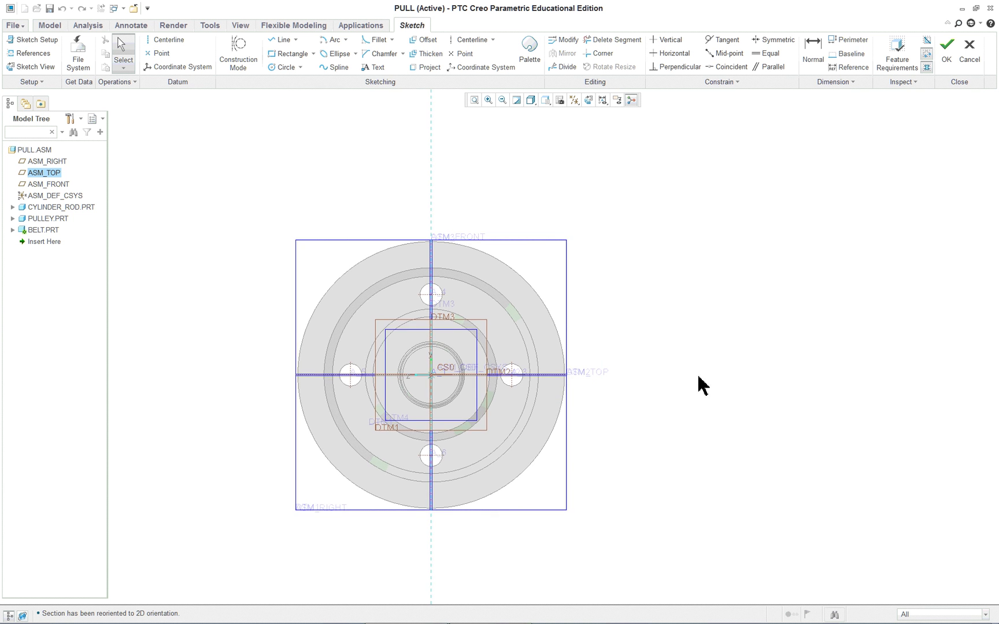
shift+middle_drag(698, 376, 591, 338)
Step: Add ASM_TOP and the pulley's outer rim surface as sketch references and solve them
right_click(558, 236)
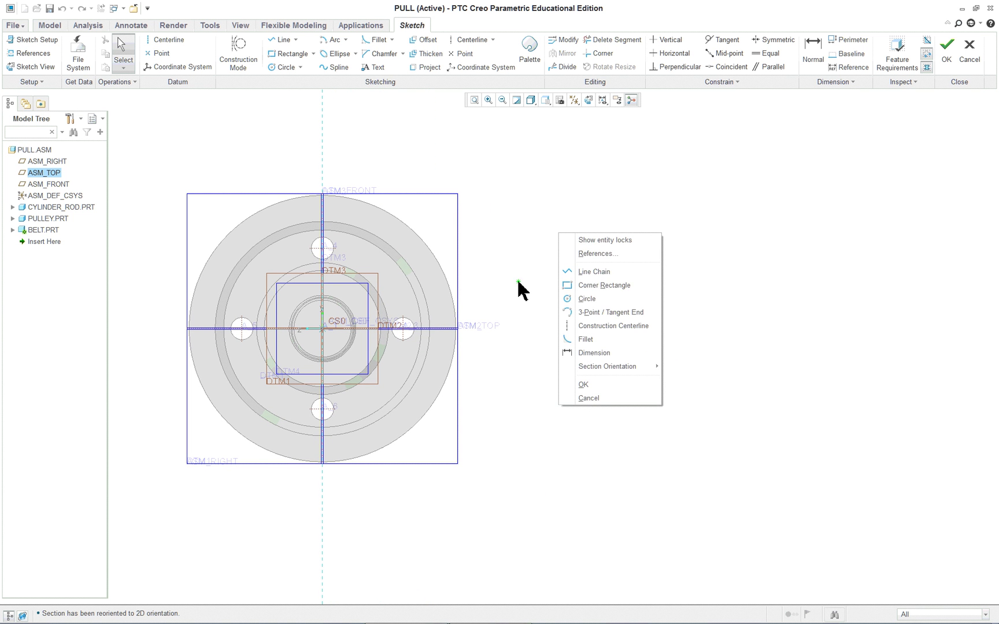
click(591, 253)
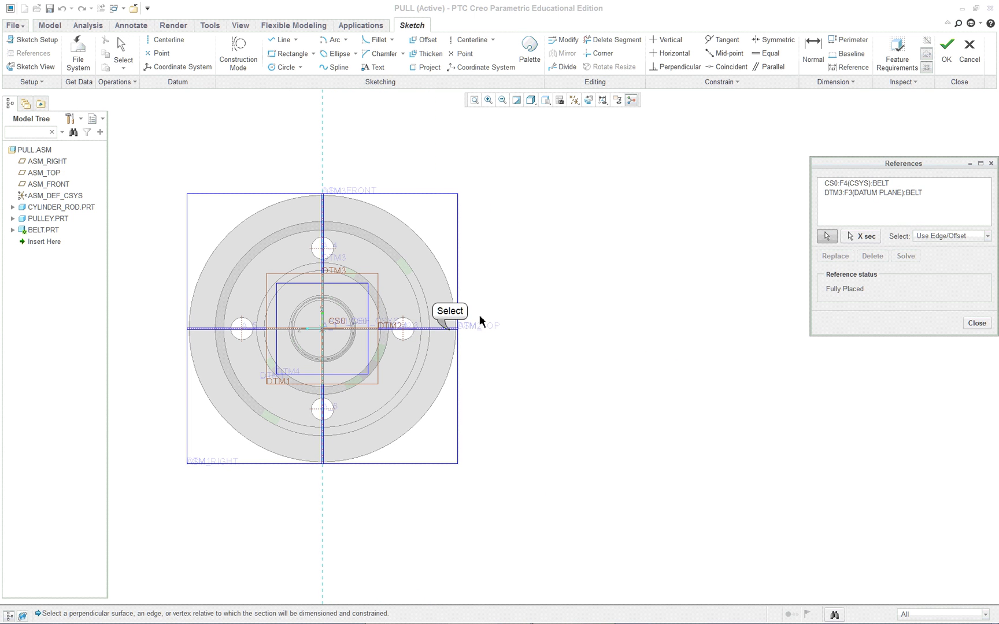
click(452, 333)
click(368, 207)
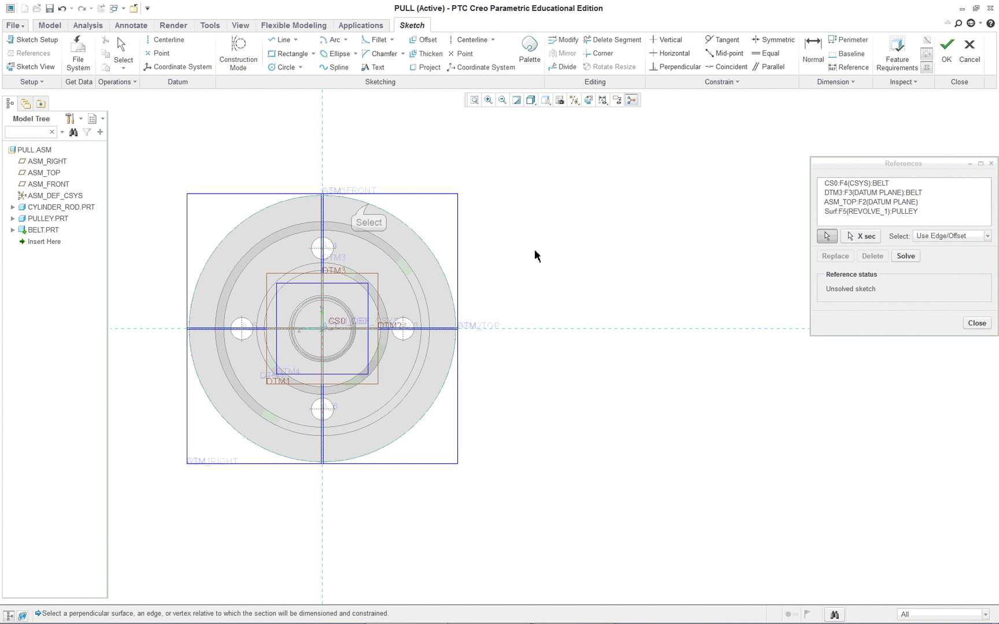
click(911, 259)
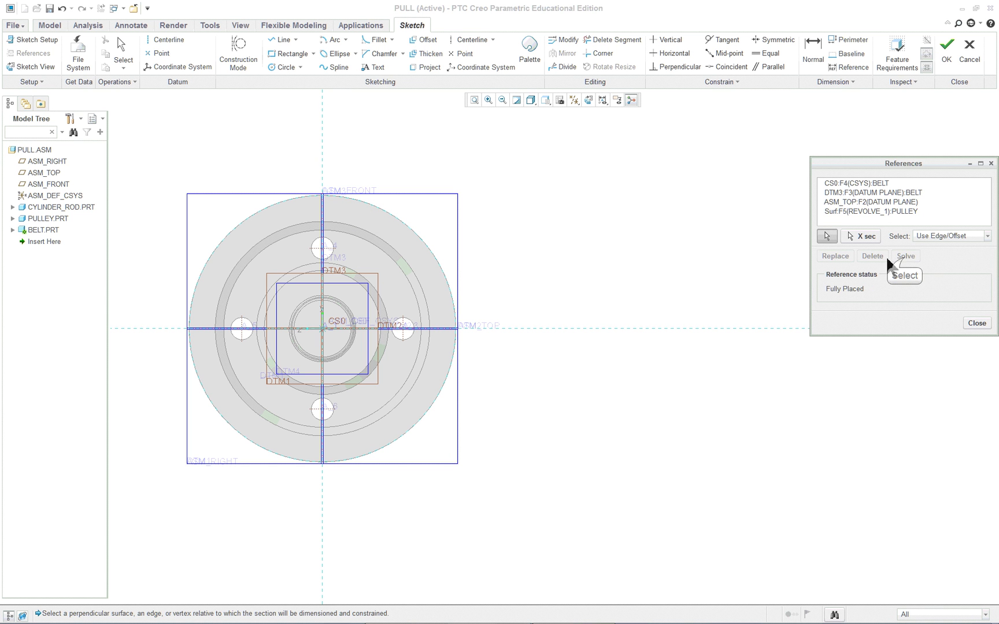
click(967, 325)
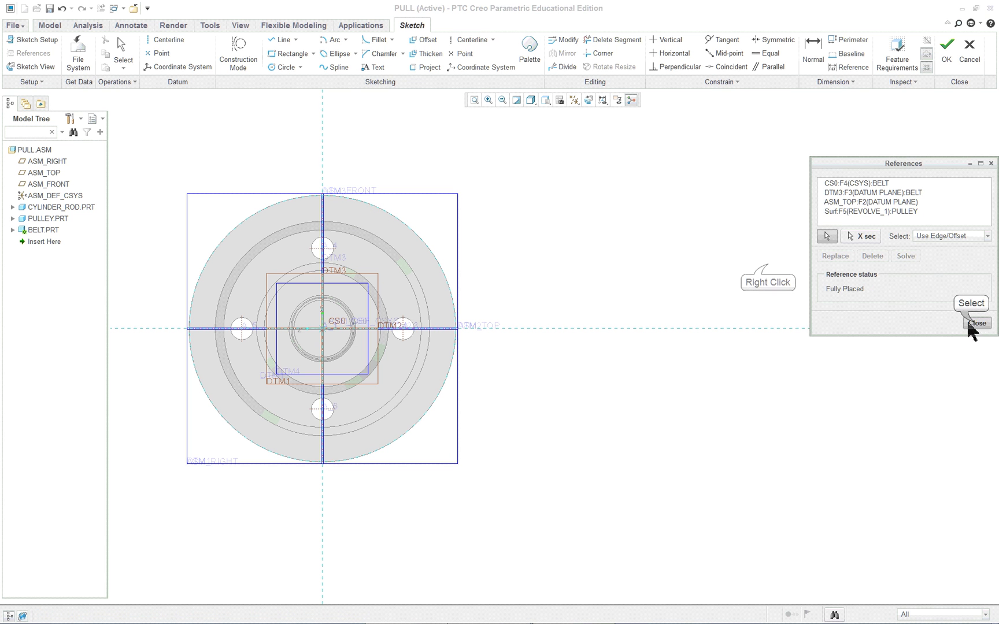
Step: Sketch a circle about 4.46 in diameter centred on the horizontal reference, about 19.16 from the pulley's centre
right_click(768, 264)
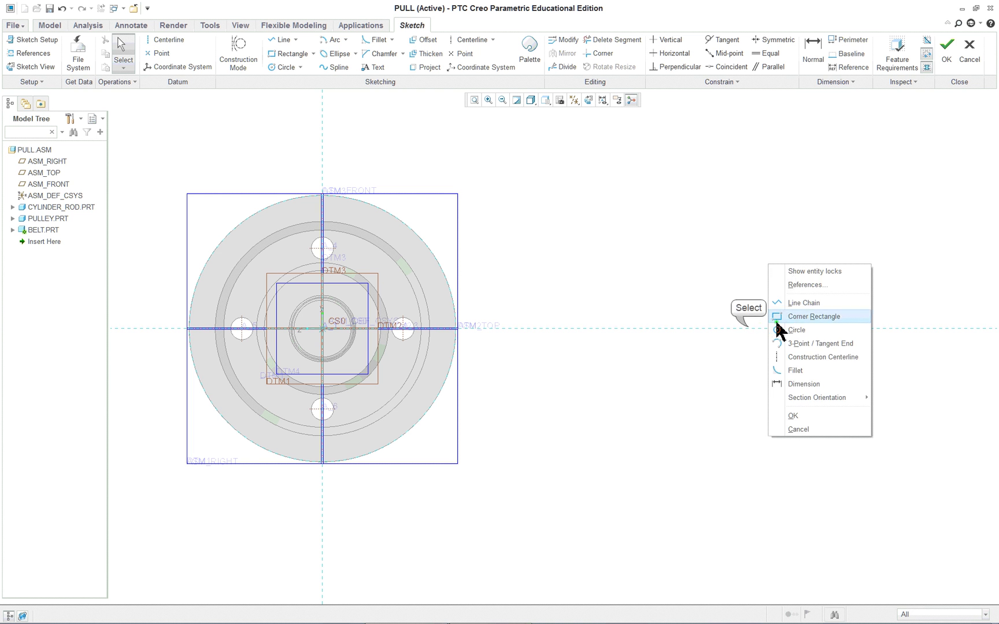
click(780, 328)
click(747, 329)
click(743, 282)
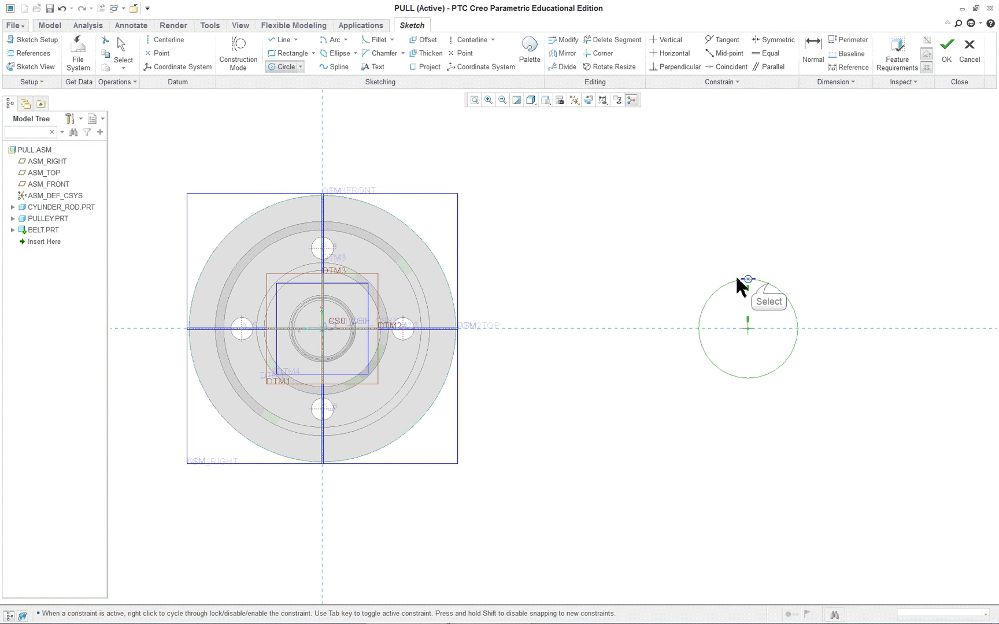
right_click(620, 237)
right_click(594, 228)
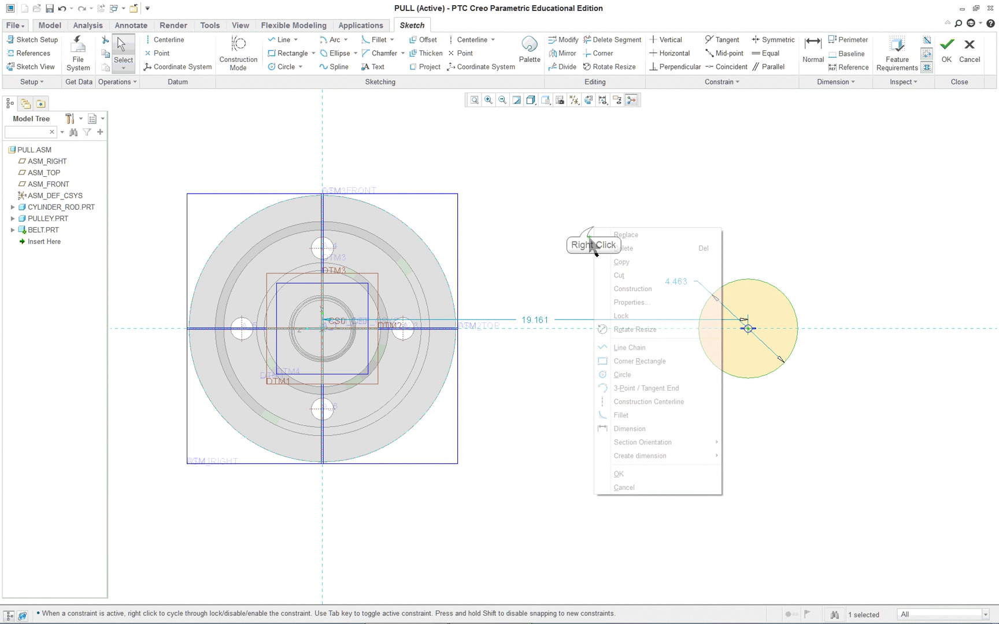
Step: Sketch a circle centred on the pulley's centre and snapped to the pulley's outer rim reference
click(621, 374)
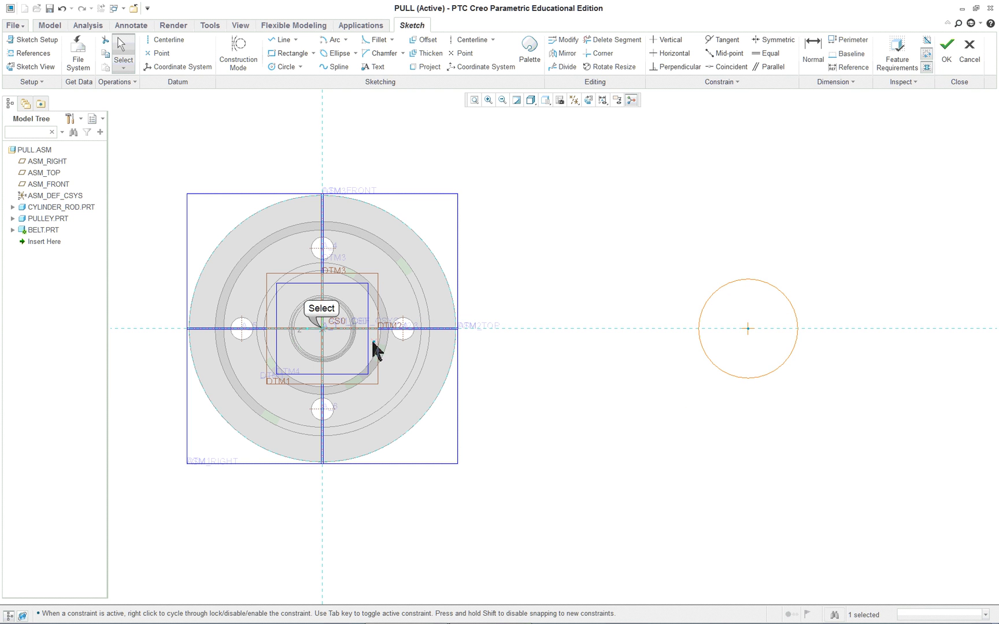
click(322, 328)
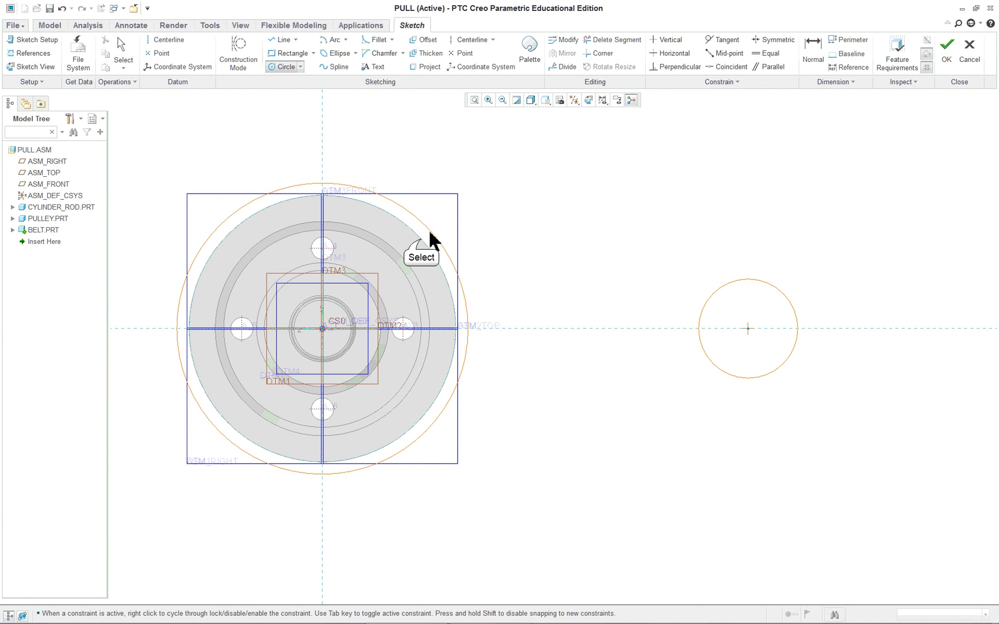
middle_click(594, 206)
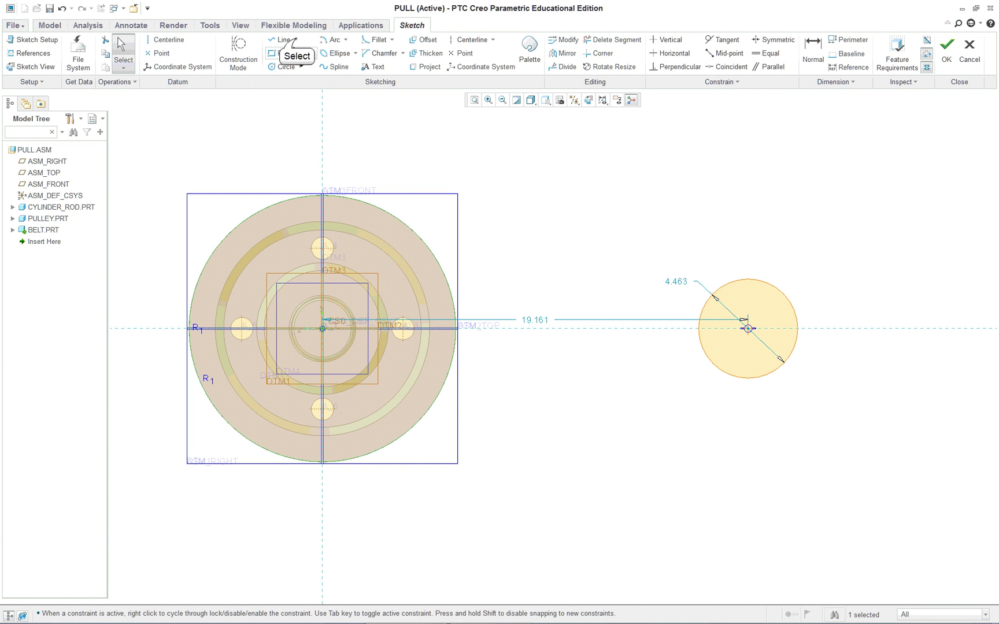
Step: Sketch two tangent lines, one above and one below, joining the small circle to the pulley rim circle
click(296, 40)
click(292, 67)
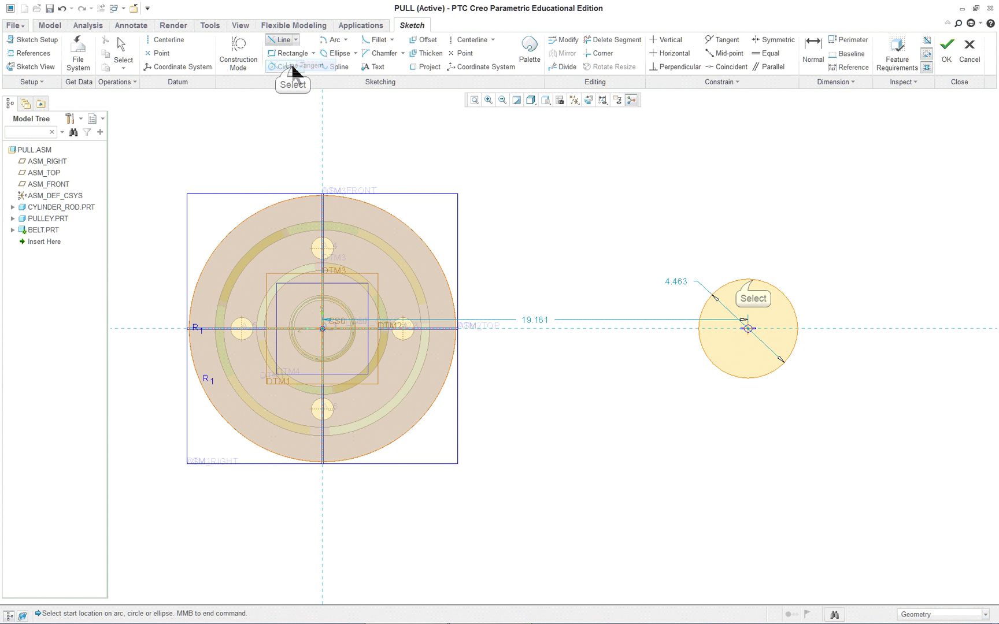
click(753, 281)
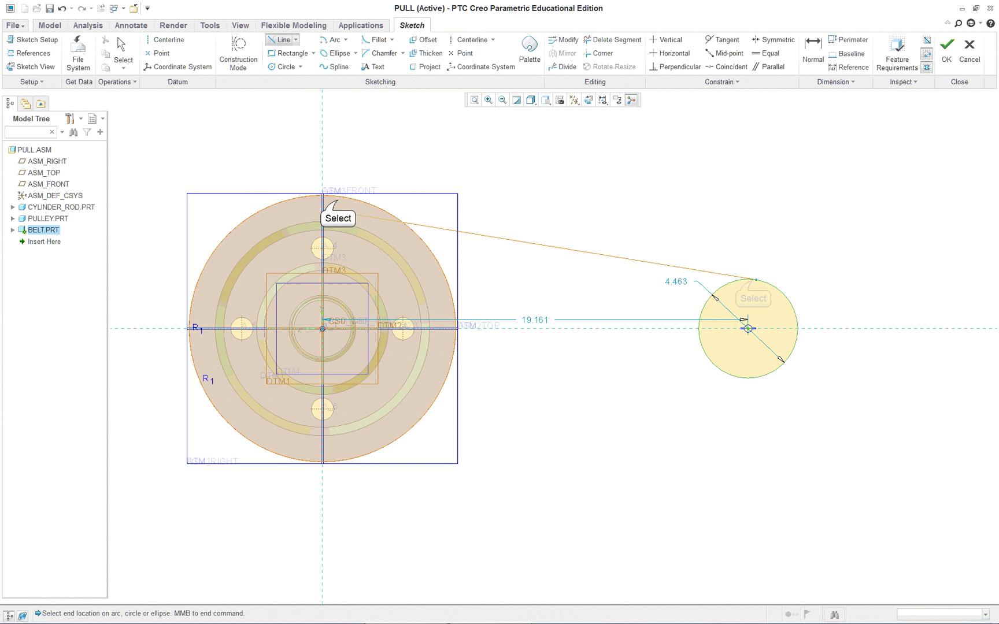
click(348, 198)
click(334, 463)
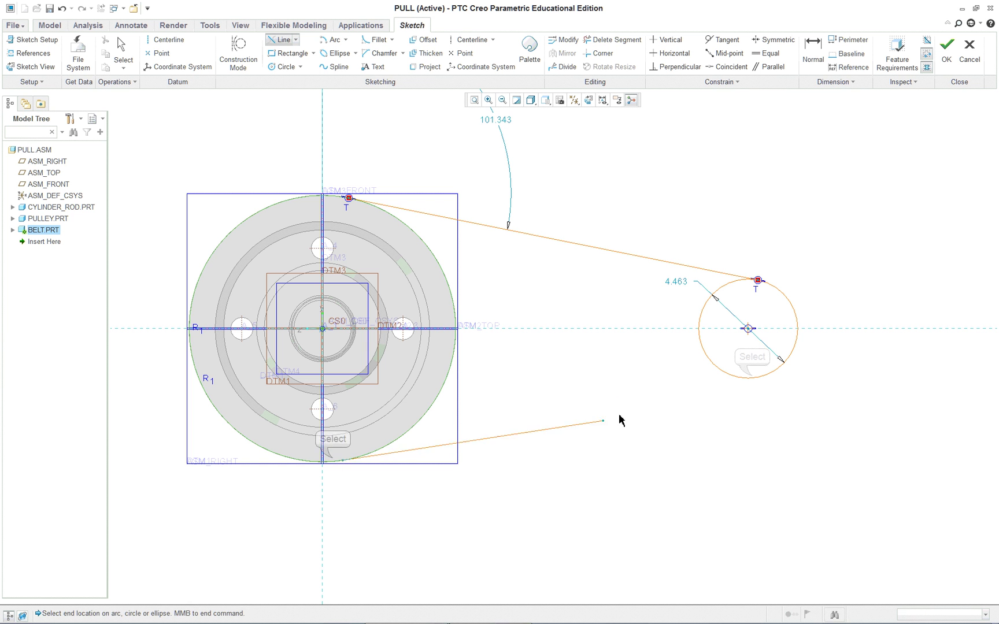
click(752, 379)
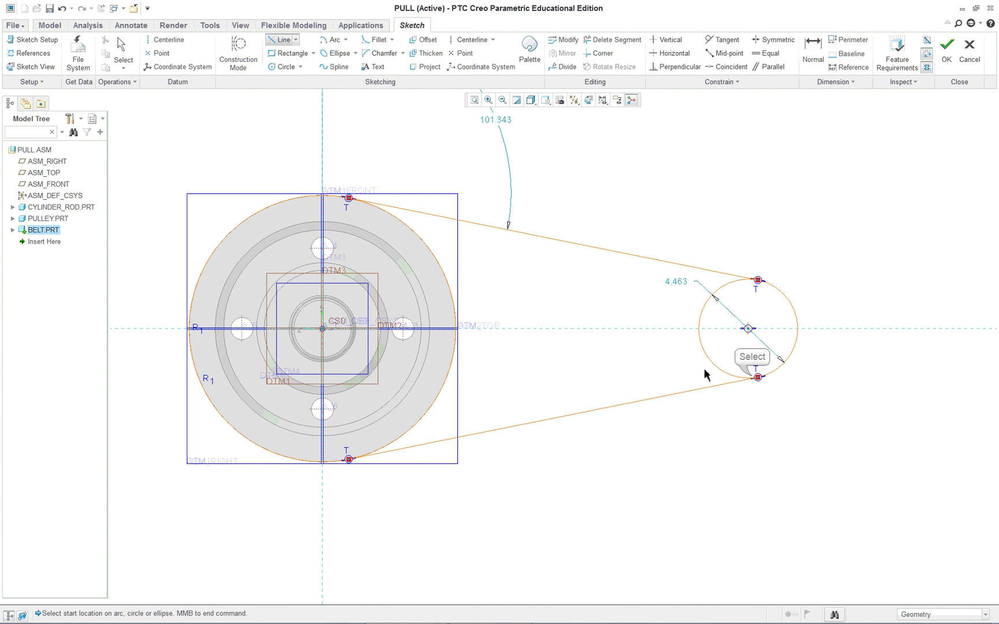
middle_click(593, 369)
click(658, 198)
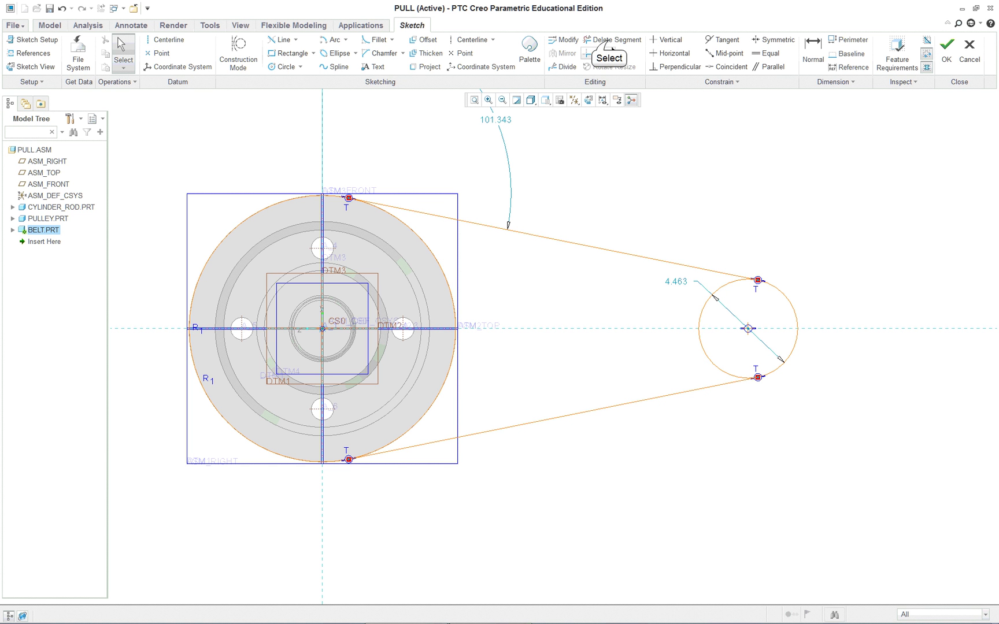
Step: Trim away the inner arcs of both circles between the tangent lines, leaving a closed belt outline
click(612, 40)
mouse_move(700, 299)
mouse_down()
mouse_move(720, 318)
mouse_move(711, 384)
mouse_up()
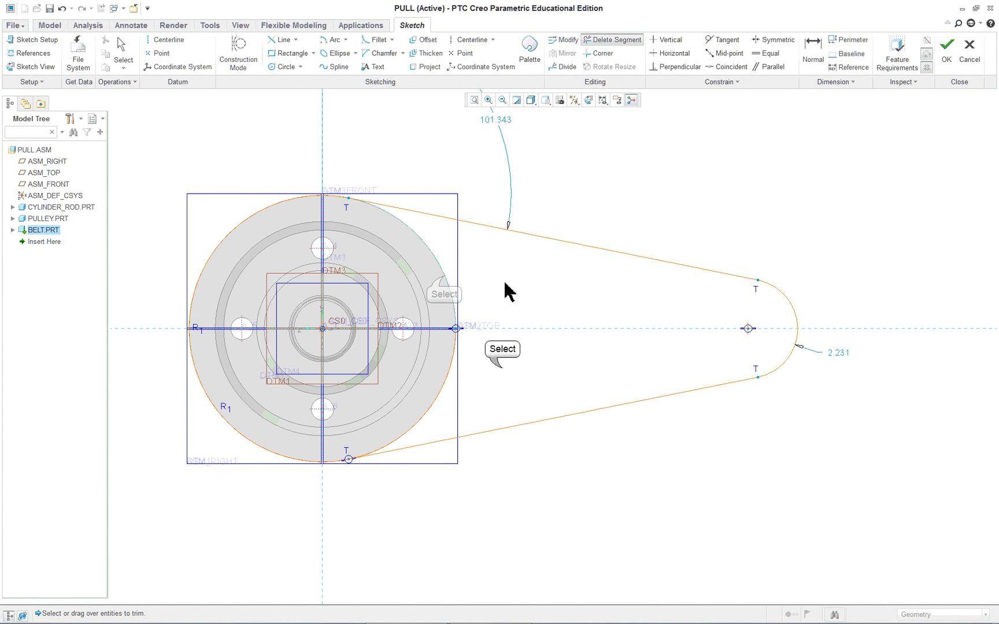
middle_click(586, 364)
middle_drag(612, 386, 577, 399)
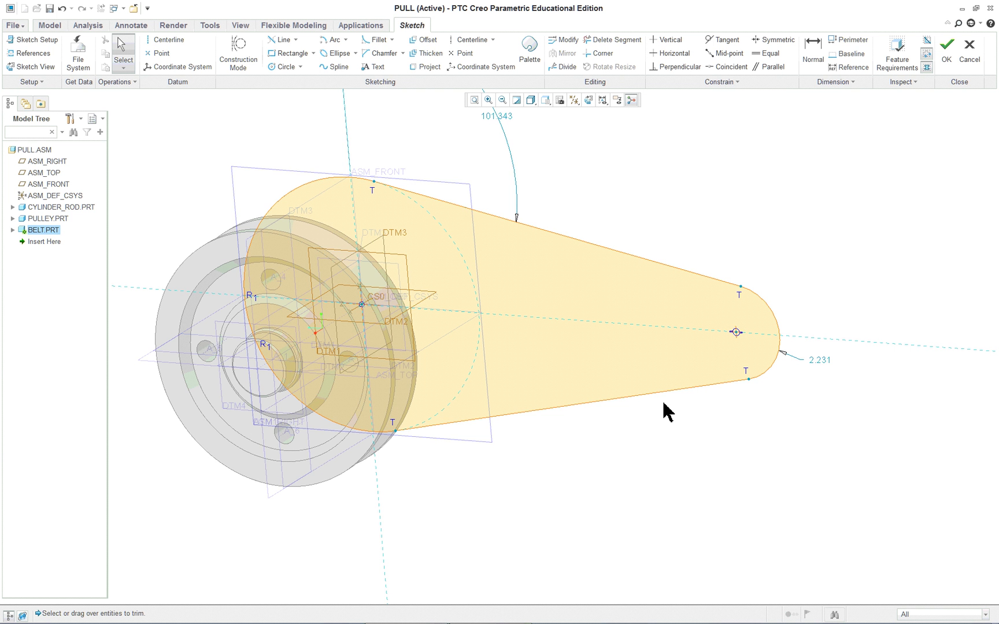
Step: Set the radius of the belt outline's small end arc to 4
scroll(695, 397, up, 3)
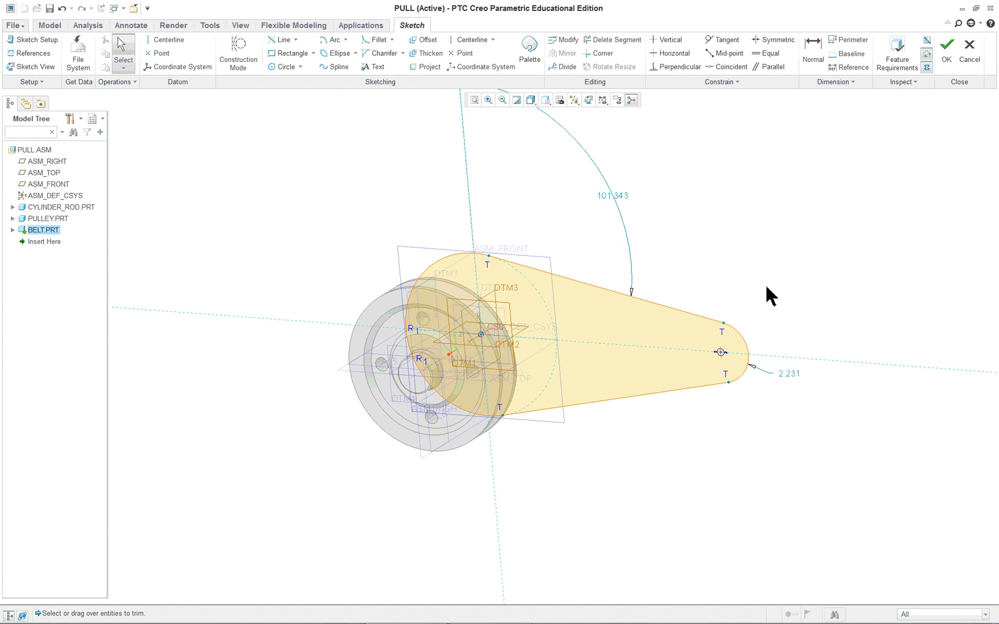
scroll(769, 294, down, 3)
double_click(782, 416)
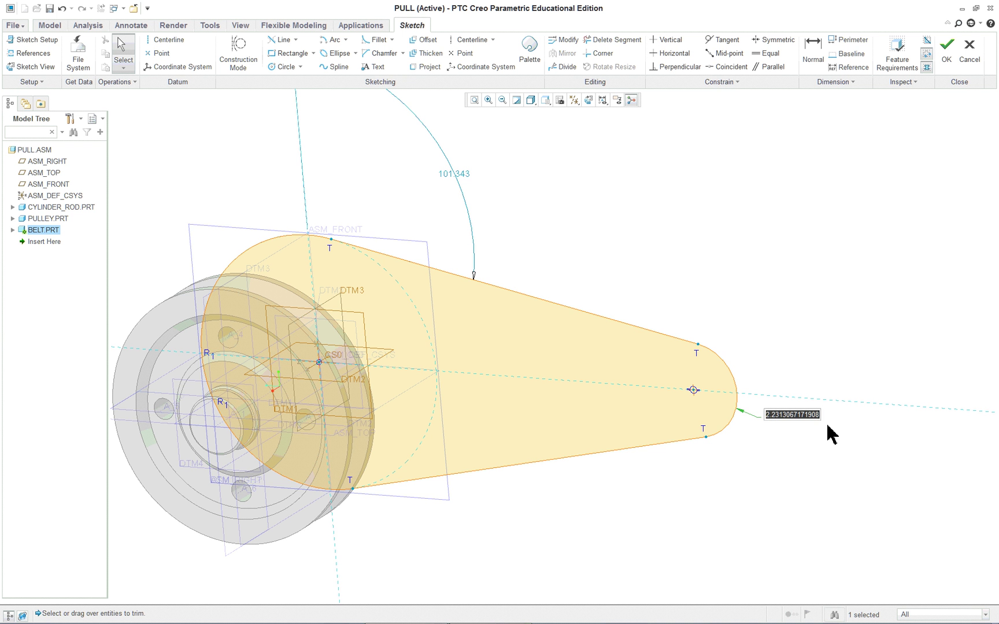
text(4)
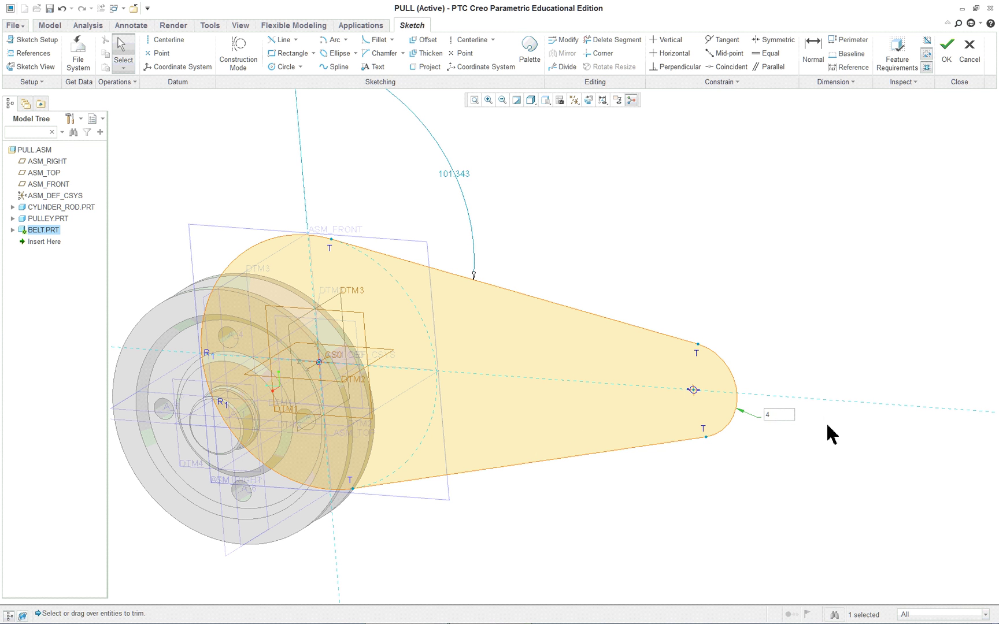
key(Return)
Step: Change the radius of the small end arc to 3
double_click(659, 282)
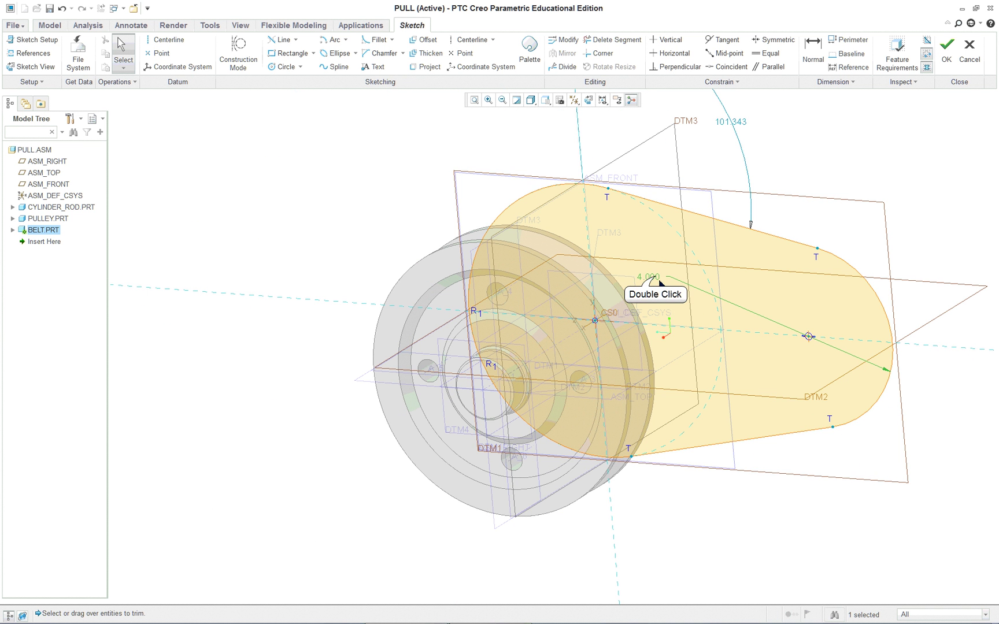
text(3)
key(Return)
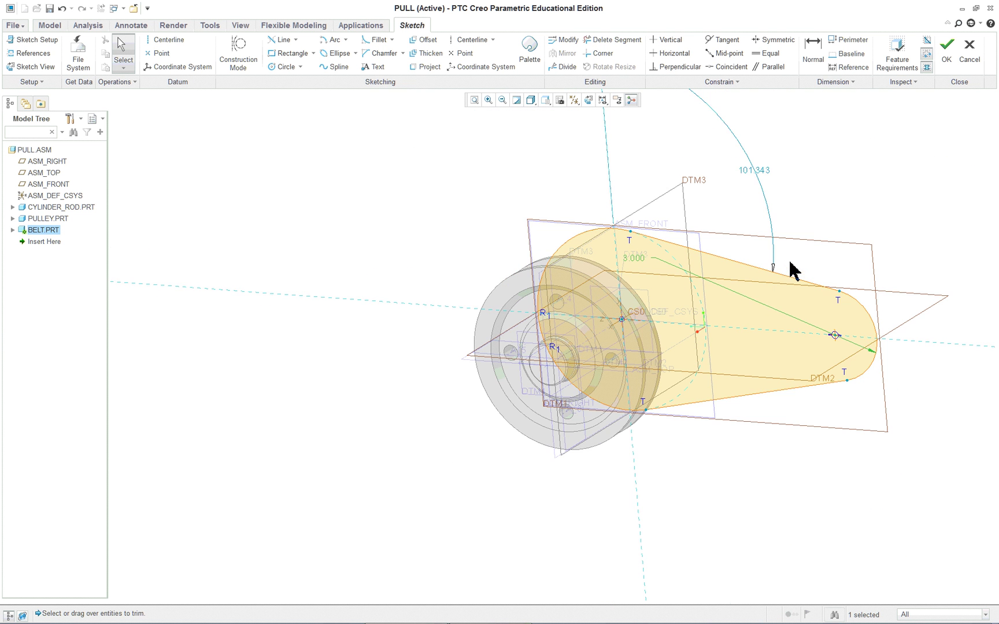
scroll(793, 269, up, 2)
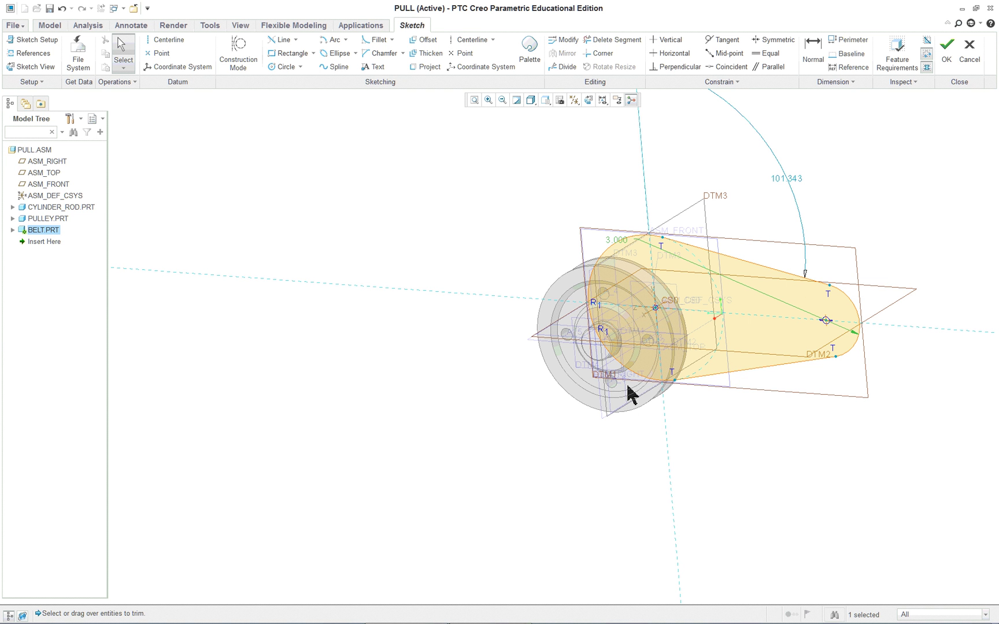
Step: Dimension the horizontal distance from the pulley's centre to the small arc's centre as 15
right_click(740, 430)
click(800, 577)
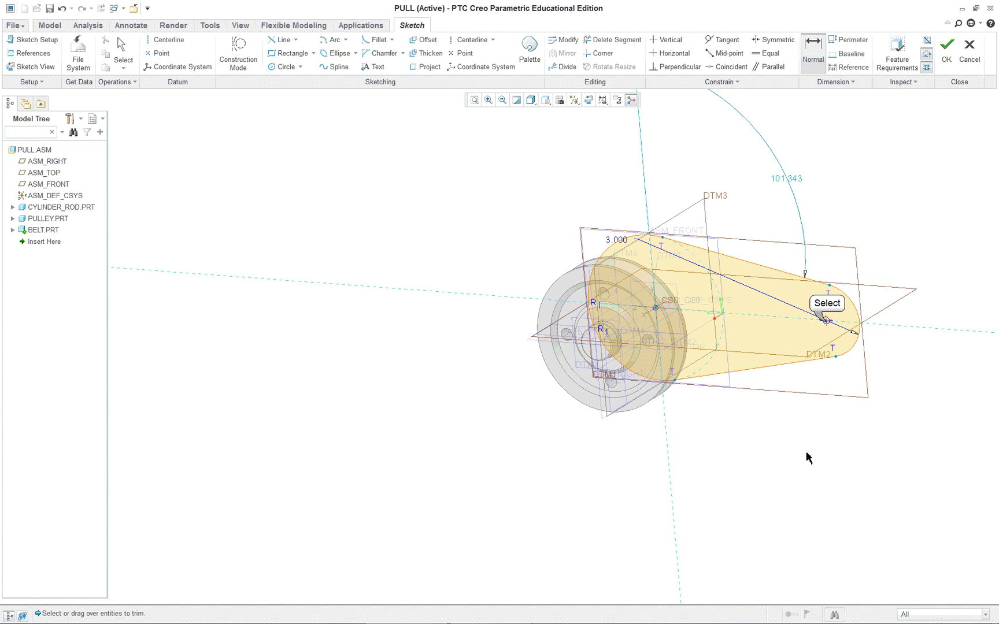
click(655, 308)
click(655, 308)
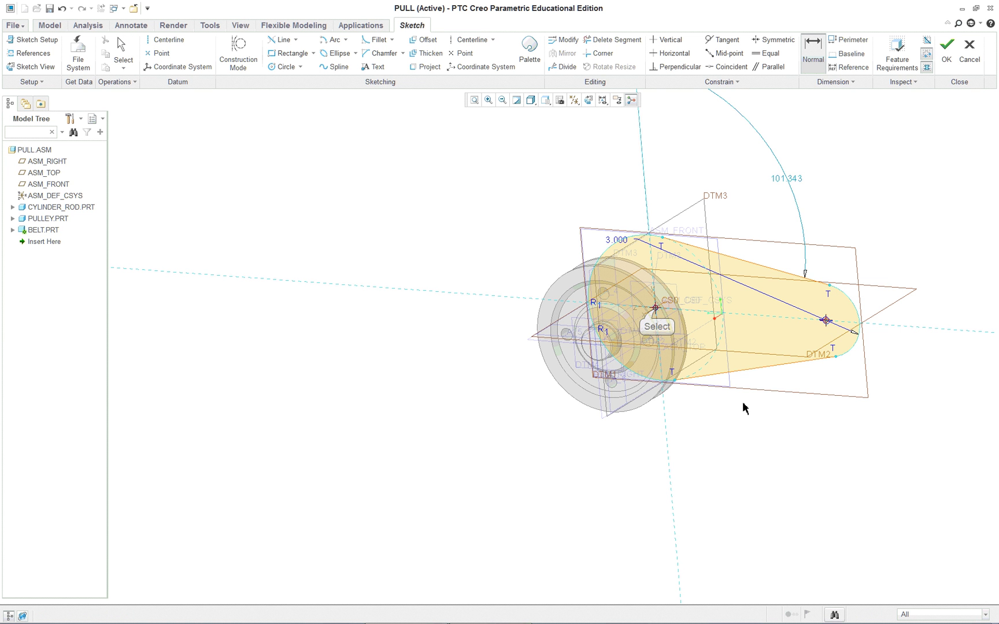
middle_click(742, 463)
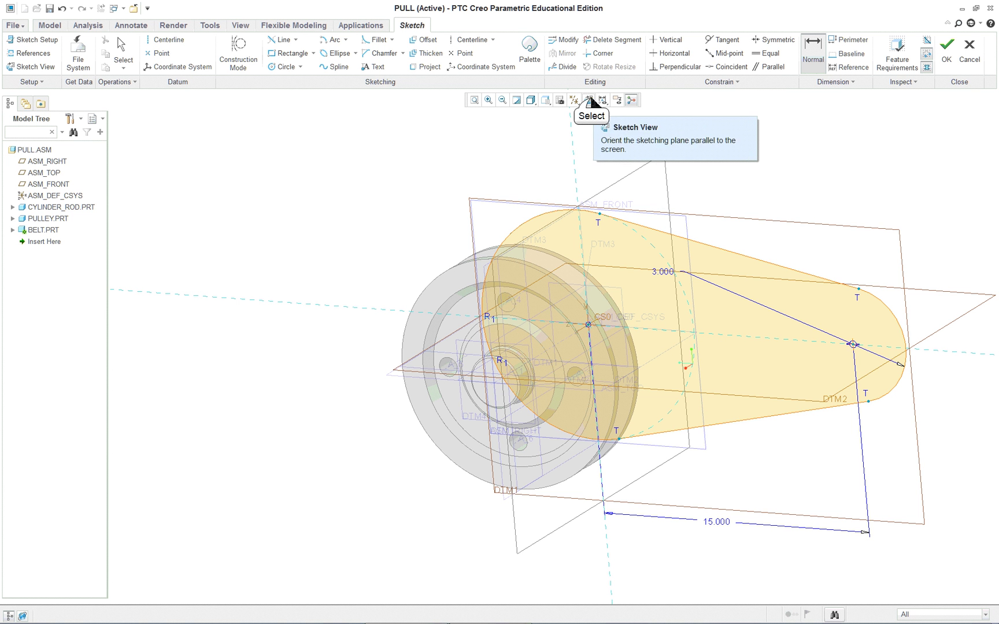
Step: Check the belt outline in the flat sketch view and in 3D, and finish the sketch
click(588, 100)
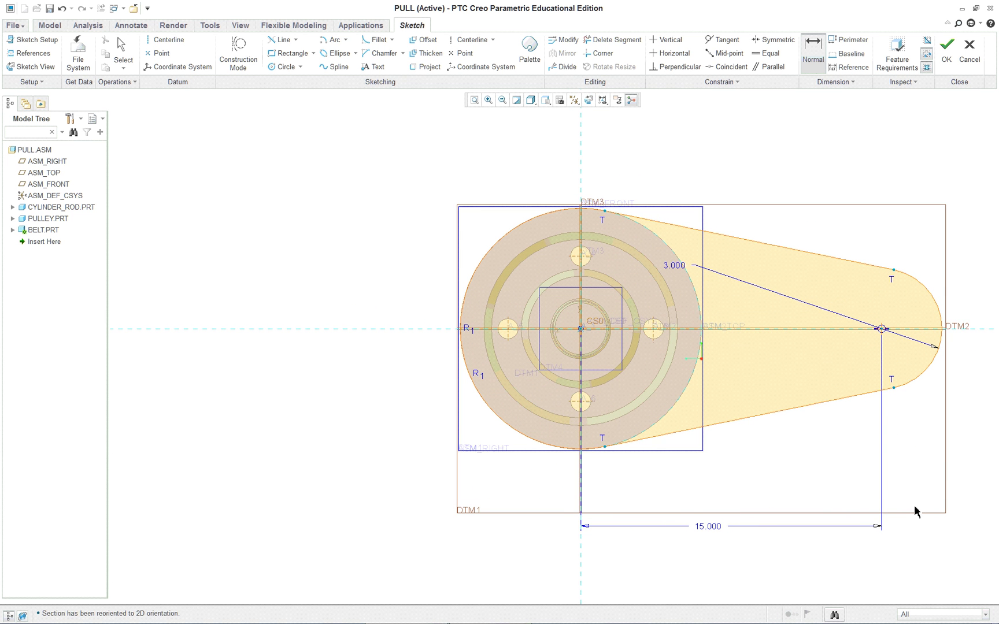
key(ctrl+d)
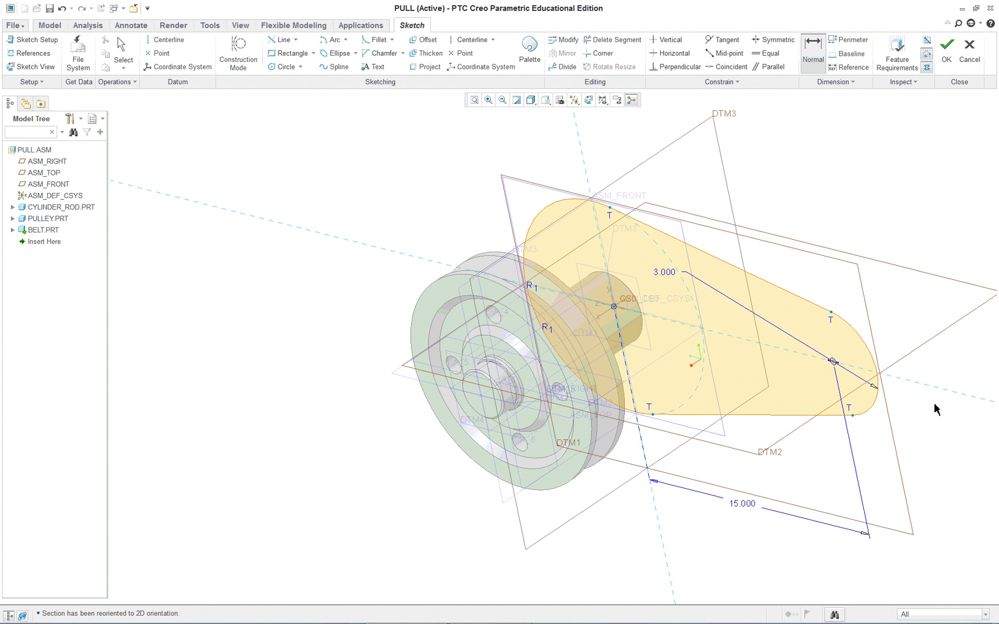
mouse_move(880, 412)
shift+middle_down()
mouse_move(733, 430)
mouse_move(670, 453)
shift+middle_up()
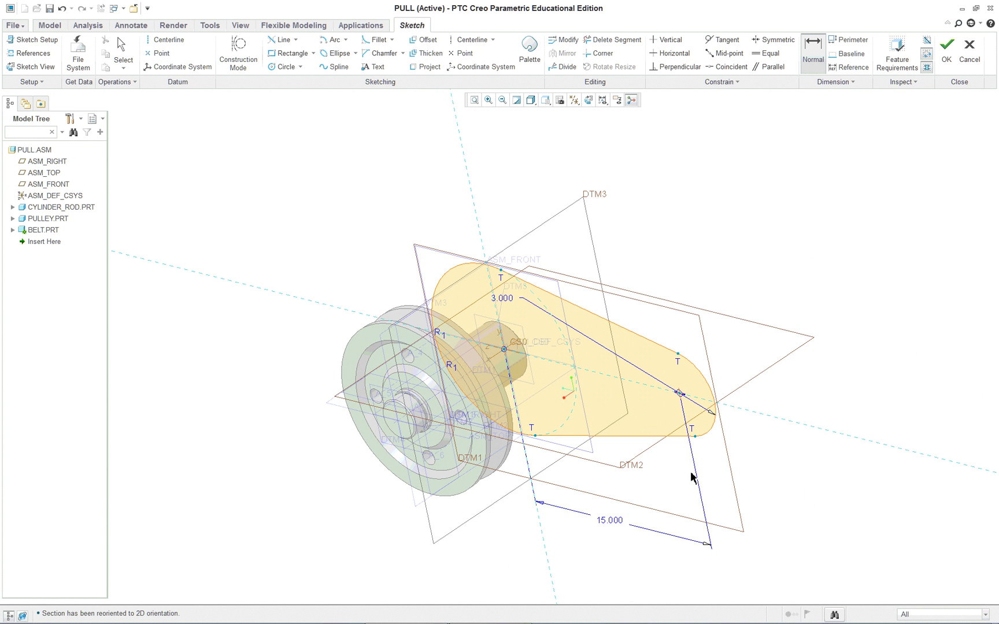
mouse_move(688, 575)
middle_down()
mouse_move(814, 518)
mouse_move(664, 533)
mouse_move(694, 511)
mouse_move(702, 562)
middle_up()
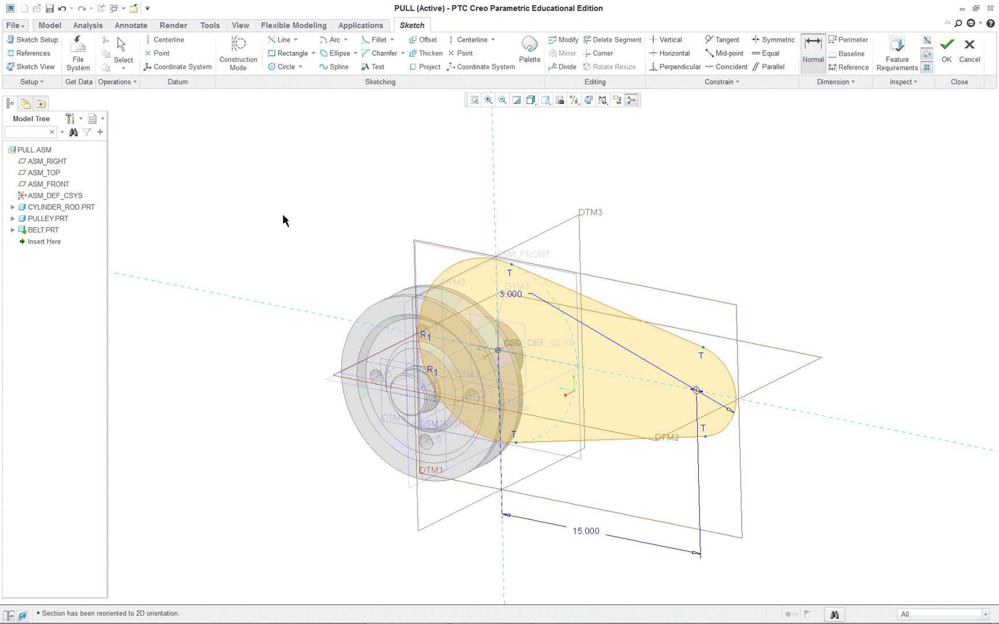
middle_drag(341, 197, 330, 216)
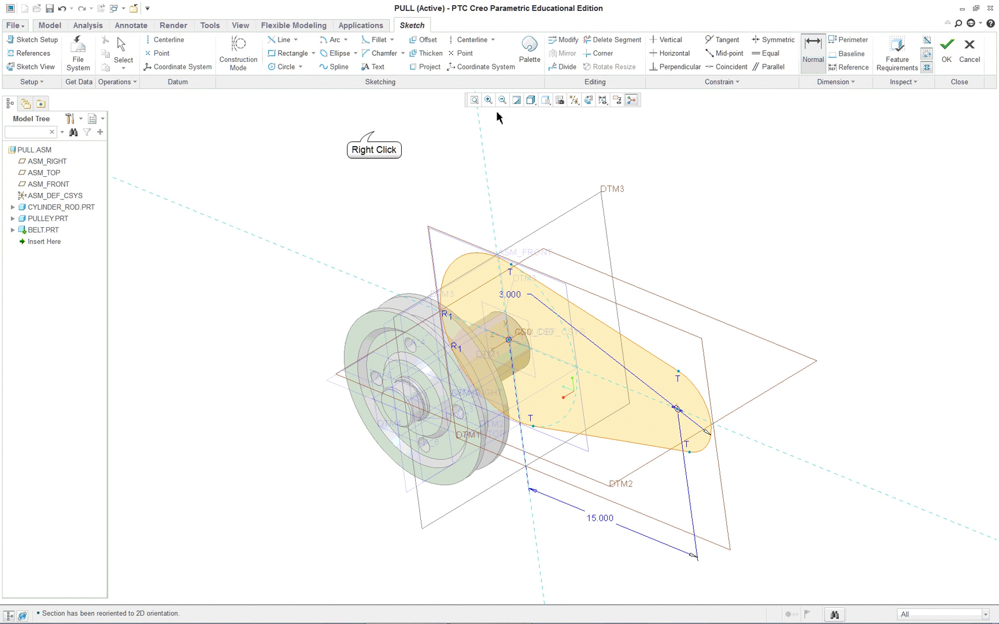
right_click(374, 133)
click(402, 283)
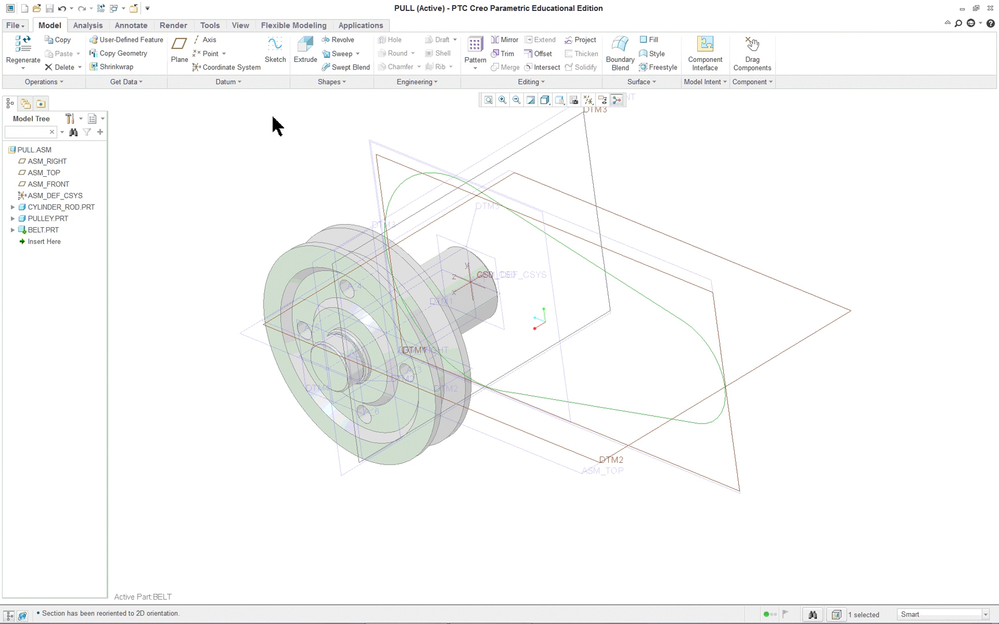
Step: Start a solid Sweep in the belt part using the closed belt sketch as the trajectory
click(341, 54)
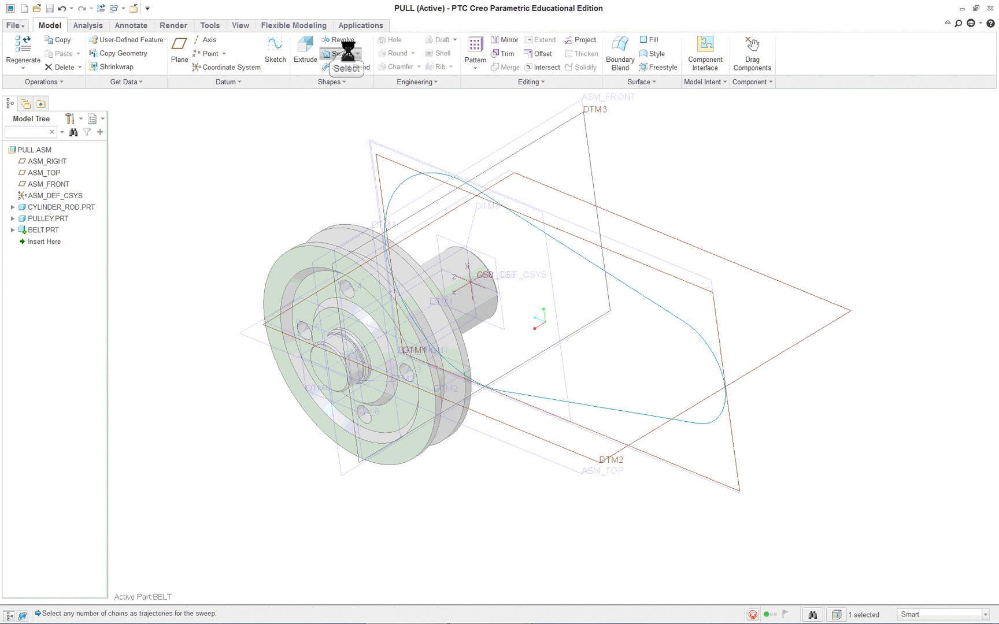
right_click(684, 322)
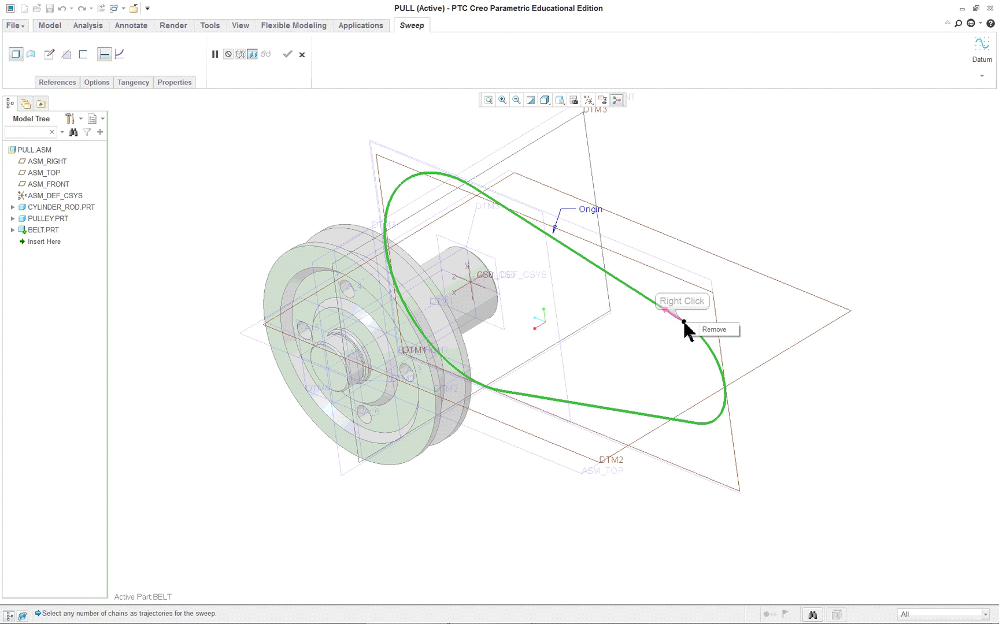
click(683, 324)
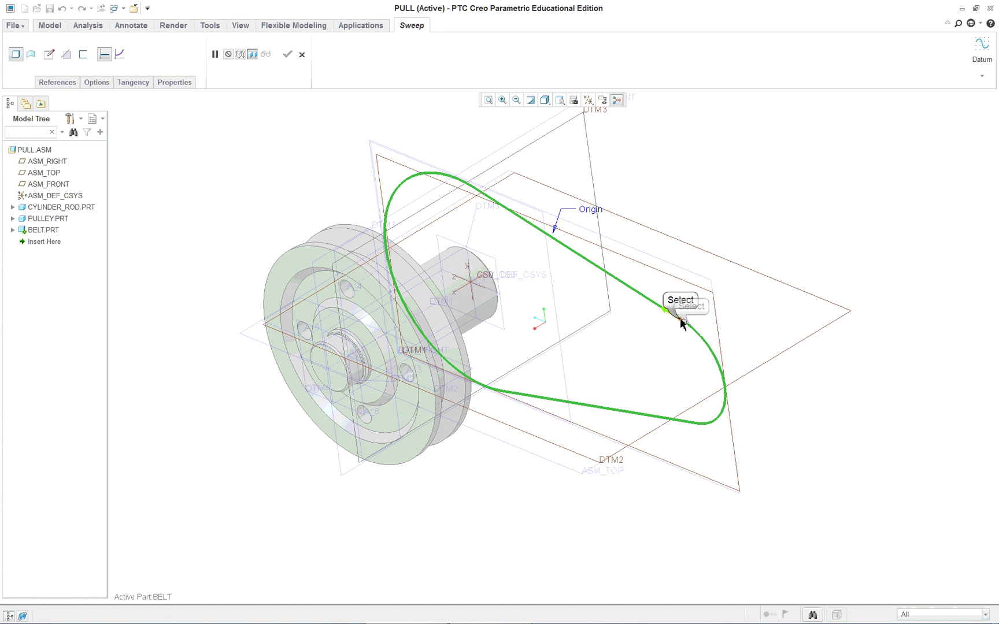
click(688, 326)
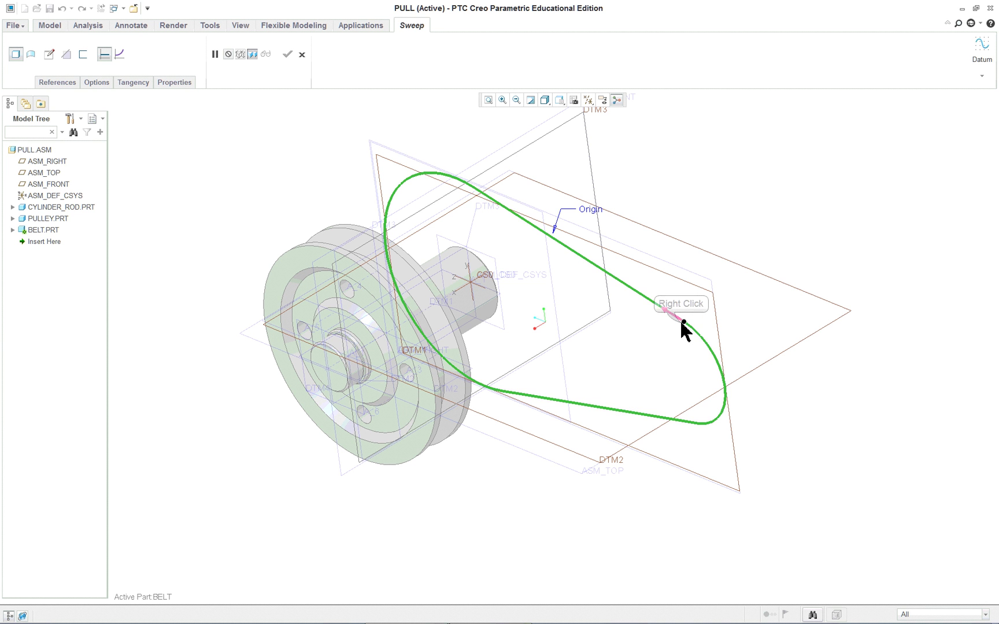
right_click(681, 323)
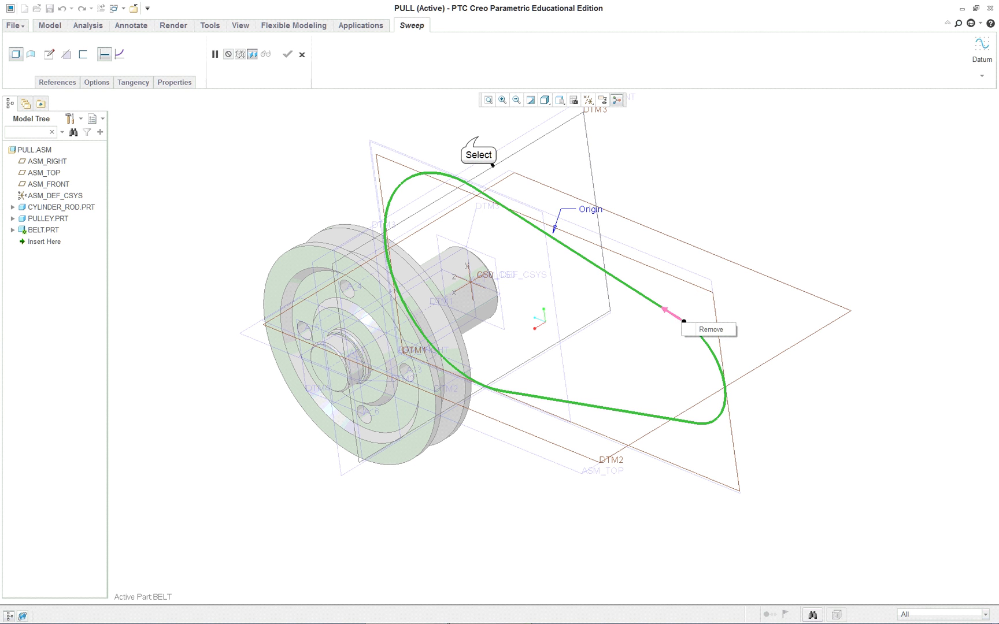
click(457, 181)
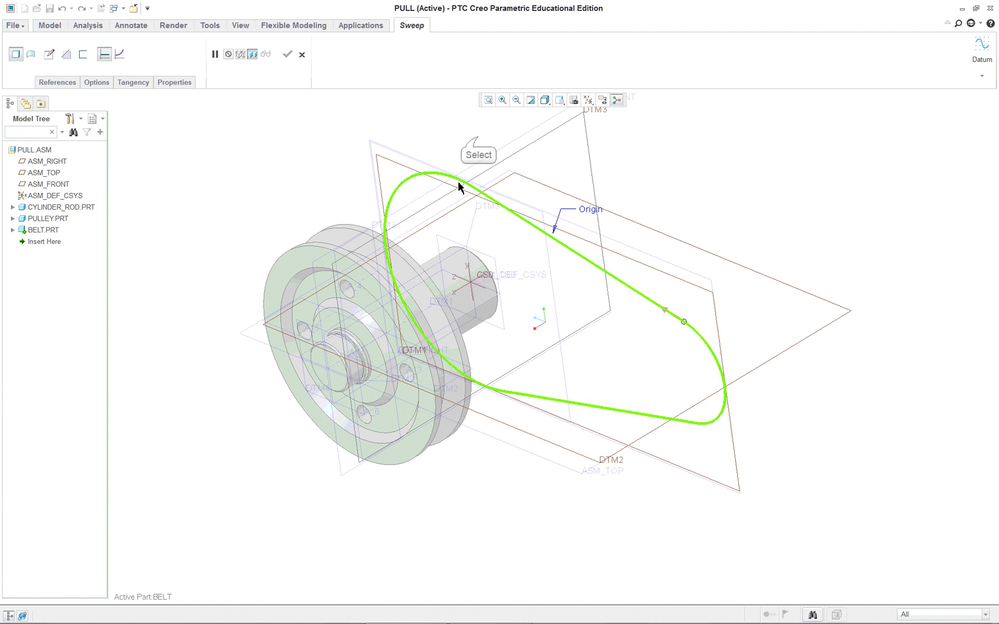
click(666, 313)
click(706, 341)
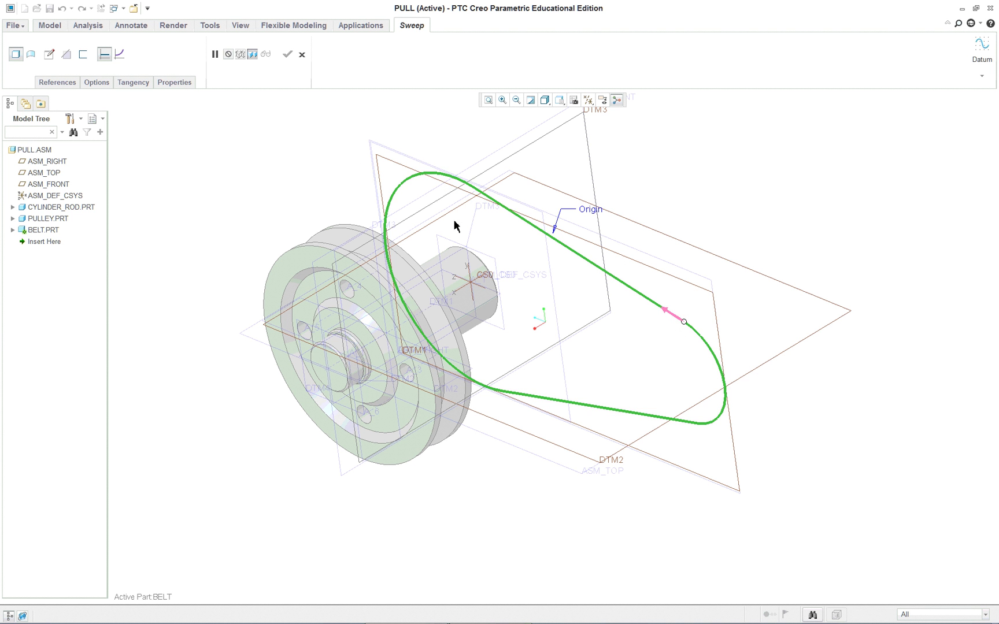
Step: Flip the chain direction of the sweep trajectory at its start point and flip it back
scroll(716, 326, up, 2)
right_click(663, 325)
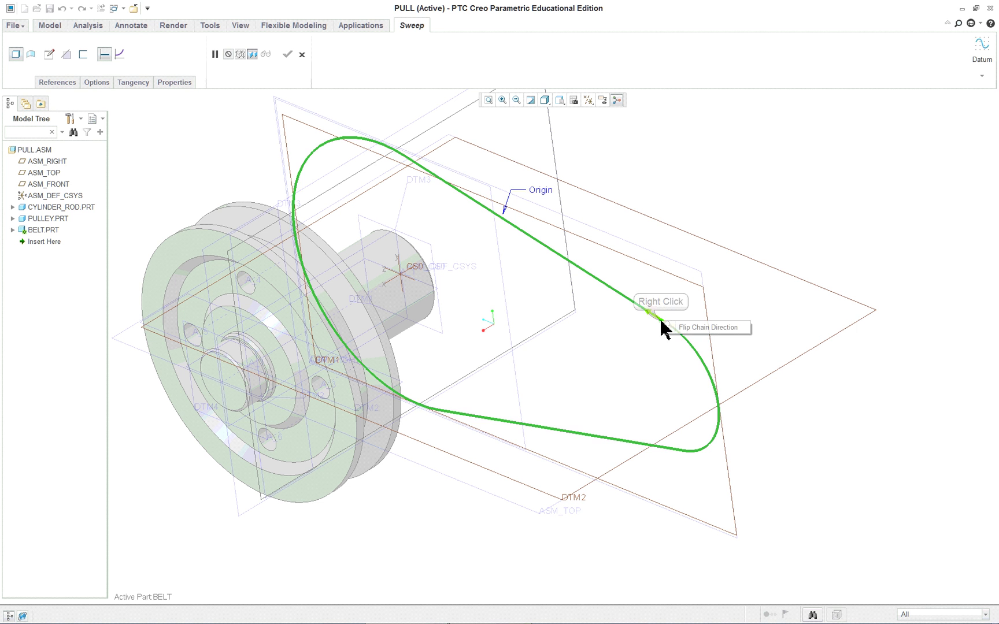
click(702, 329)
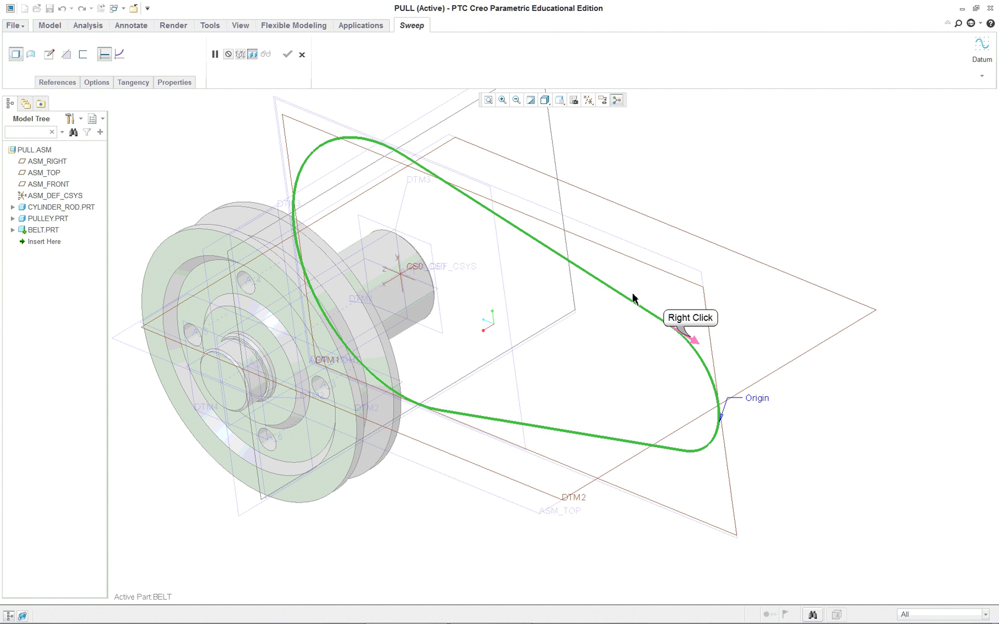
right_click(693, 345)
click(709, 344)
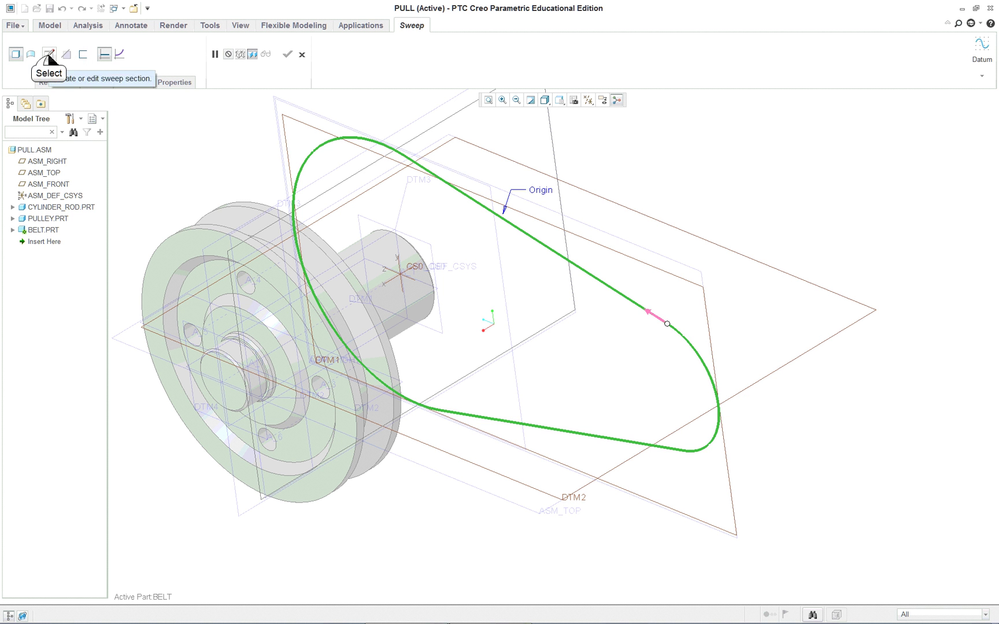
Step: Open the sweep's section sketch in flat 2D orientation and turn off all datum display
click(49, 55)
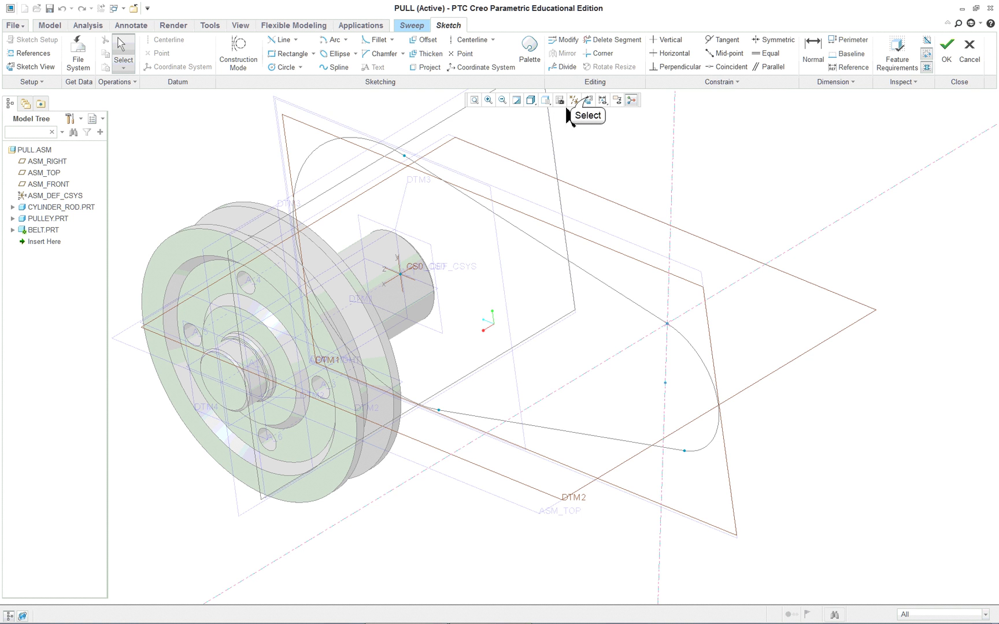
click(588, 100)
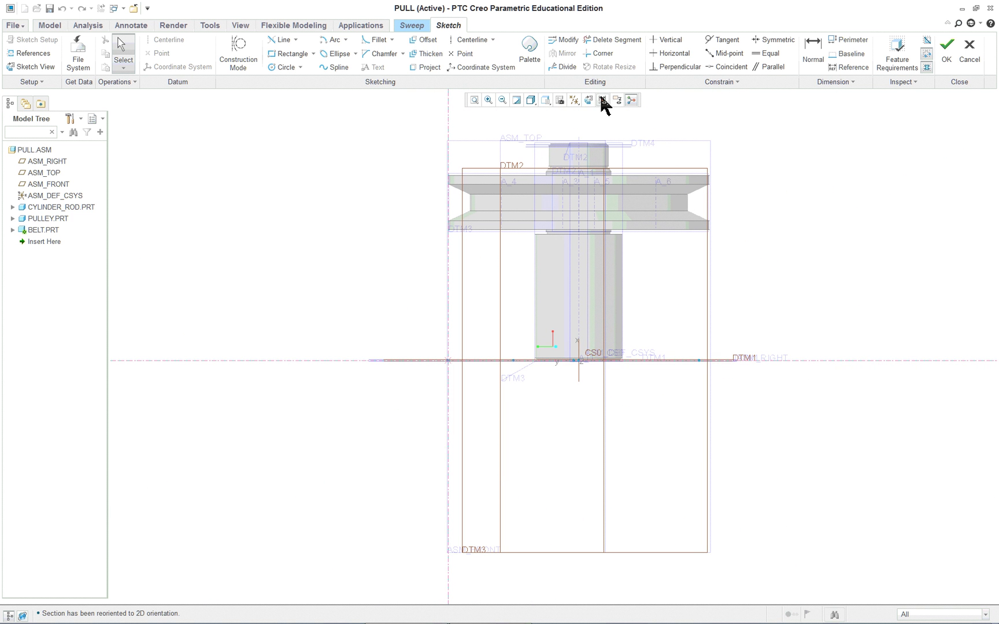
scroll(750, 138, down, 1)
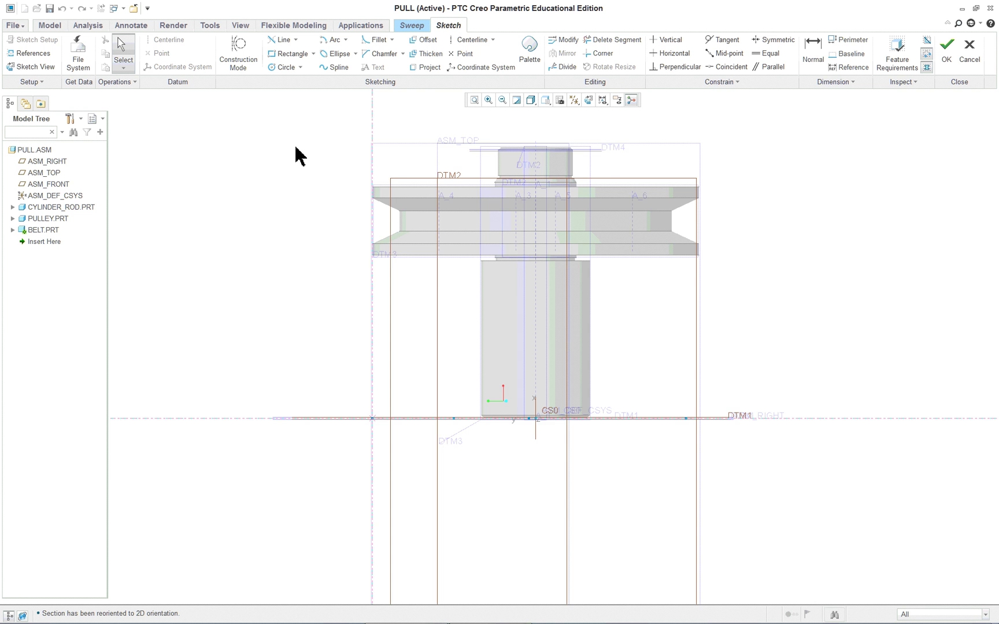
scroll(296, 156, down, 1)
click(574, 101)
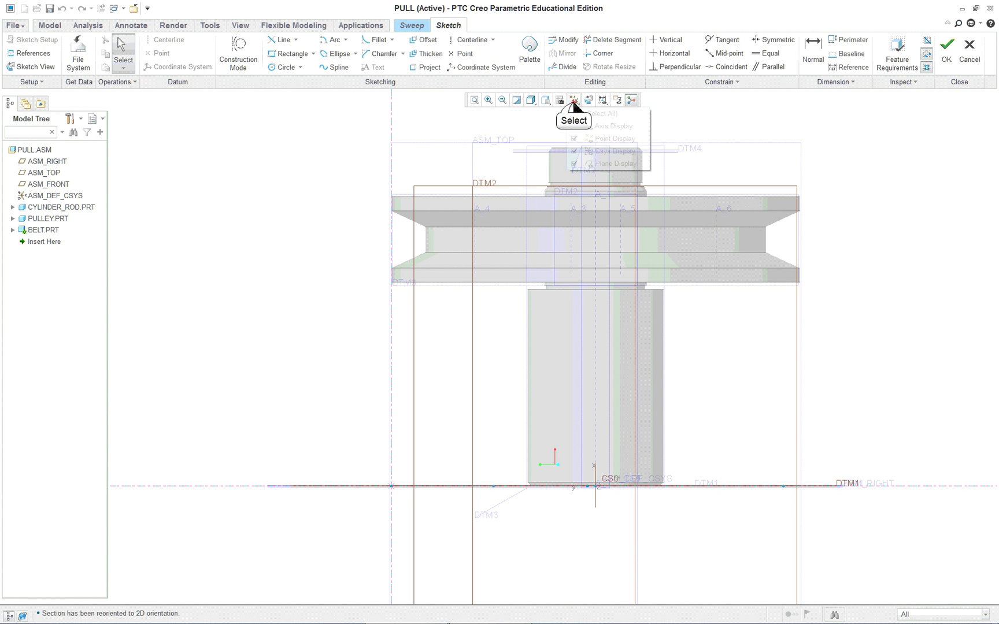
click(596, 113)
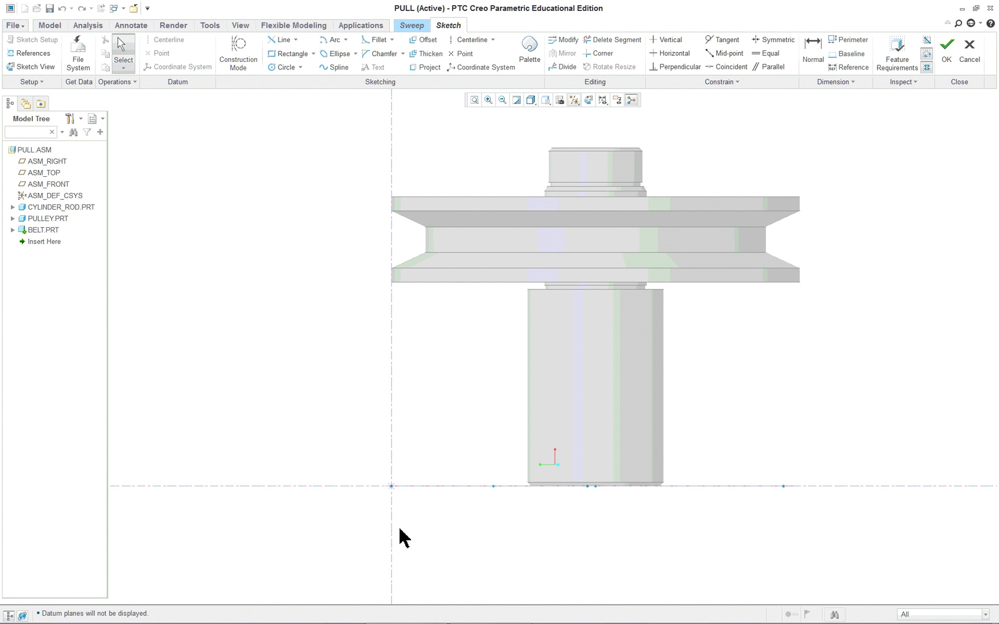
Step: Add the pulley's two side faces, outer rim edge and V-groove silhouette edges as references for the belt section
scroll(485, 134, down, 1)
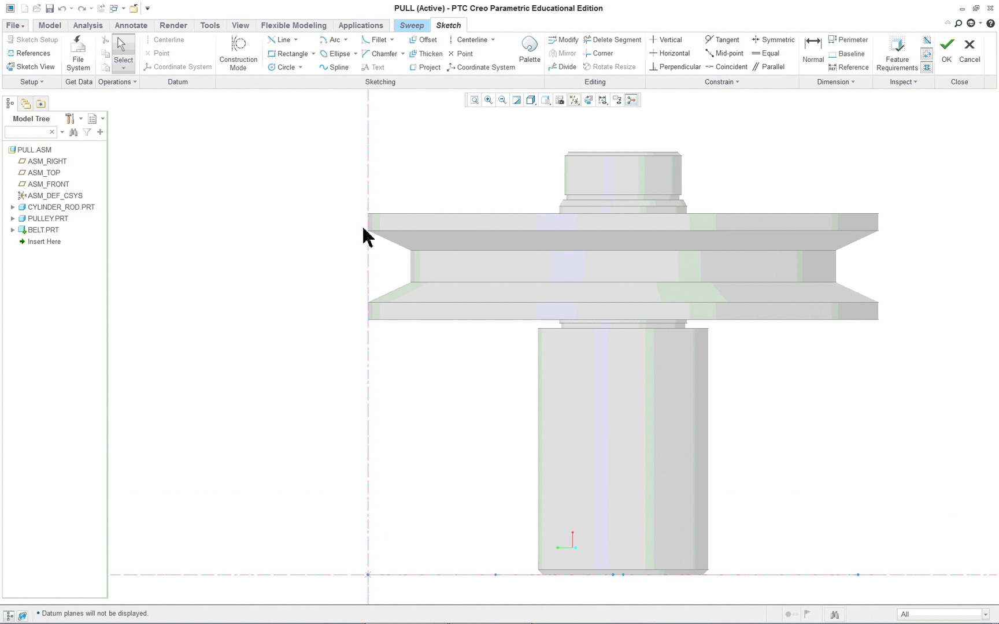
scroll(407, 345, up, 1)
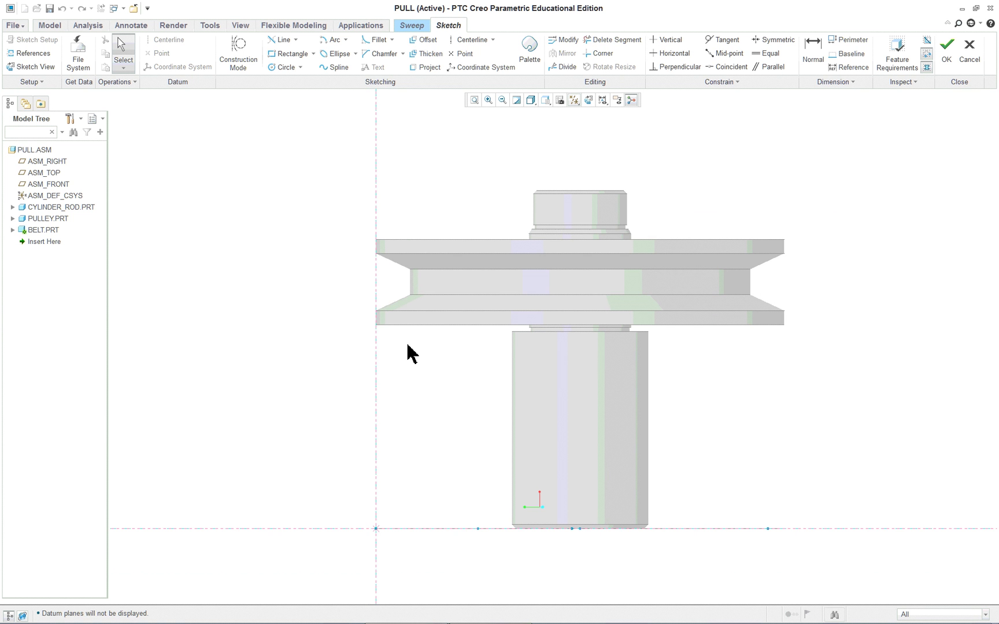
right_click(464, 292)
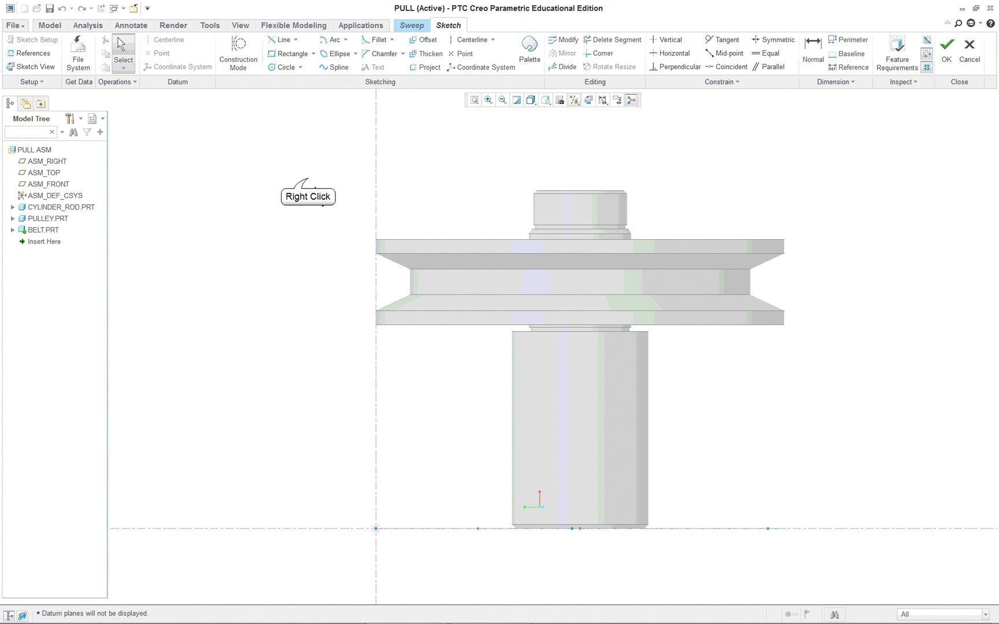
click(326, 204)
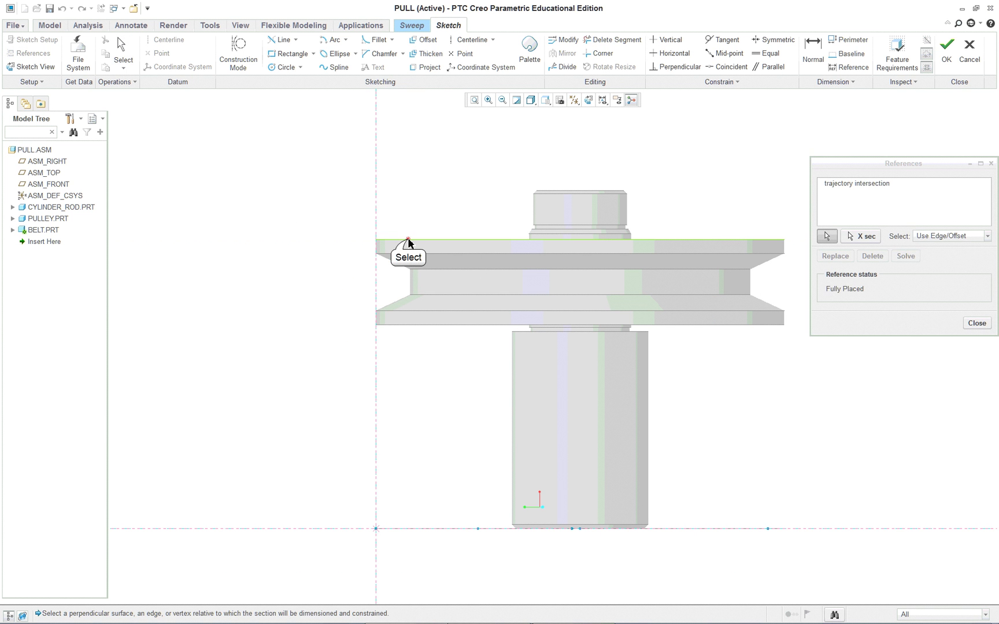
click(408, 241)
scroll(376, 254, down, 2)
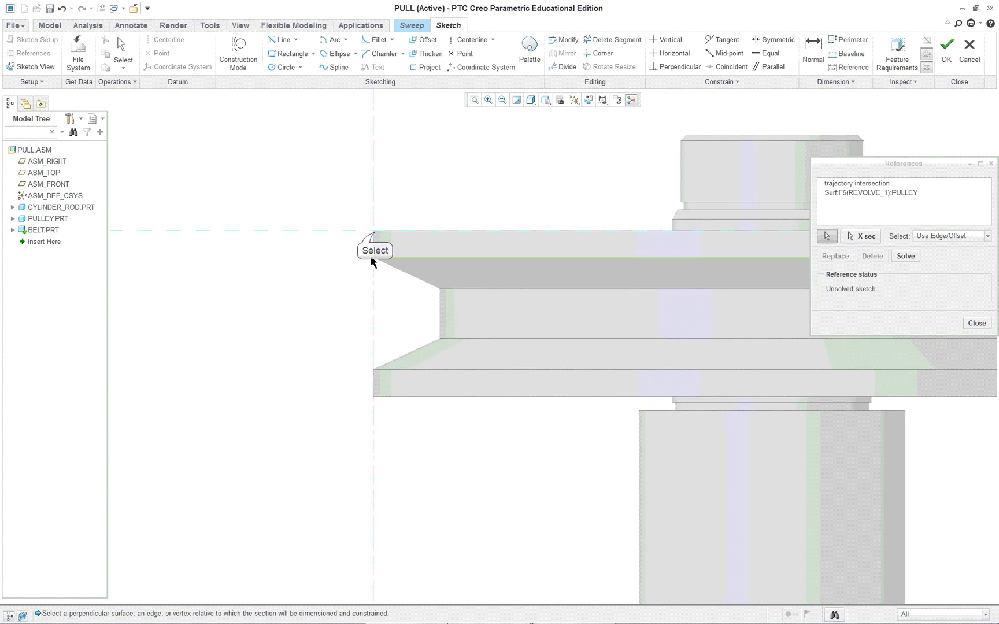
scroll(370, 257, down, 2)
click(375, 232)
click(411, 278)
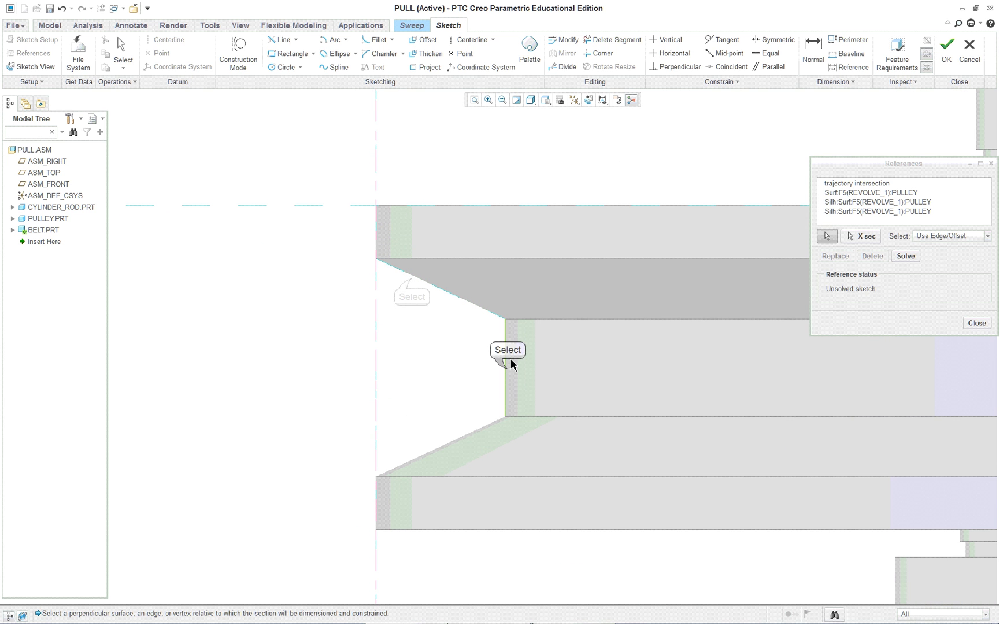
click(486, 431)
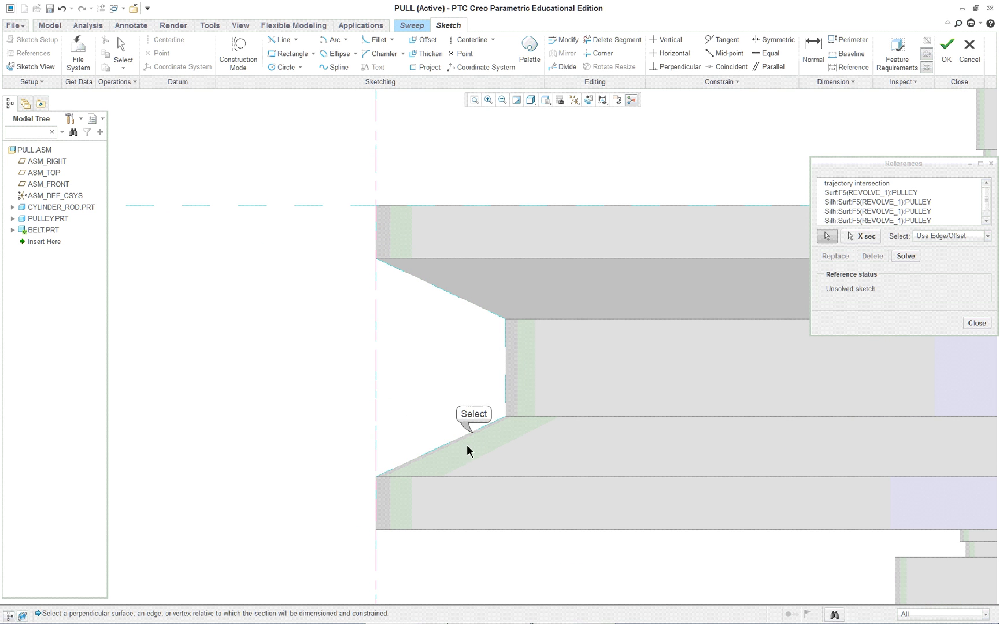
click(433, 535)
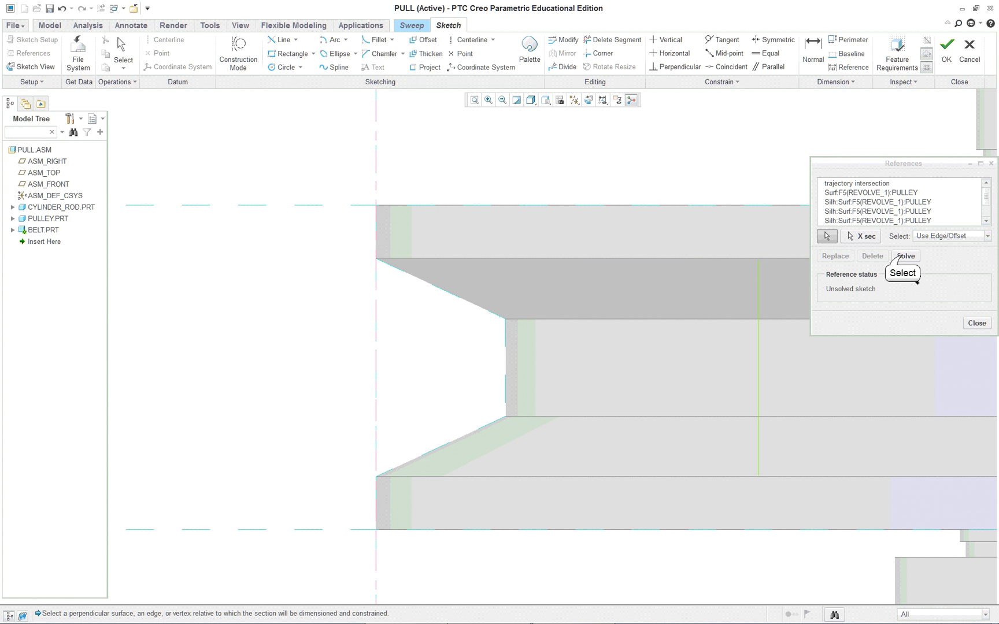
click(906, 256)
click(977, 323)
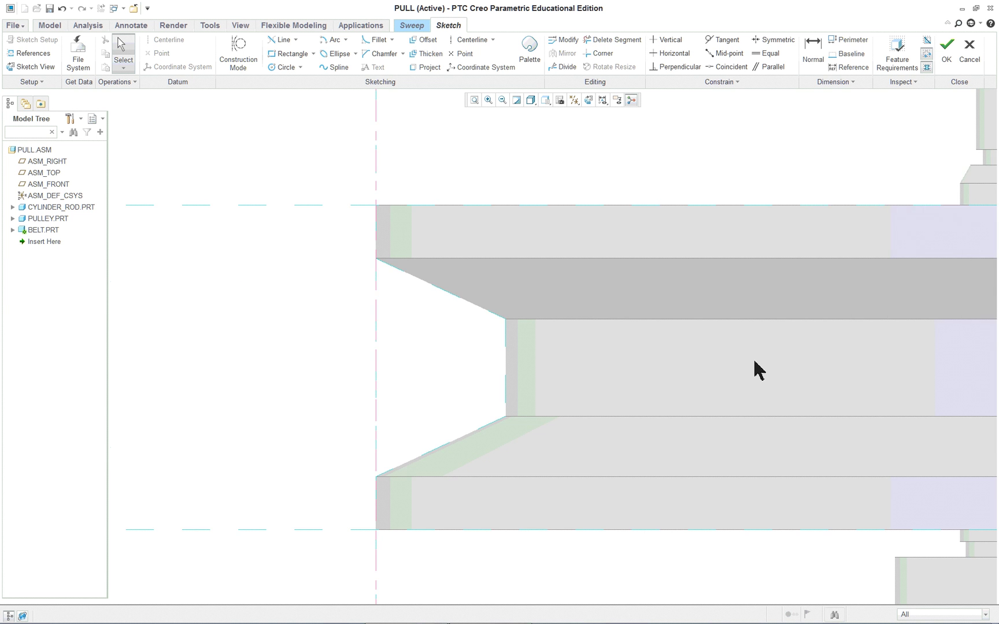
scroll(752, 367, down, 3)
scroll(760, 367, up, 1)
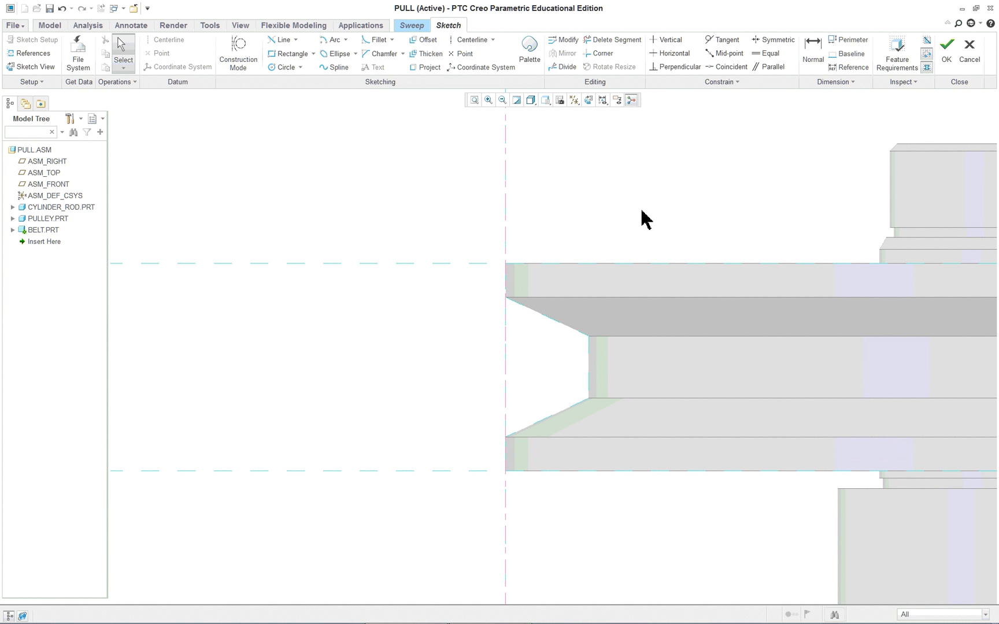
right_click(583, 189)
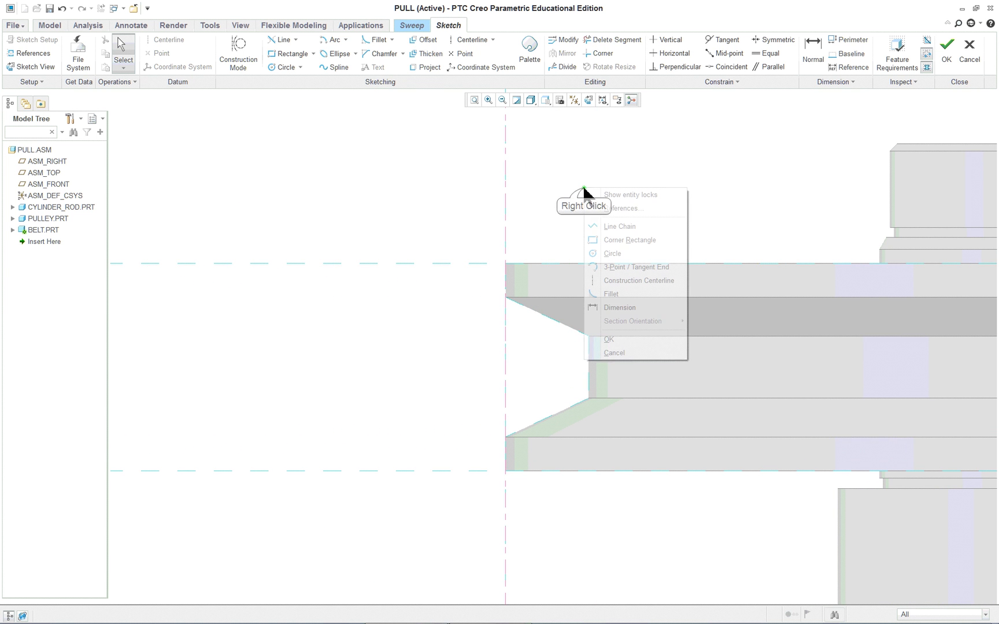
click(612, 227)
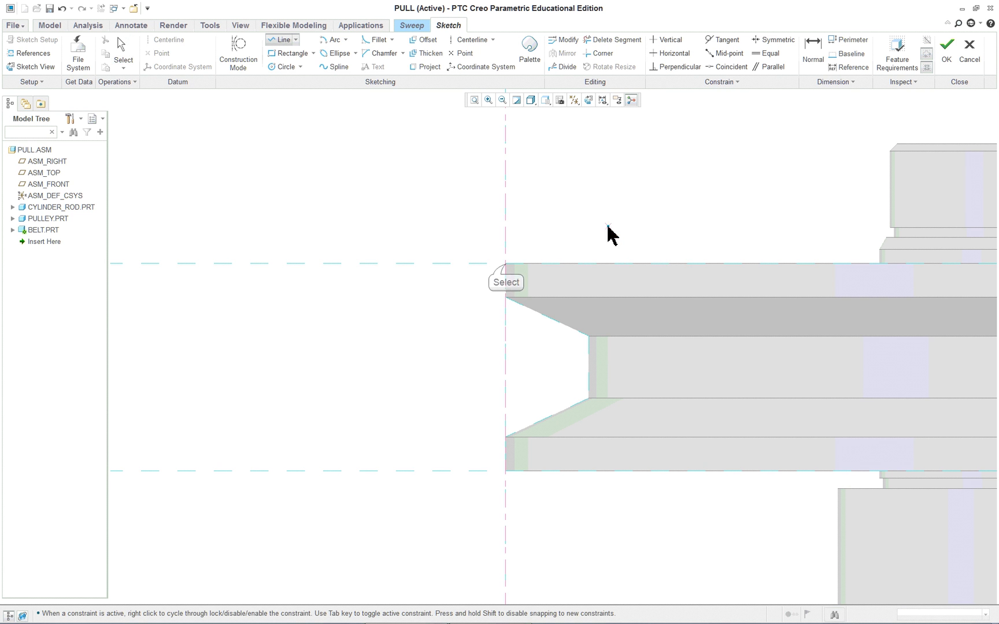
click(505, 263)
click(457, 263)
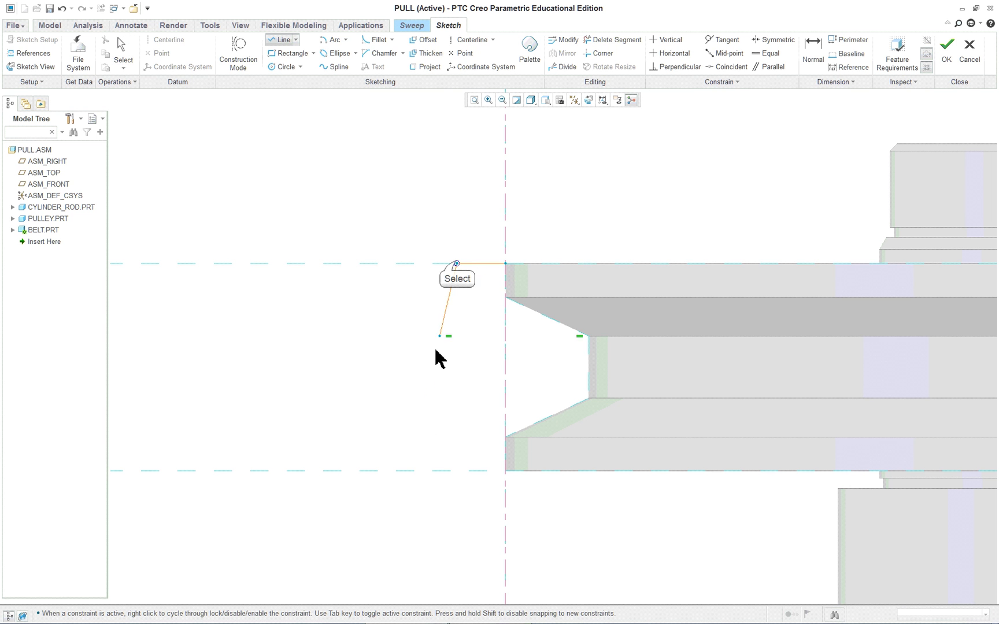
click(456, 437)
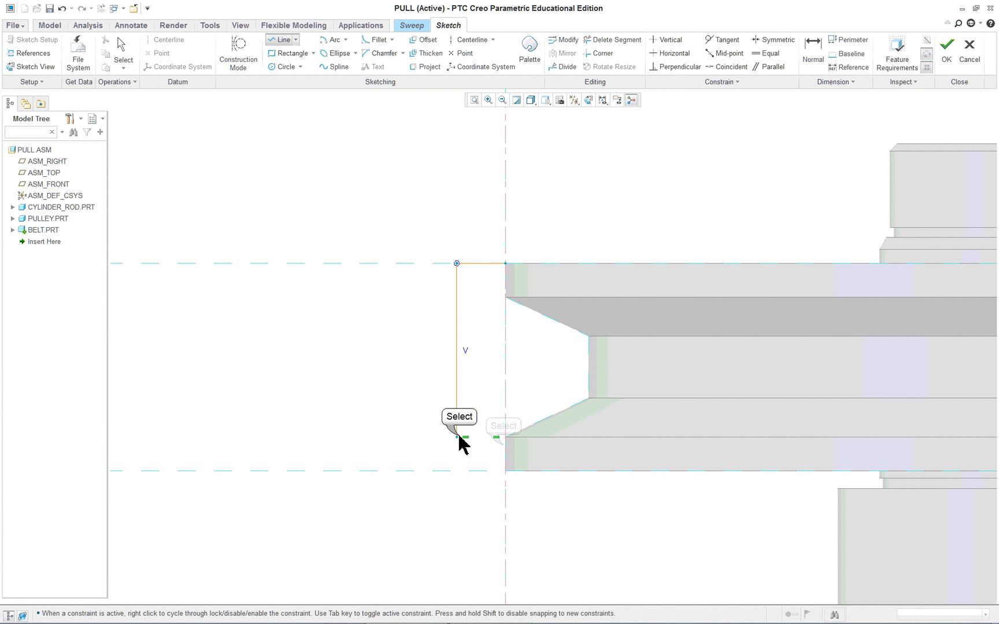
click(505, 437)
click(588, 398)
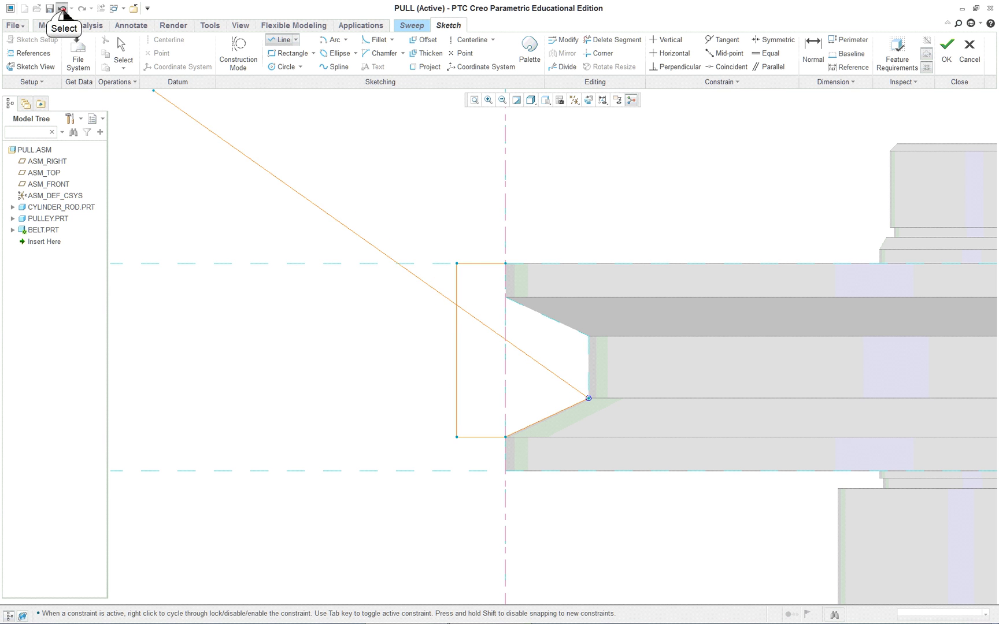
click(62, 9)
Step: Sketch a closed belt profile with a line chain that fills the V-groove, follows the rim edges and extends outward between the pulley's side faces
right_click(564, 200)
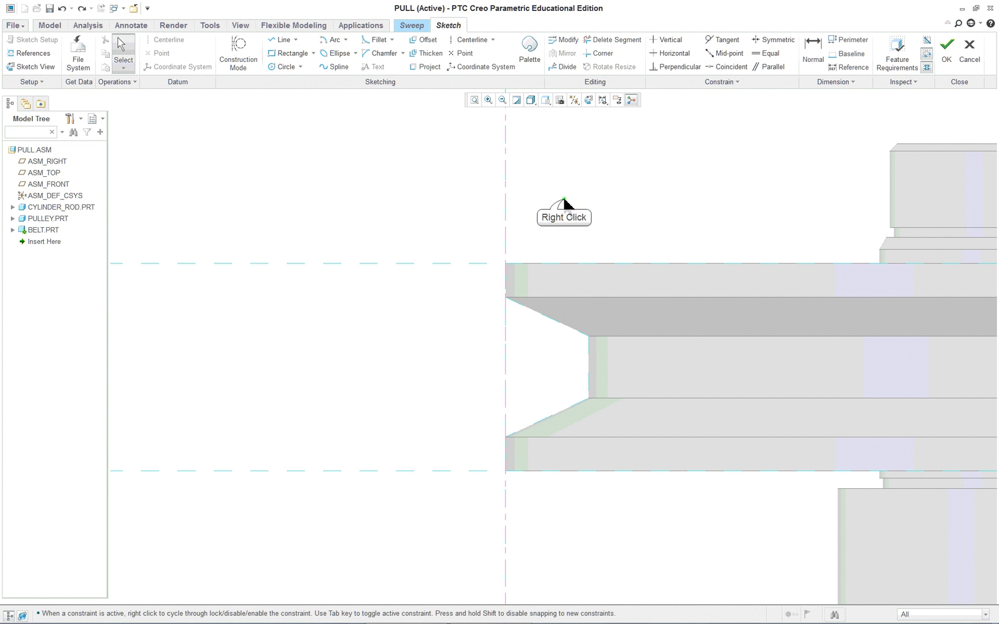
click(607, 237)
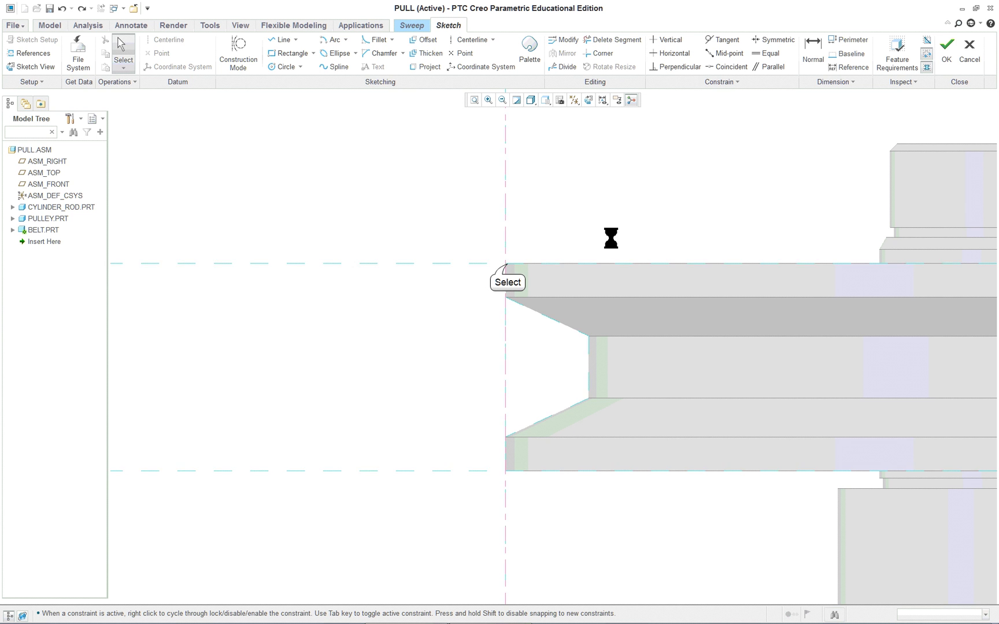
click(505, 263)
click(432, 263)
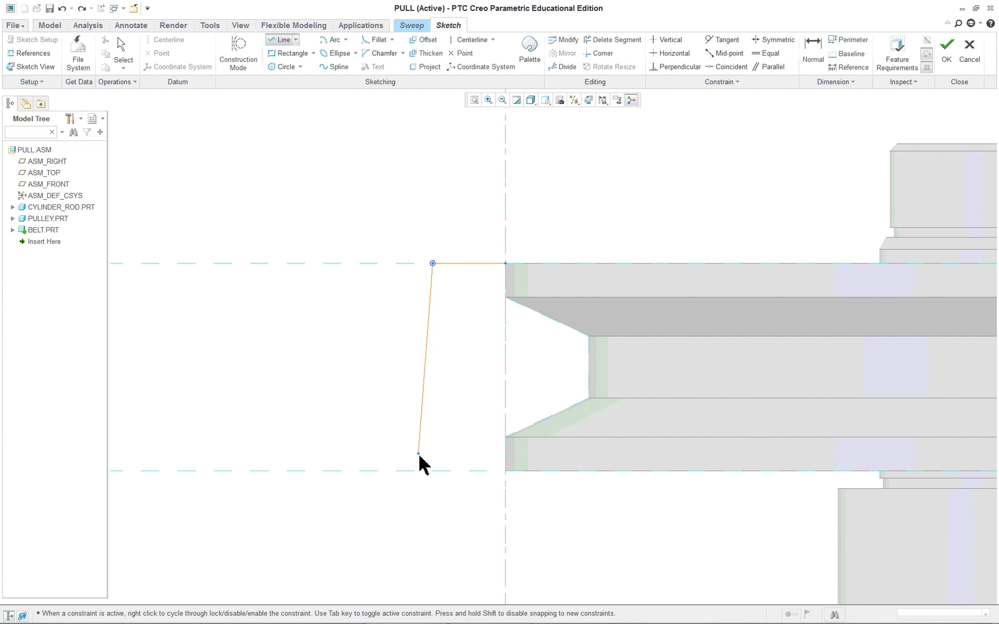
click(432, 471)
click(505, 471)
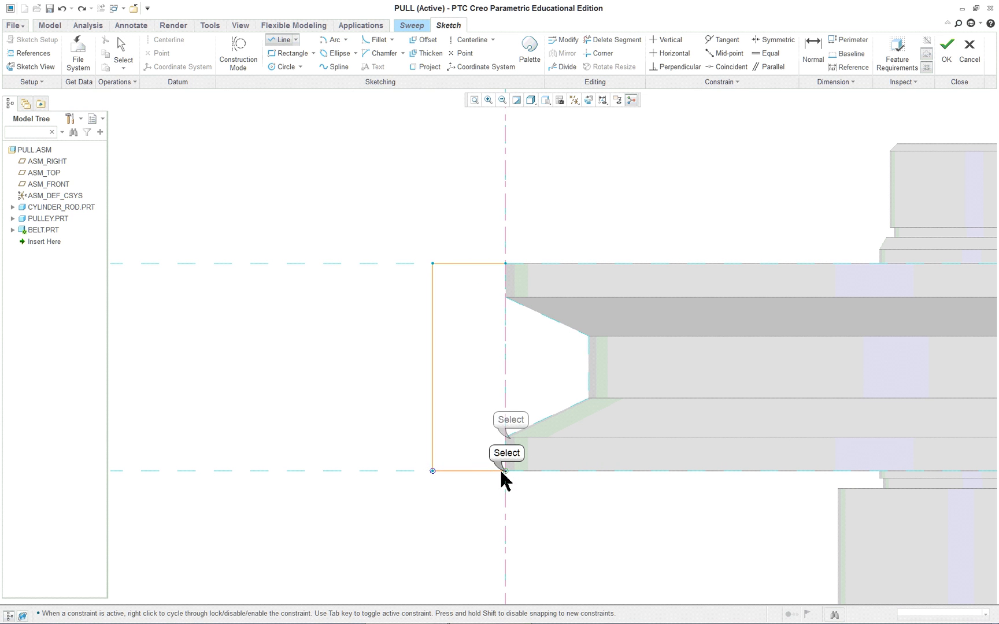
click(506, 437)
click(592, 398)
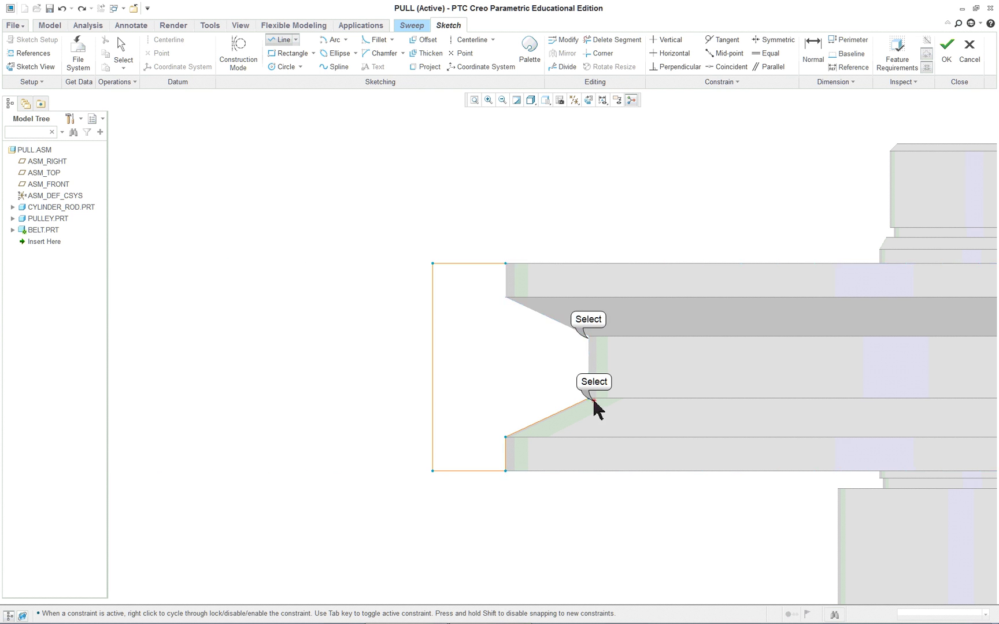
click(588, 336)
click(505, 297)
click(505, 298)
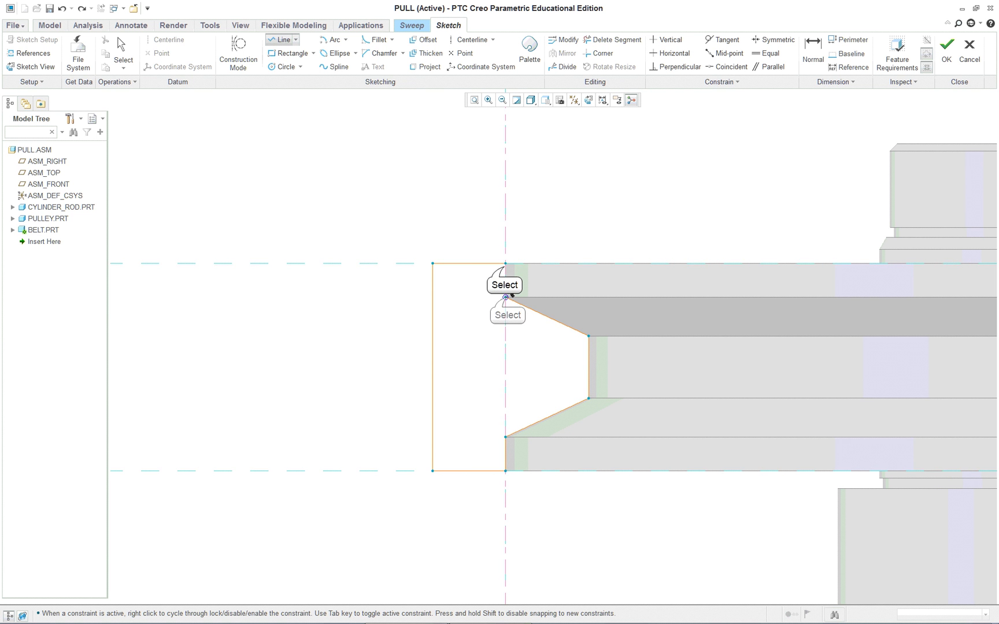
click(505, 263)
middle_click(312, 196)
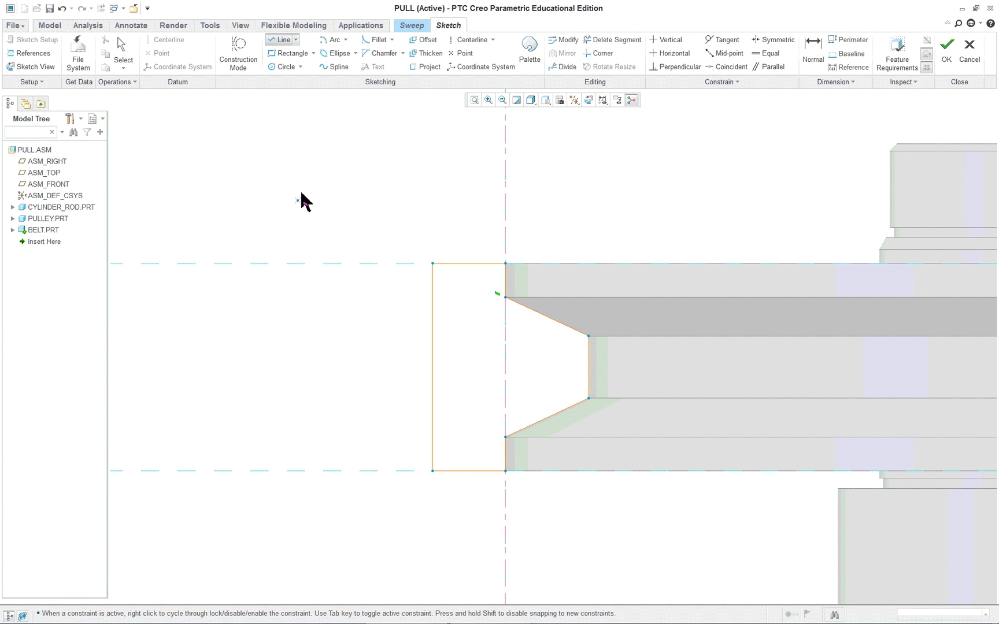
middle_click(302, 194)
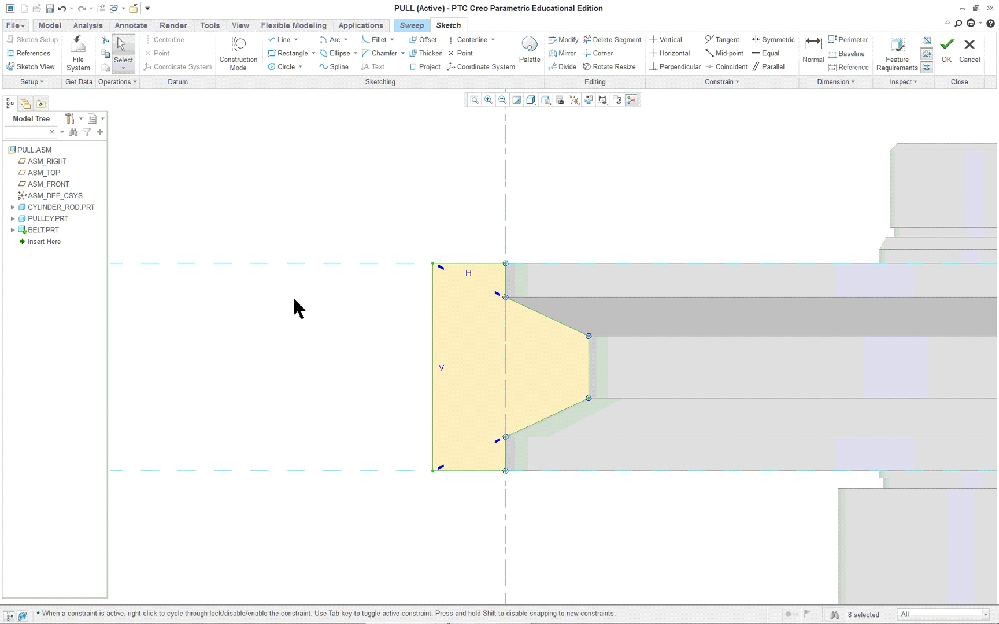
Step: Accept the belt section sketch and complete the solid sweep around the pulley
scroll(296, 307, down, 2)
middle_drag(293, 299, 312, 262)
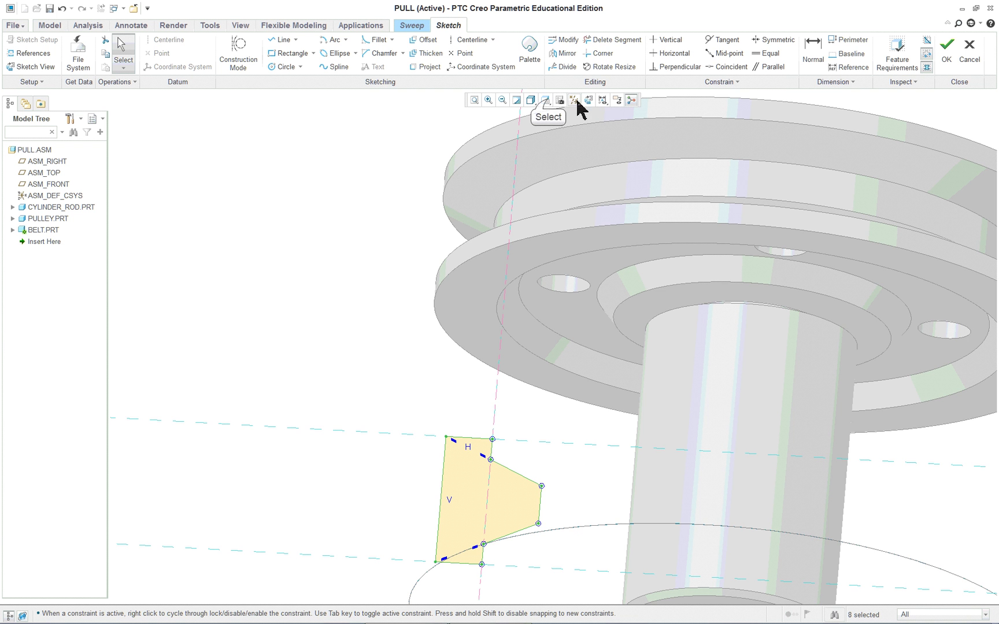
click(545, 100)
click(554, 112)
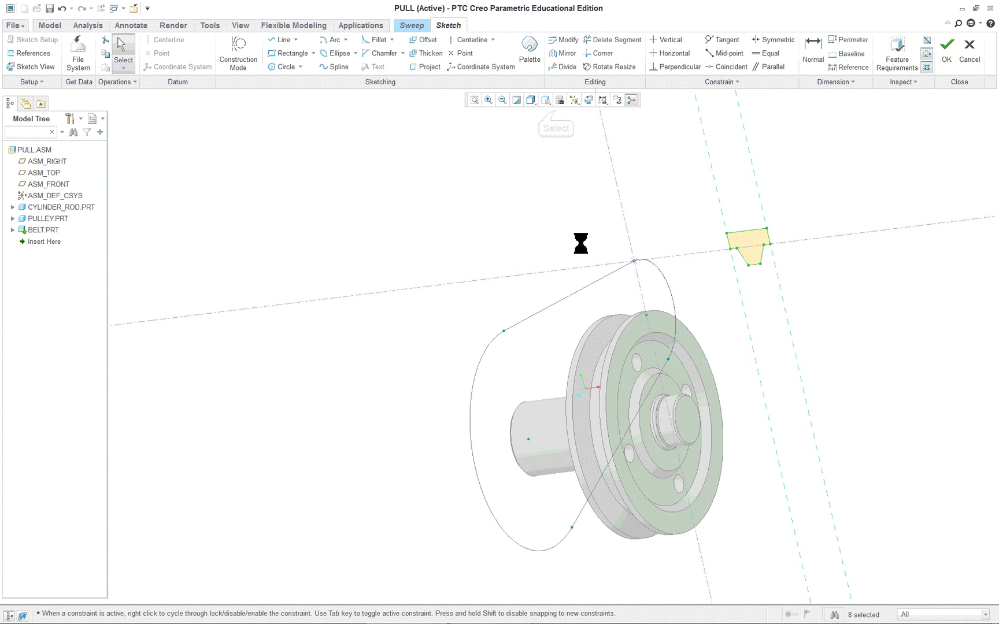
scroll(828, 316, down, 2)
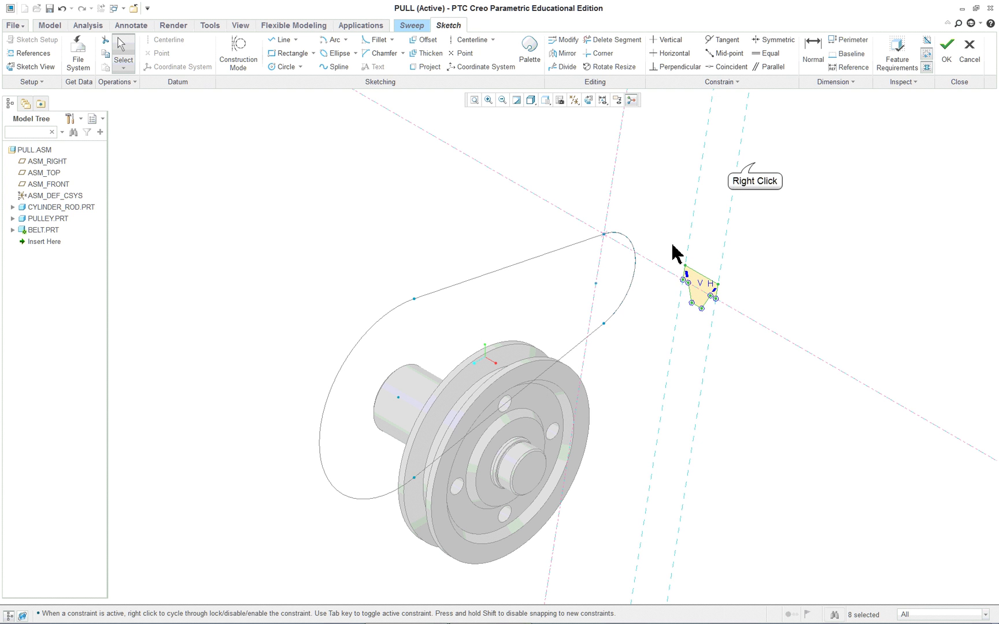
right_click(754, 163)
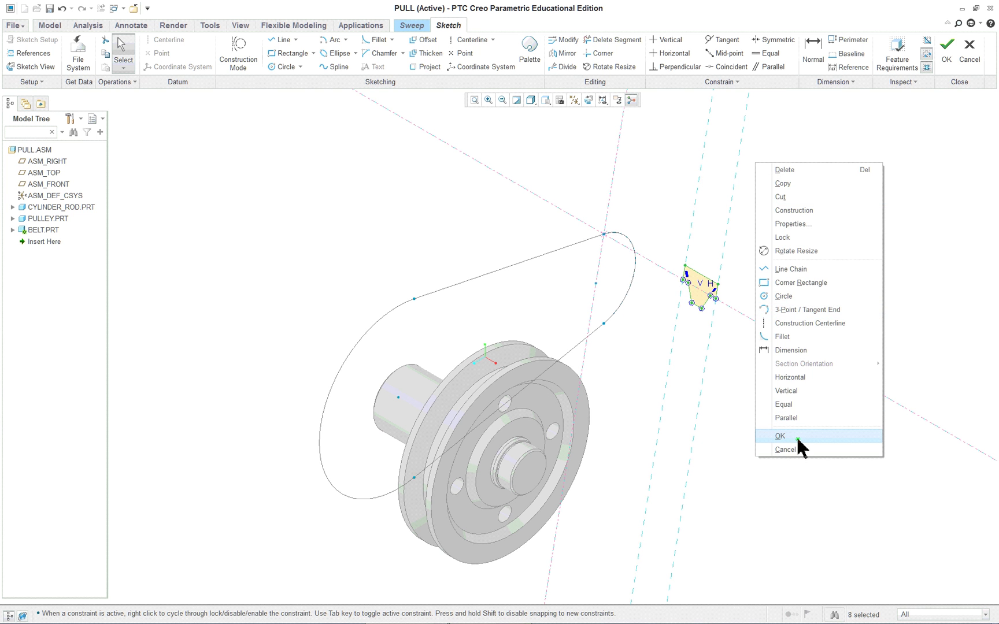
click(798, 444)
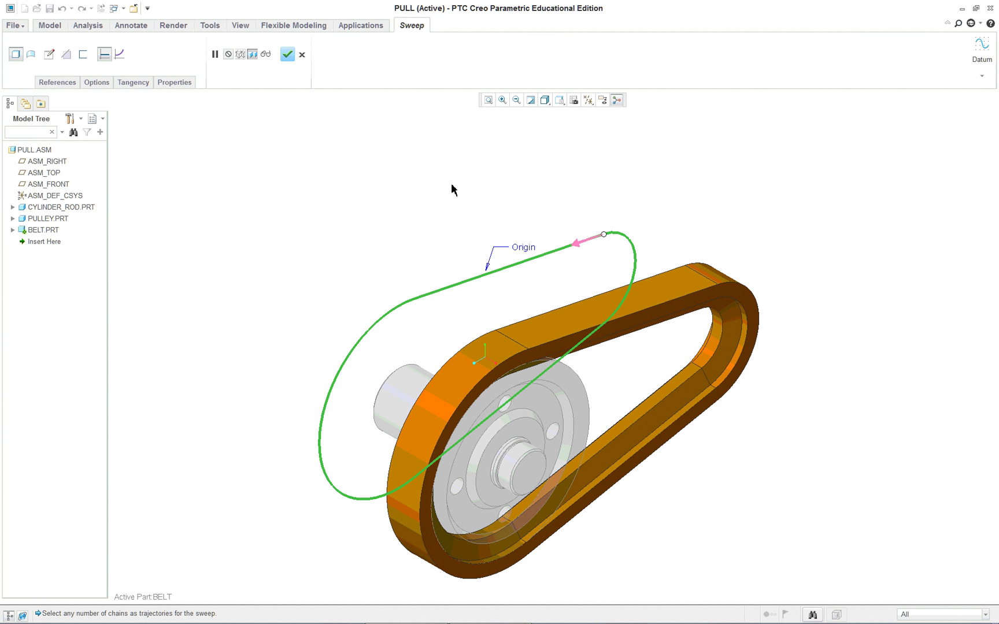
middle_click(402, 173)
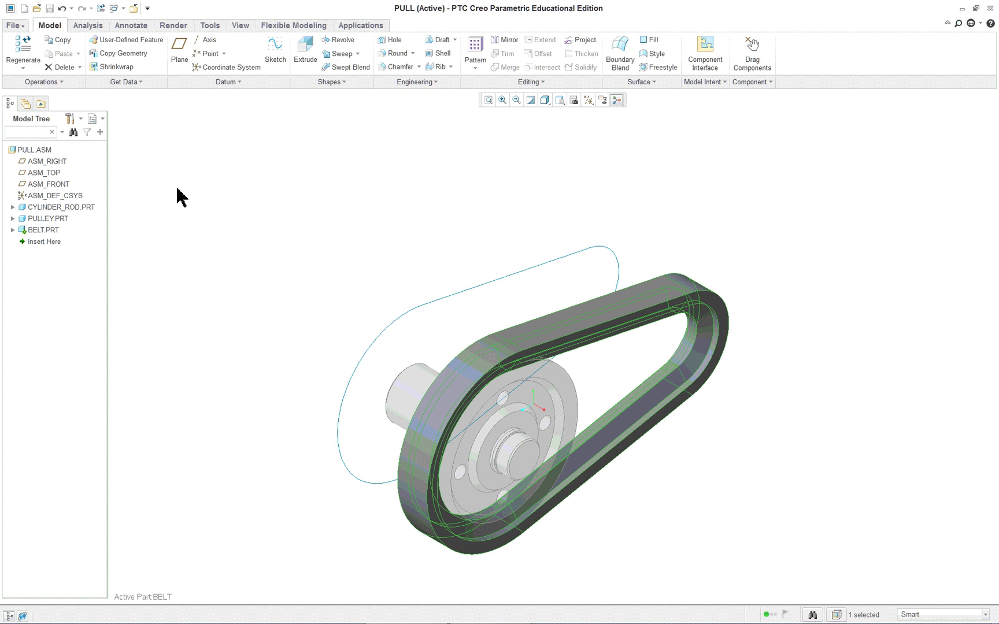
Step: Apply the second appearance from the adv-rubber.dmt library to the belt part
click(240, 25)
click(368, 64)
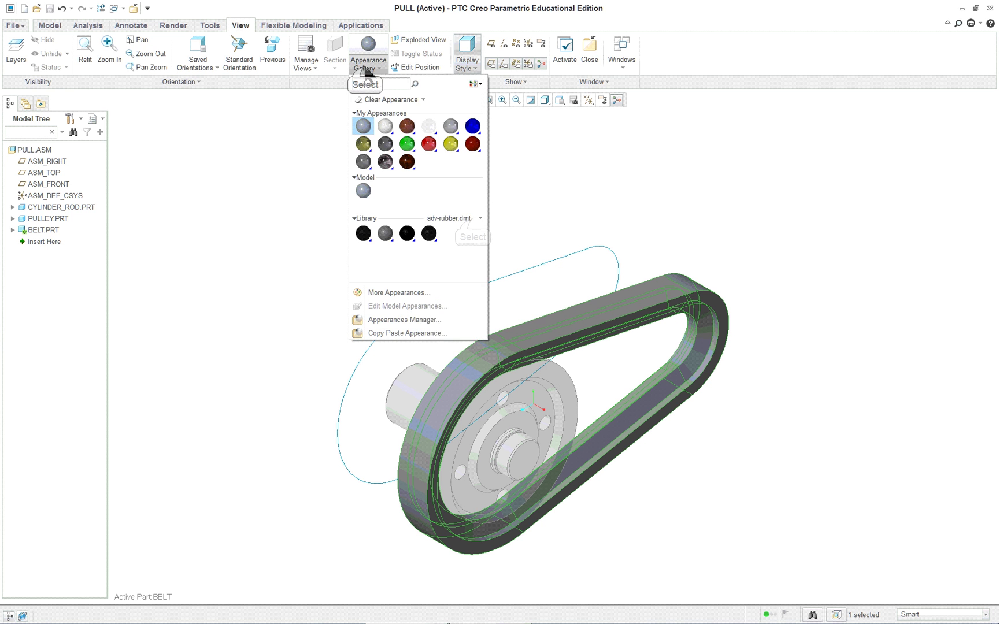
click(473, 220)
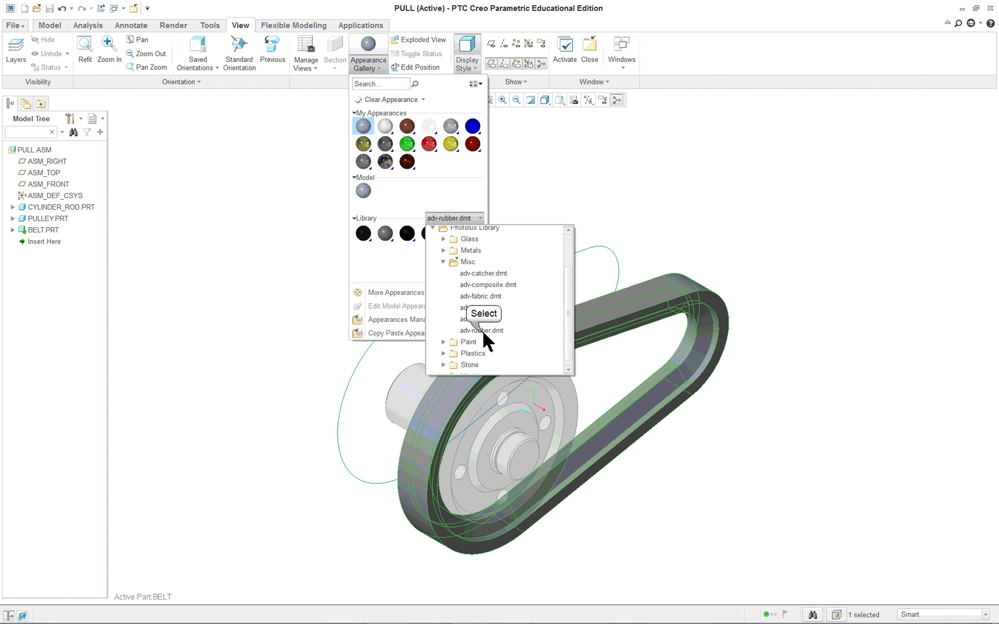
click(482, 330)
click(385, 233)
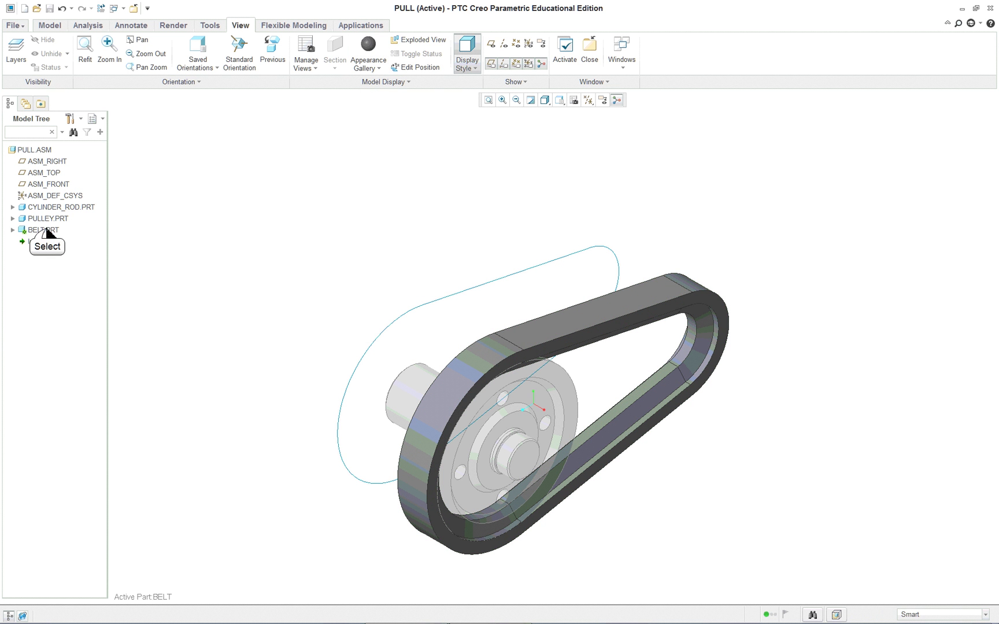
click(46, 231)
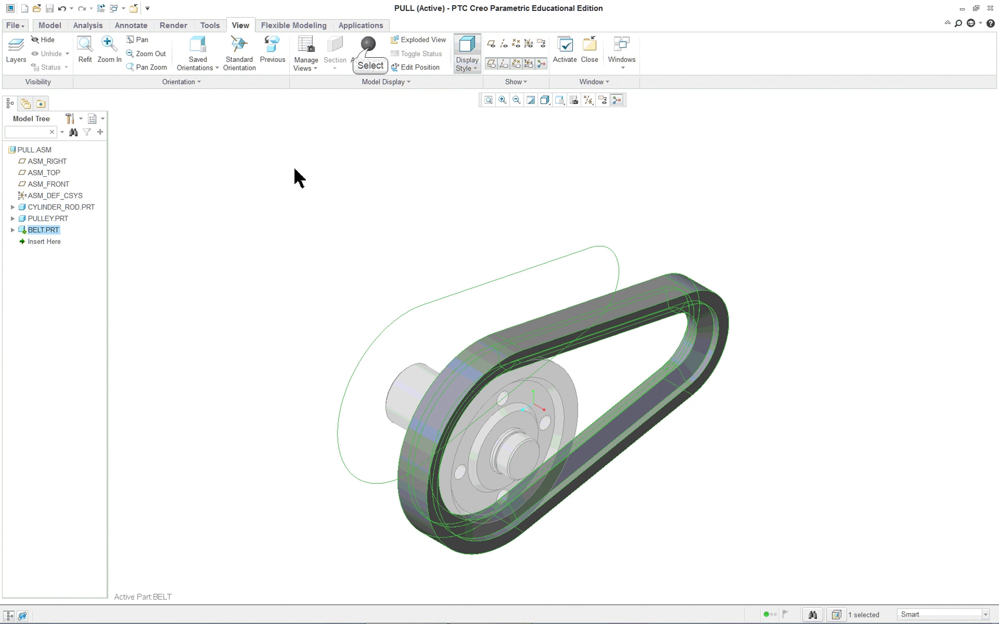
click(369, 46)
mouse_move(714, 402)
middle_down()
mouse_move(669, 414)
mouse_move(709, 397)
middle_up()
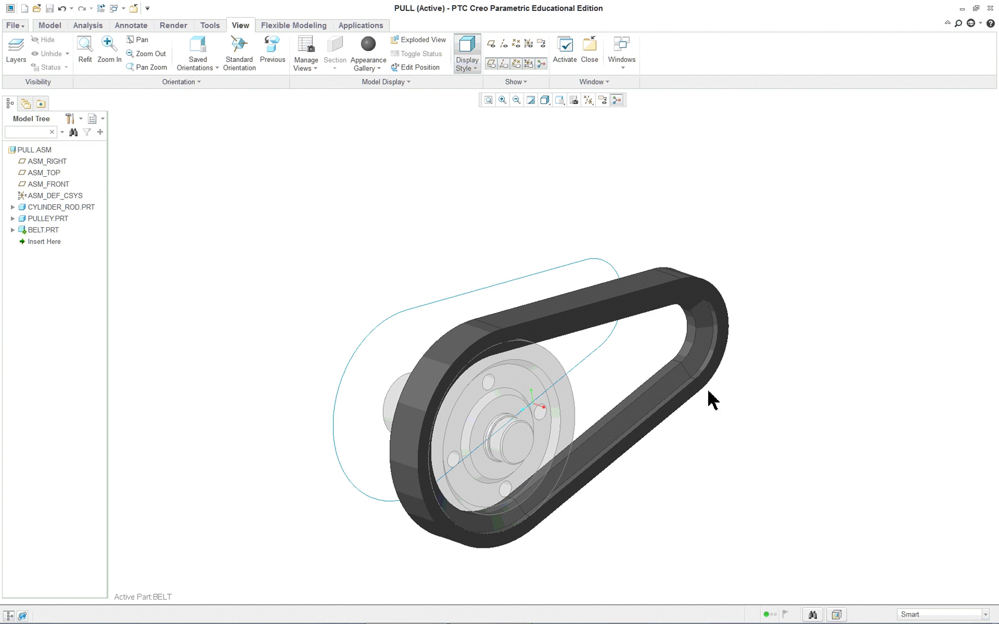
Step: Add an Auto Round feature to the belt with a 0.010 radius on convex edges and the same radius on concave edges
click(47, 24)
click(411, 53)
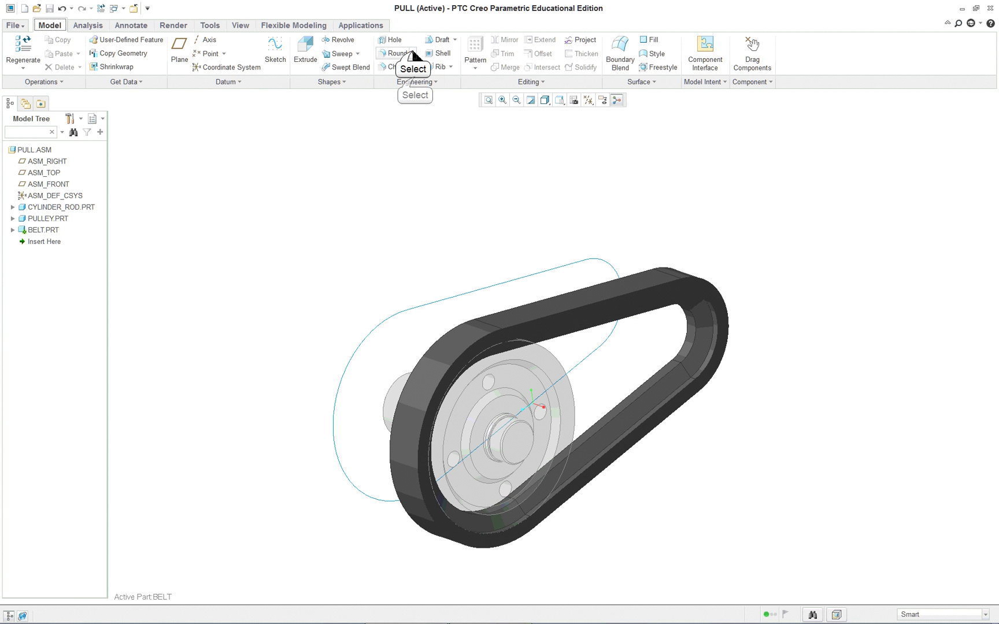
click(399, 80)
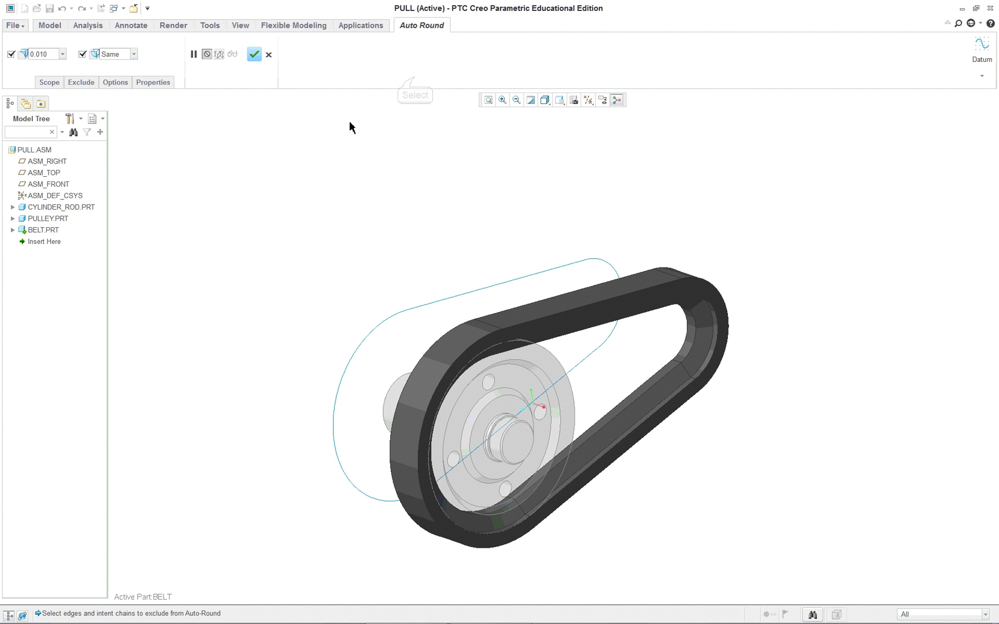
middle_click(303, 132)
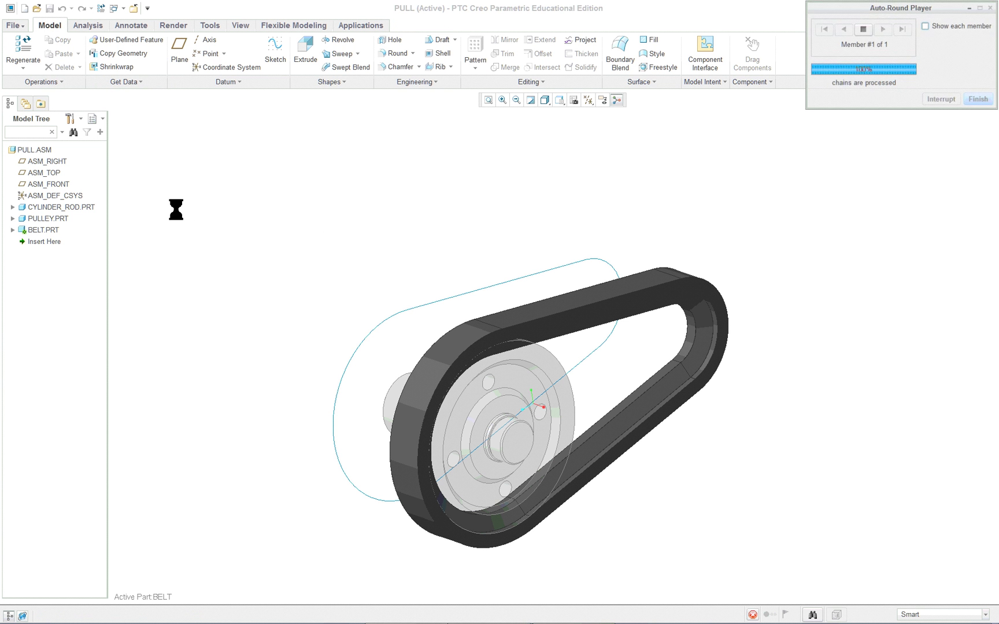
Step: Set the radius of the belt's Auto Round 1 feature to 0.1 and regenerate the belt
click(12, 230)
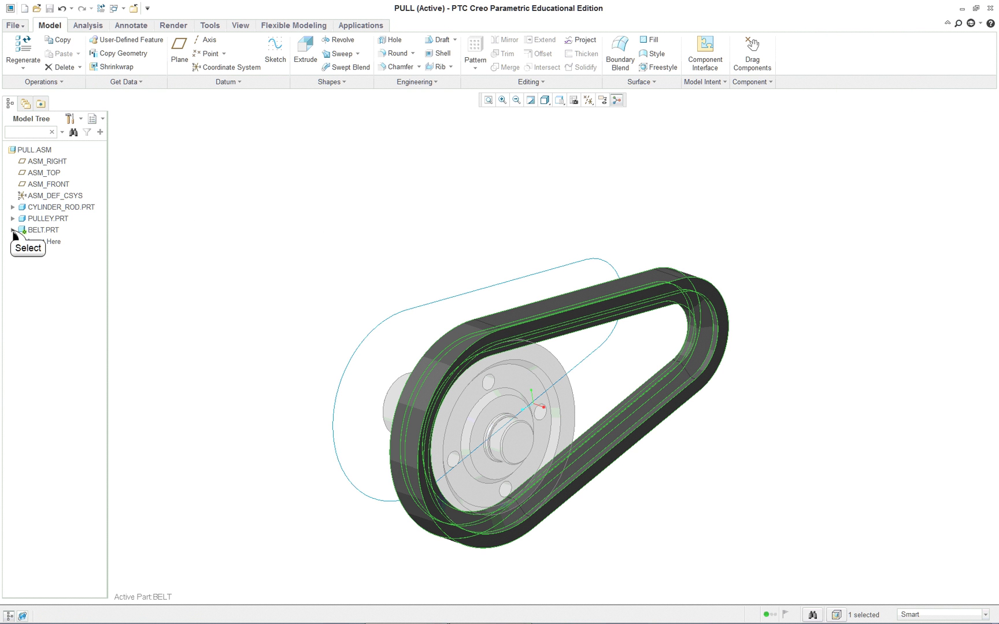
right_click(51, 311)
right_click(60, 322)
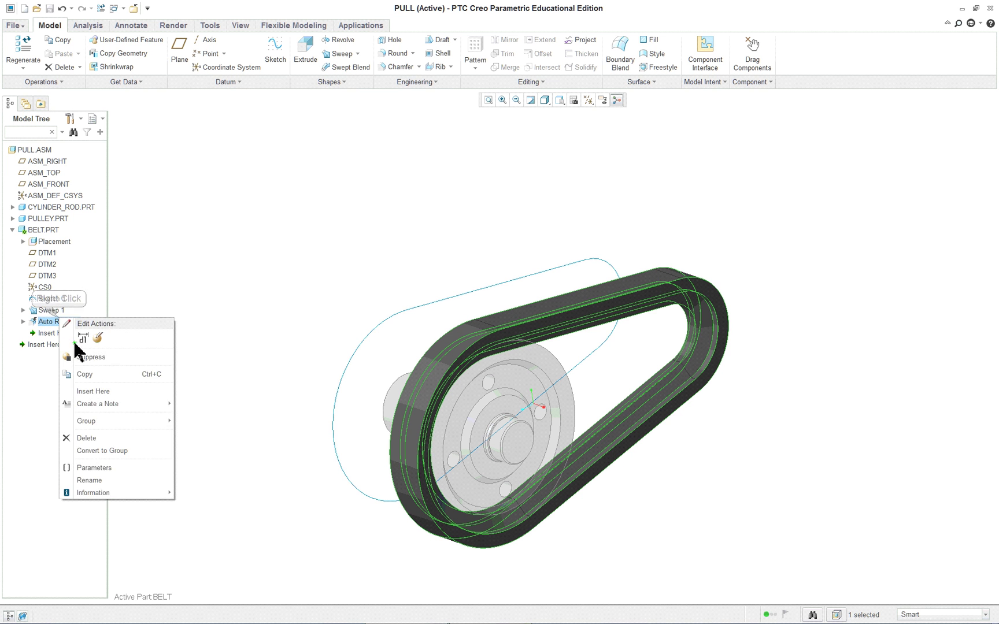
click(83, 340)
double_click(612, 335)
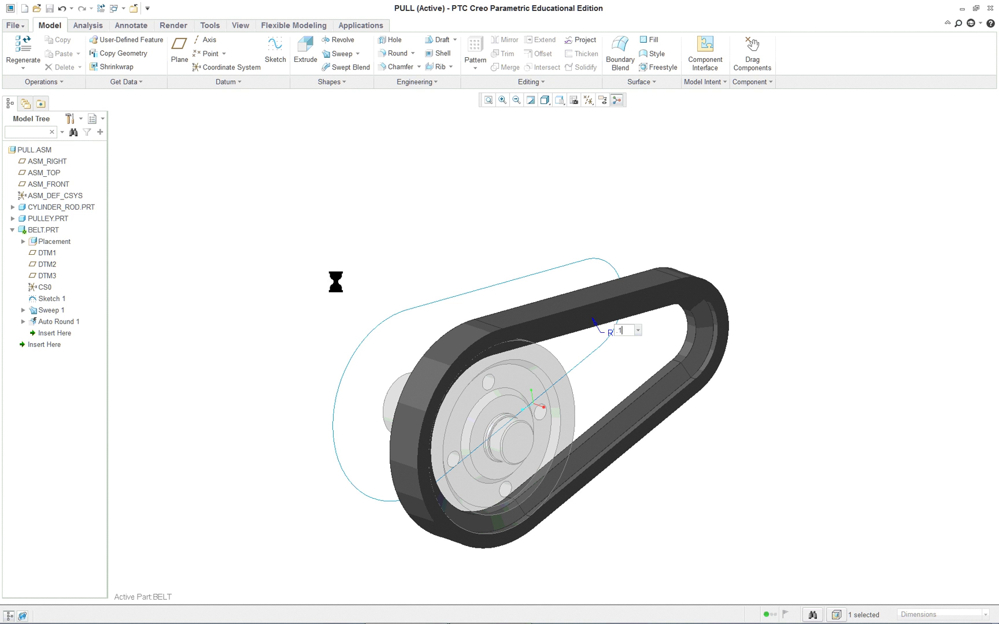
text(.1)
double_click(300, 157)
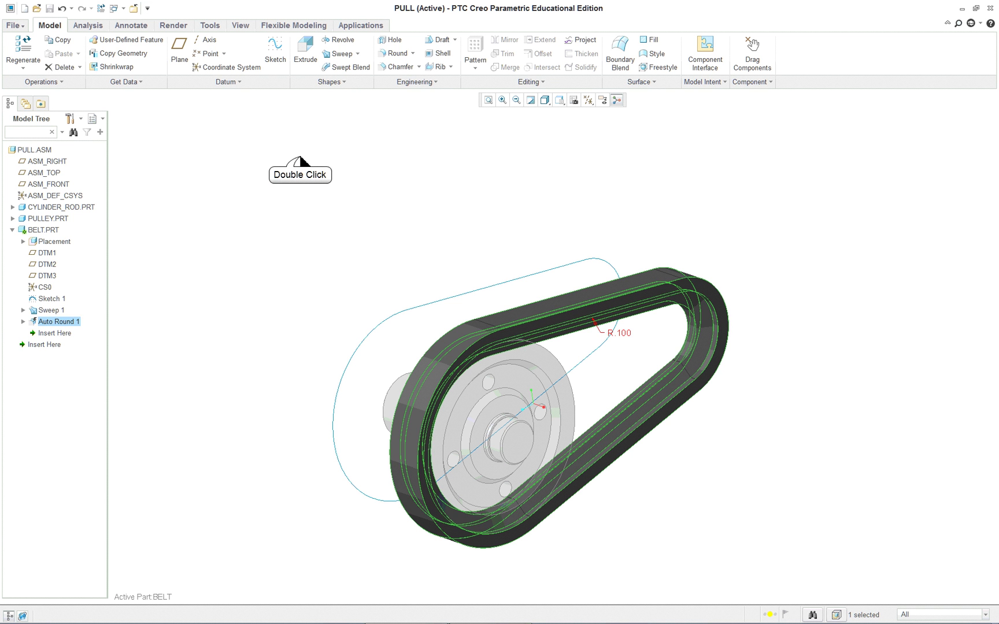
click(29, 58)
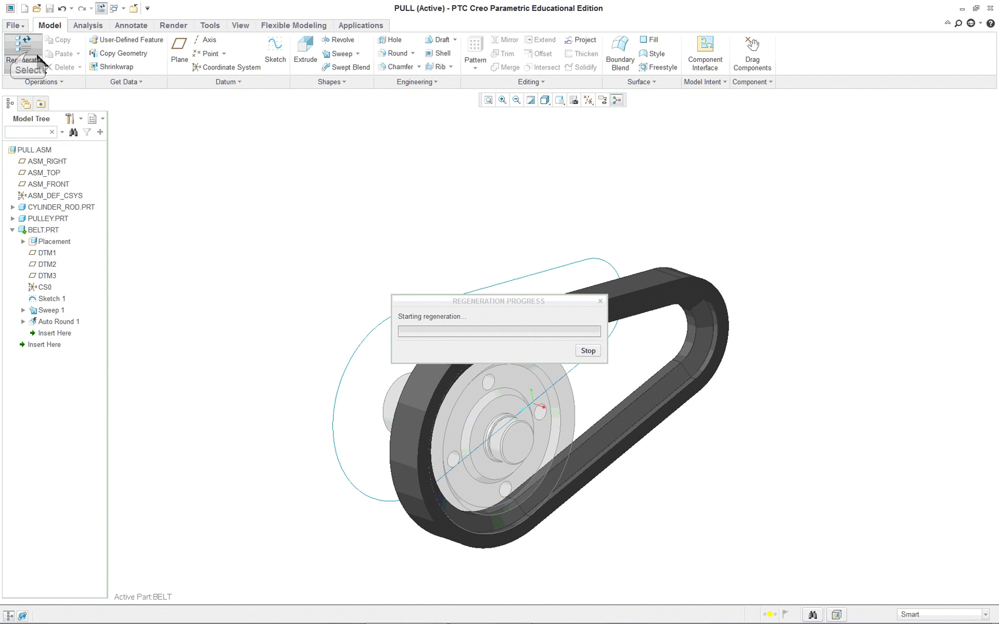
scroll(731, 341, up, 3)
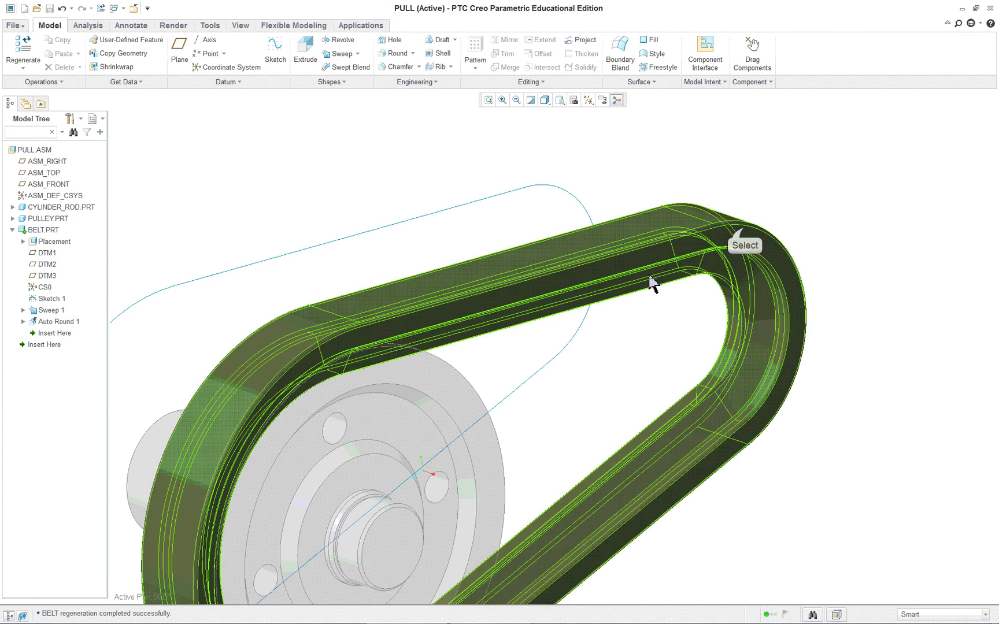
click(707, 235)
mouse_move(719, 231)
middle_down()
mouse_move(726, 328)
mouse_move(640, 351)
mouse_move(590, 350)
mouse_move(796, 286)
mouse_move(731, 266)
mouse_move(744, 277)
middle_up()
scroll(711, 345, down, 2)
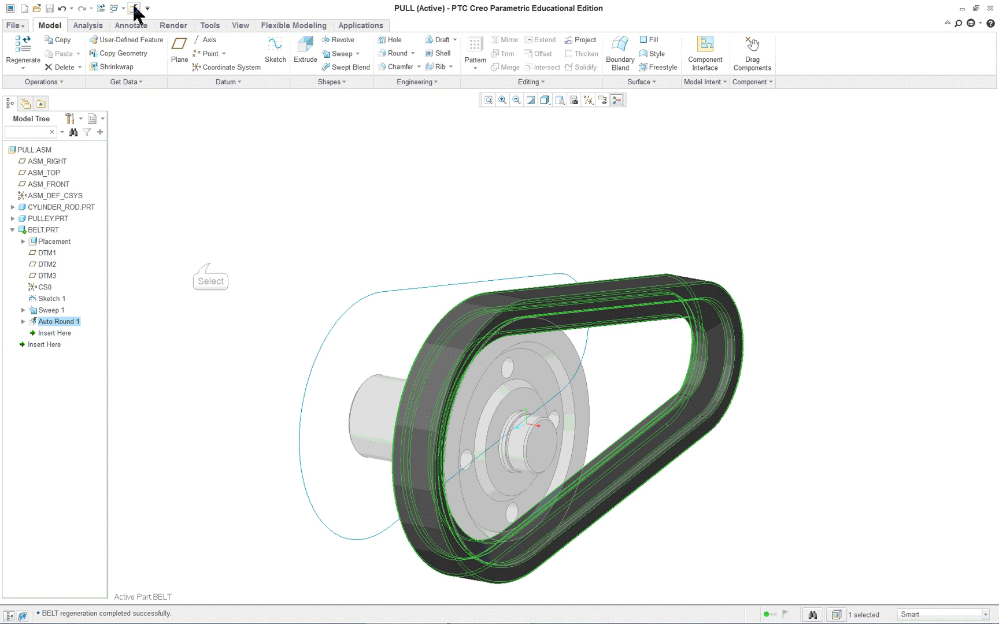
Step: Activate the top-level assembly PULL.ASM
right_click(35, 149)
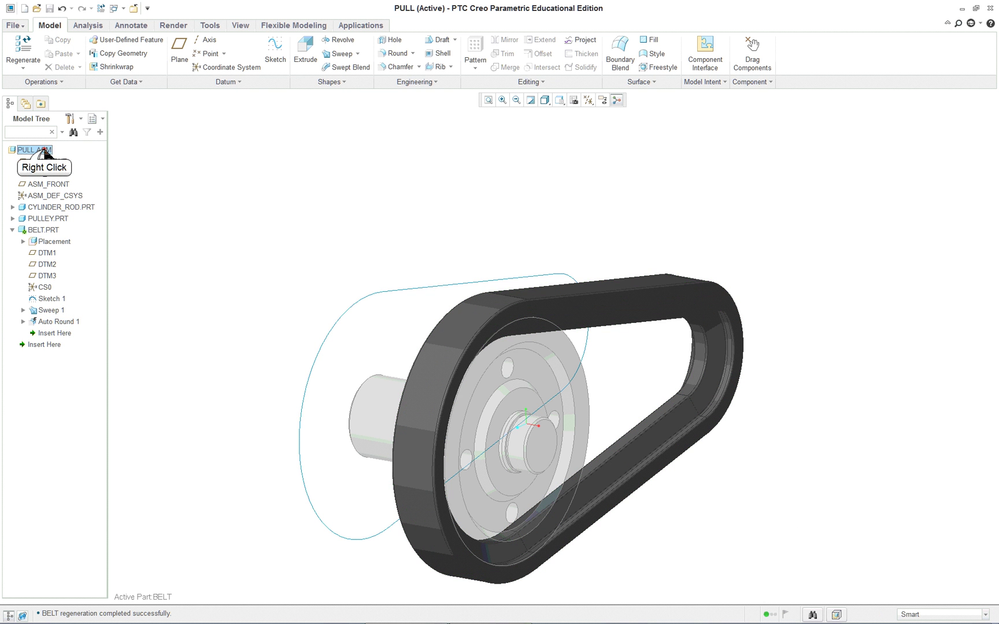
click(63, 156)
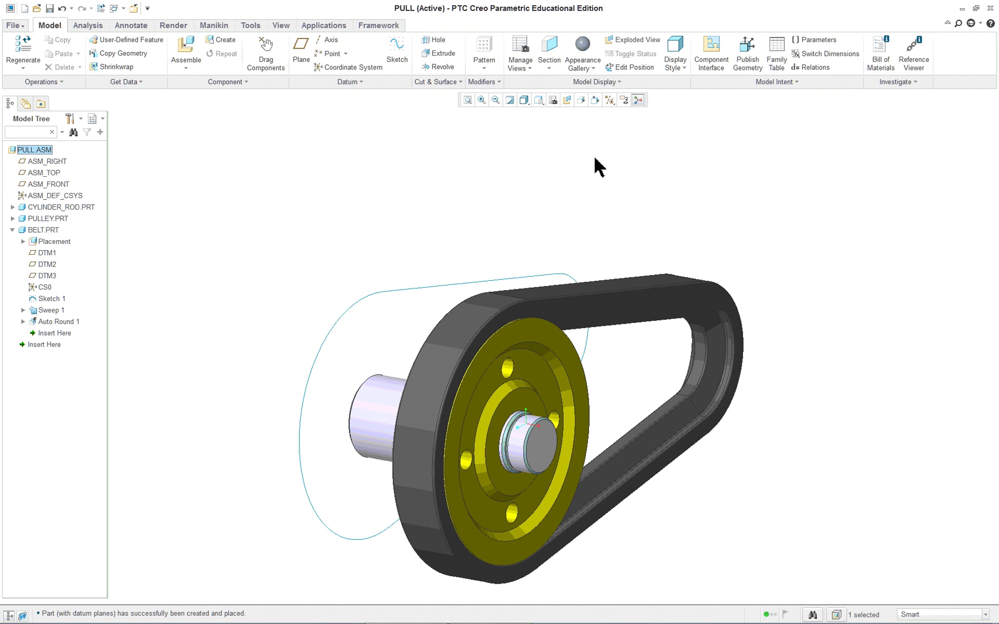
mouse_move(621, 272)
middle_down()
mouse_move(651, 257)
mouse_move(727, 247)
mouse_move(616, 270)
middle_up()
Step: Hide the belt's trajectory sketch, Sketch 1
right_click(52, 299)
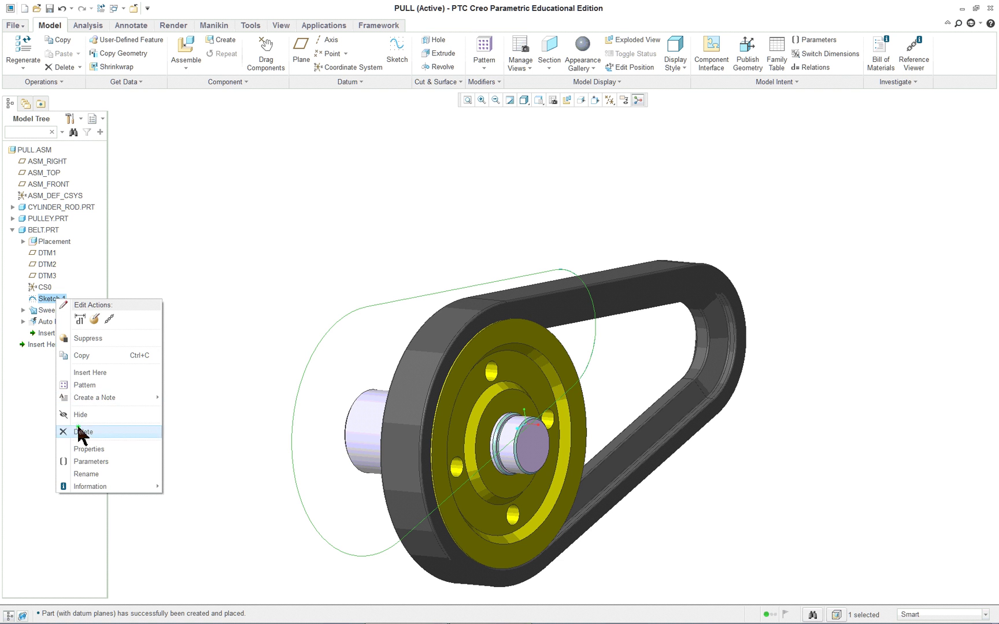
click(87, 433)
mouse_move(223, 406)
middle_down()
mouse_move(321, 409)
mouse_move(241, 394)
mouse_move(225, 365)
mouse_move(210, 383)
mouse_move(124, 361)
middle_up()
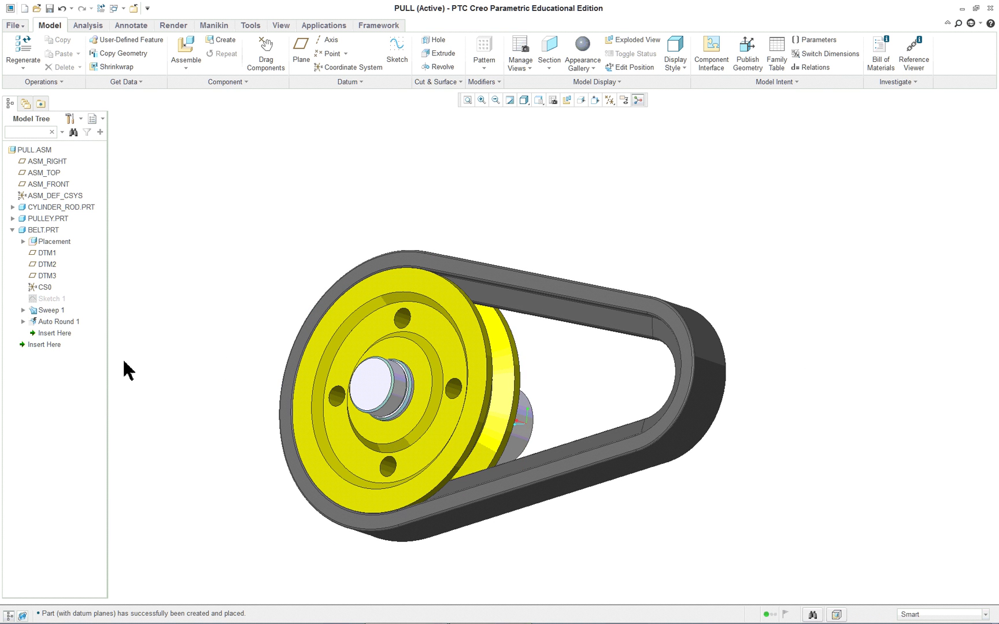
Step: Return the assembly to its standard 3D orientation and turn off the spin center display
click(538, 101)
click(542, 112)
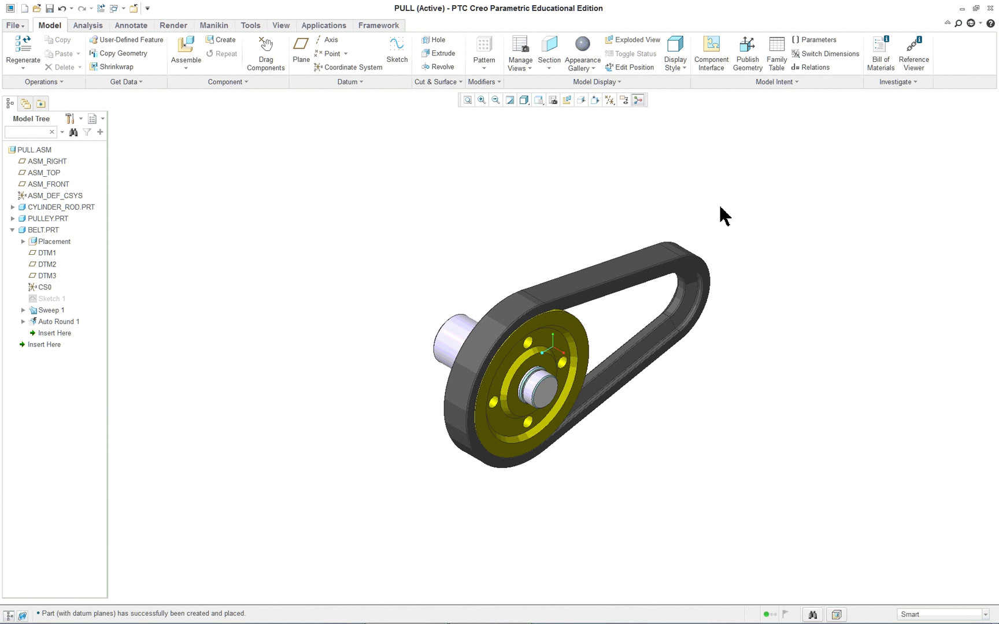
click(637, 103)
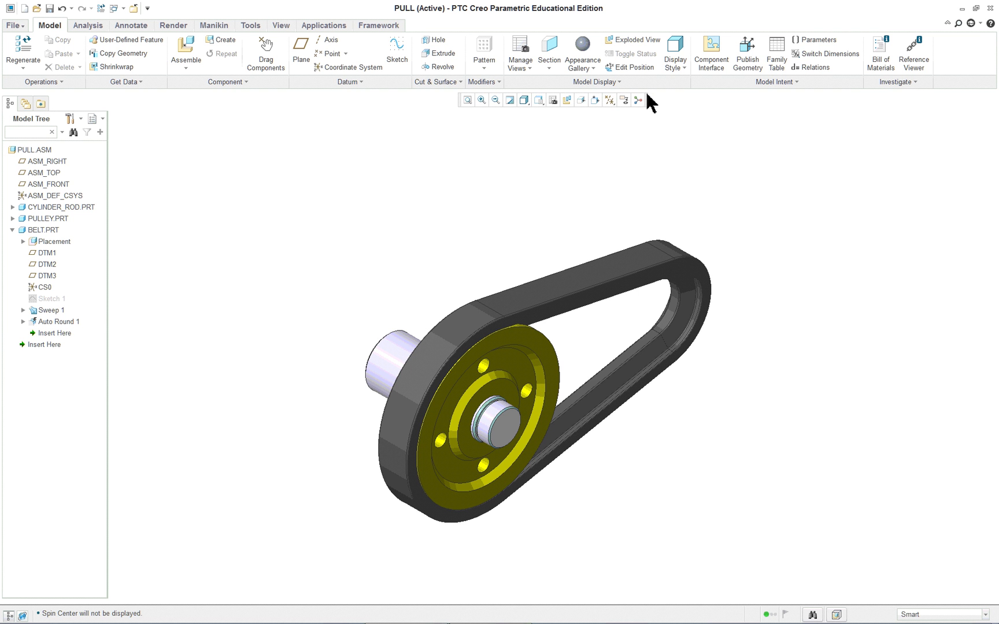
Step: Set the display style to Shading With Reflections and frame the assembly together with its reflection
click(523, 101)
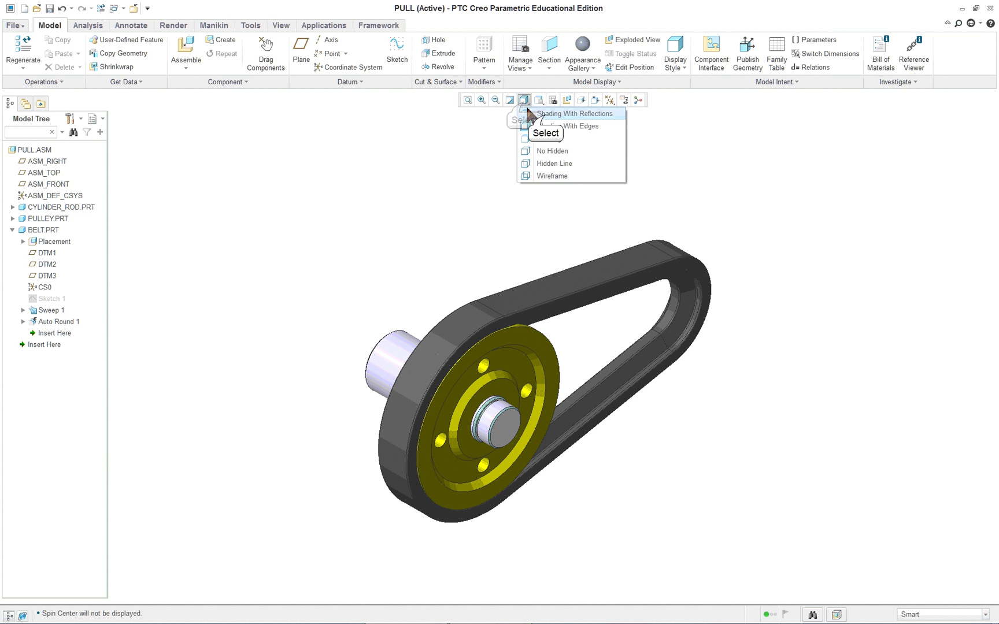
click(546, 114)
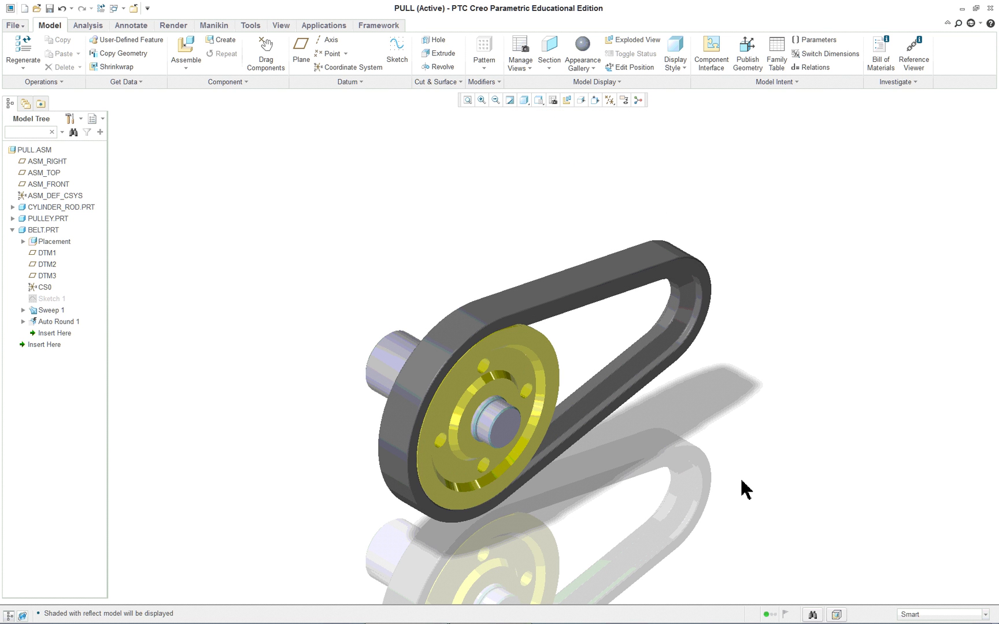
shift+middle_drag(740, 481, 677, 380)
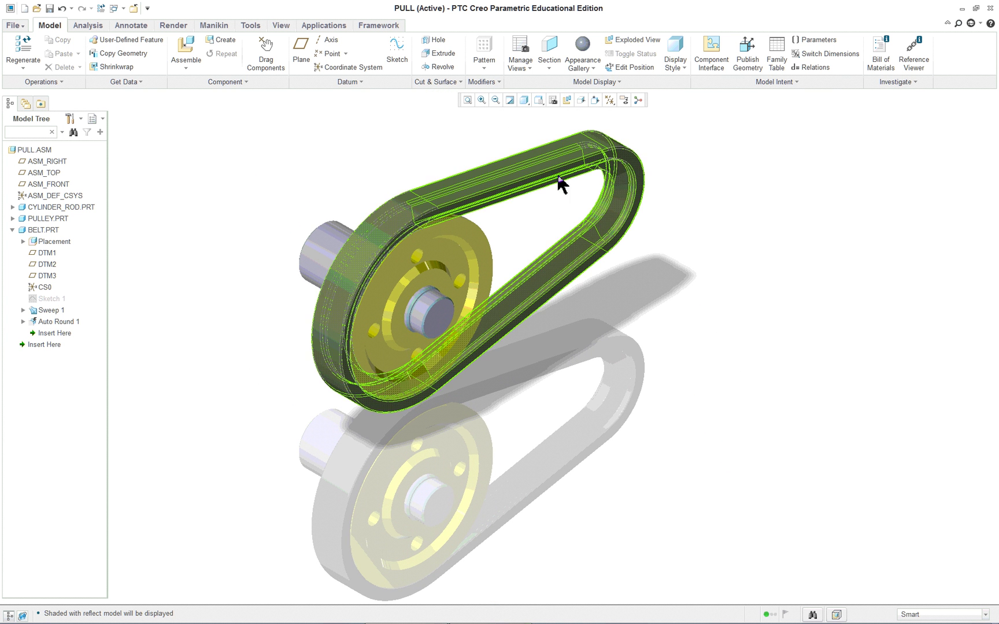